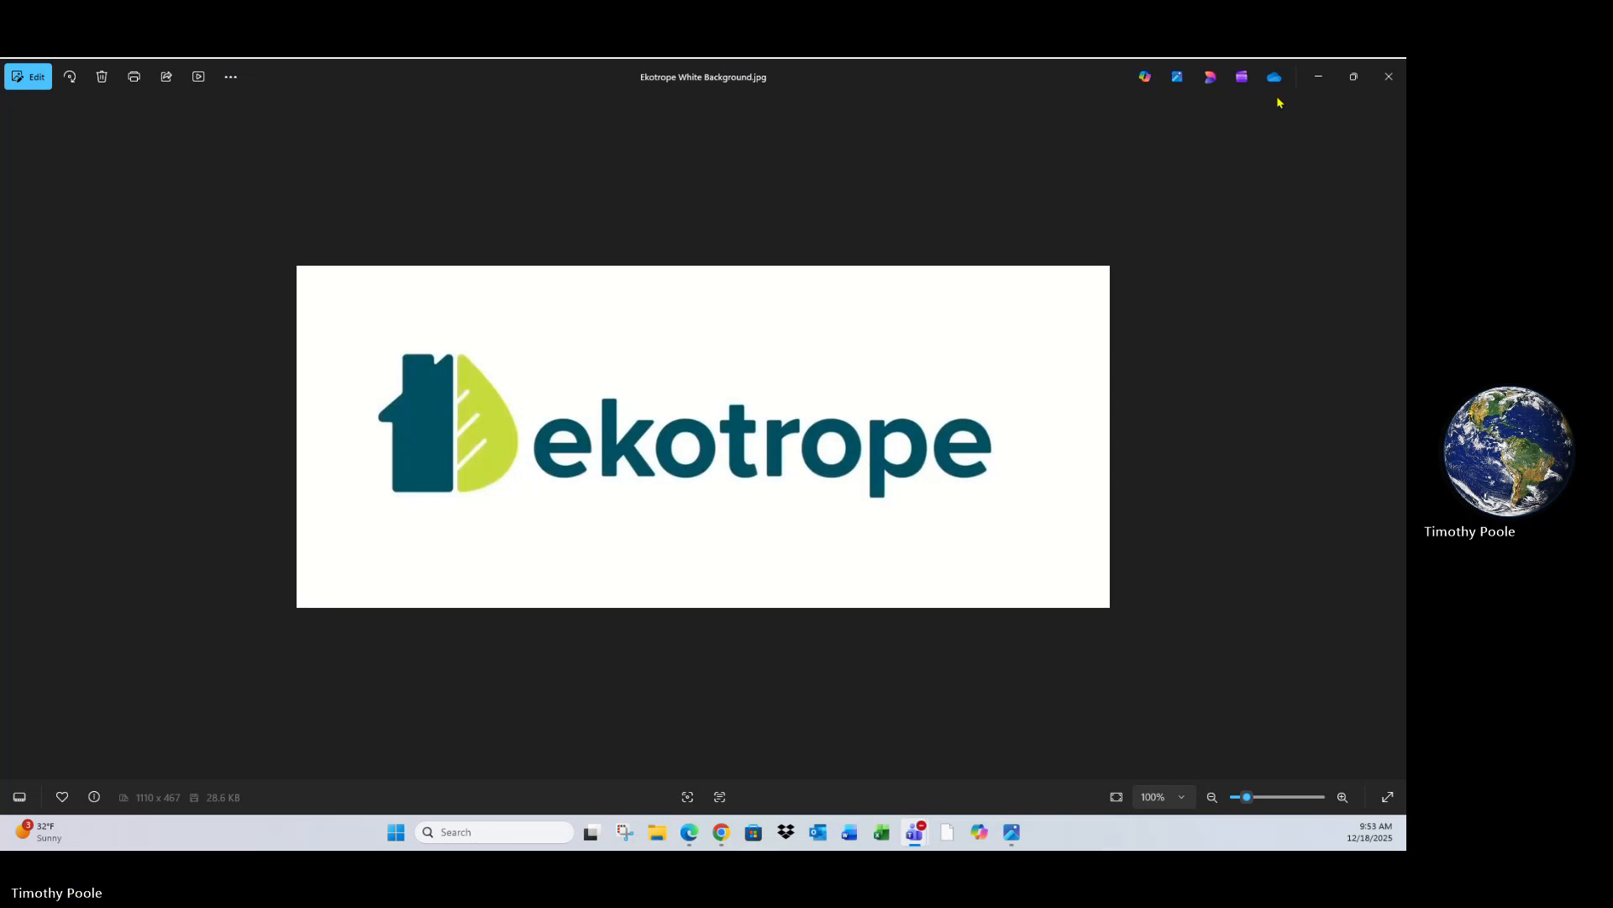
- Close the logo image viewer and switch to the Ekotrope projects tab in the browser
click(1387, 79)
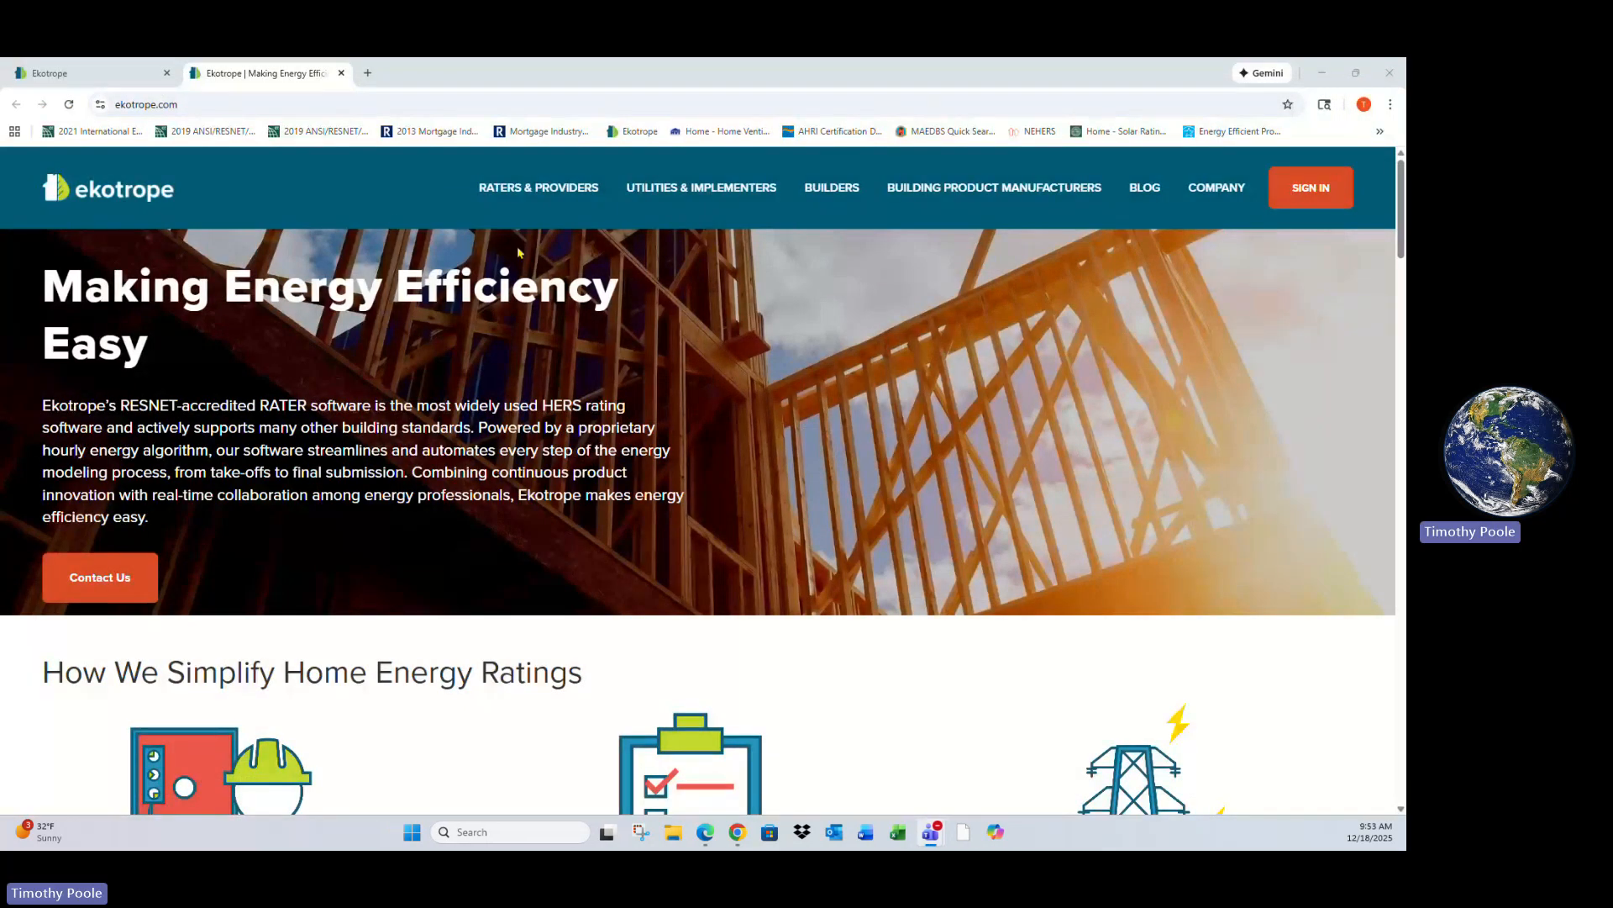
mouse_move(542, 193)
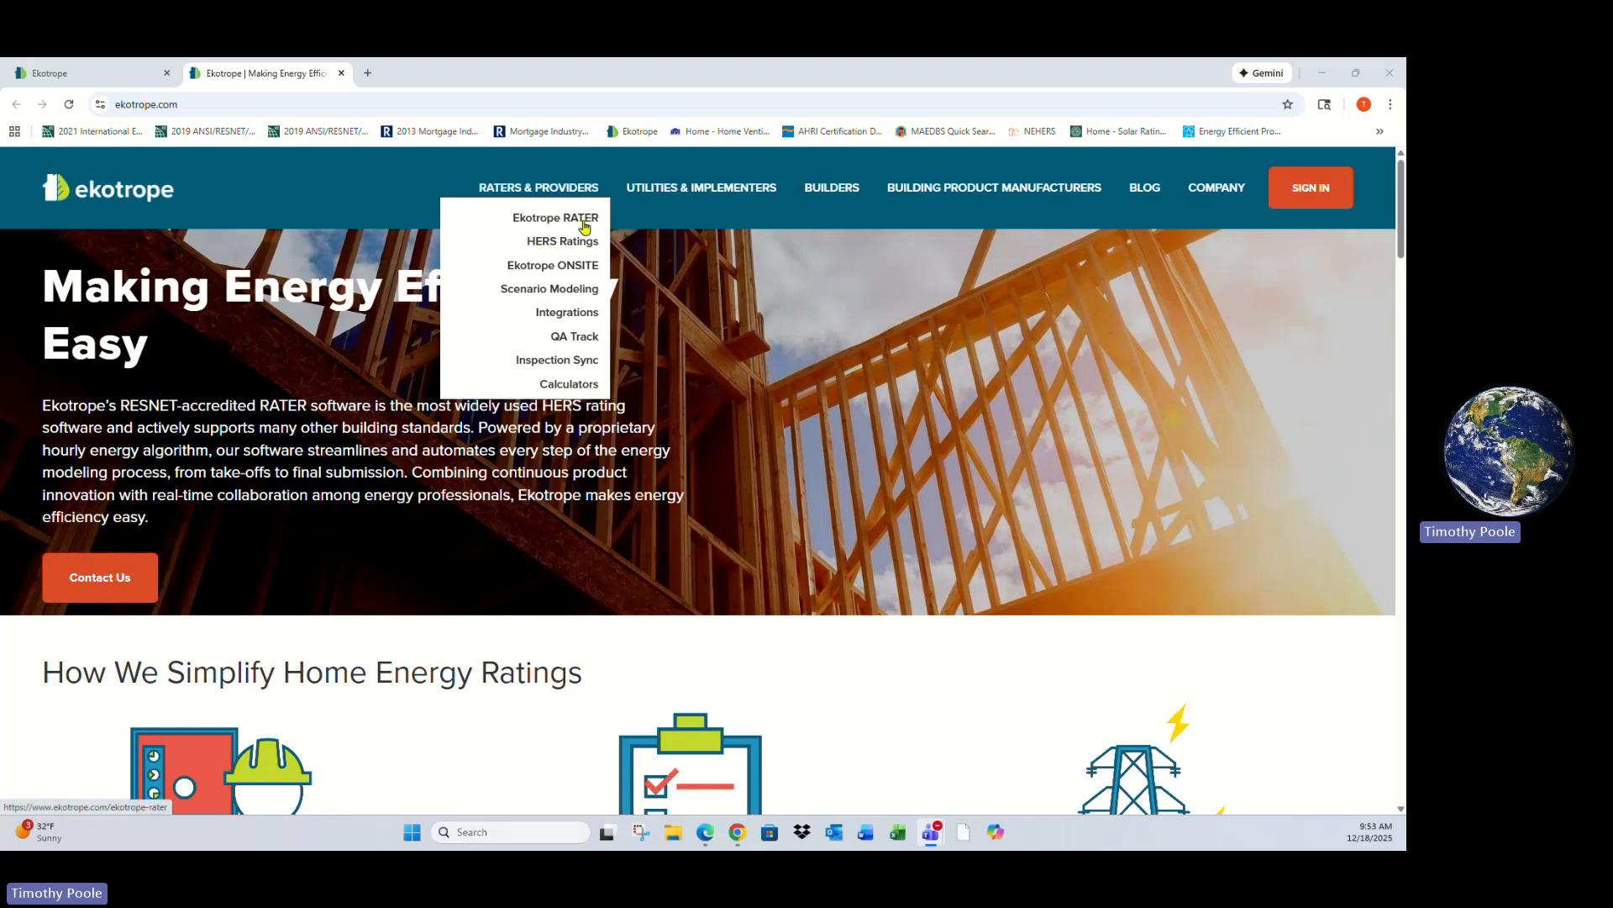
click(132, 78)
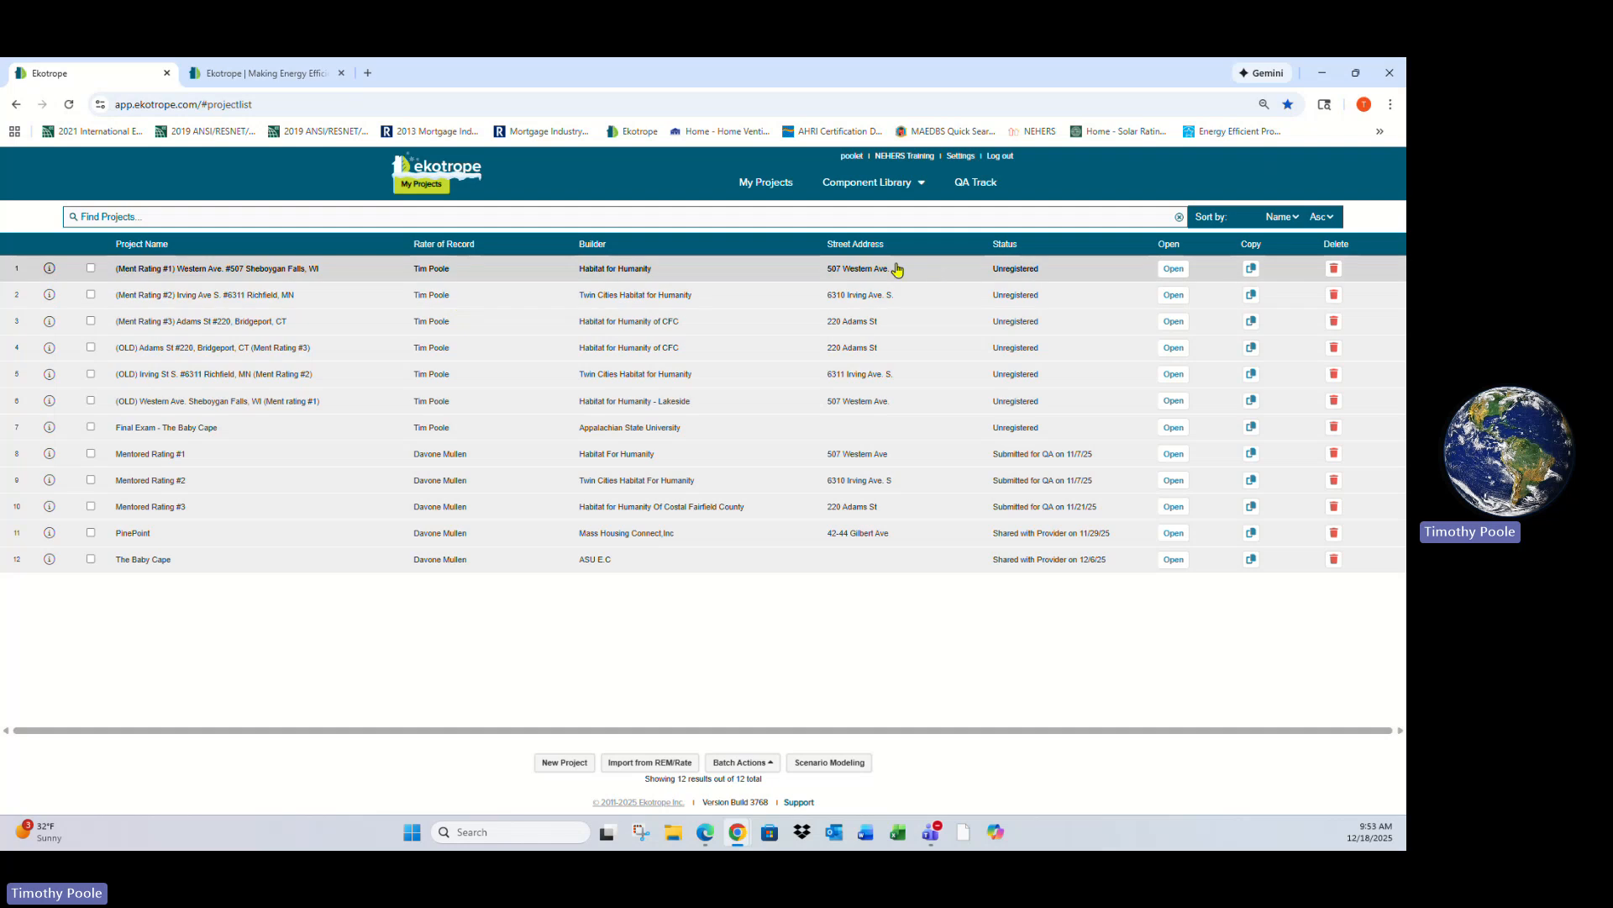
- Open the project search field and browse its list of searchable fields
click(158, 217)
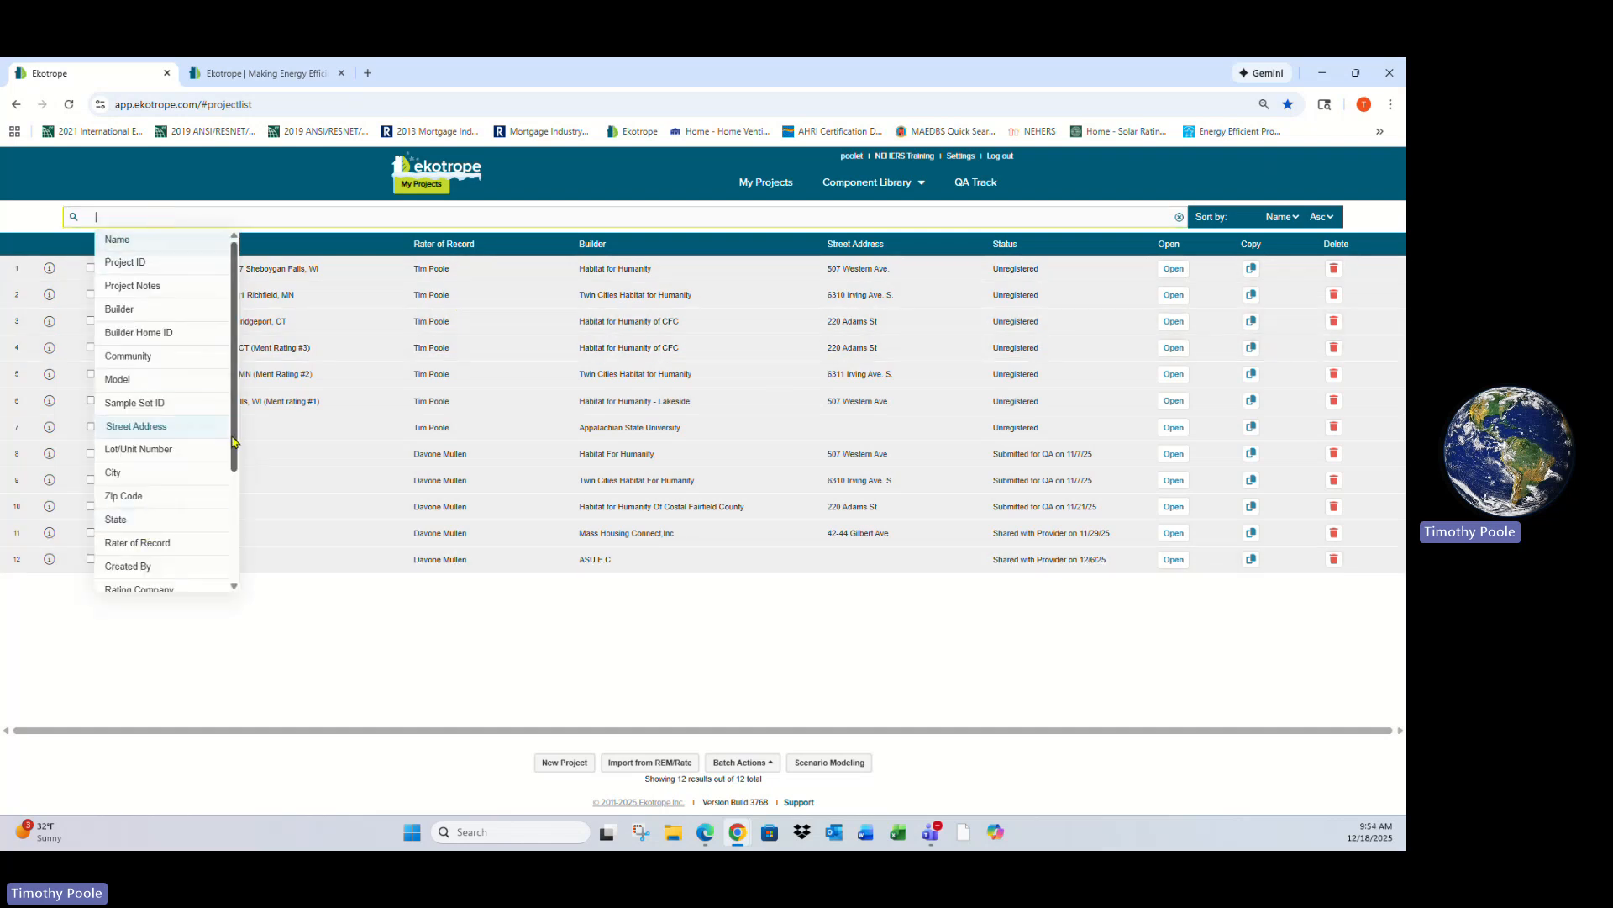
scroll(236, 441, down, 5)
scroll(198, 317, up, 5)
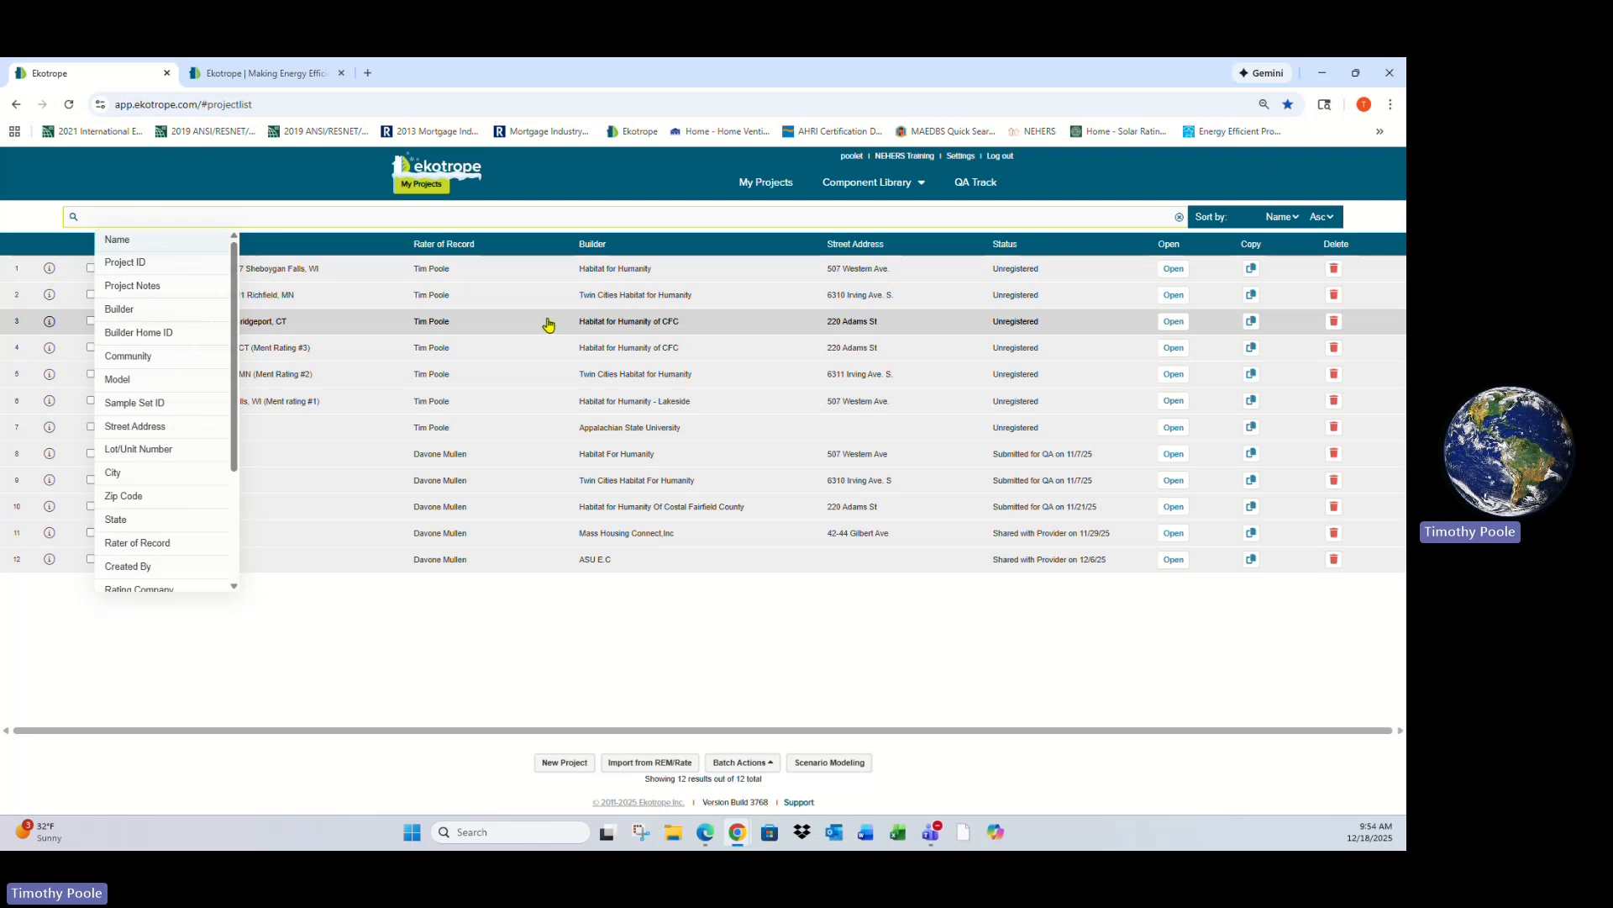
- Open the Ment Rating #1 project from the project list
click(1175, 270)
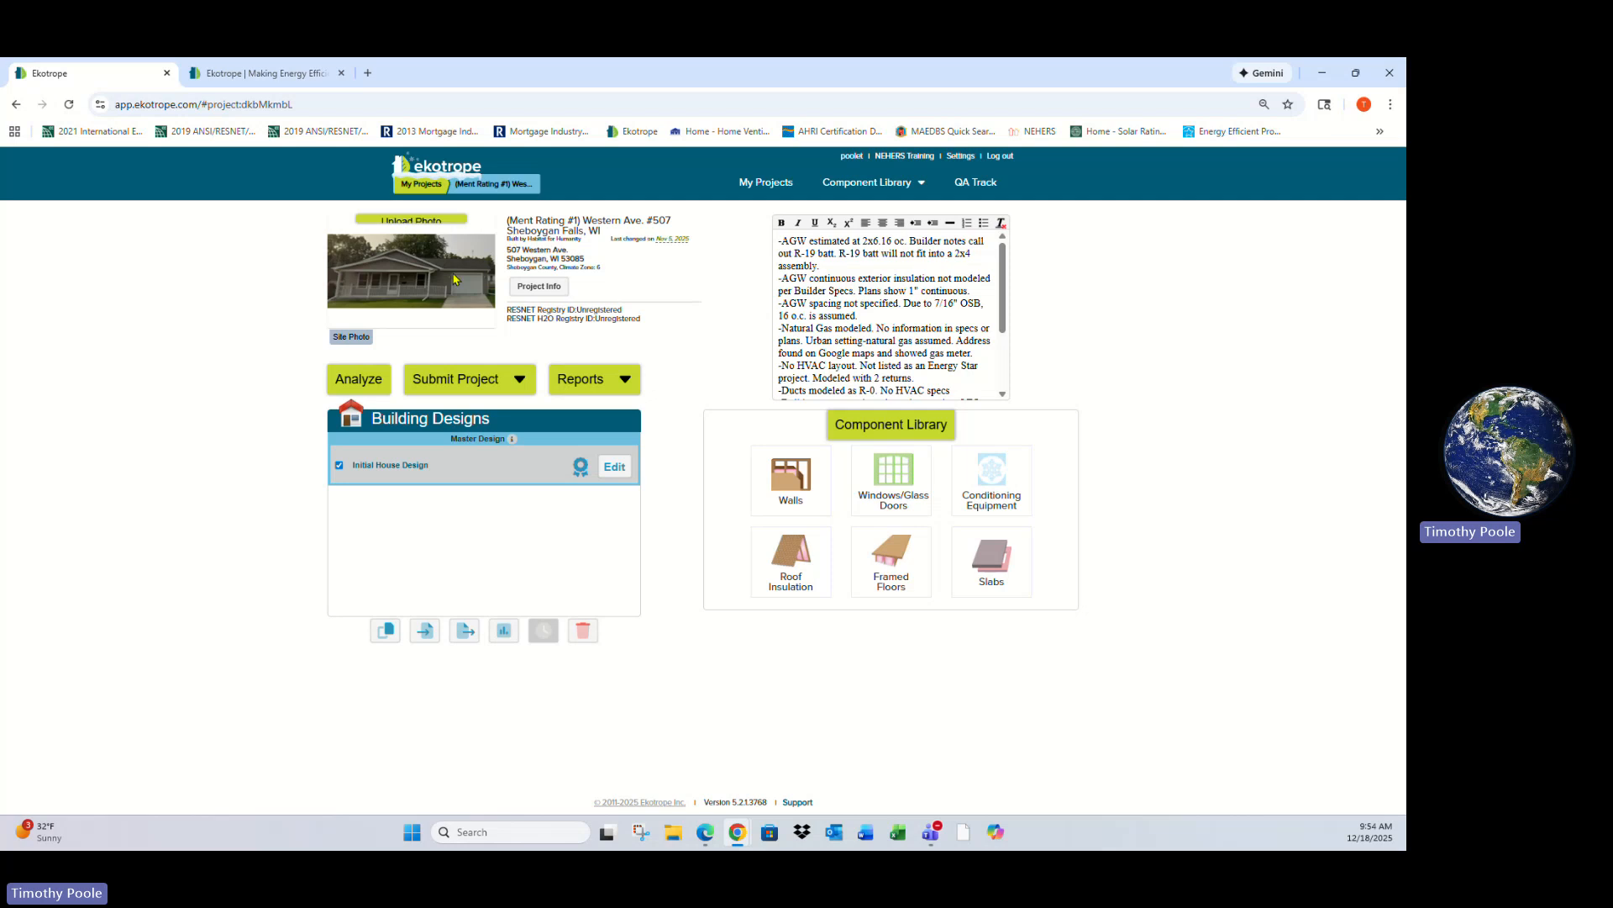
mouse_move(433, 248)
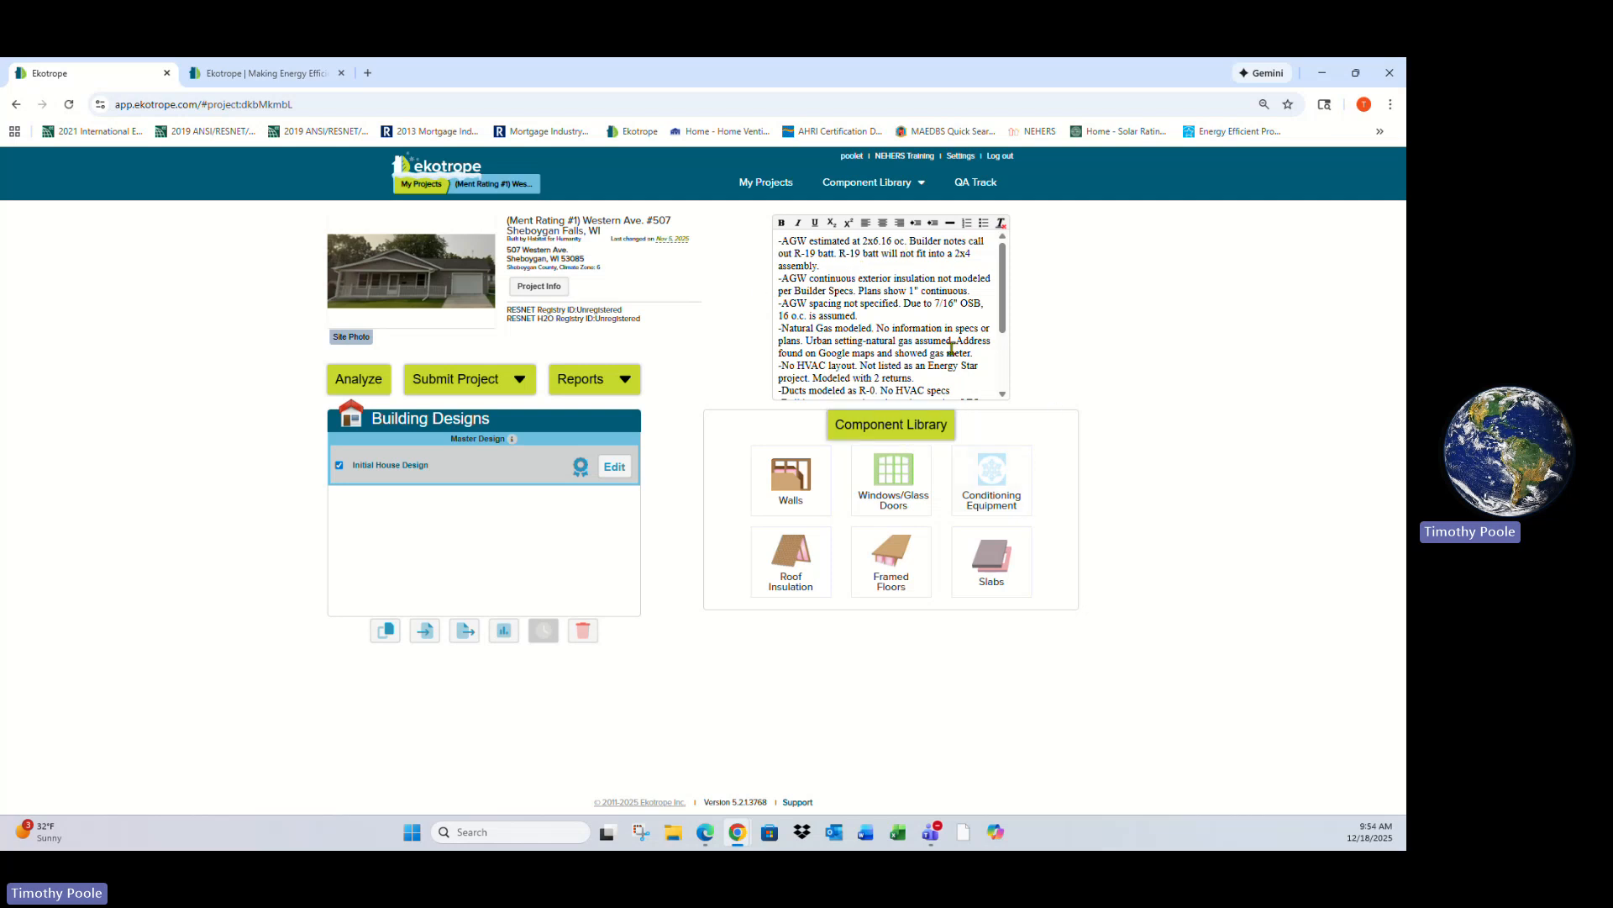
mouse_move(519, 436)
- Open the project info and review its site info, rating info and utility rates sections
click(550, 287)
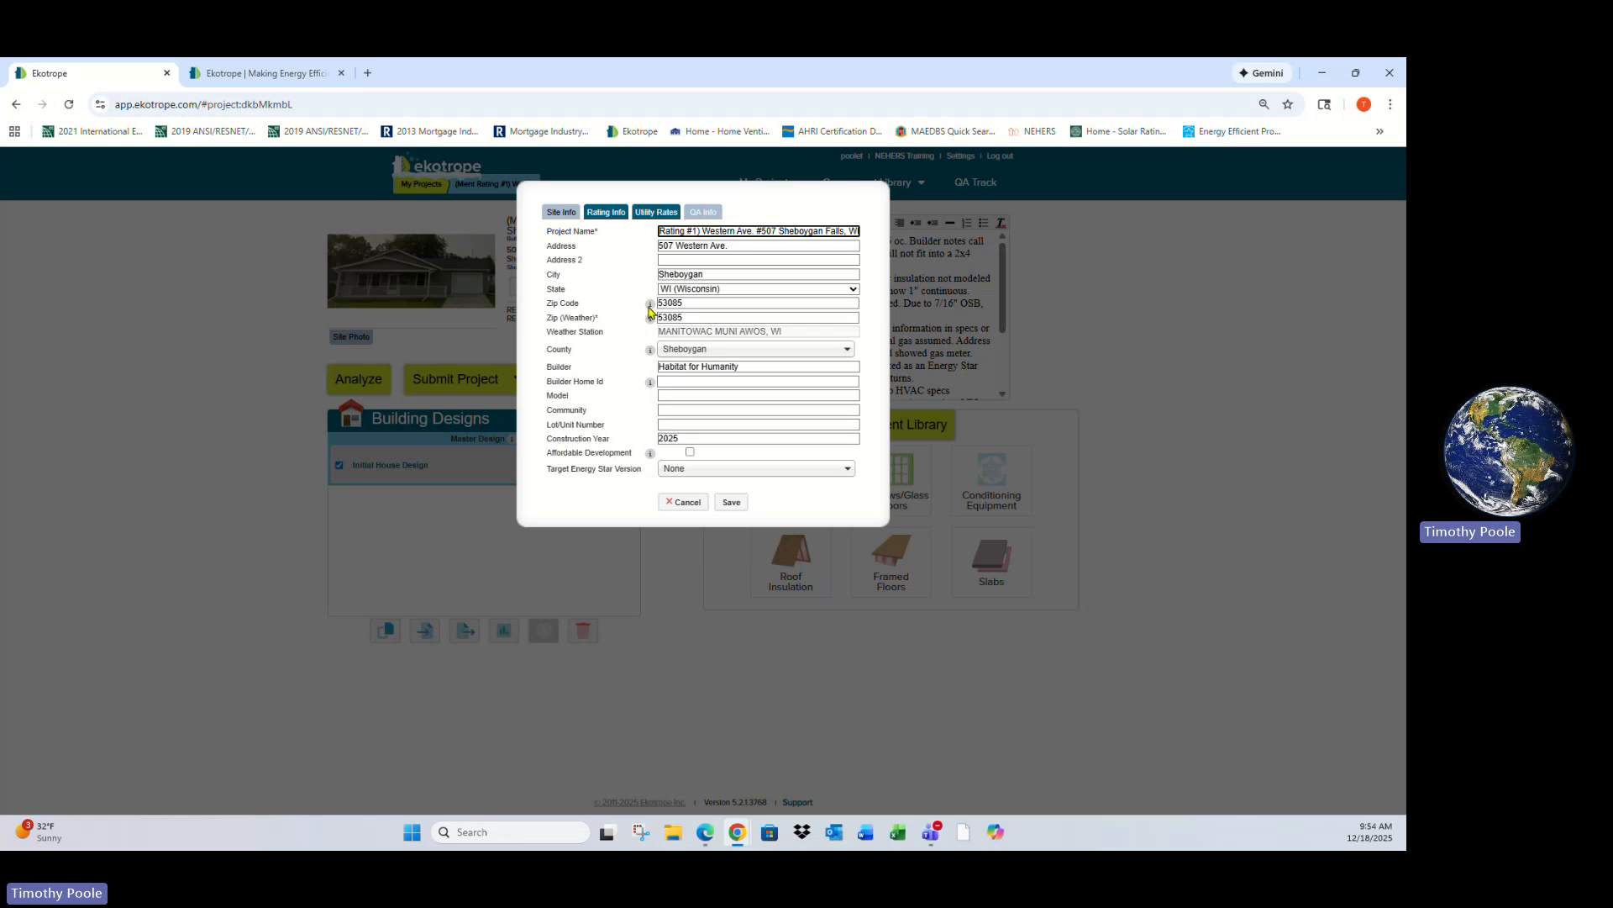
click(606, 212)
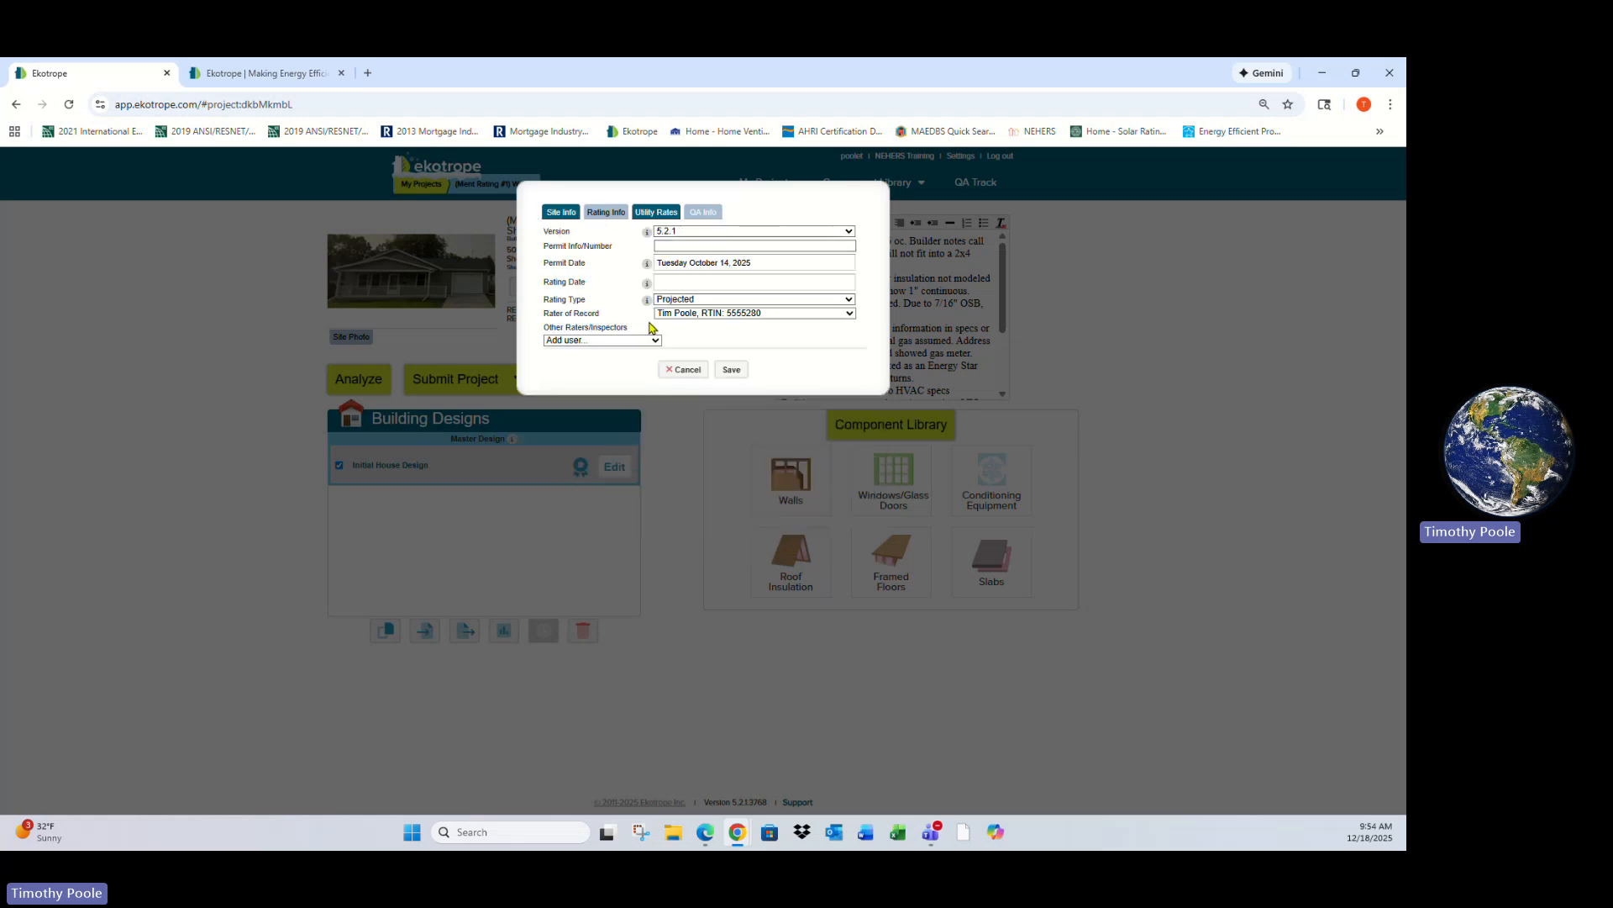
click(653, 212)
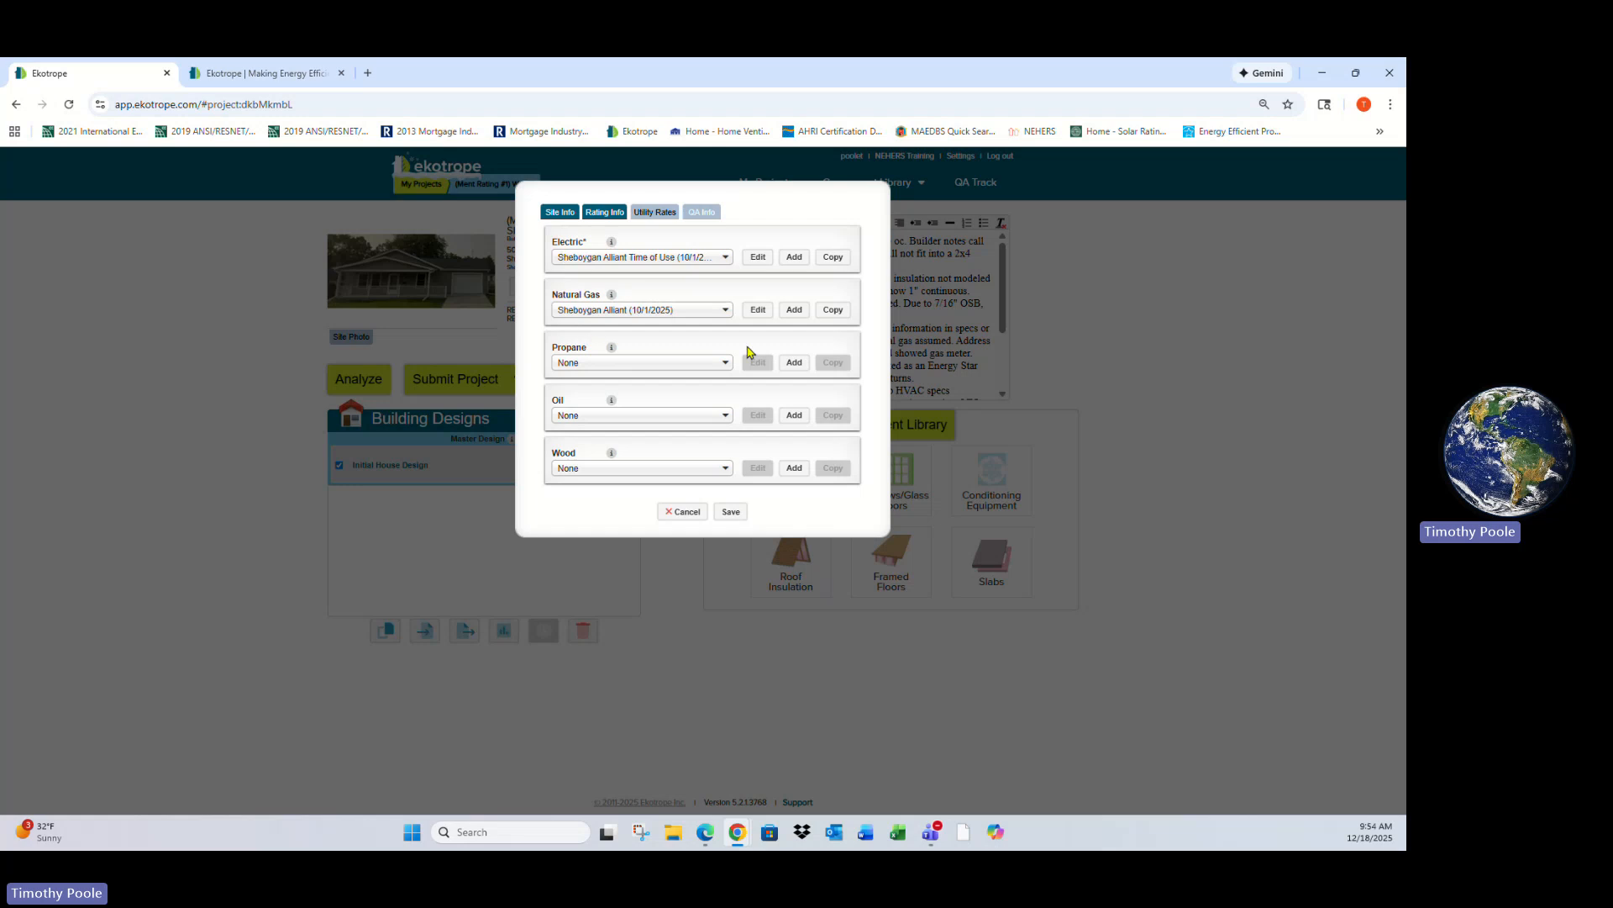
- Inspect the electric utility rate and a blank new-rate form, cancelling both and closing the project info
click(757, 256)
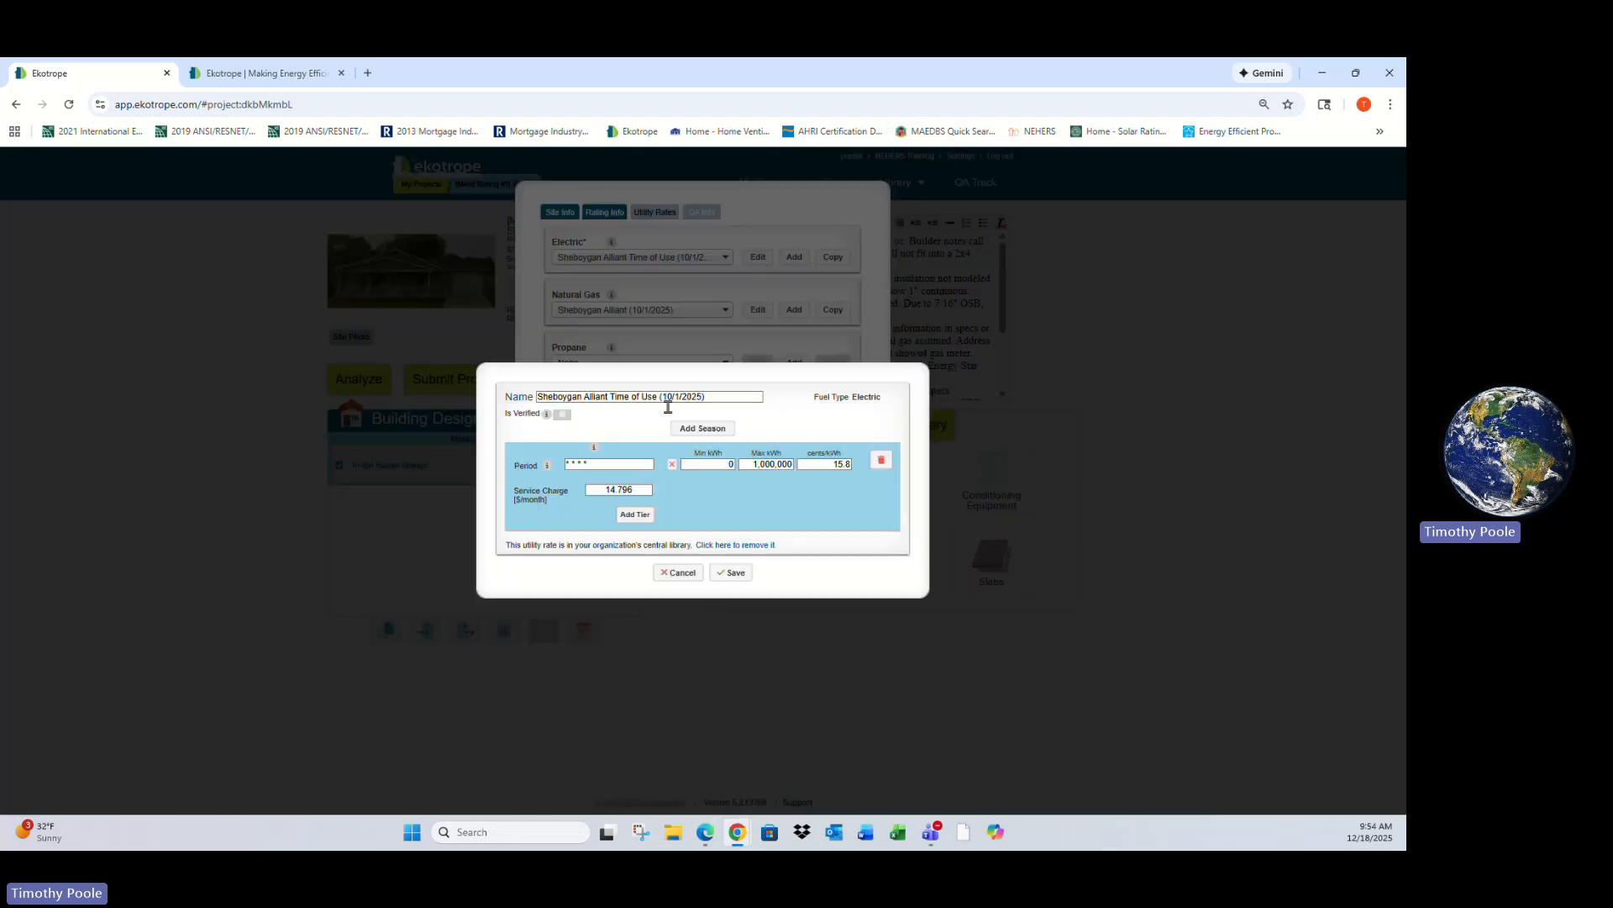
click(678, 572)
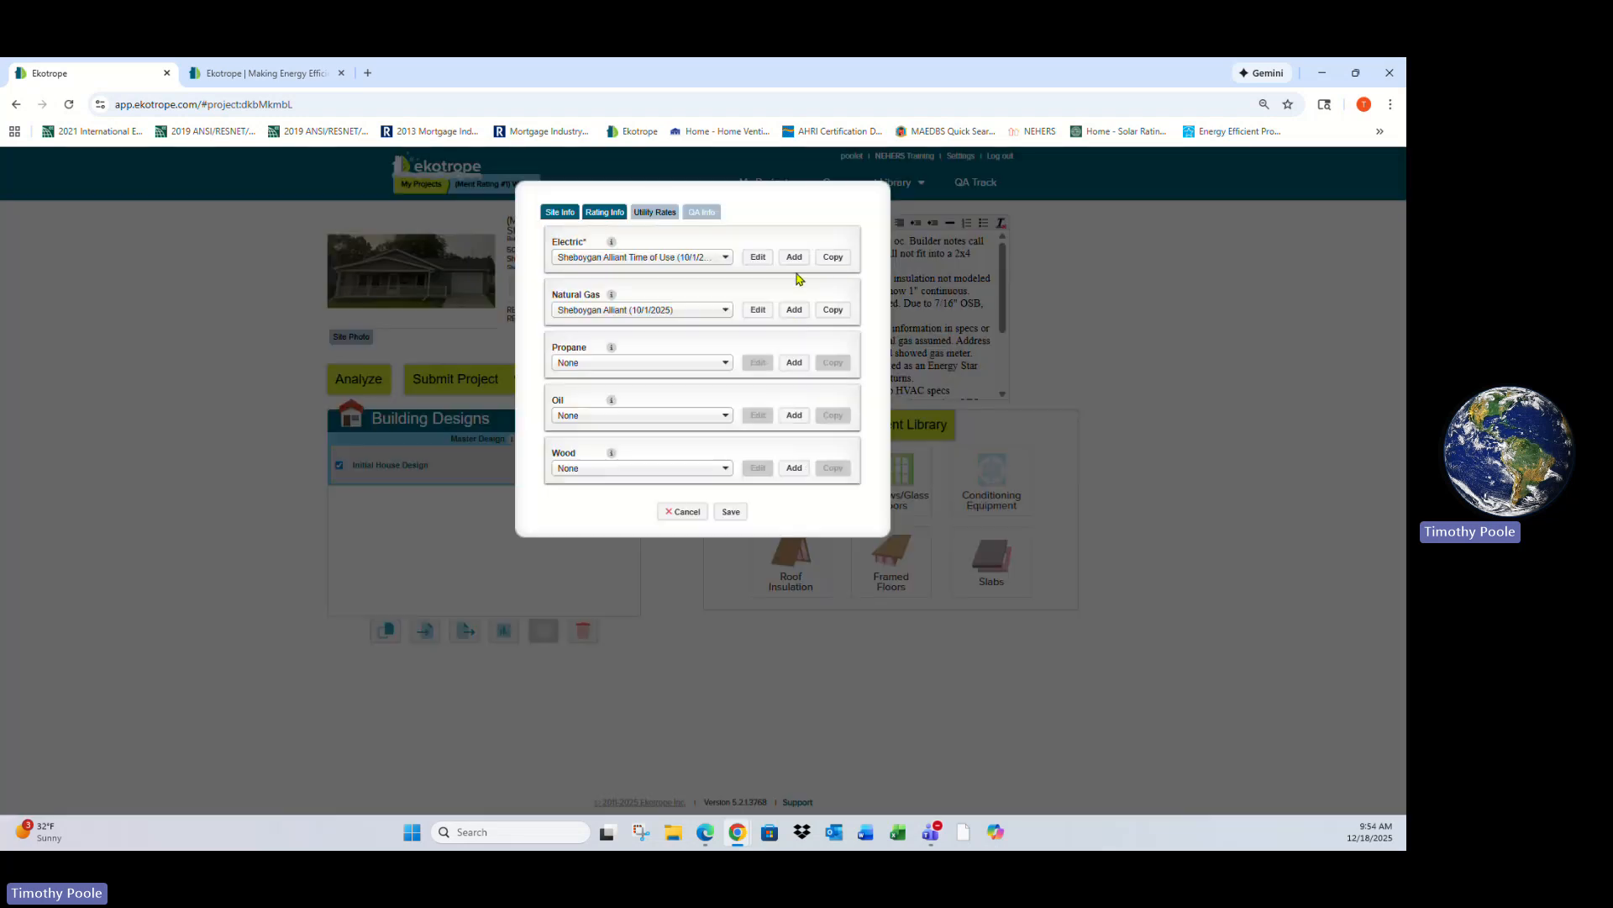
click(794, 257)
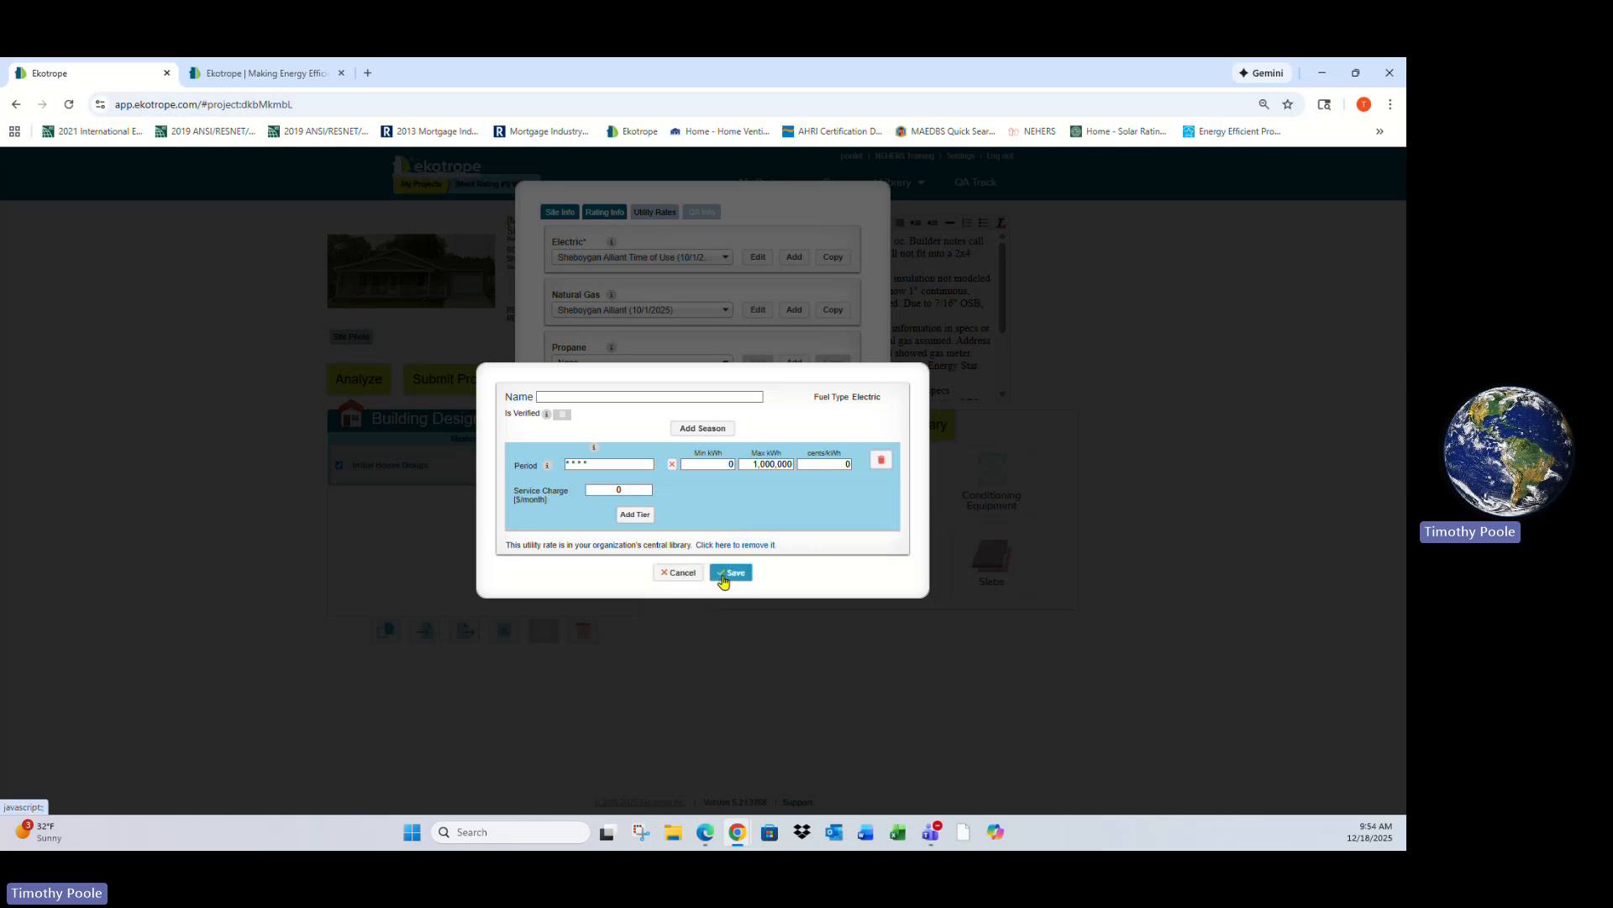
click(682, 575)
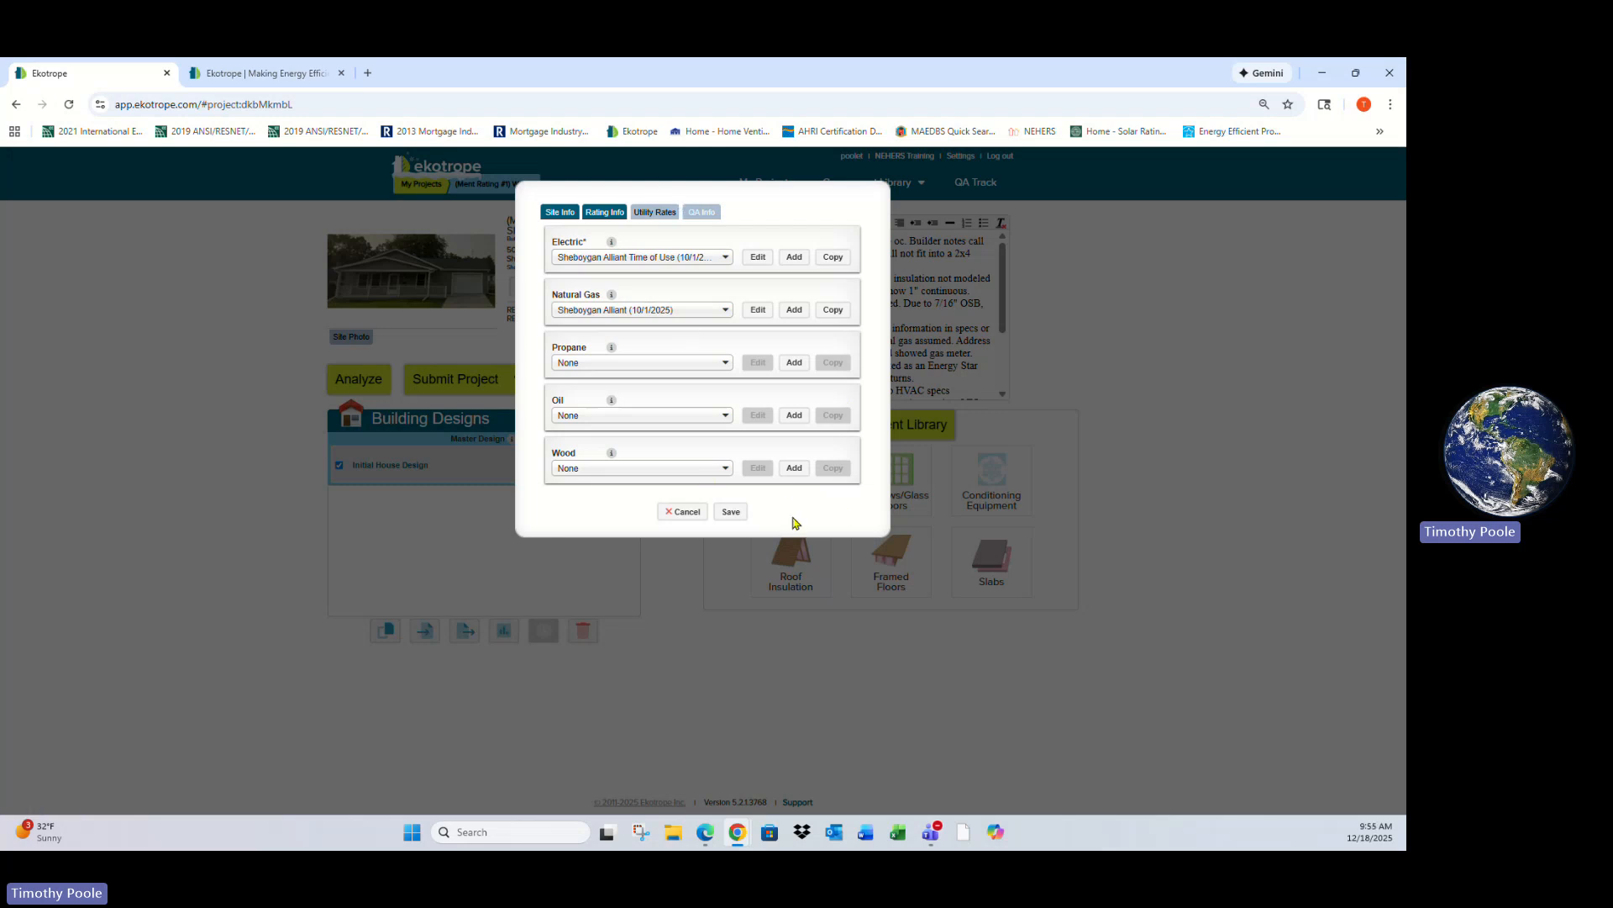
click(683, 514)
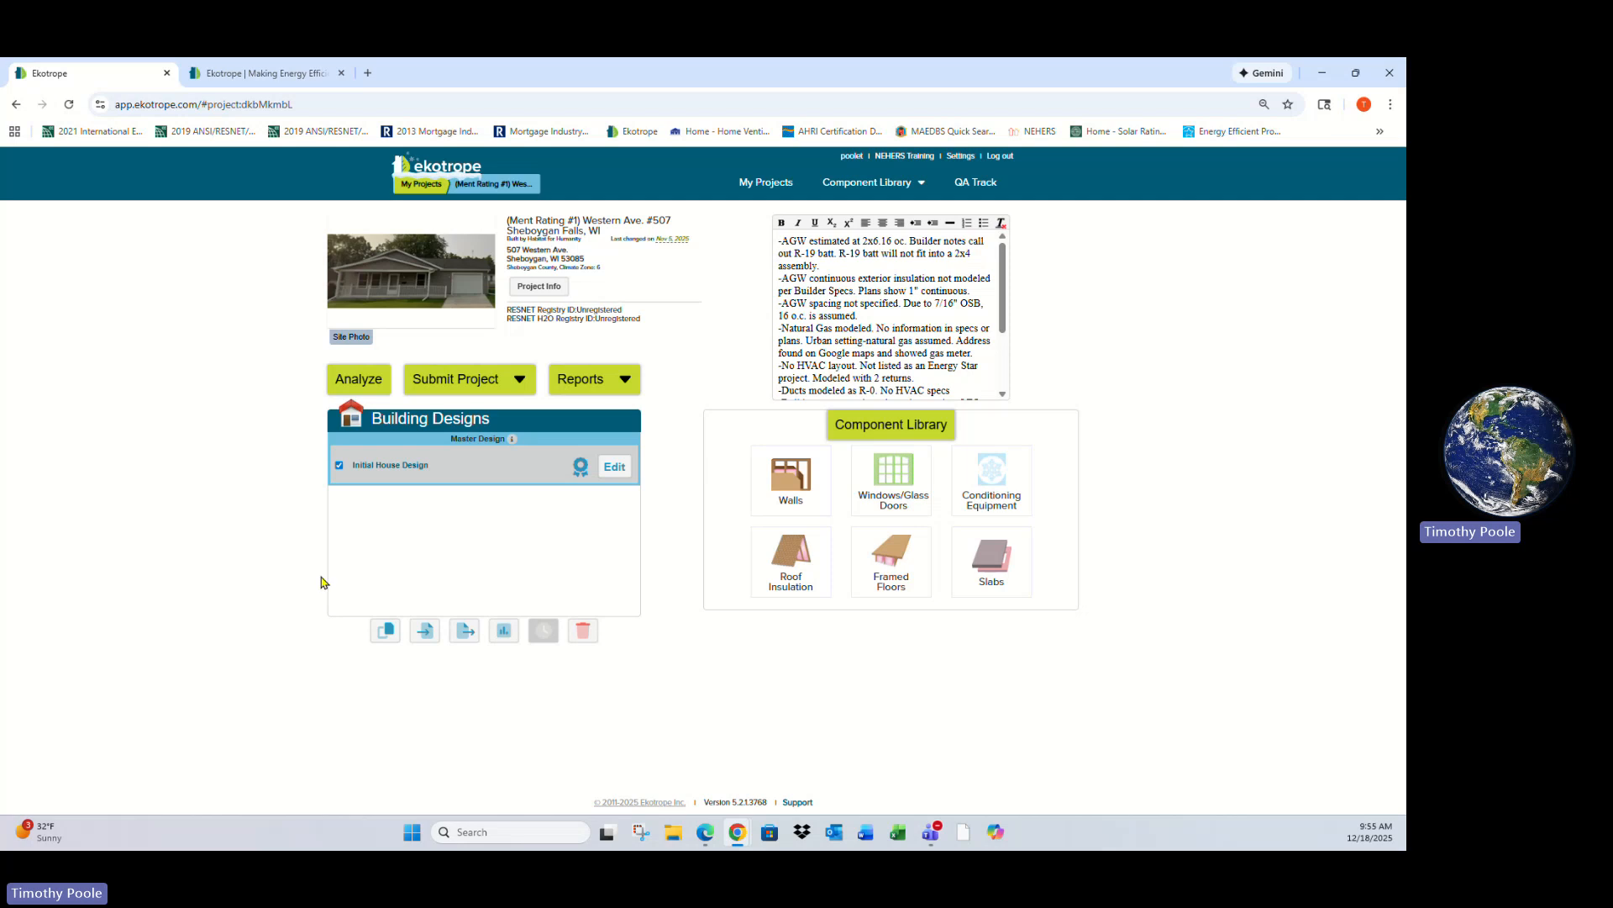
- Open the Initial House Design for editing and review its Areas, Energy, Notes and Compliance results
click(615, 466)
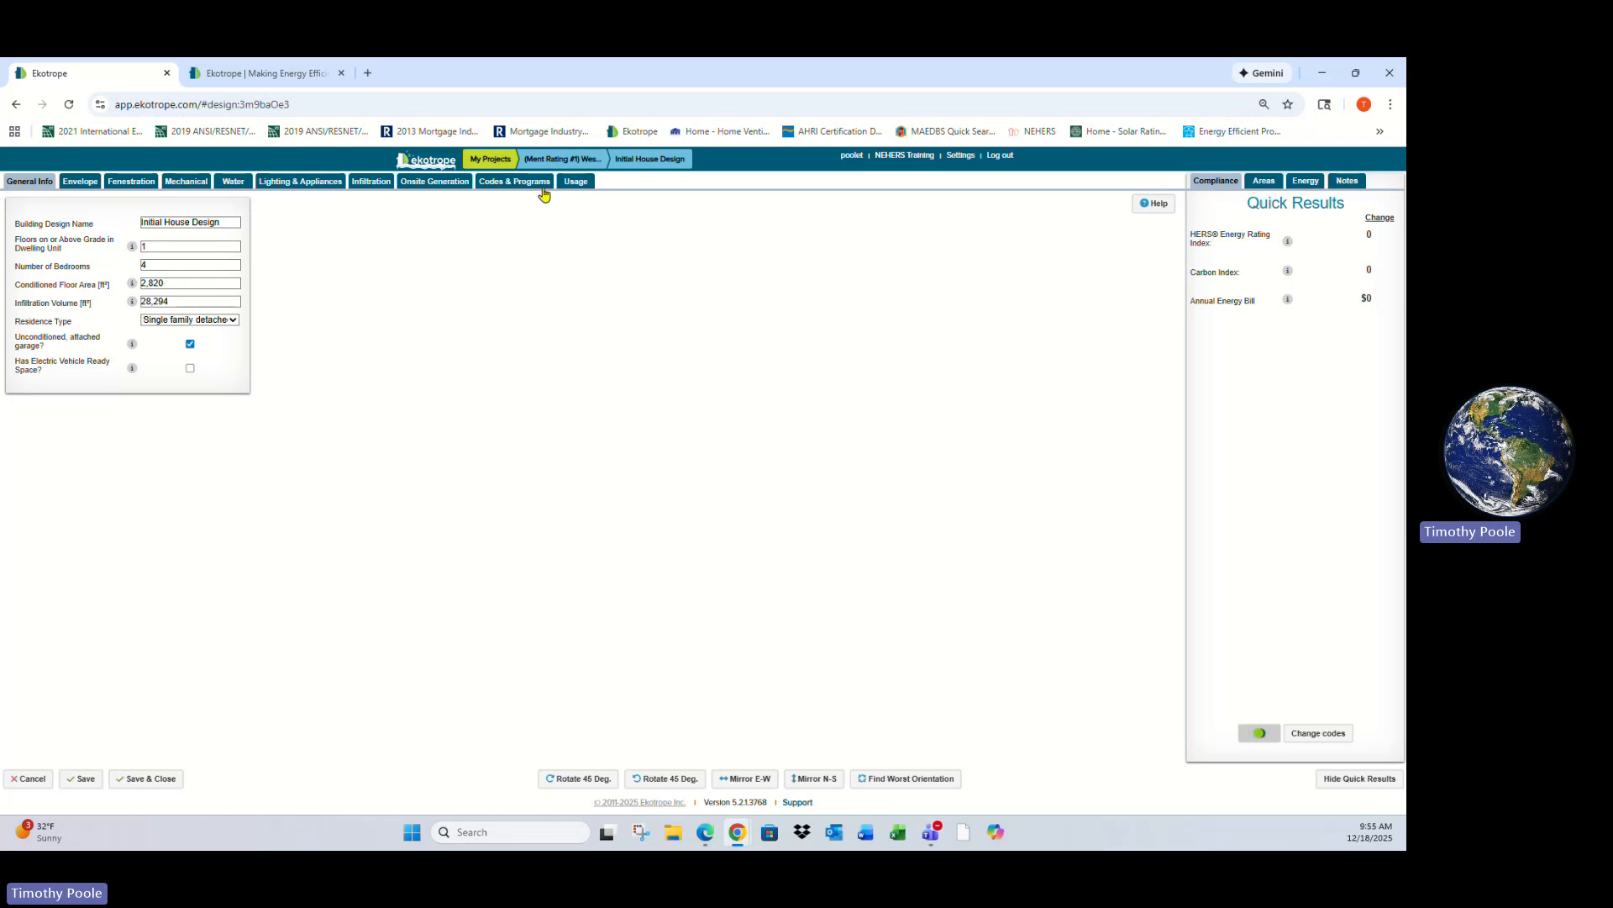
click(1261, 182)
click(1306, 182)
click(1348, 182)
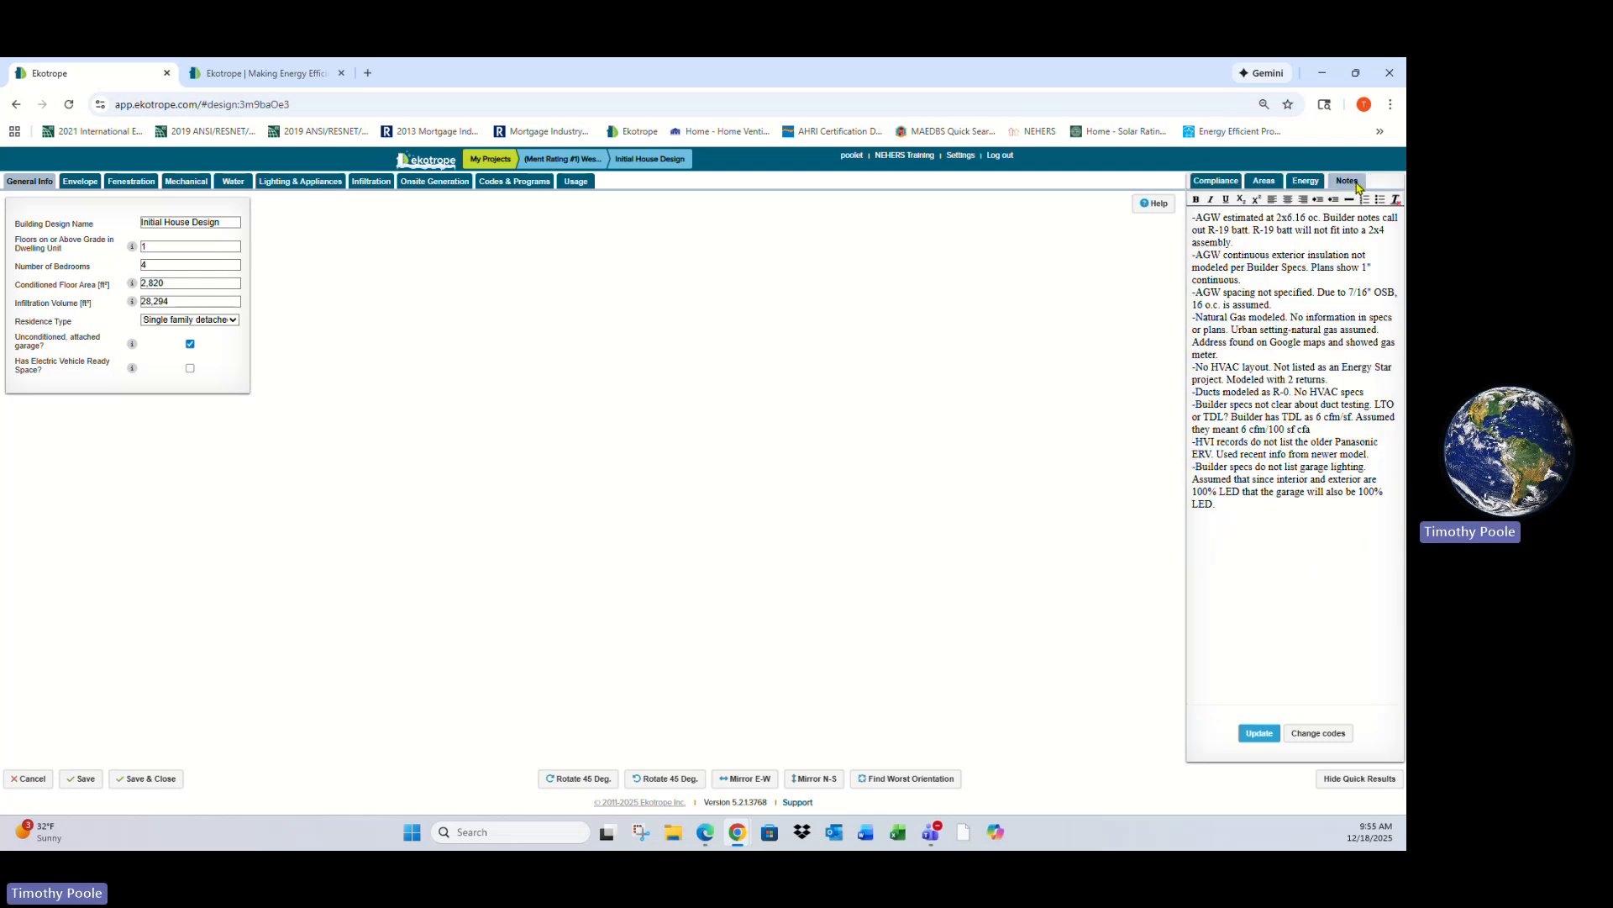
click(1306, 182)
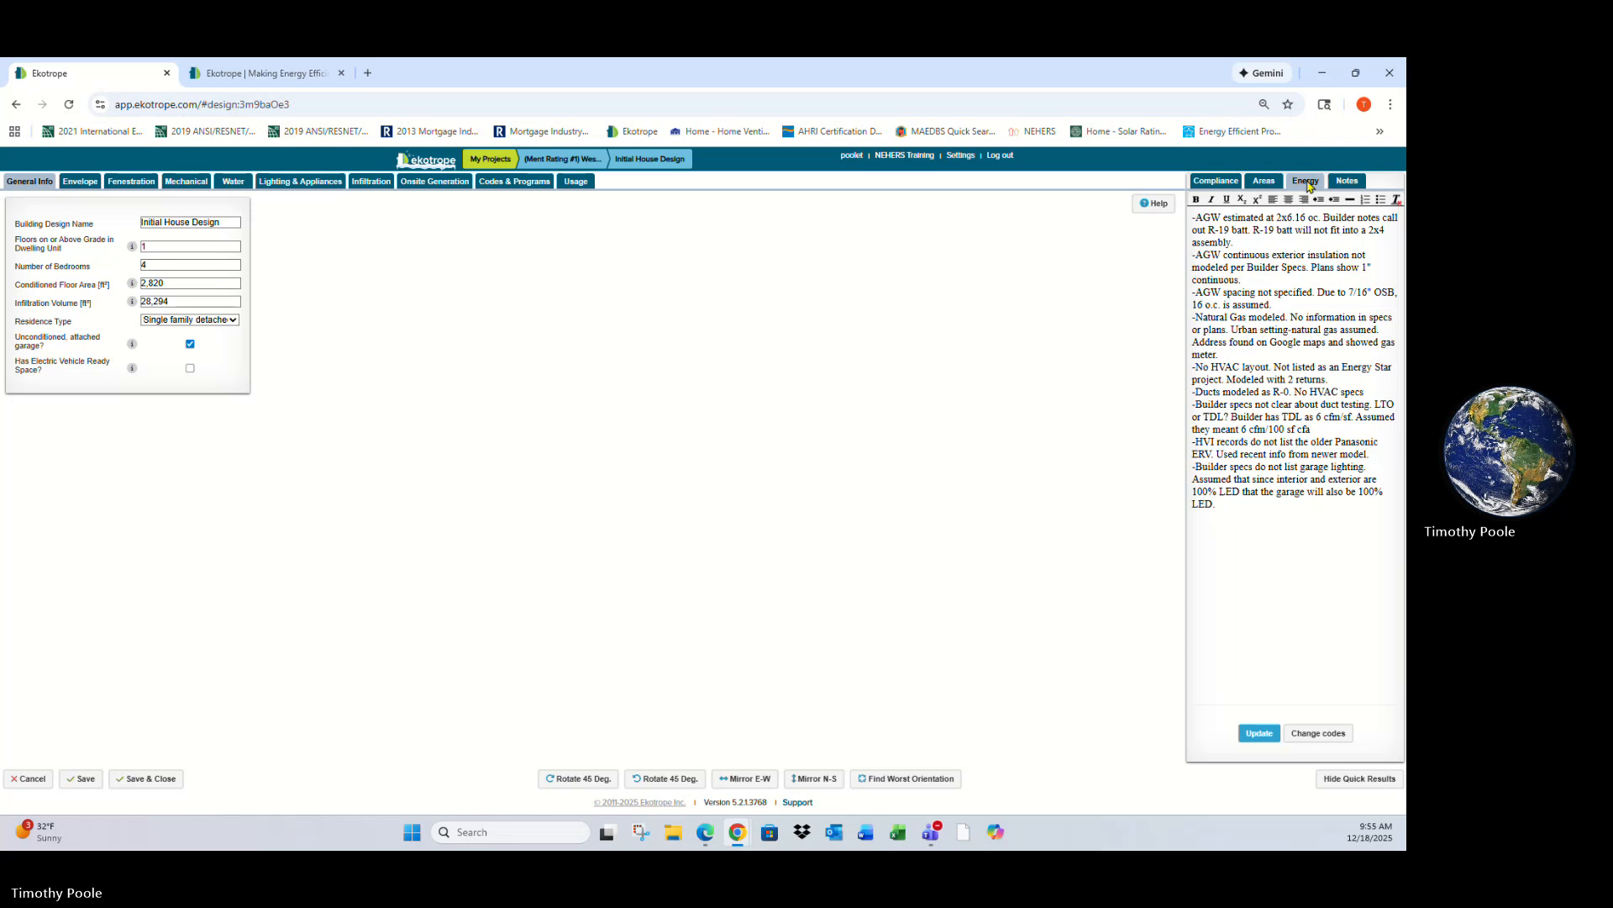
click(1265, 182)
click(1216, 181)
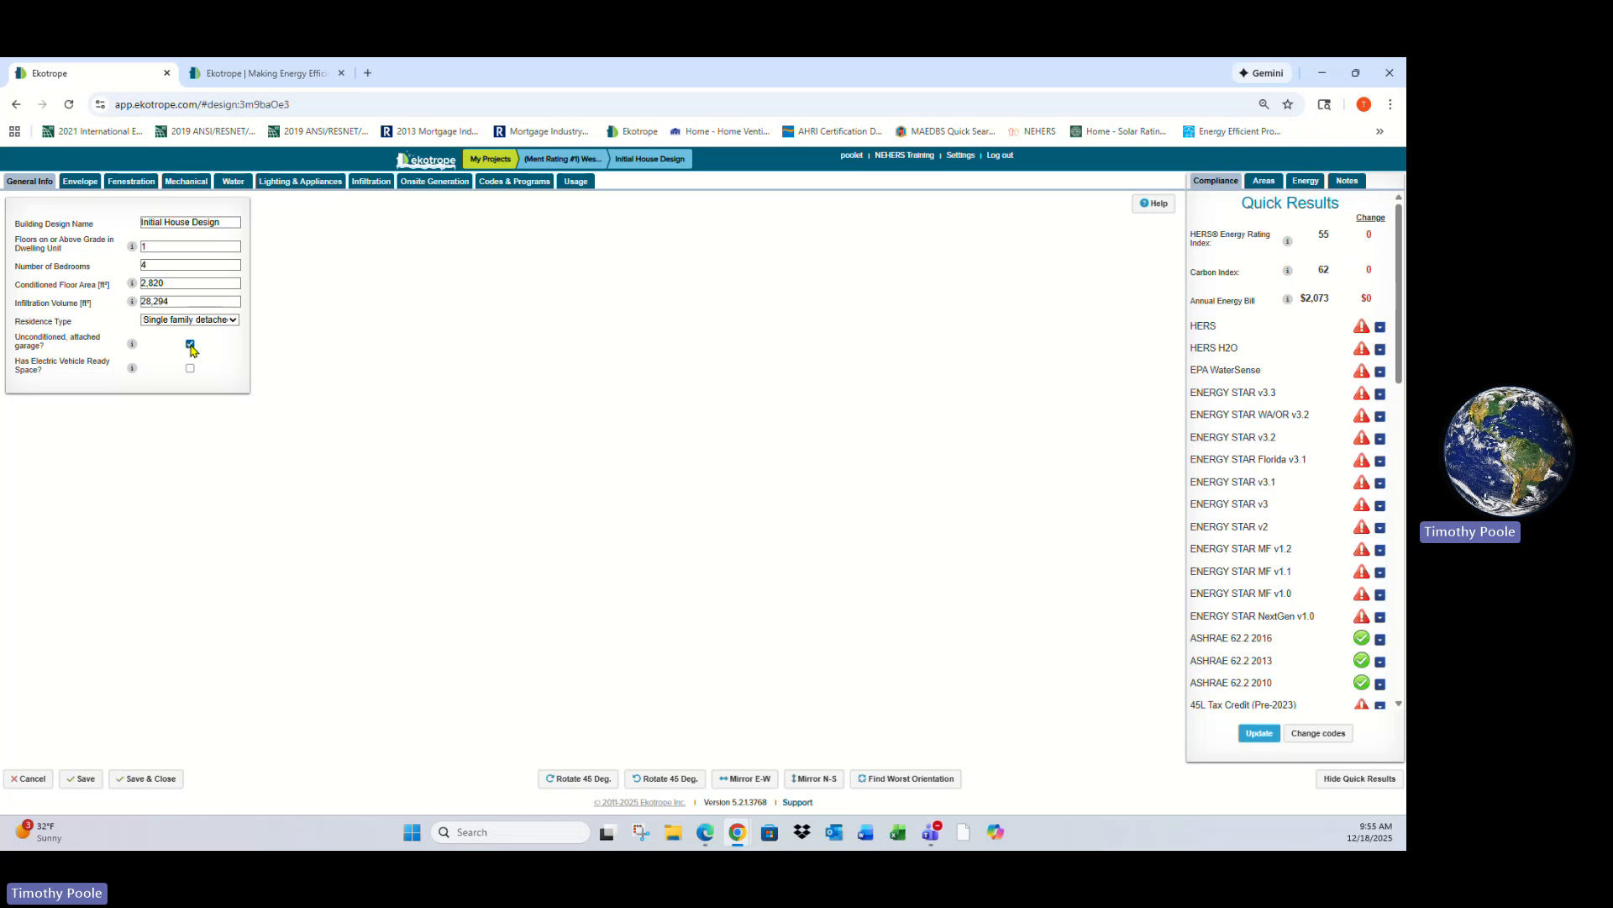
- Examine the envelope components: slab, foundation walls, above-grade walls, rim joists and ceiling/roof
mouse_move(130, 286)
click(80, 184)
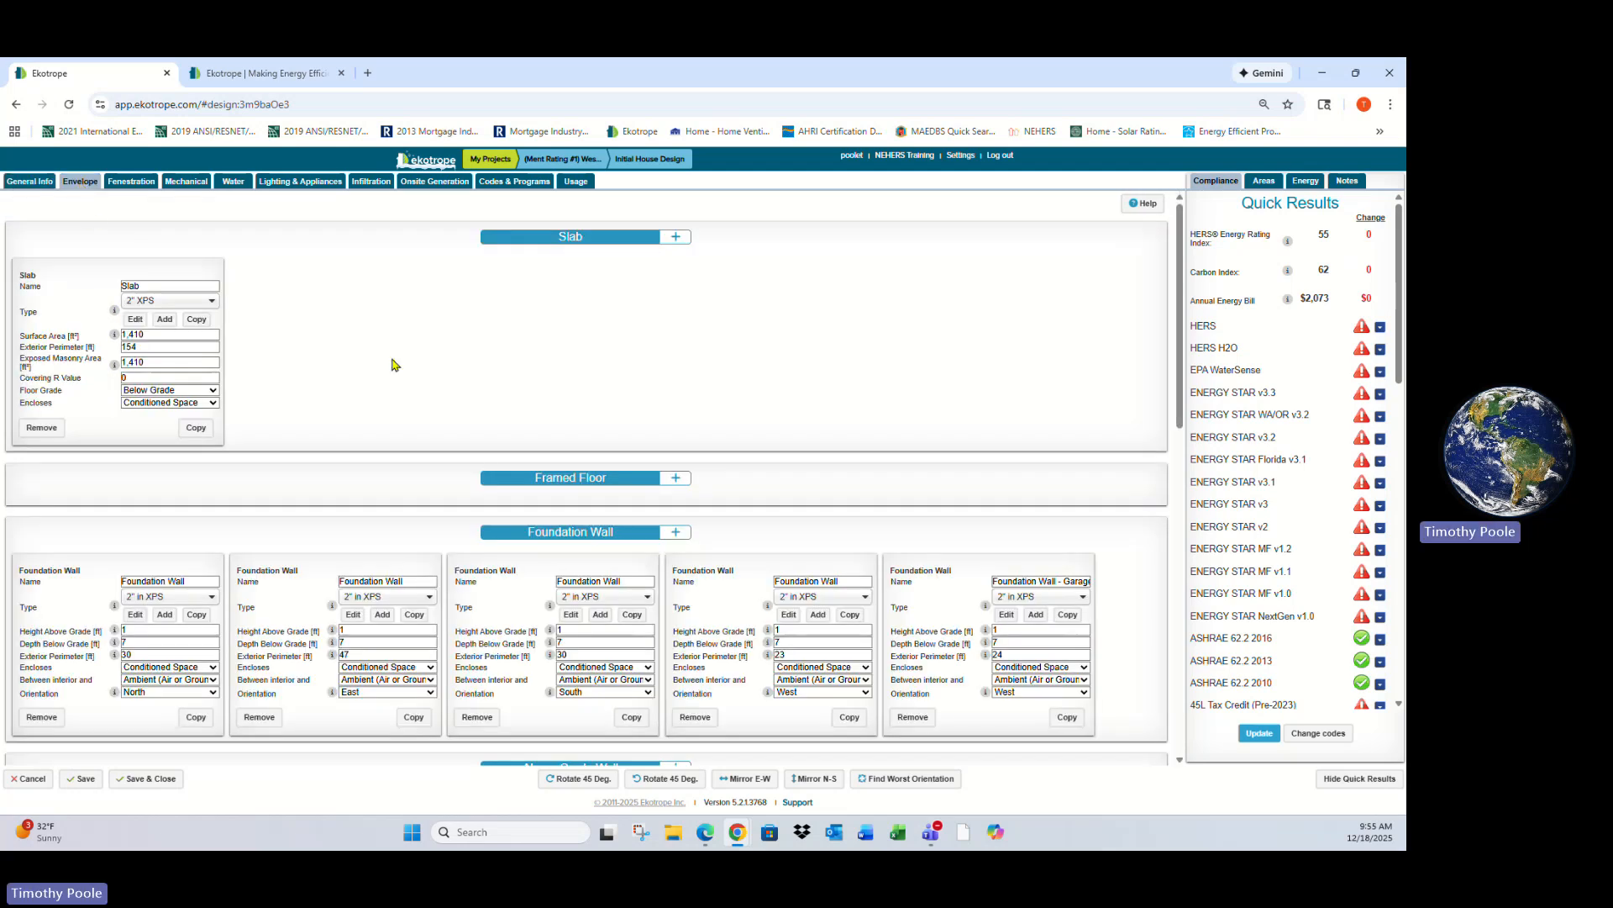
scroll(447, 501, down, 1)
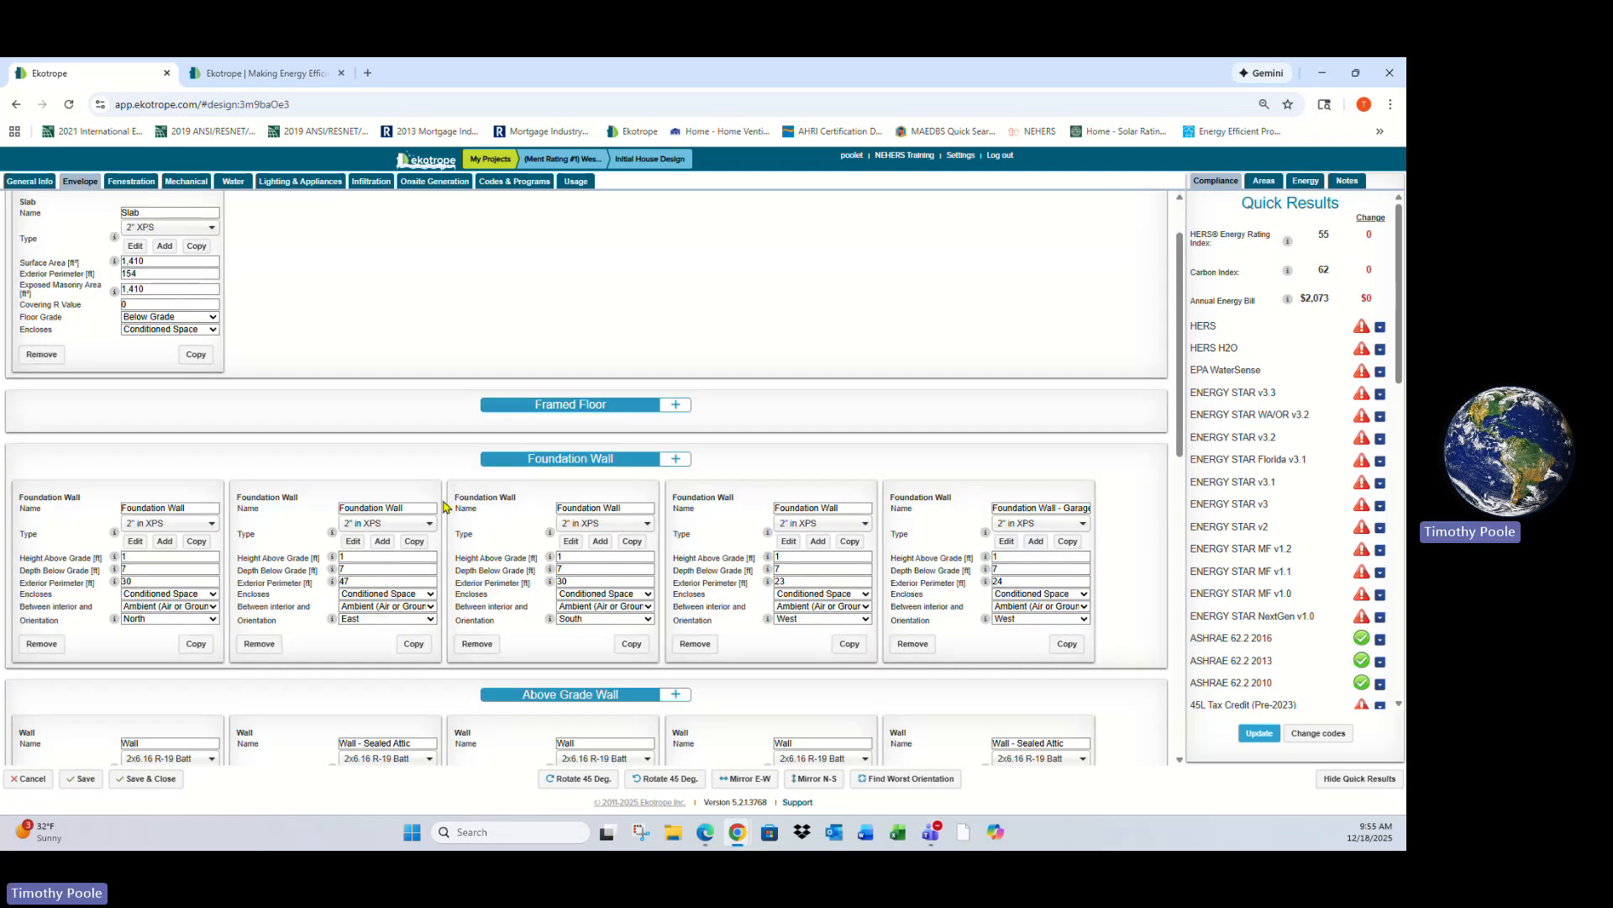
scroll(444, 505, up, 1)
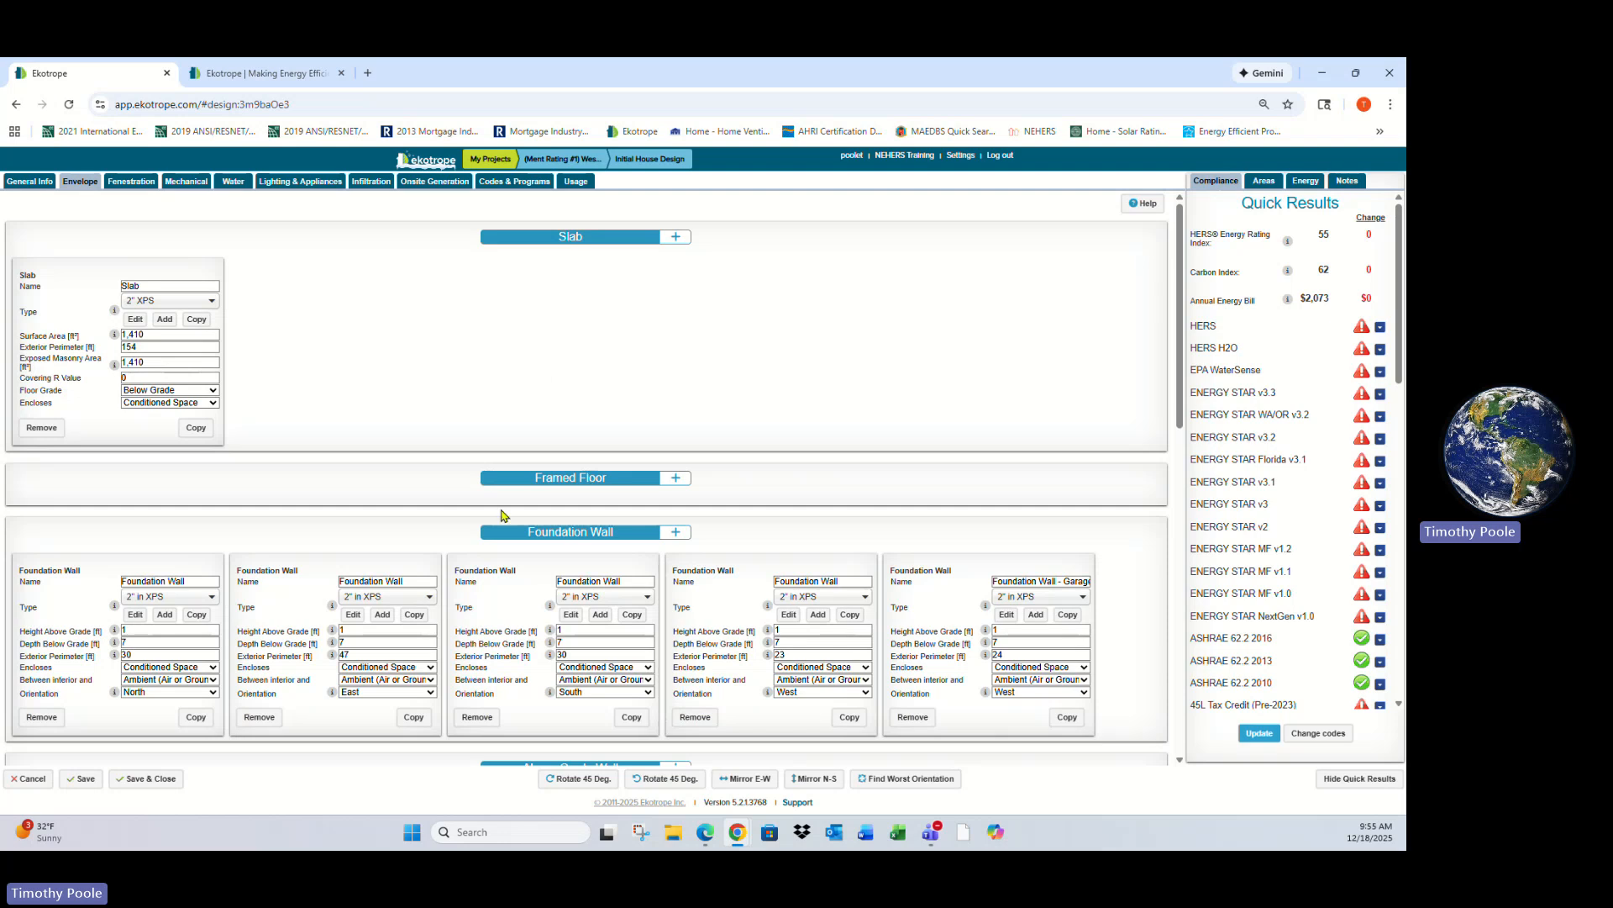
scroll(500, 516, down, 1)
scroll(495, 517, down, 8)
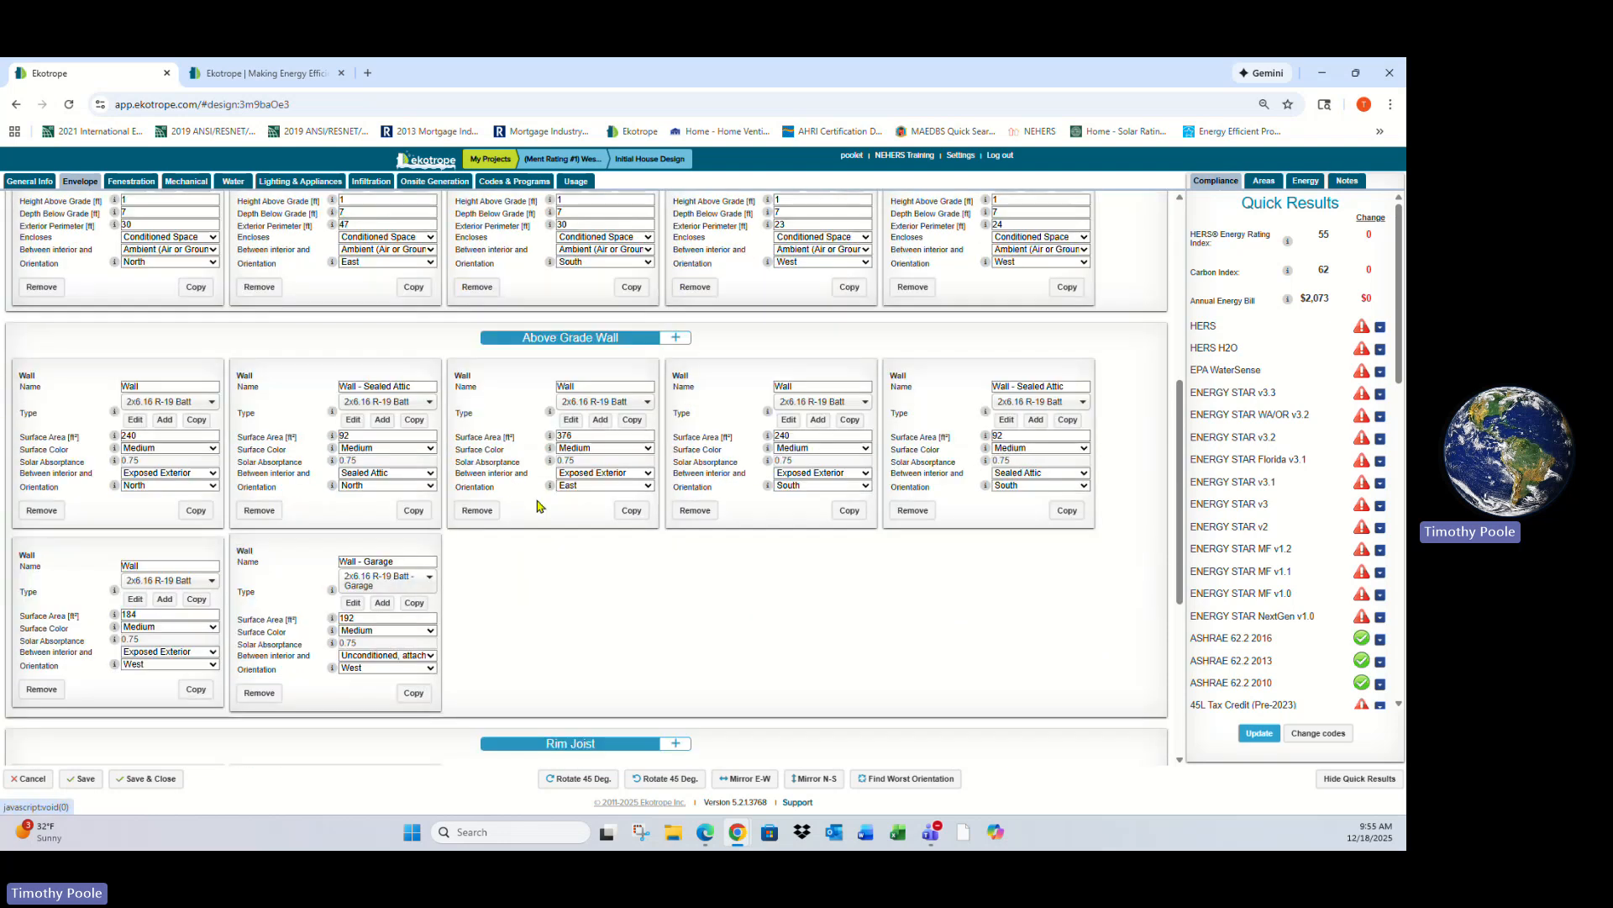
scroll(557, 524, down, 1)
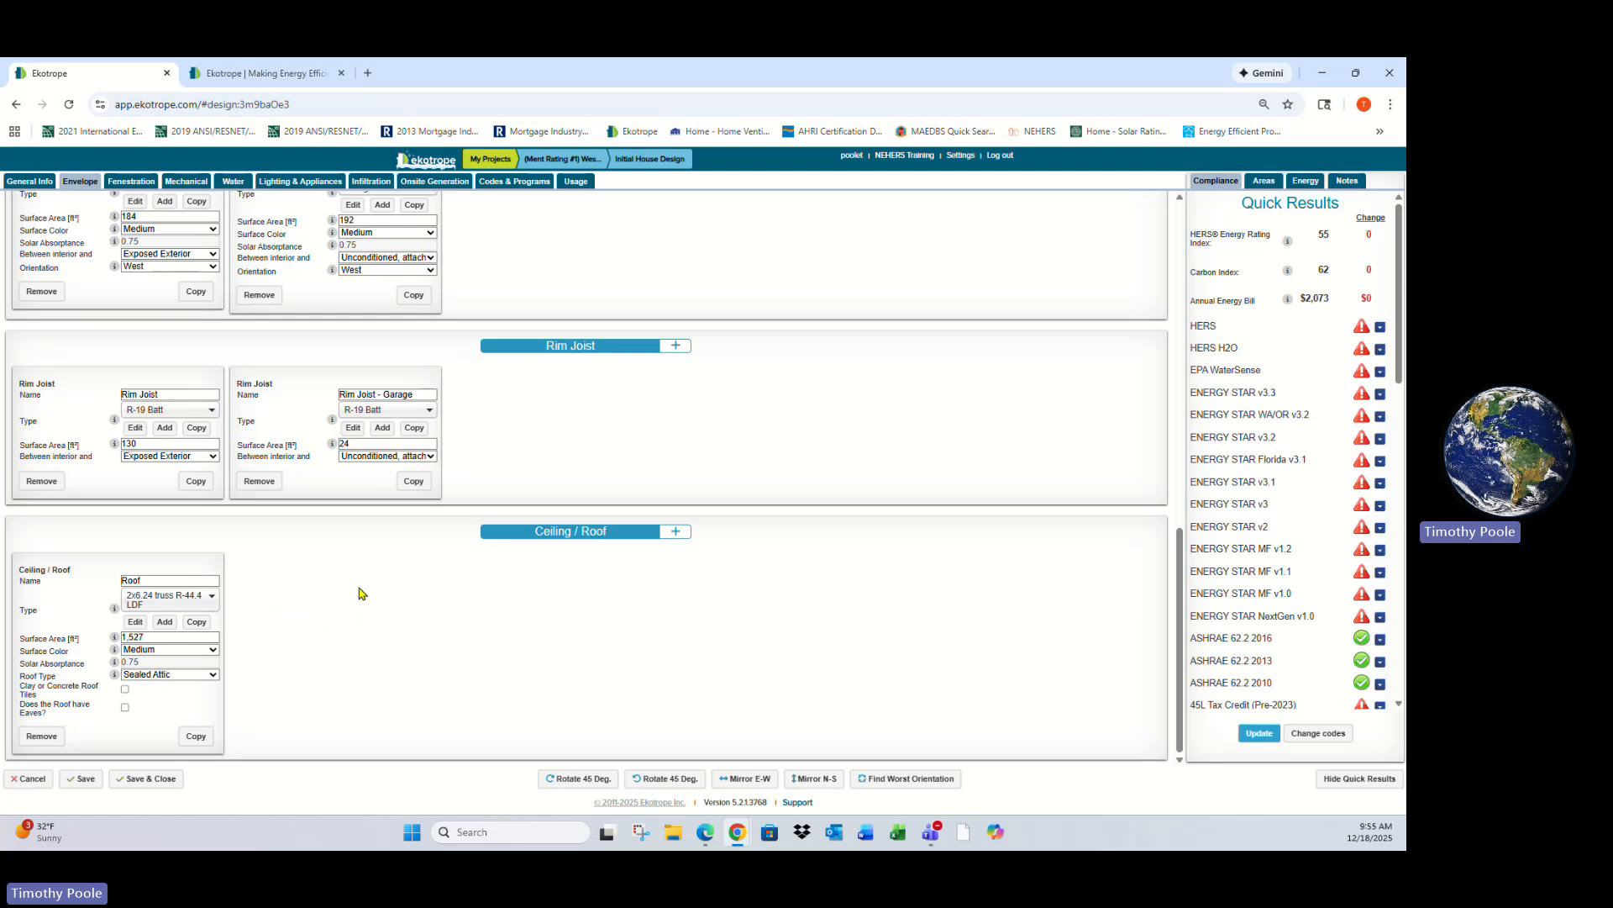
scroll(586, 571, up, 10)
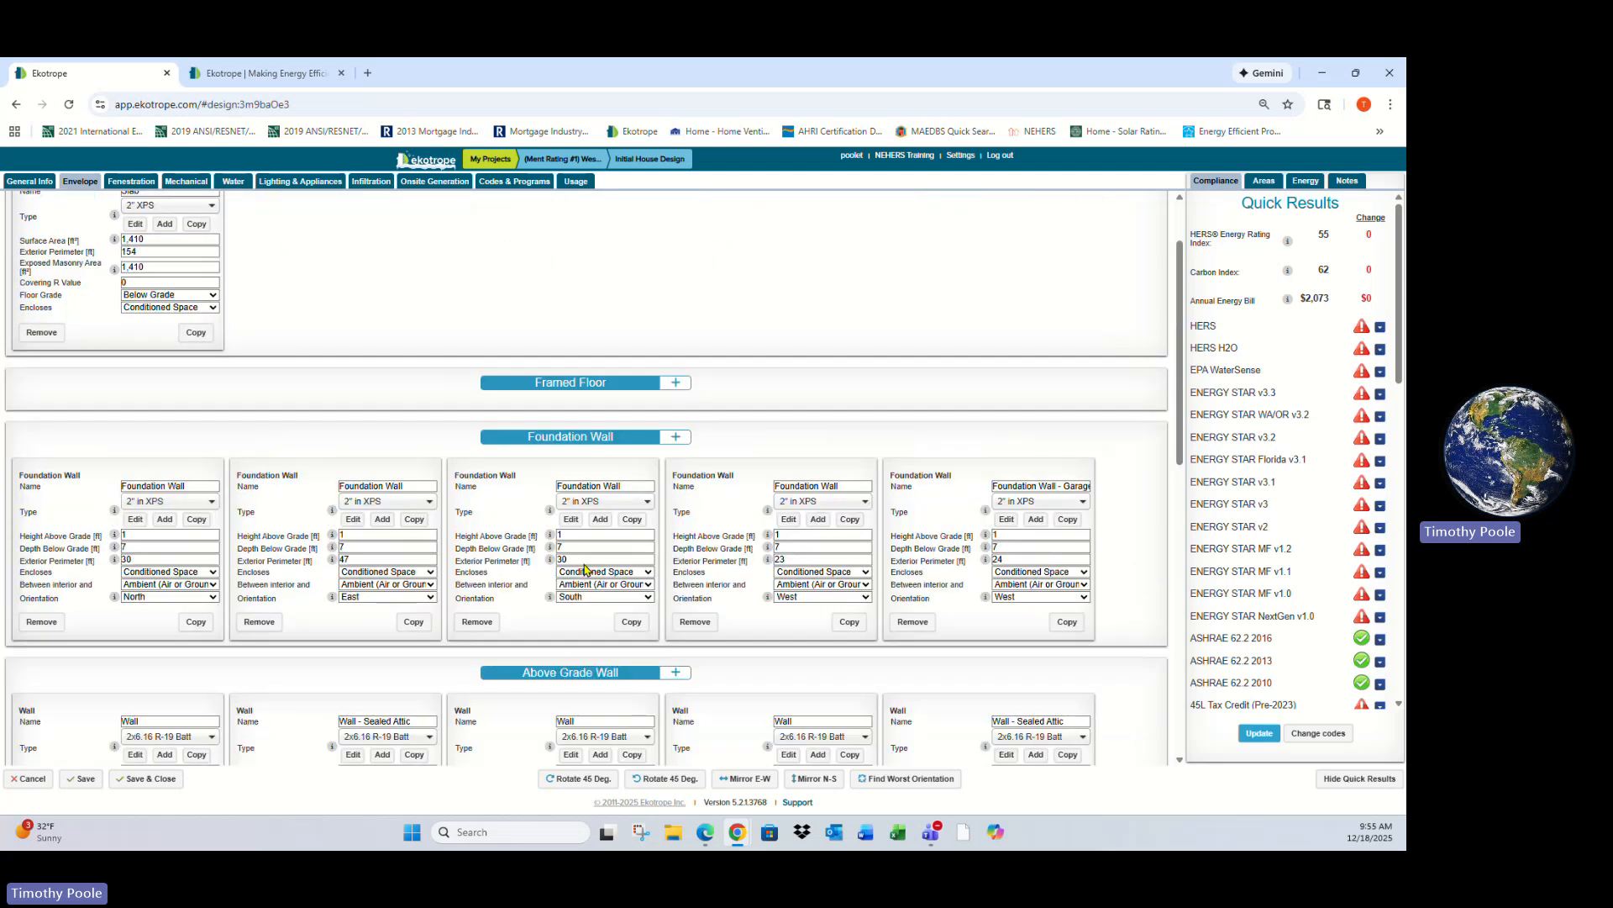
scroll(586, 572, down, 4)
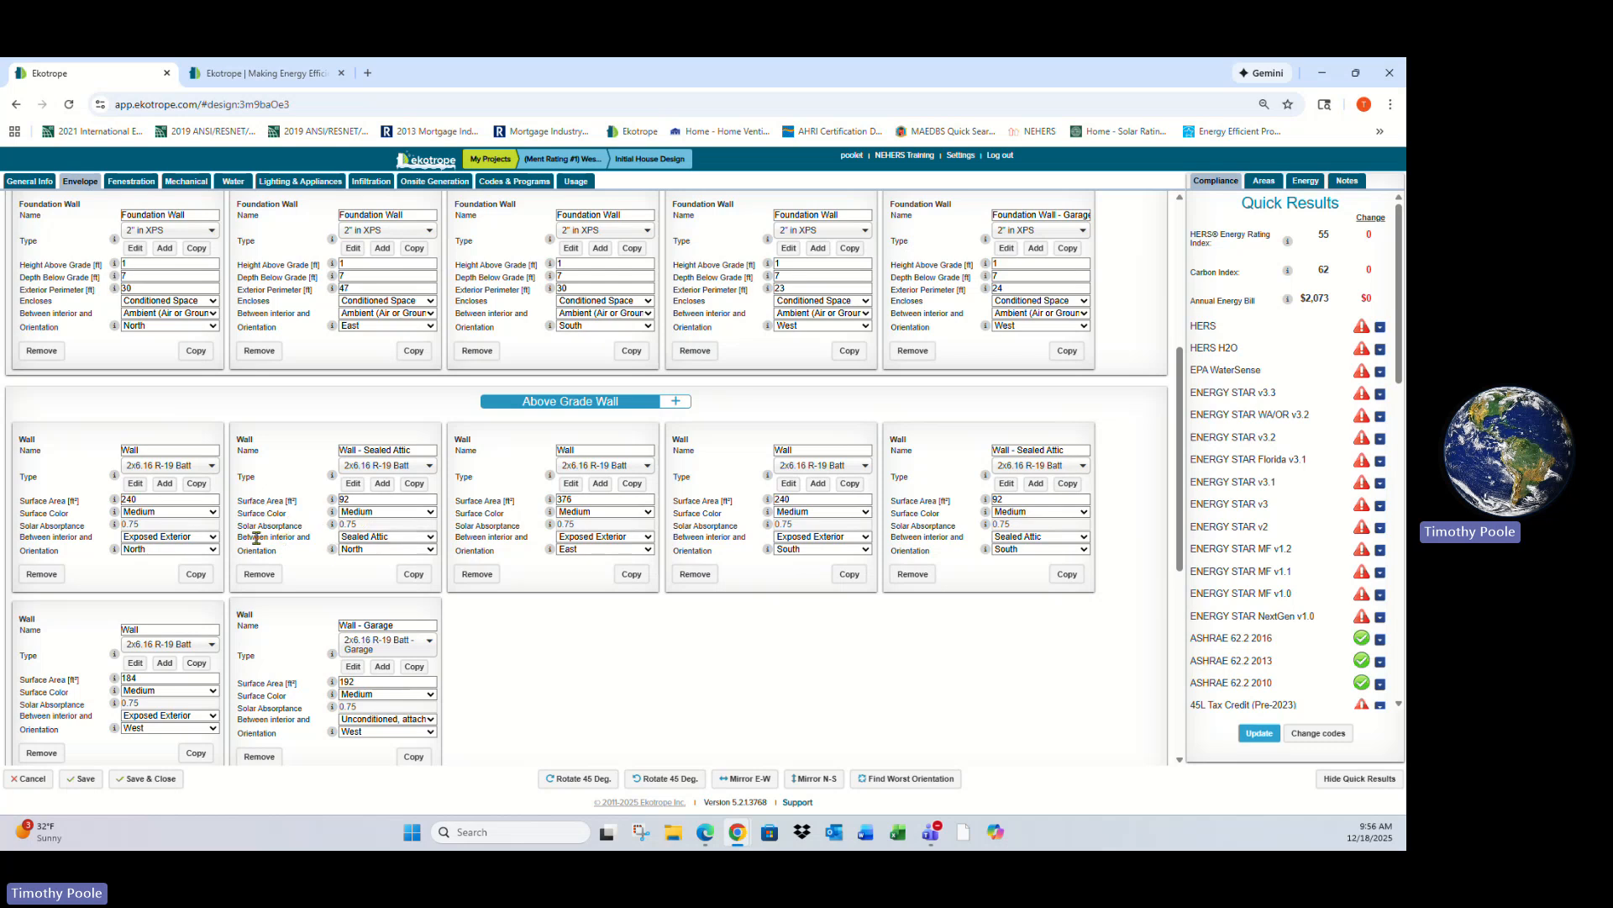
- Open the 2x6.16 R-19 Batt assembly editor for the sealed-attic above-grade wall
click(390, 537)
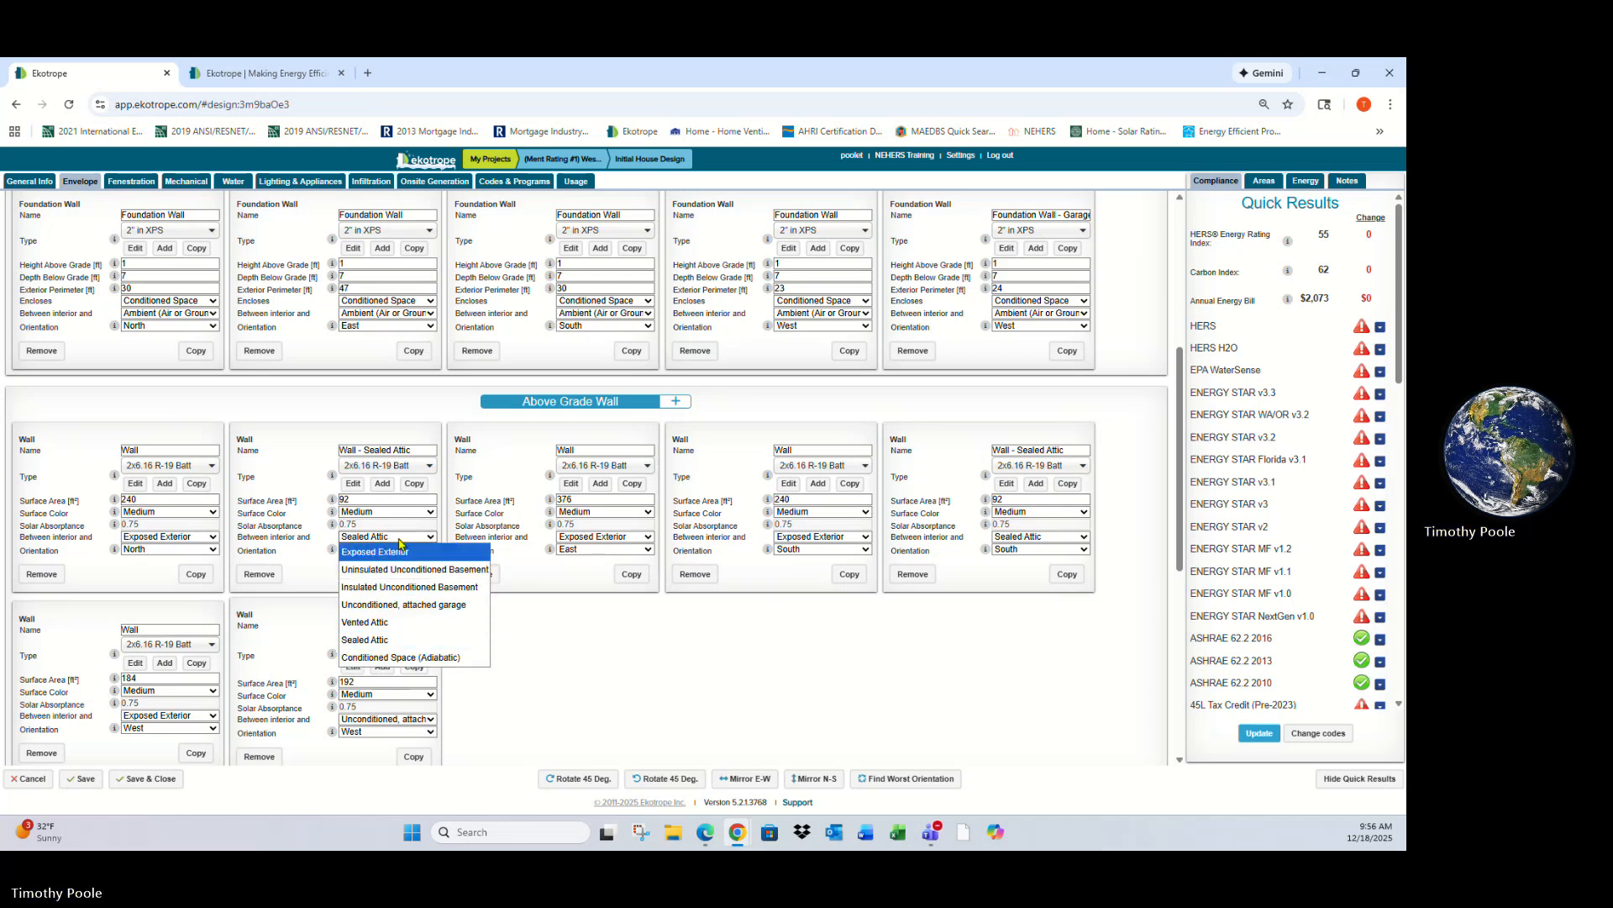
click(400, 540)
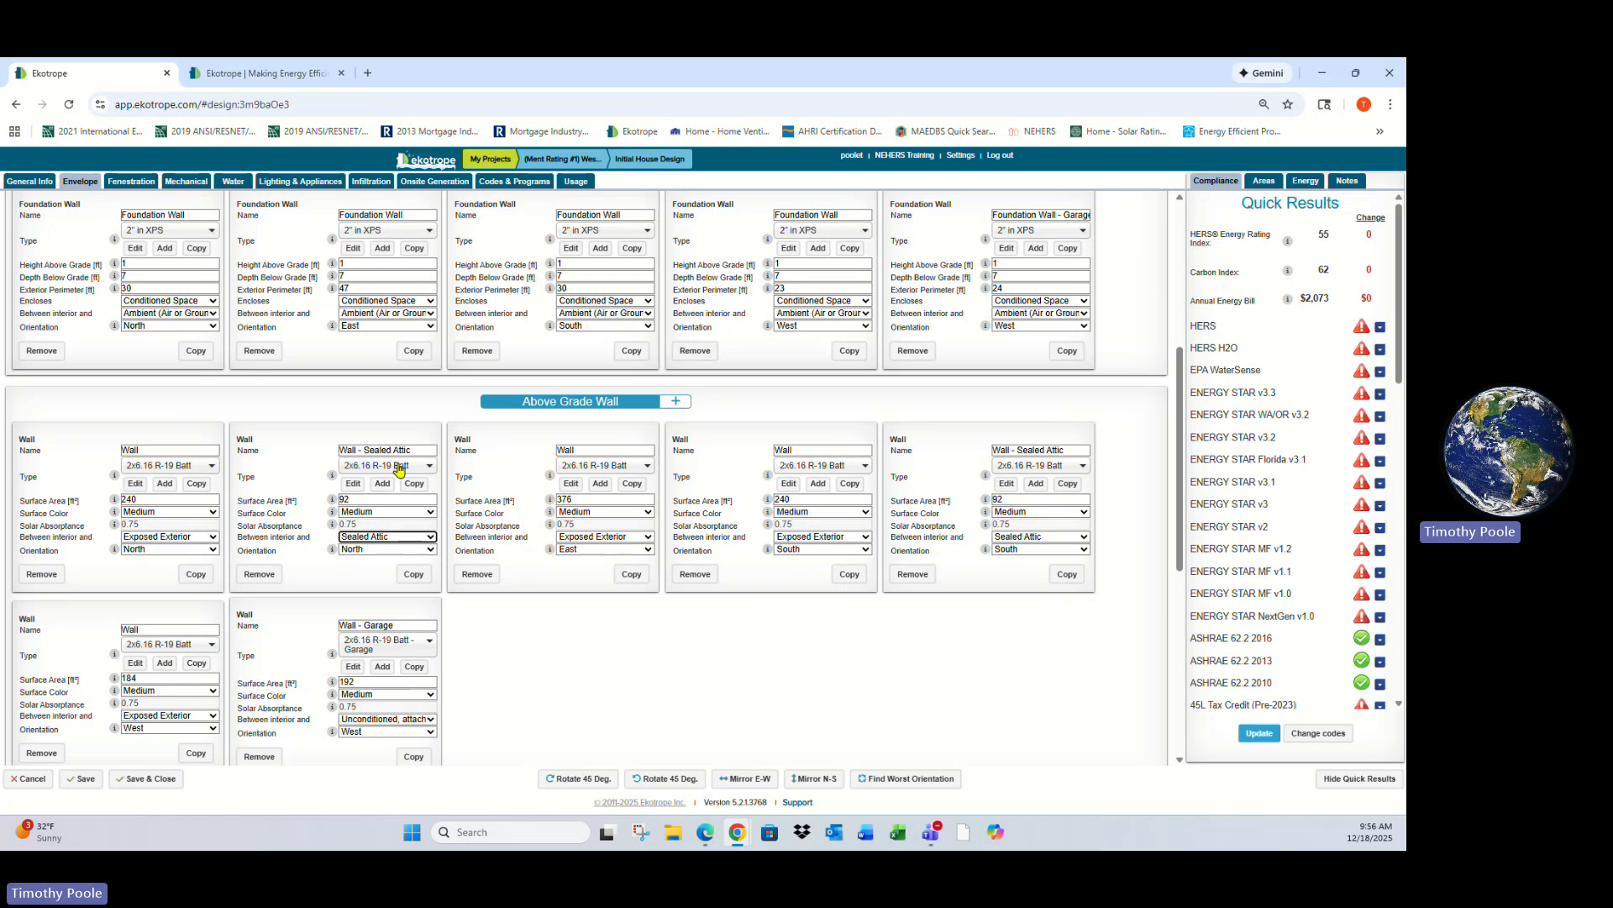
click(354, 485)
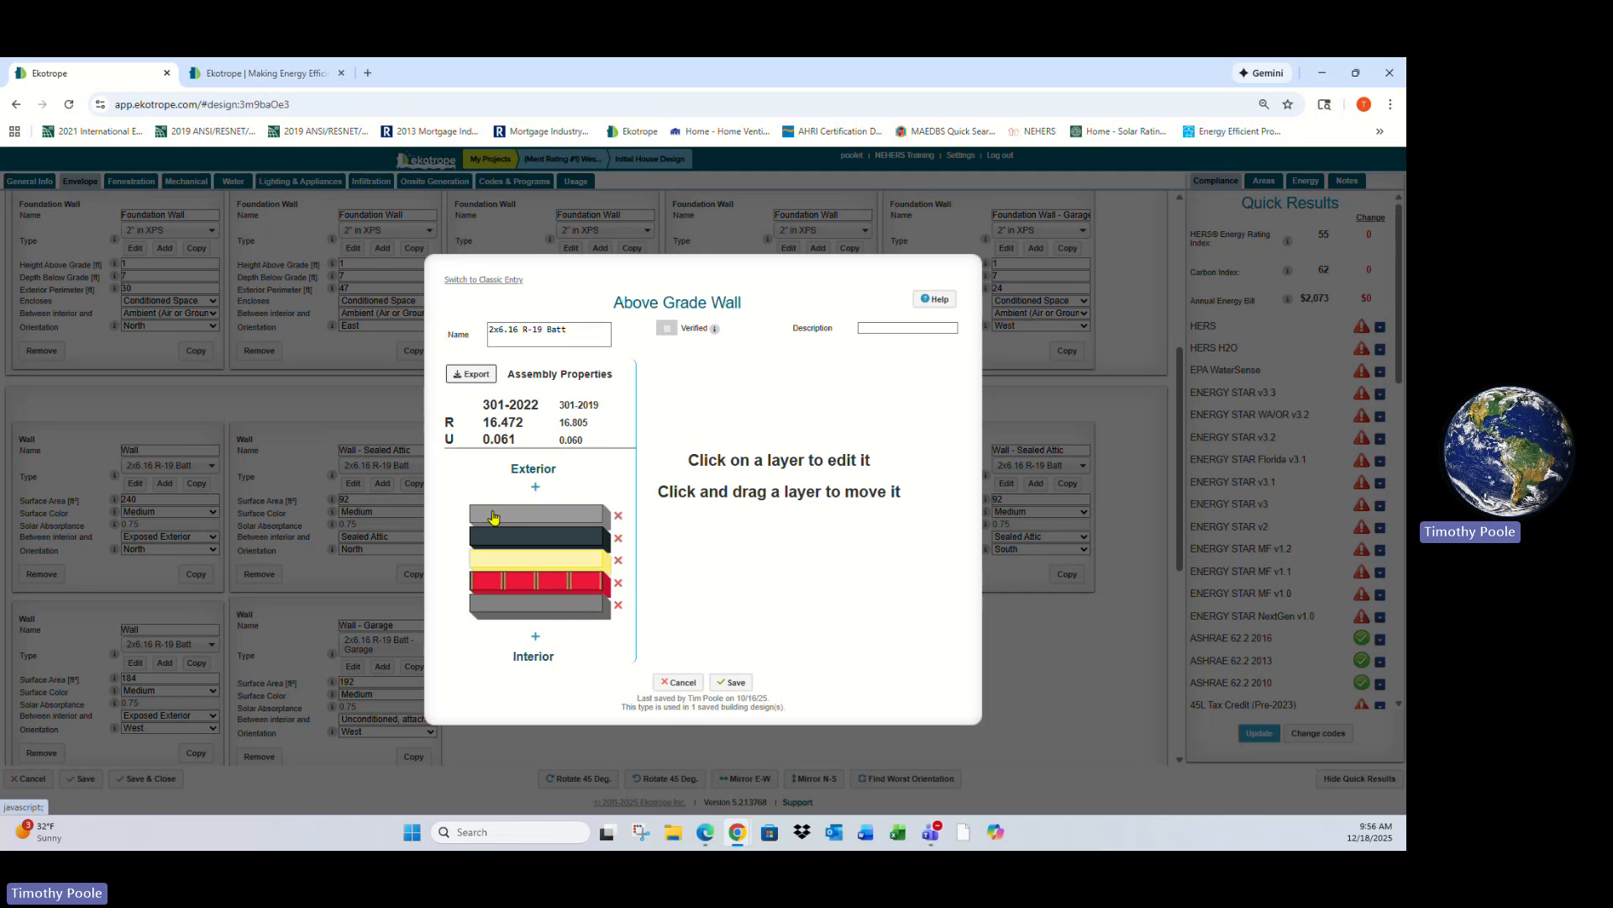
mouse_move(716, 332)
click(494, 335)
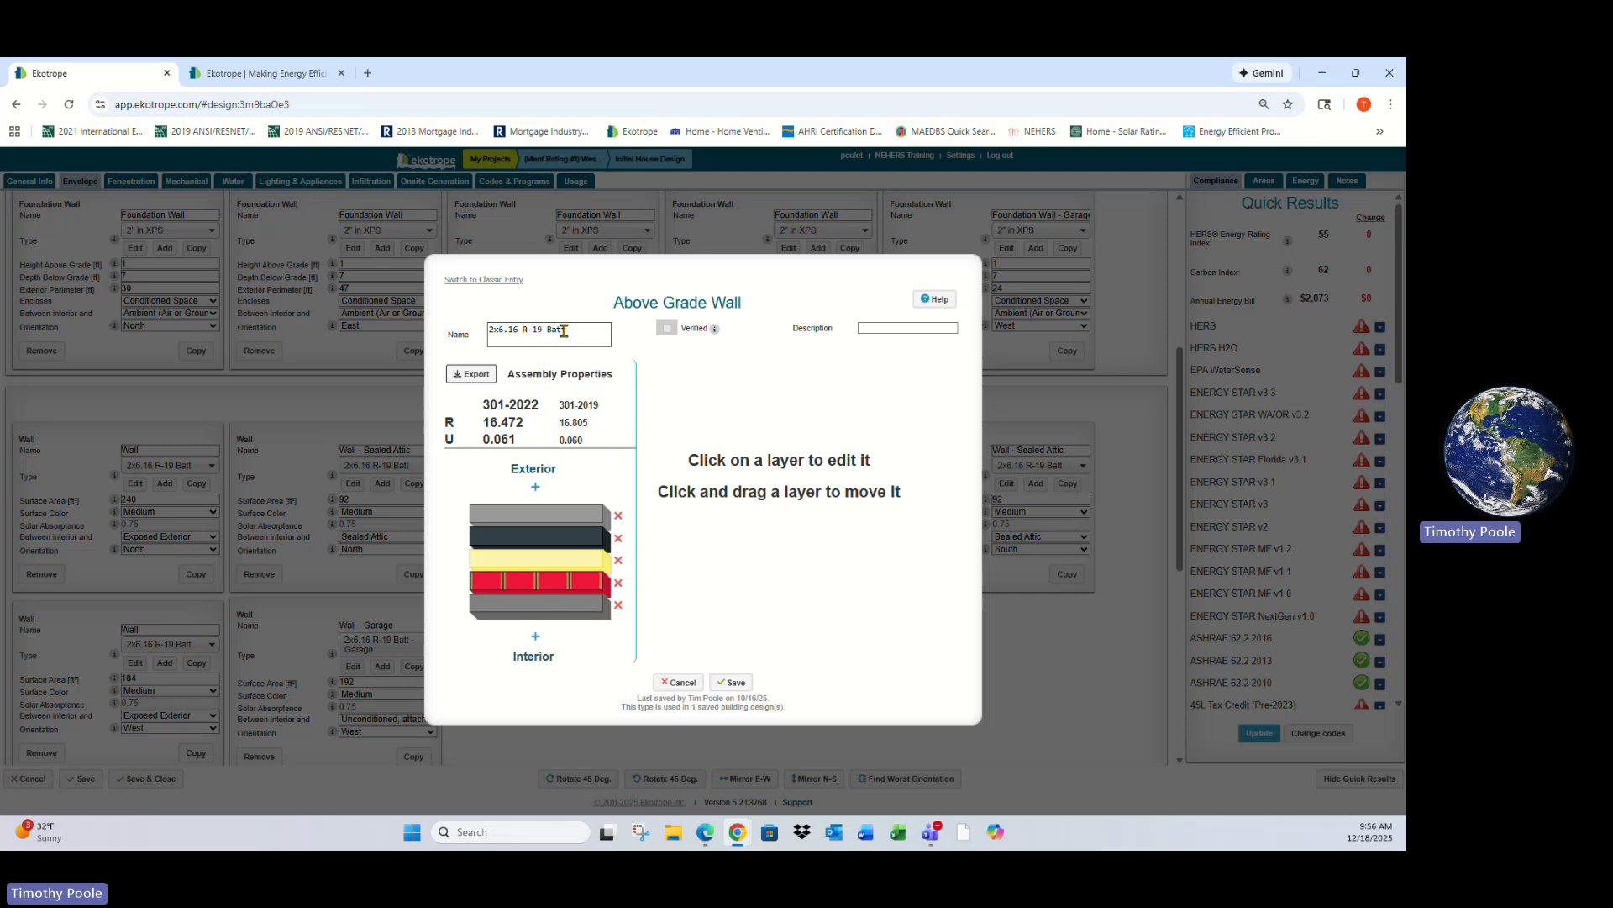
- Inspect the wall assembly's gypsum board layer and fiberglass batt stud-cavity layer properties
click(583, 611)
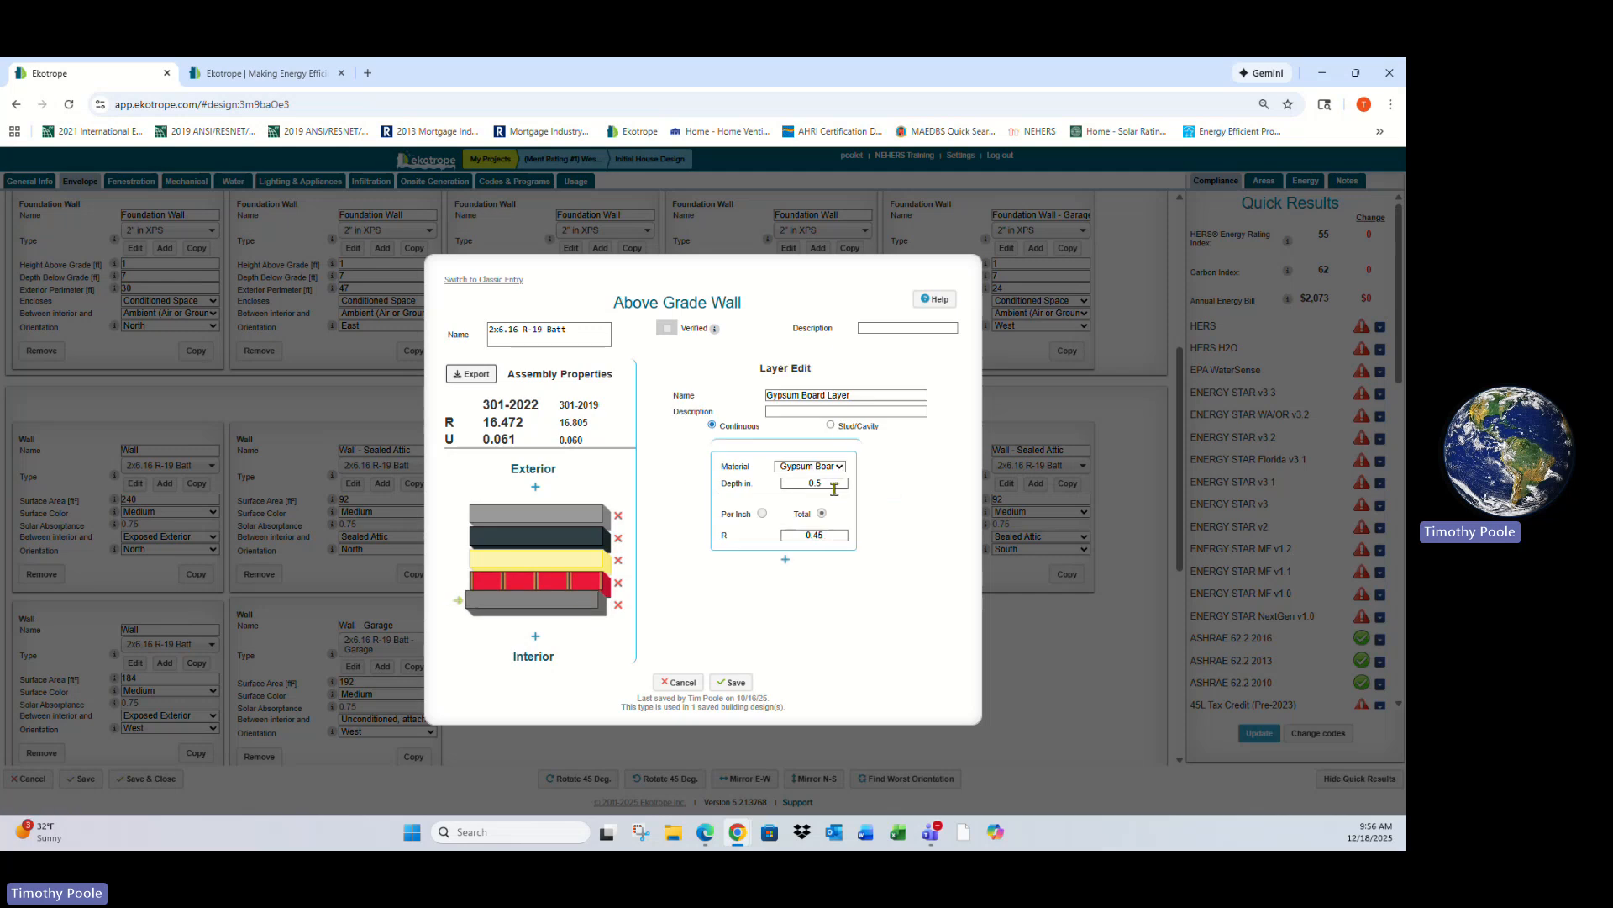
click(591, 584)
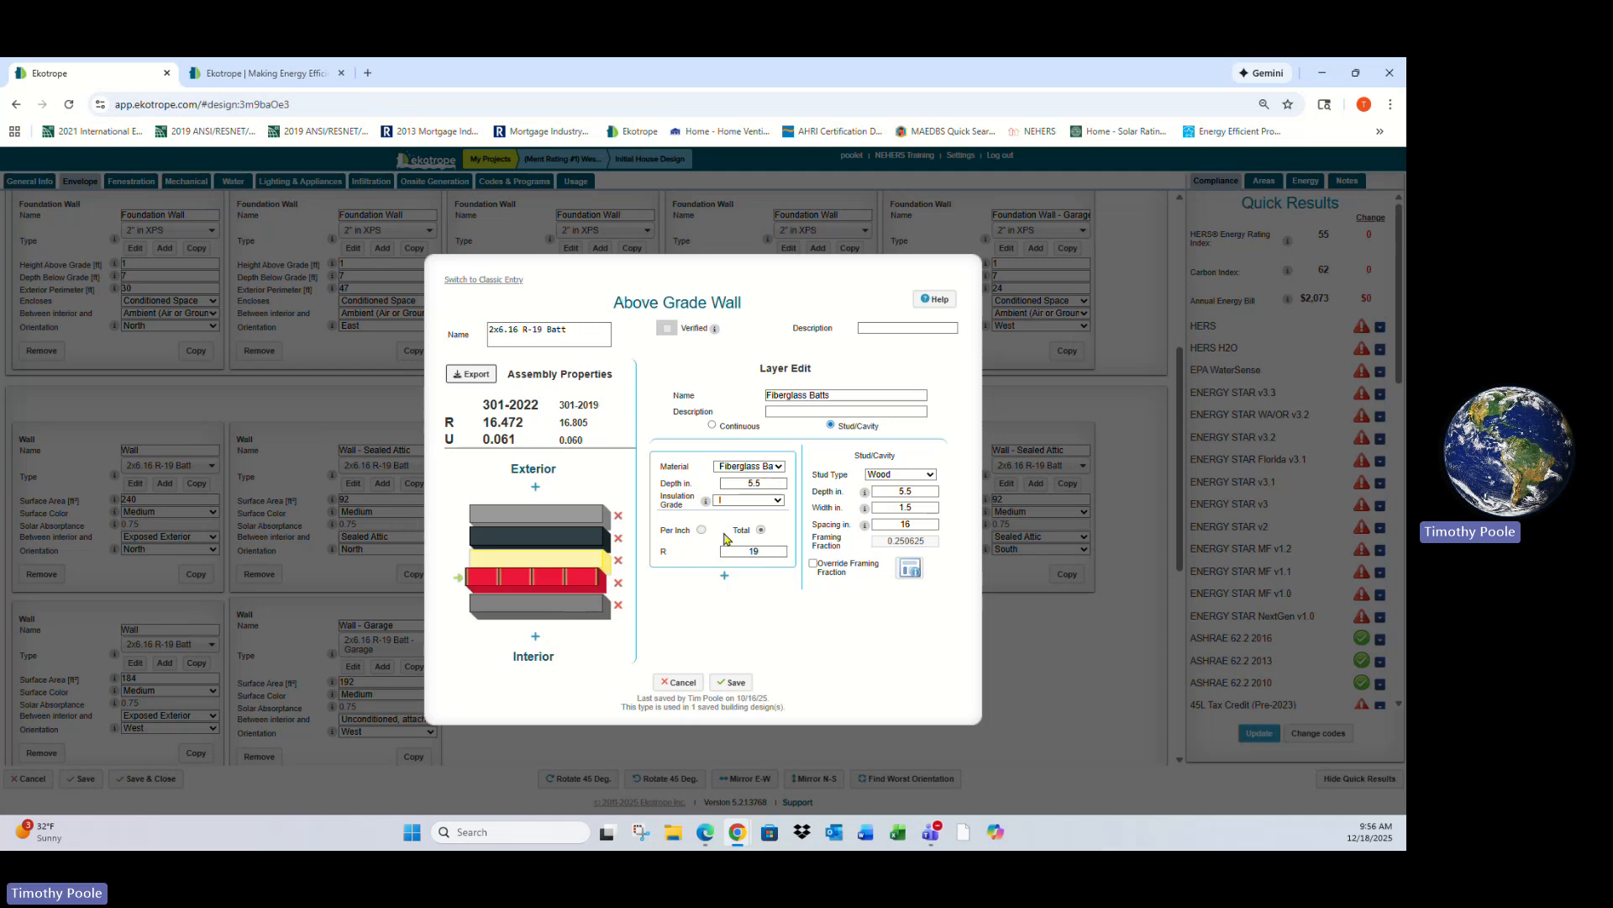
click(759, 552)
- Open the framing fraction reference table and read through its wall, floor and ceiling values
click(910, 568)
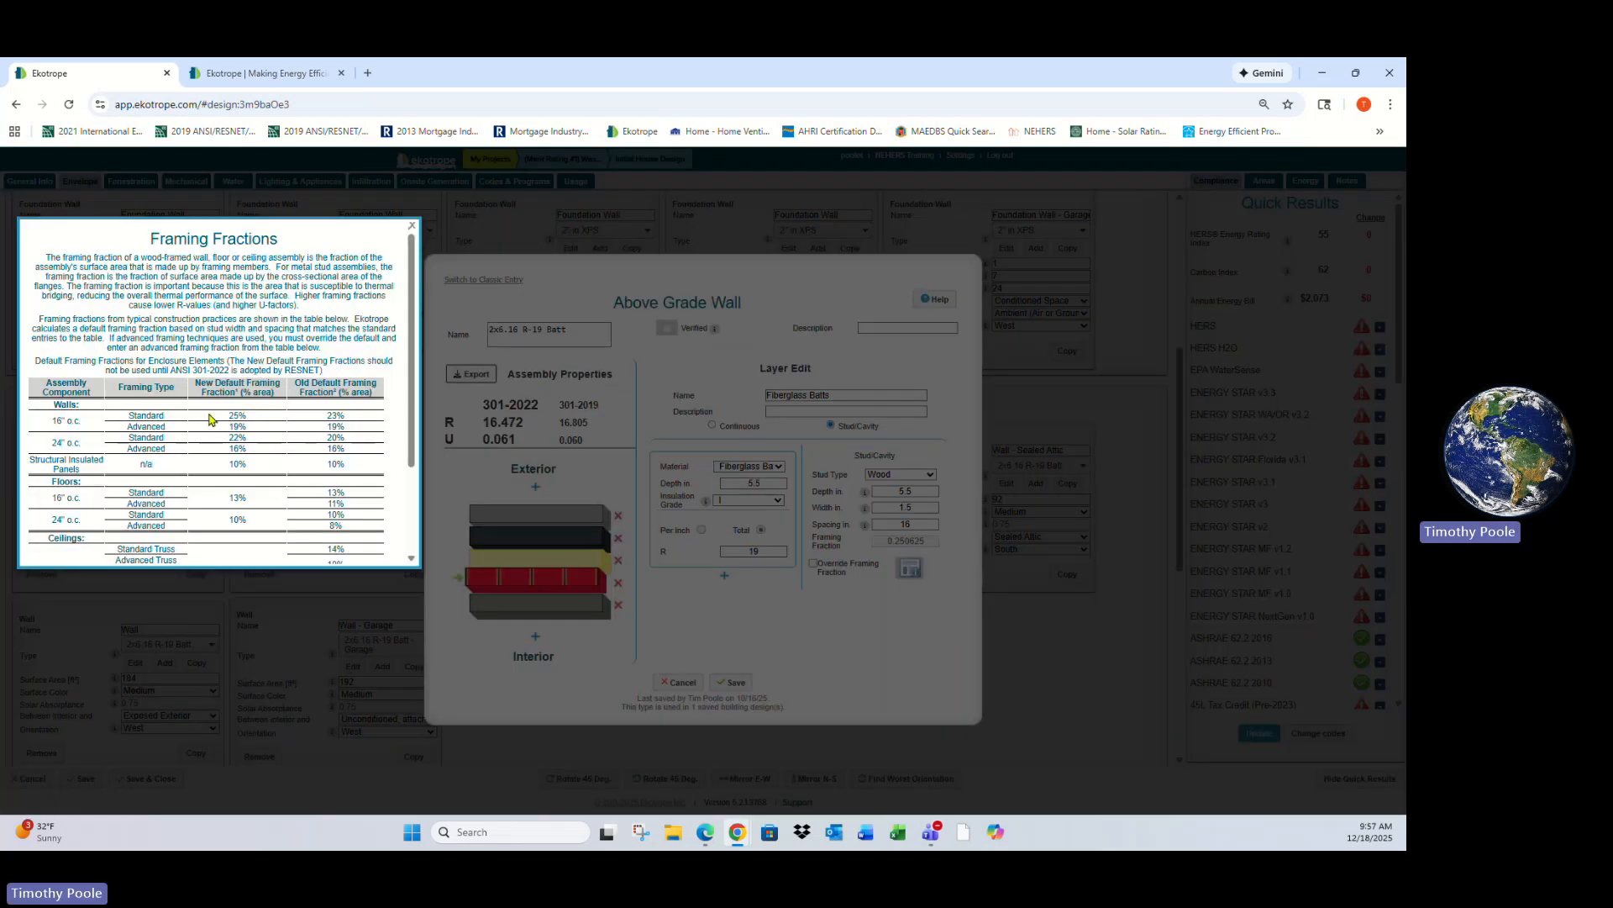
scroll(230, 481, down, 3)
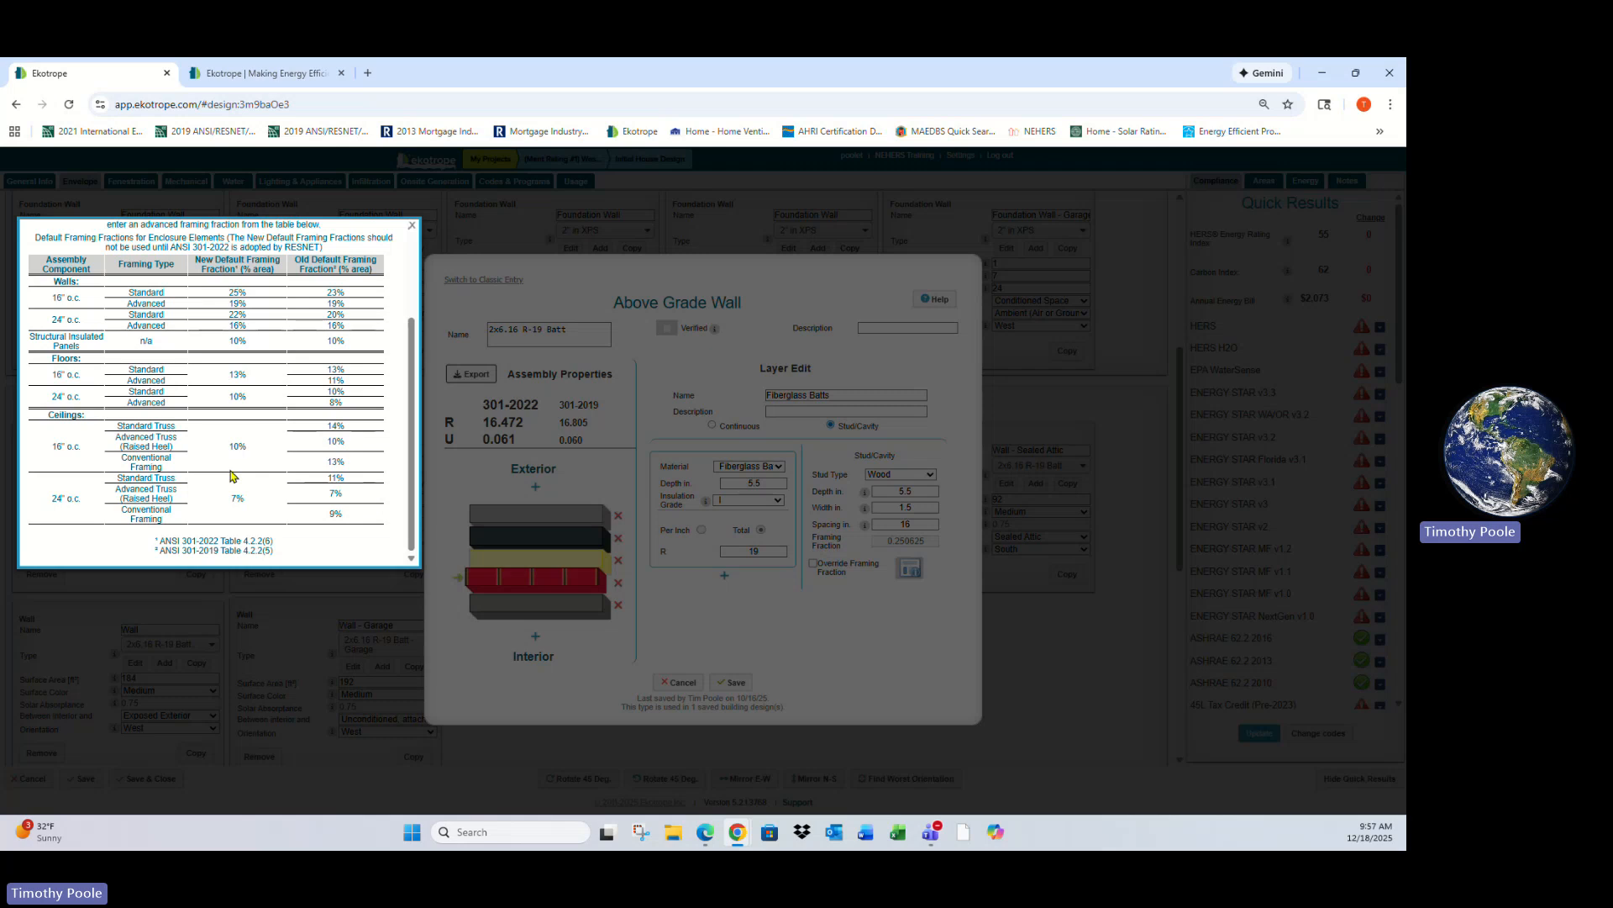
scroll(233, 475, up, 3)
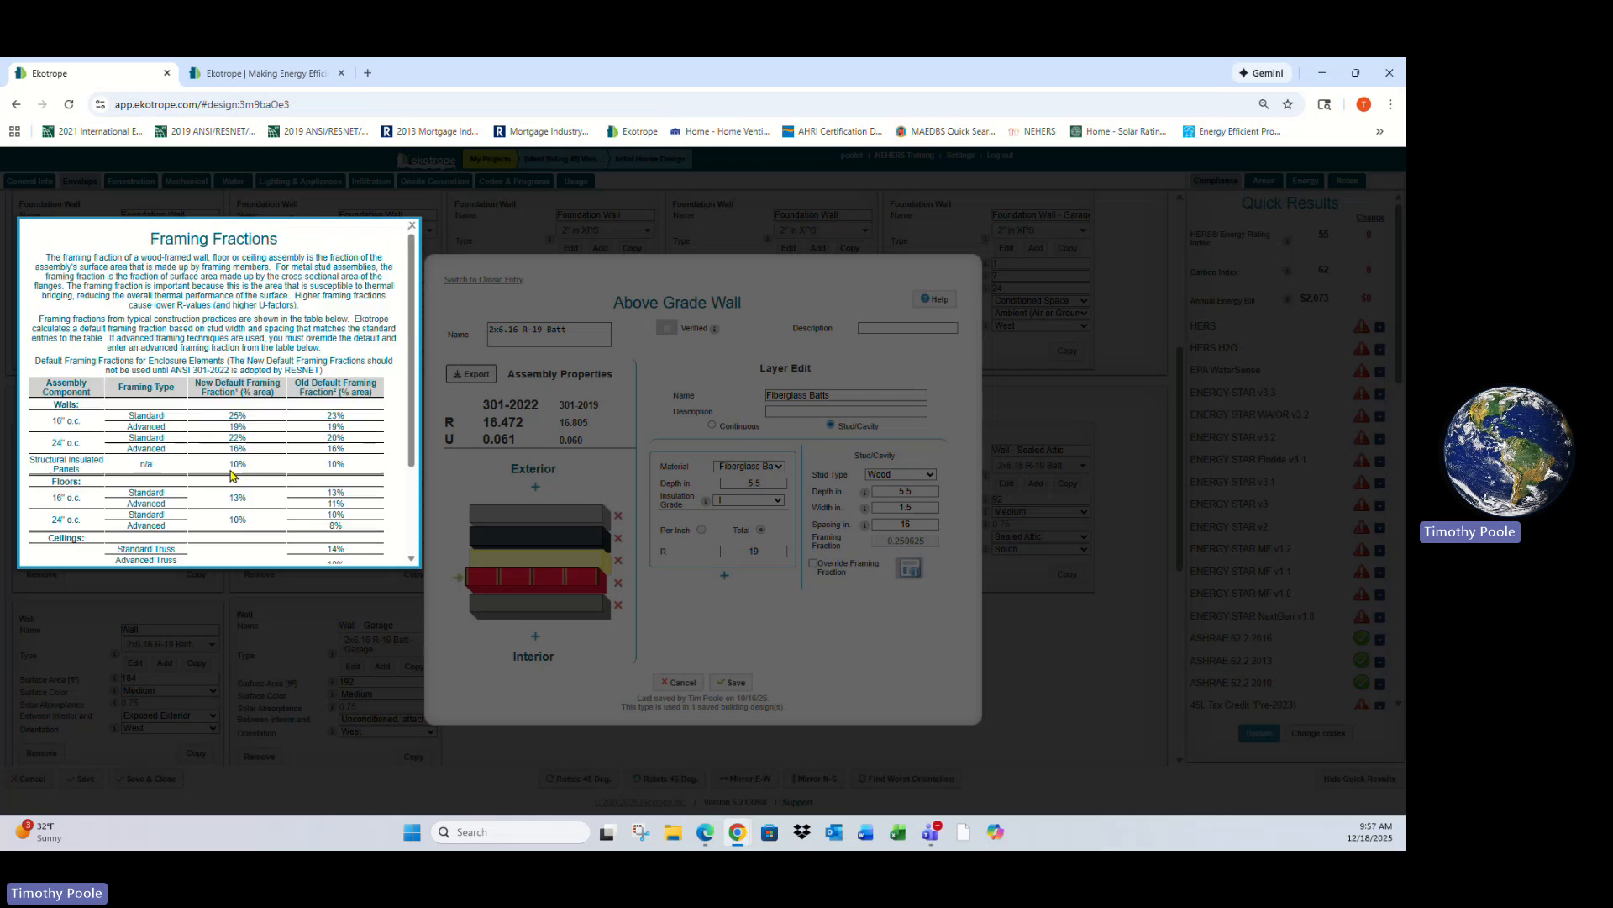
- Inspect the wall assembly's plywood/OSB, housewrap and vinyl siding layers and material options, then close the assembly editor
click(412, 226)
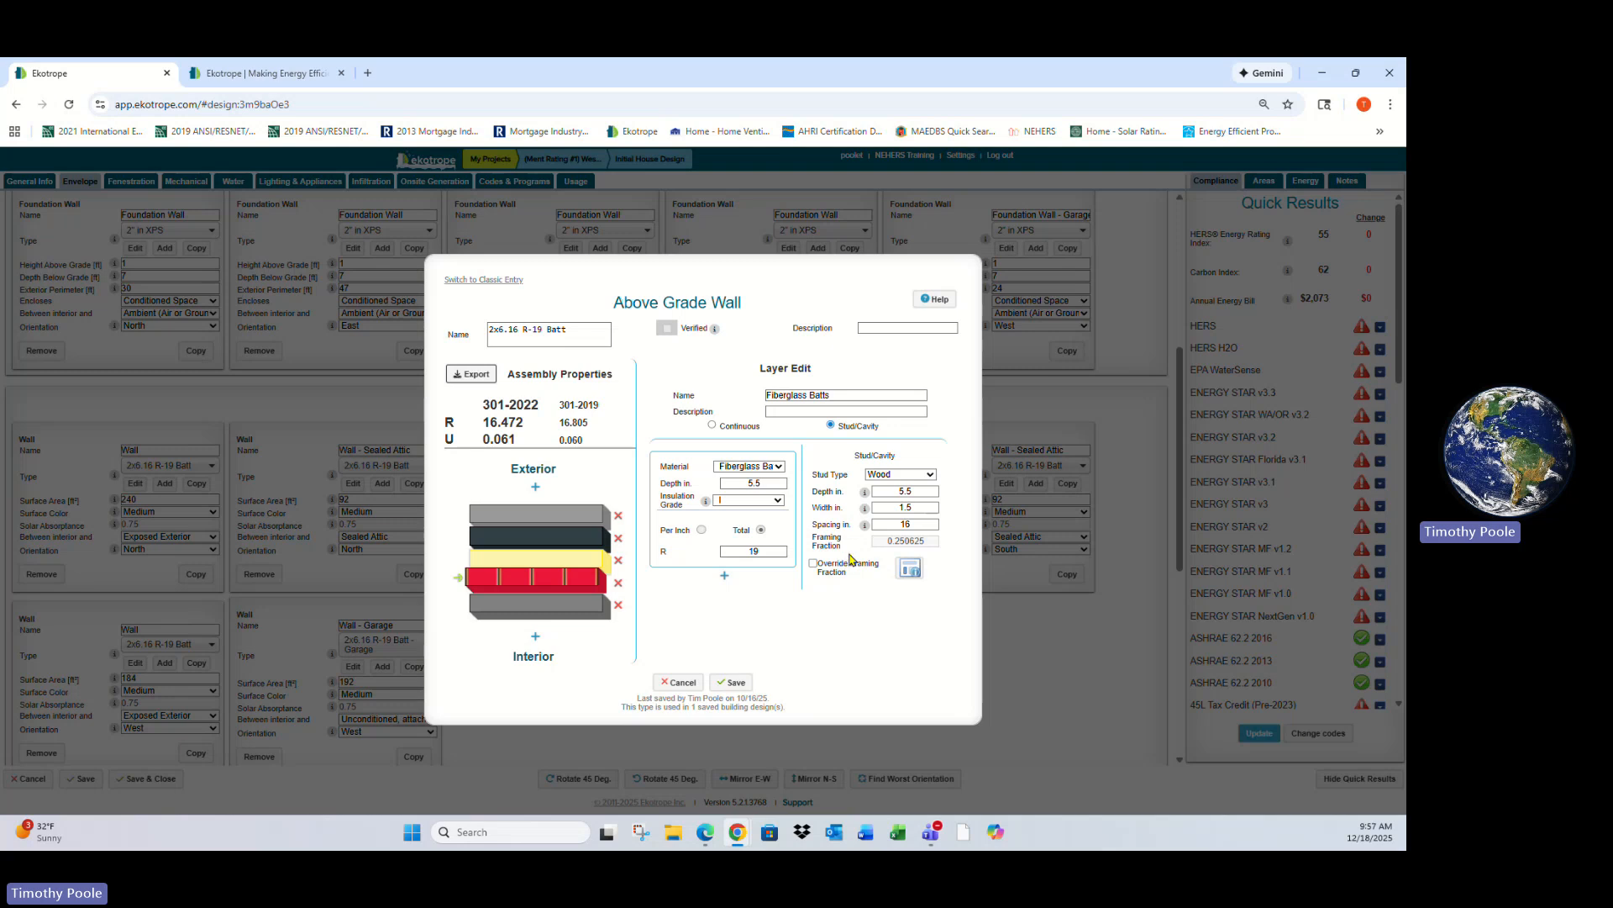
click(578, 565)
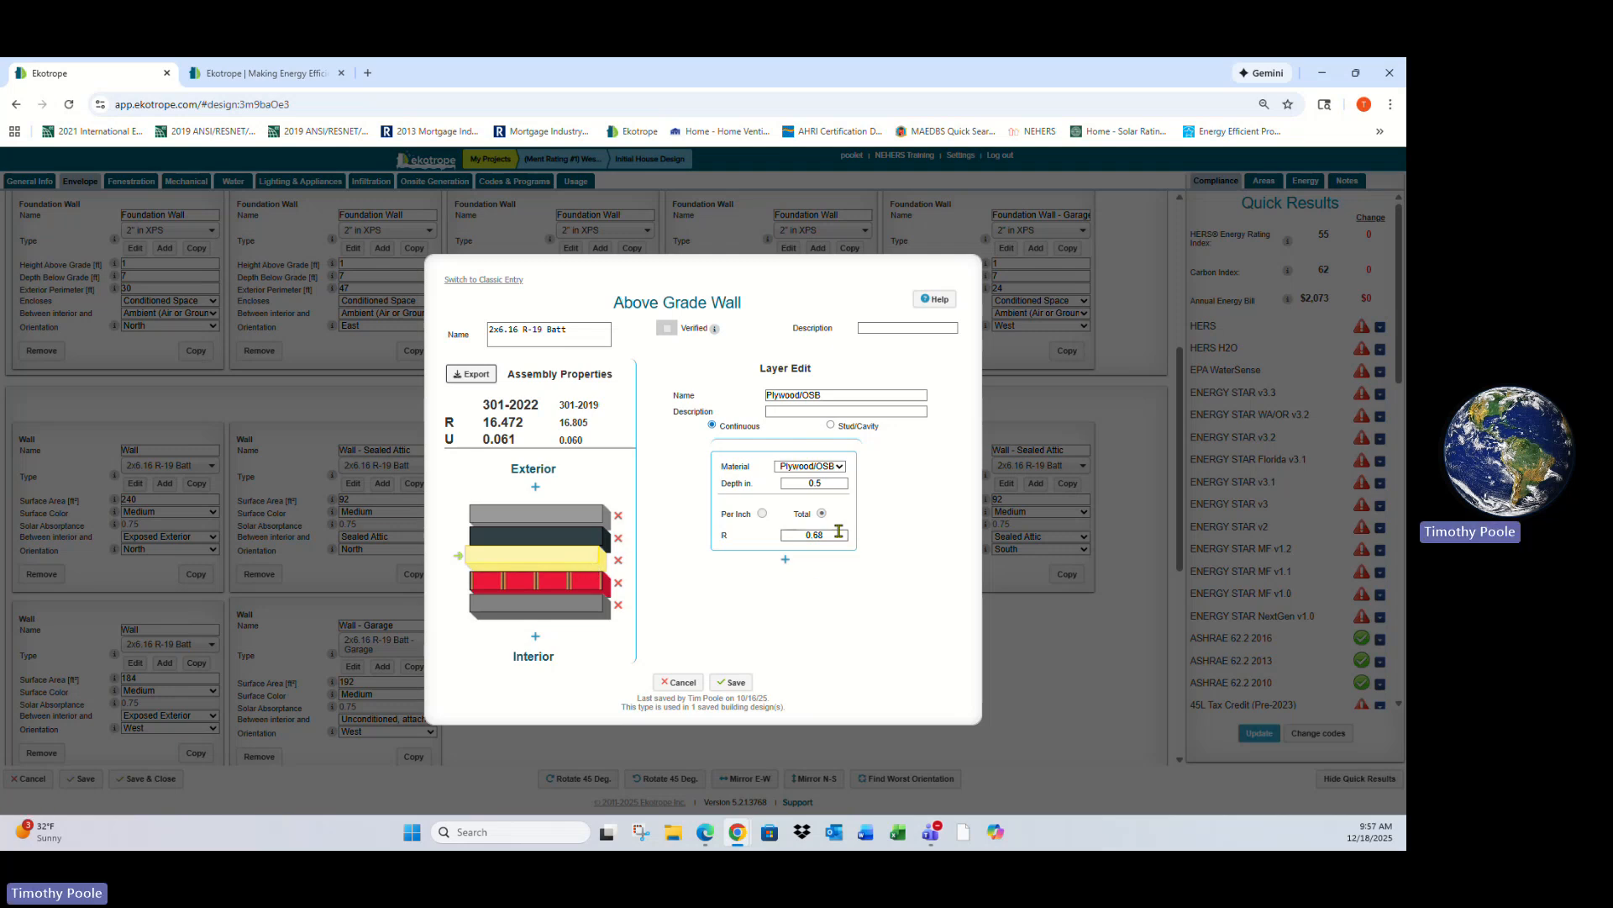
click(584, 538)
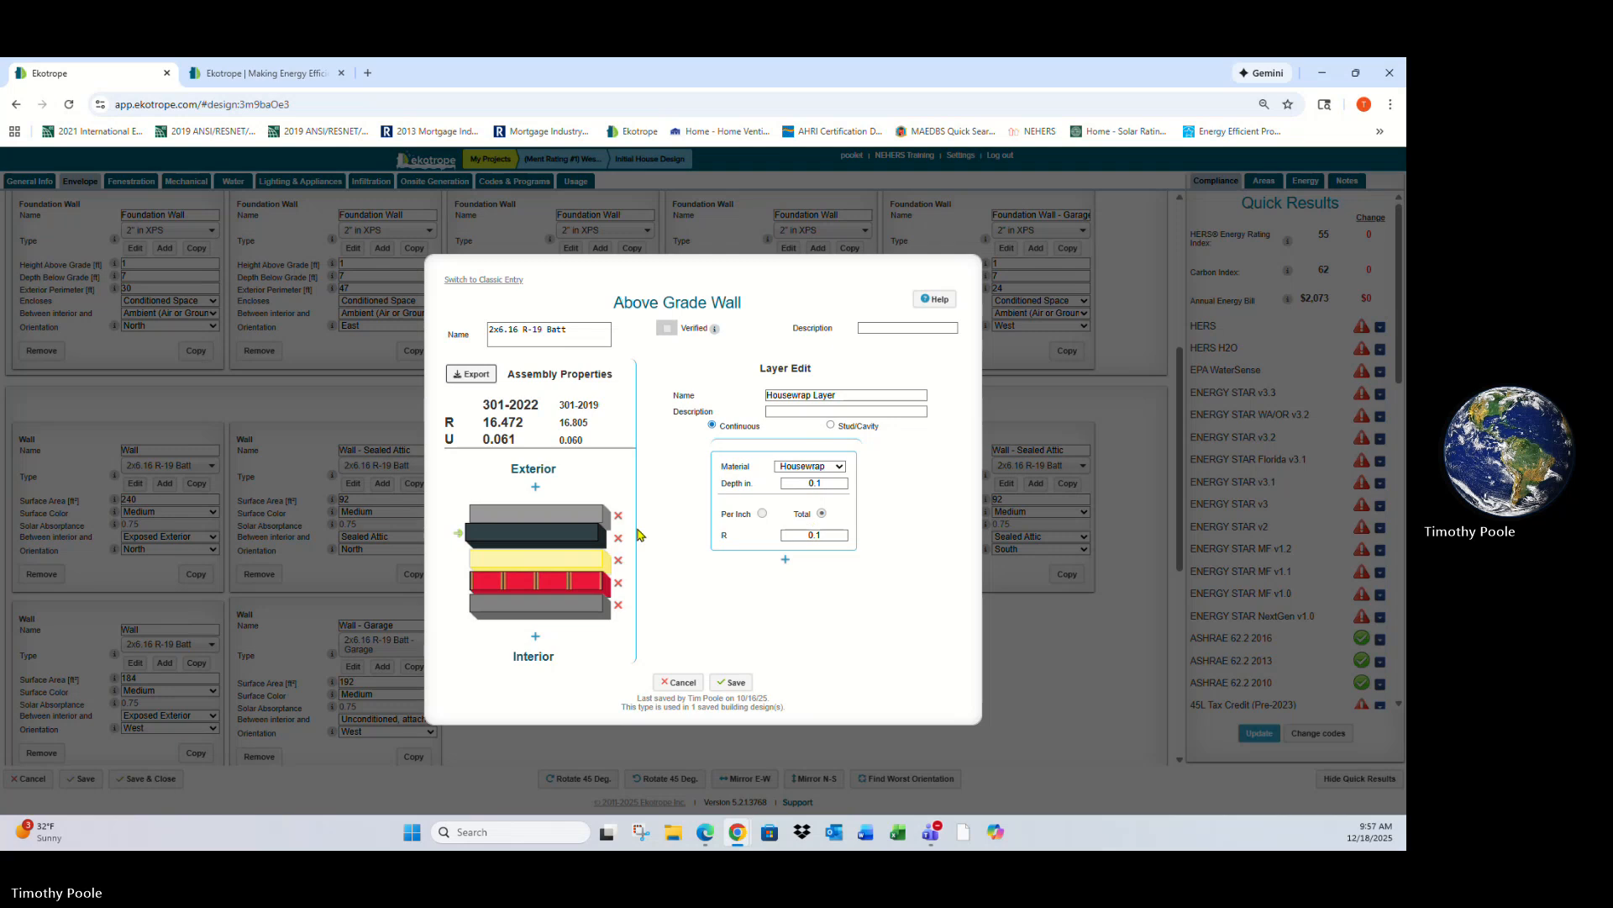
click(563, 515)
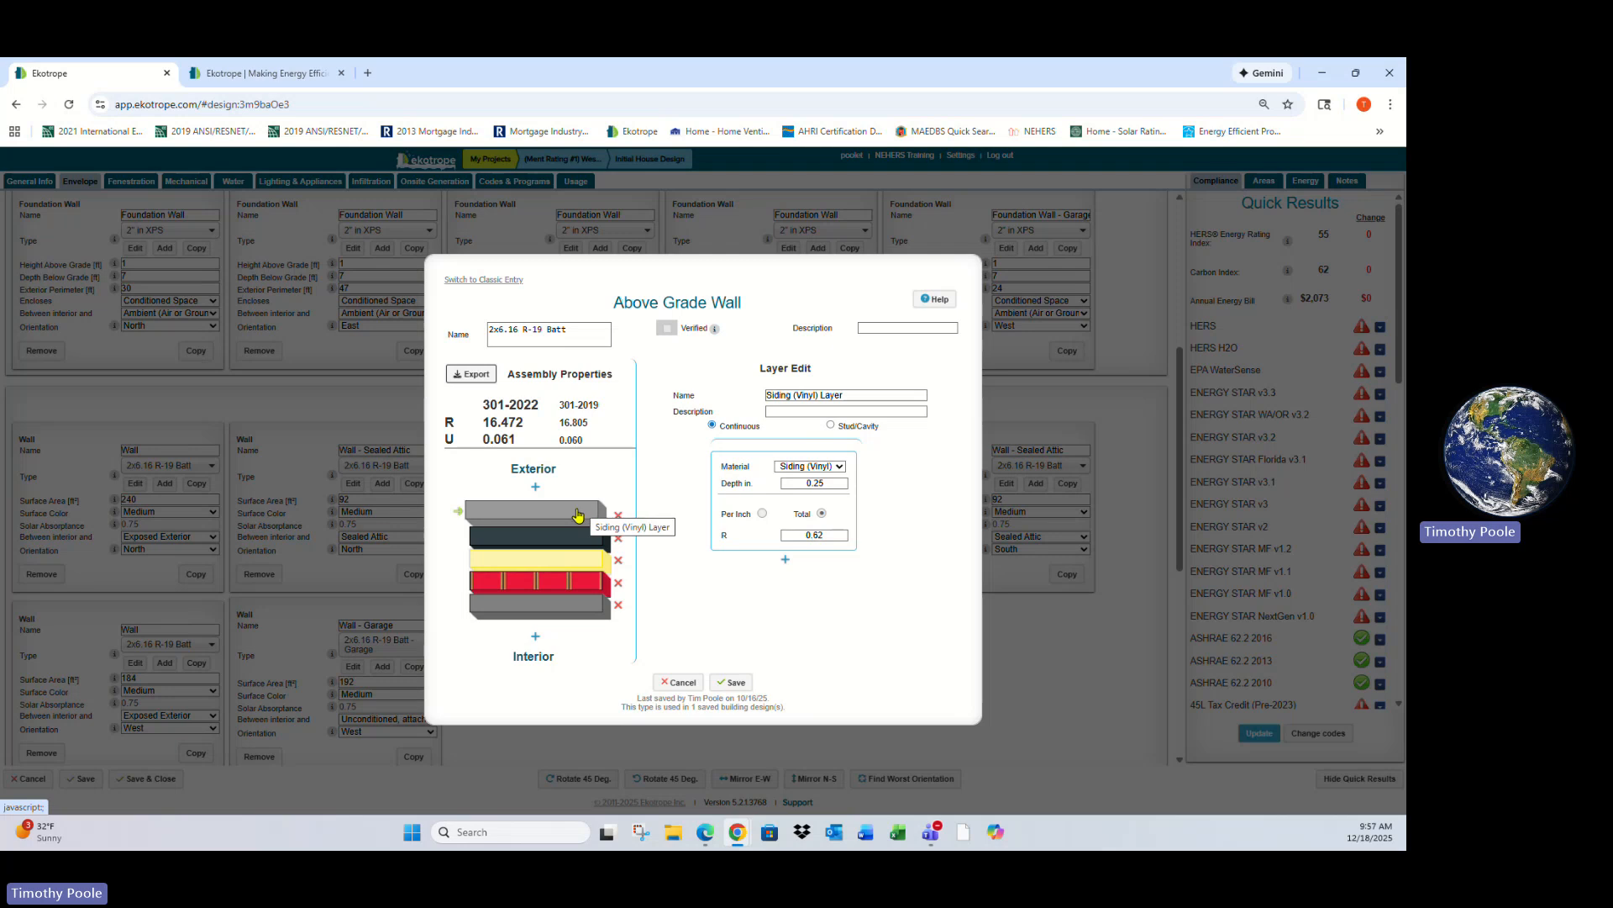
click(841, 470)
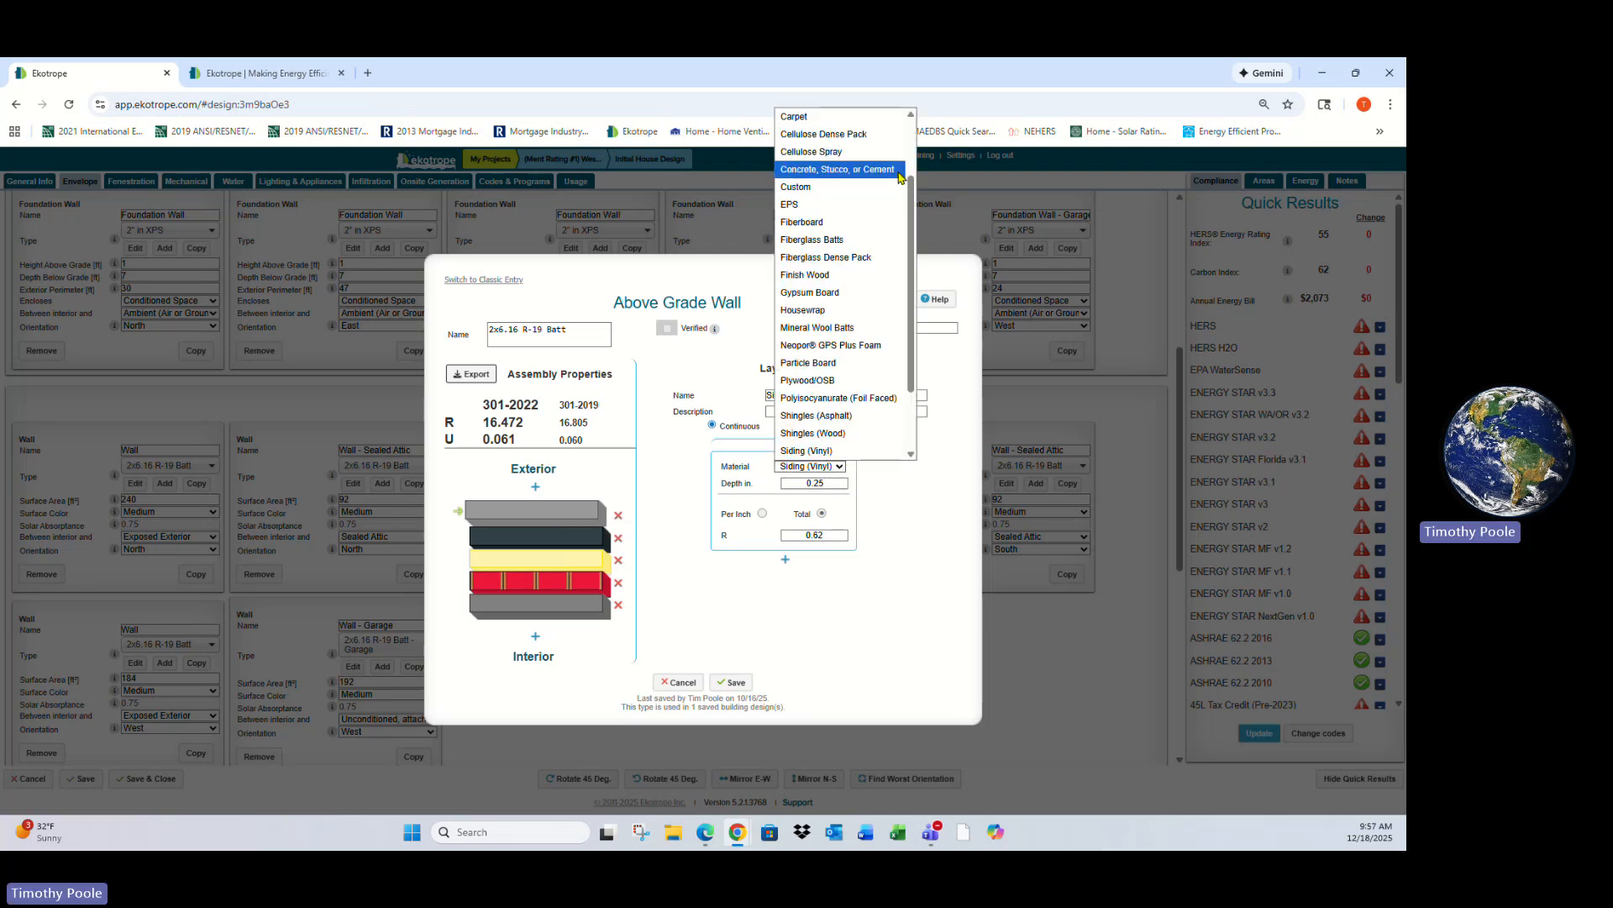
click(898, 509)
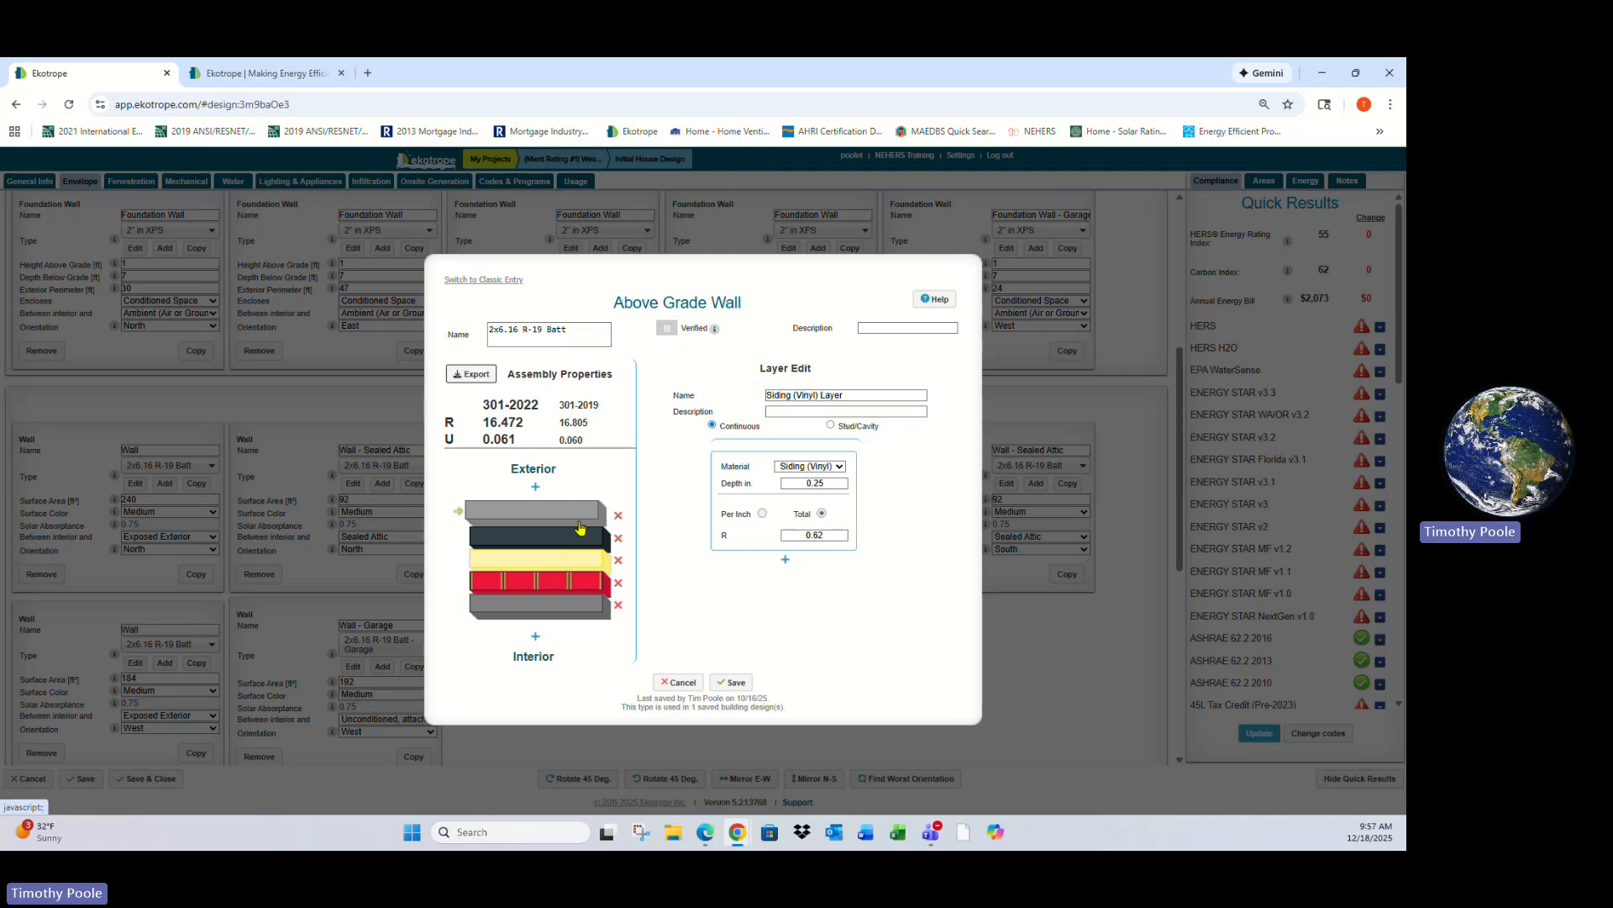
click(584, 584)
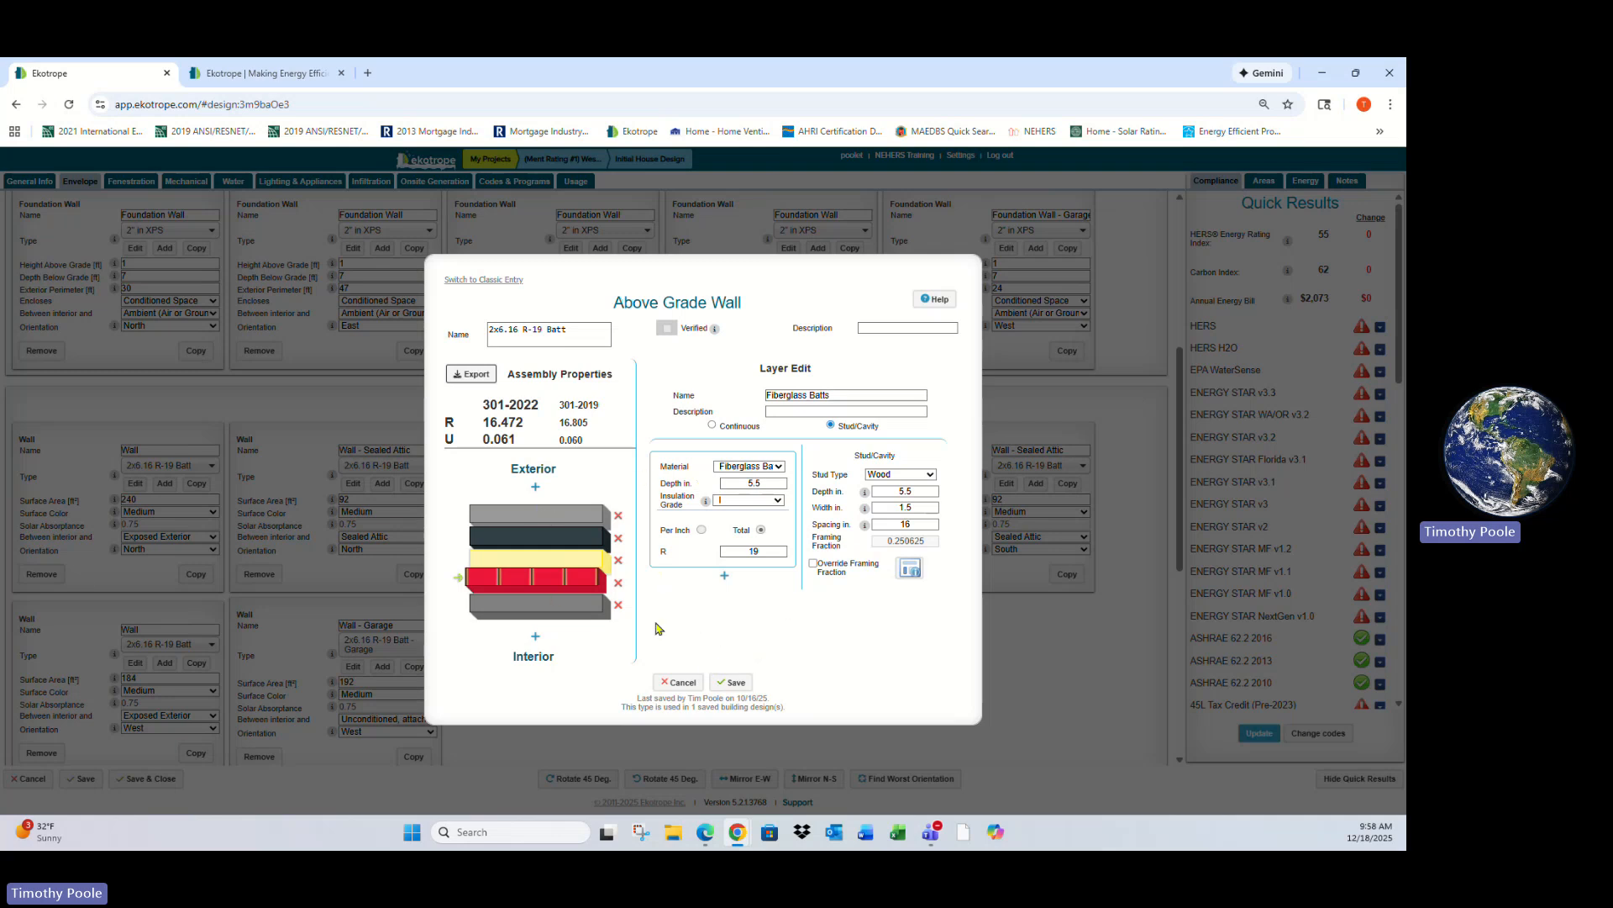
click(680, 681)
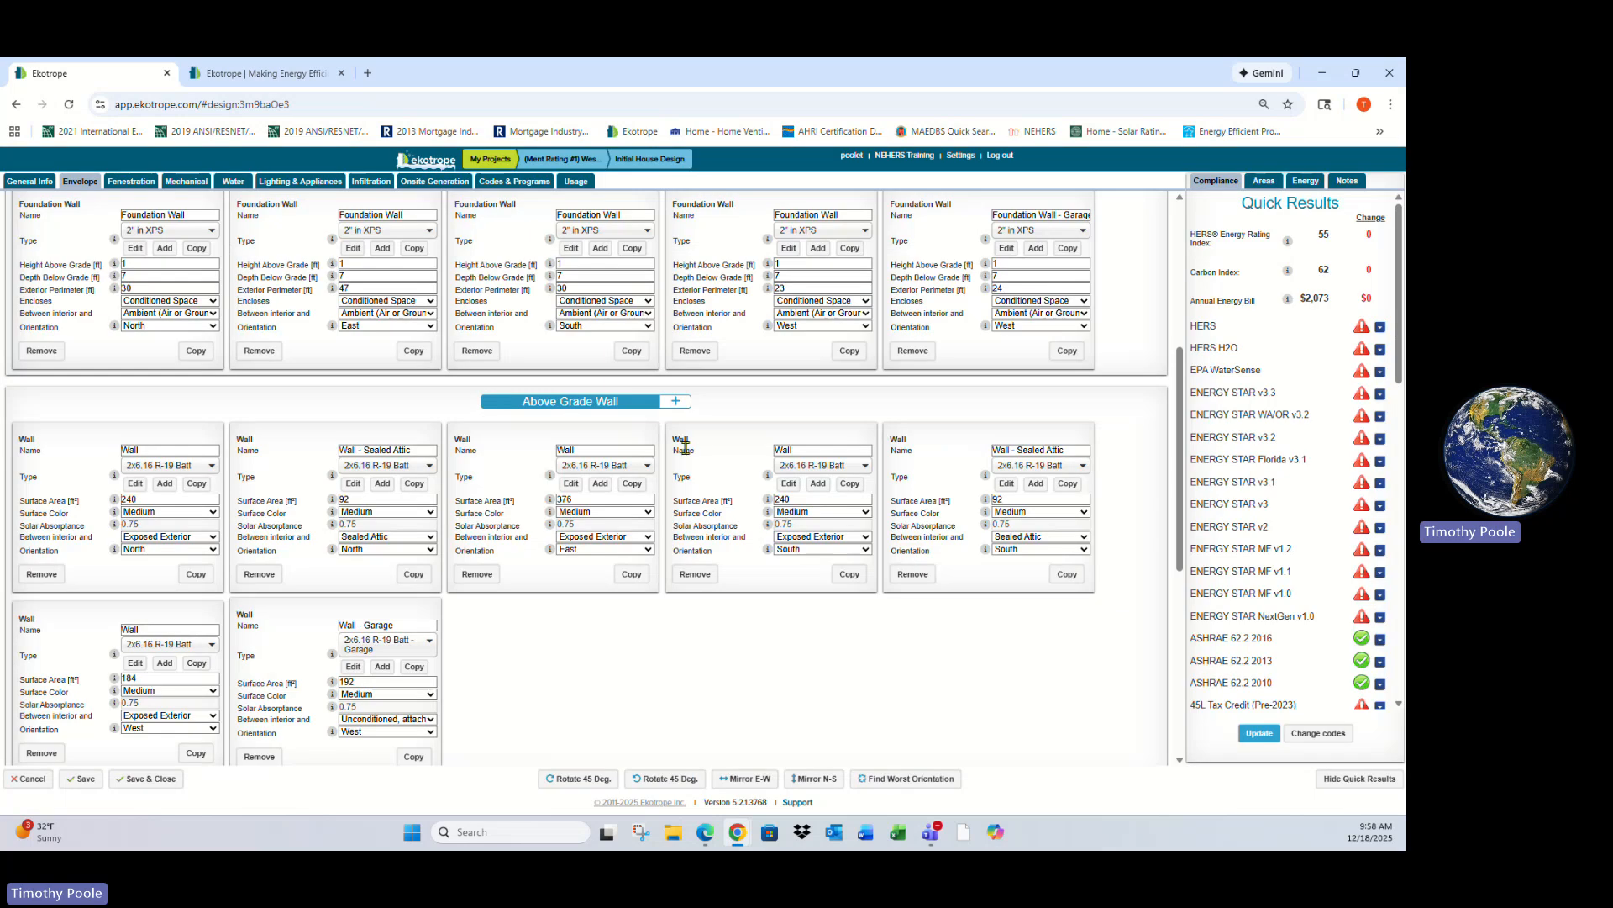
- Open and review the garage rim joist's R-19 Batt type properties, closing without saving
scroll(393, 579, down, 4)
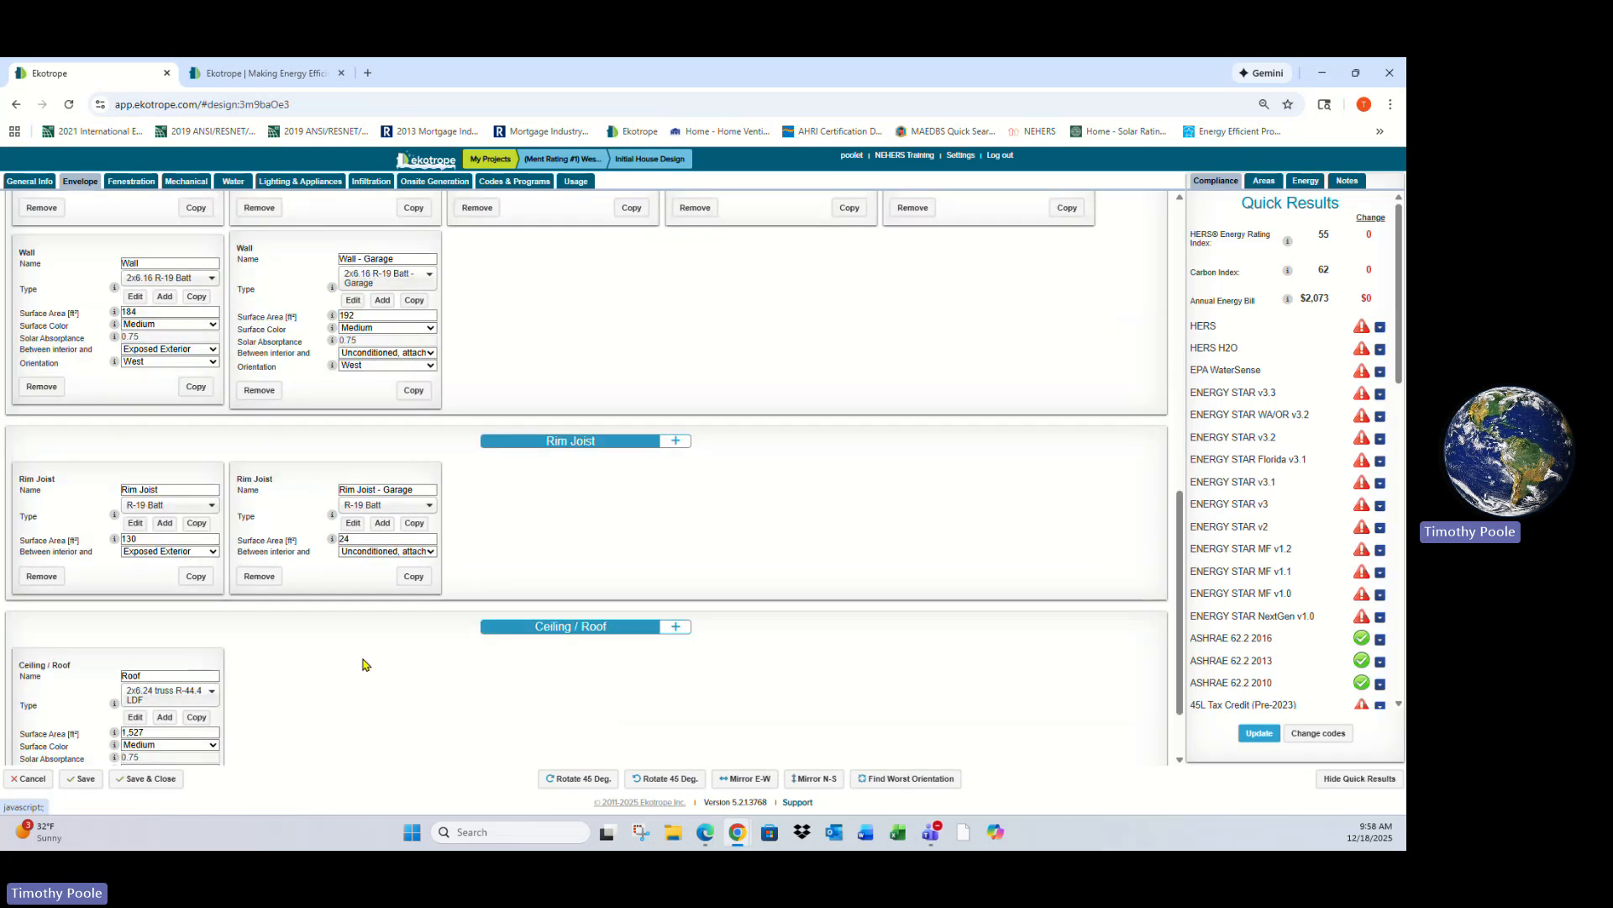
scroll(532, 475, down, 1)
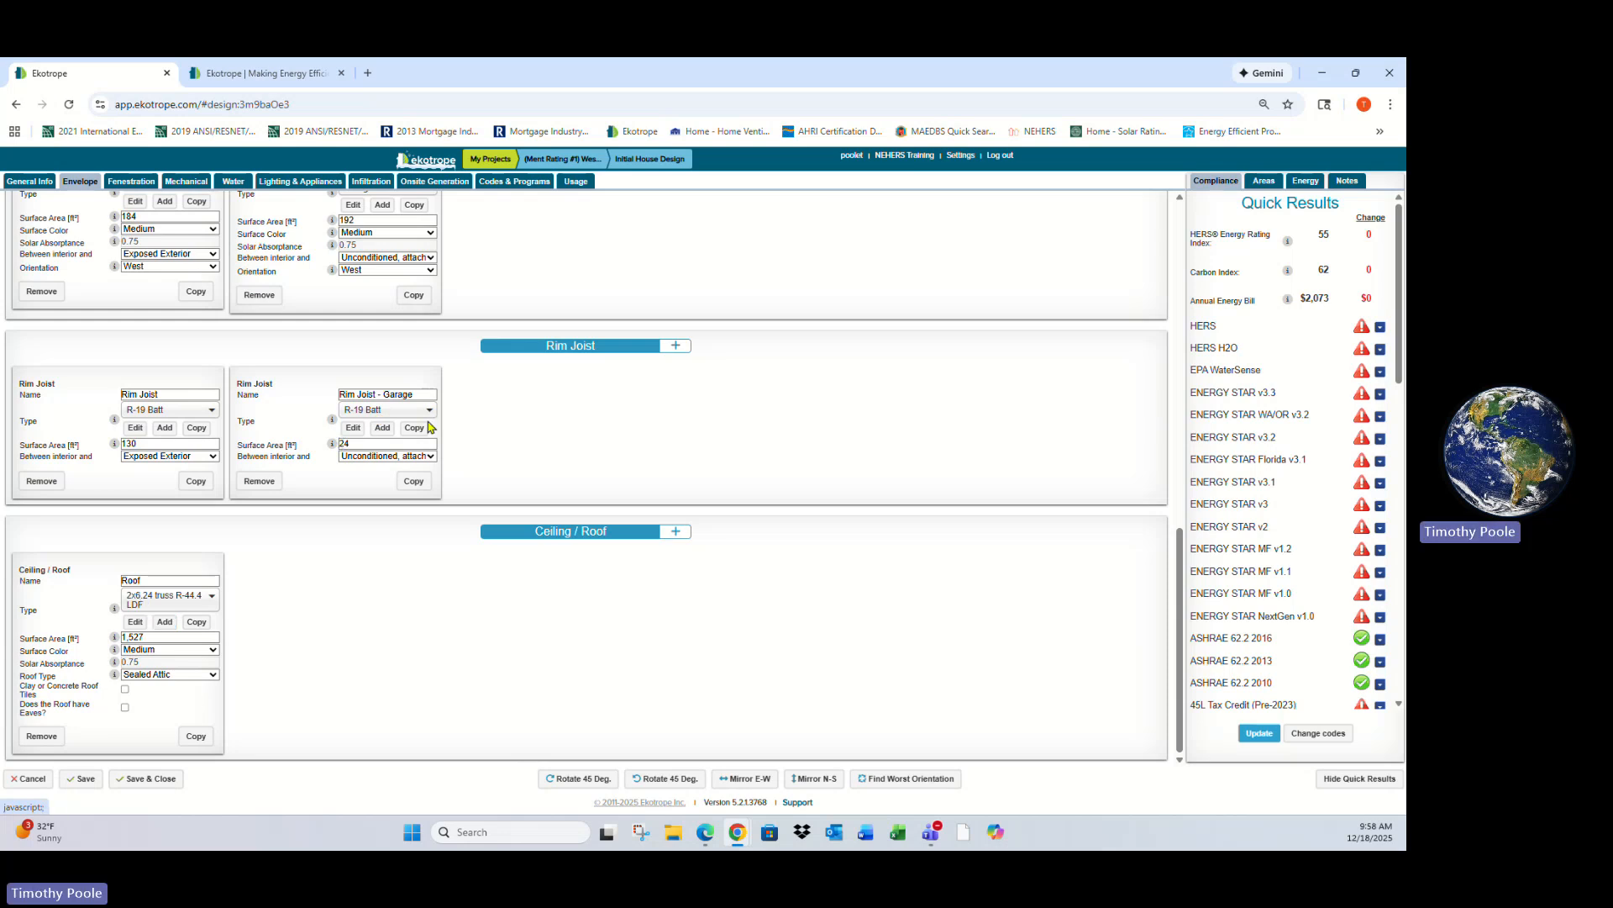
click(393, 412)
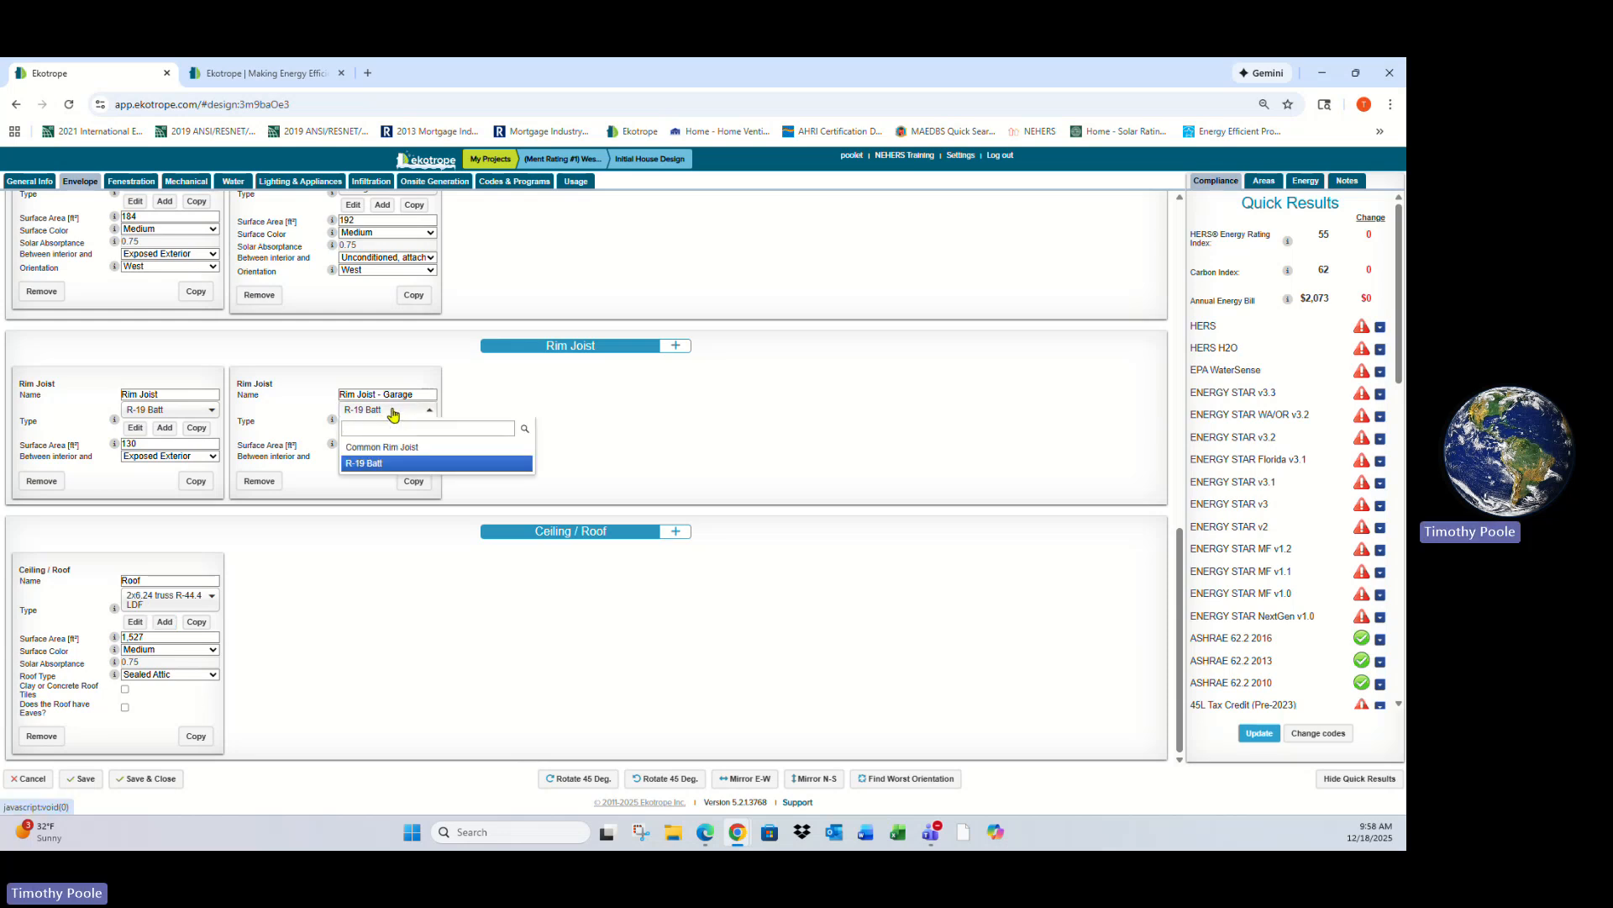
click(392, 411)
click(353, 428)
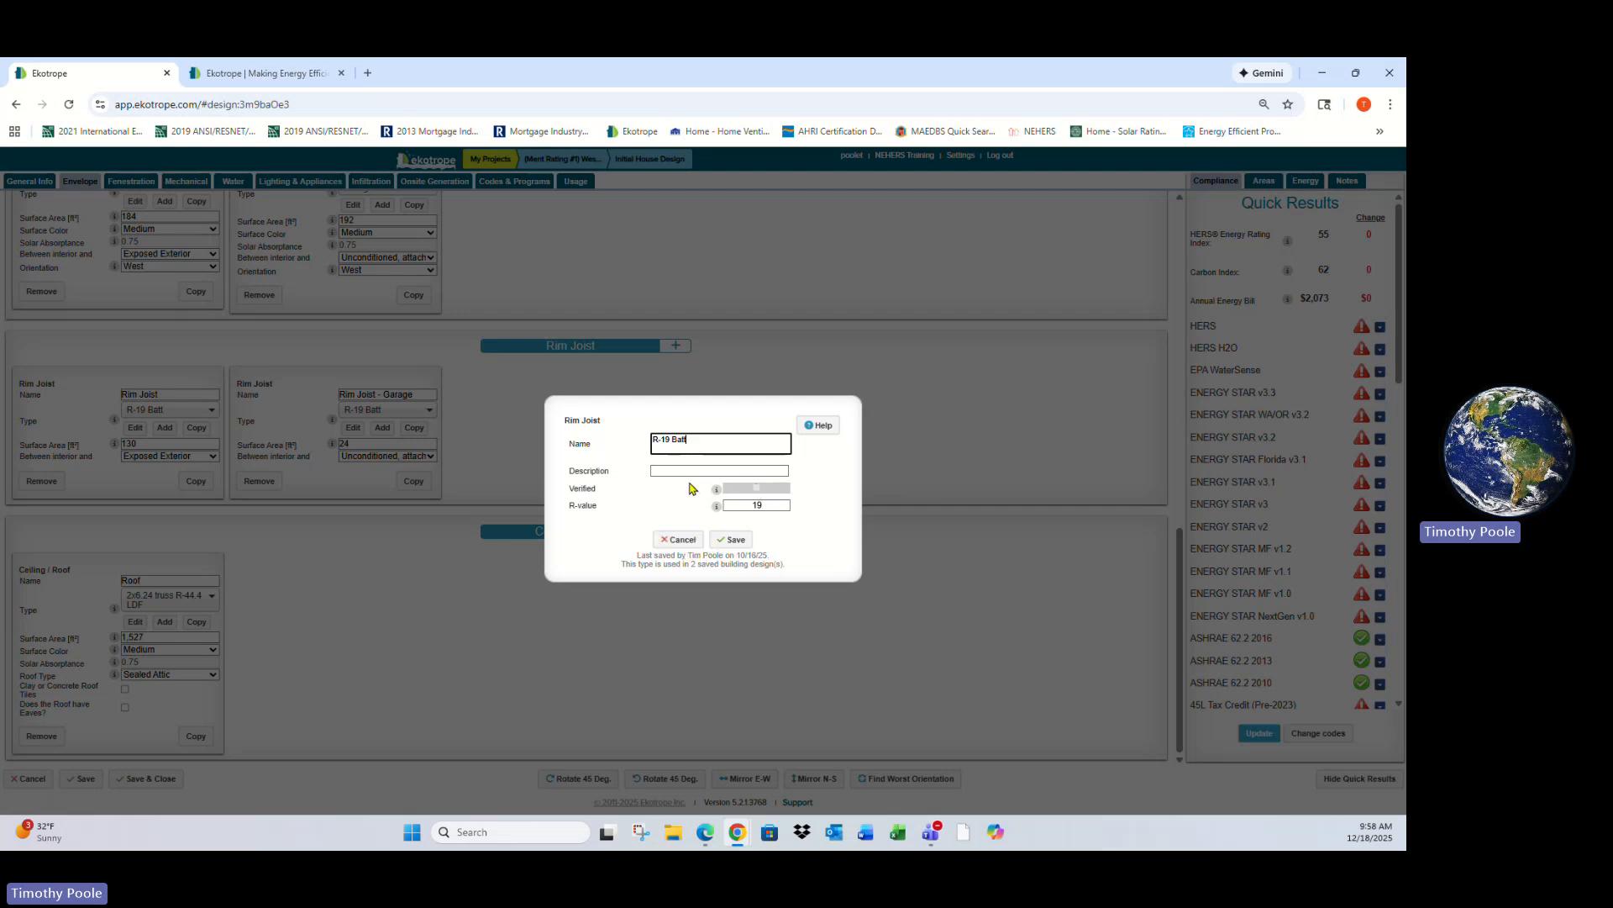
click(681, 540)
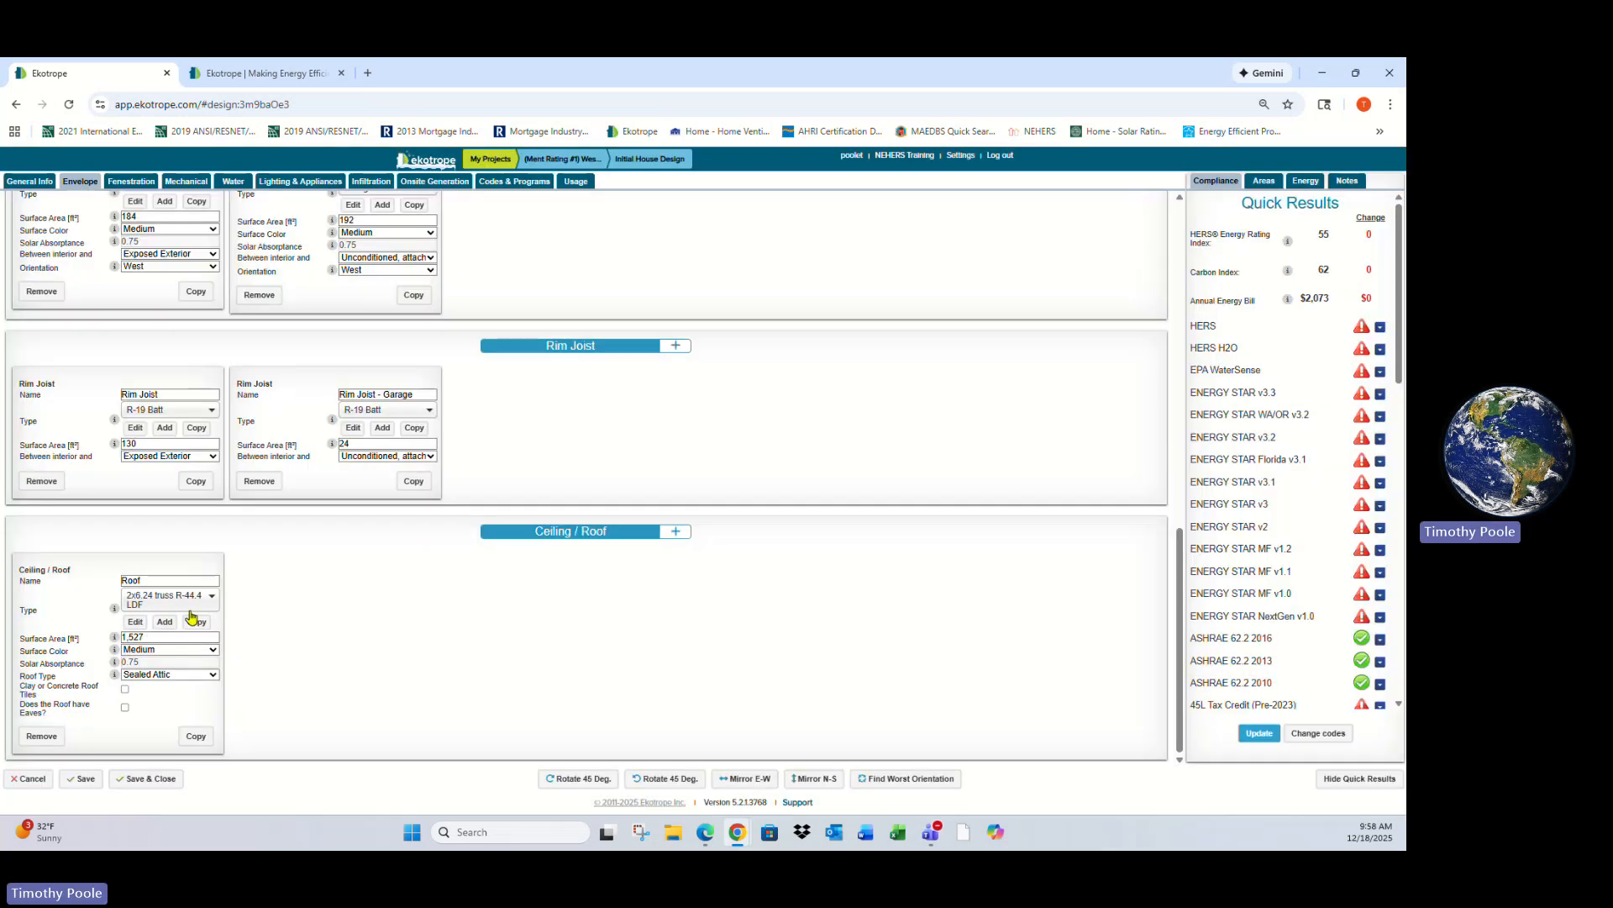
- Switch to fenestration and review the front door's R-2.5 type properties without saving
scroll(558, 511, up, 10)
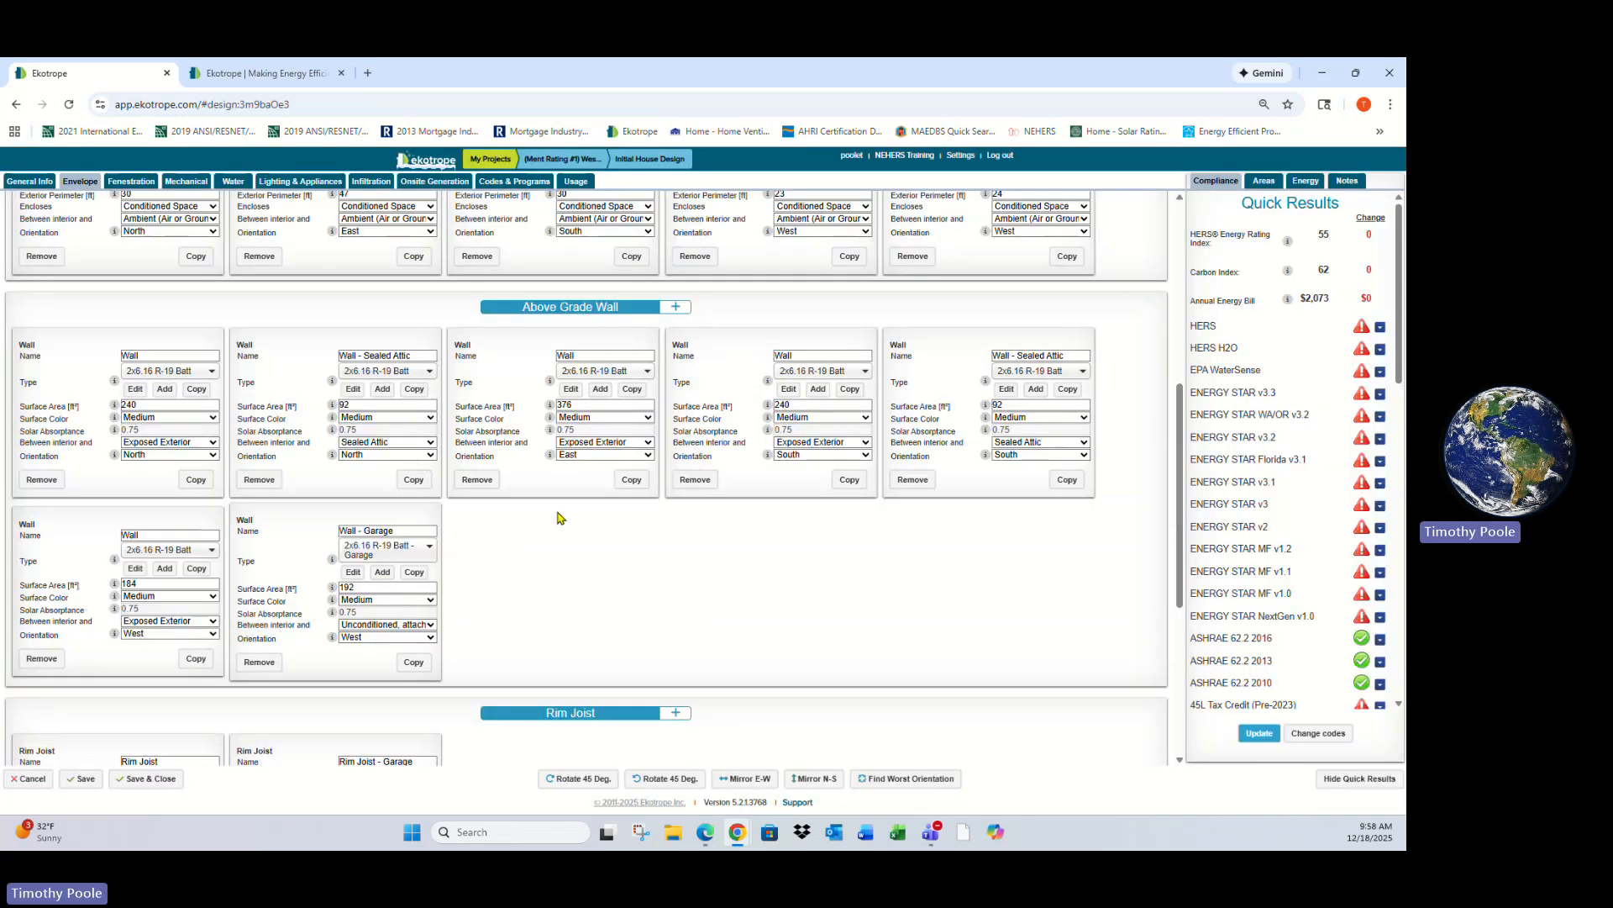
scroll(588, 528, up, 2)
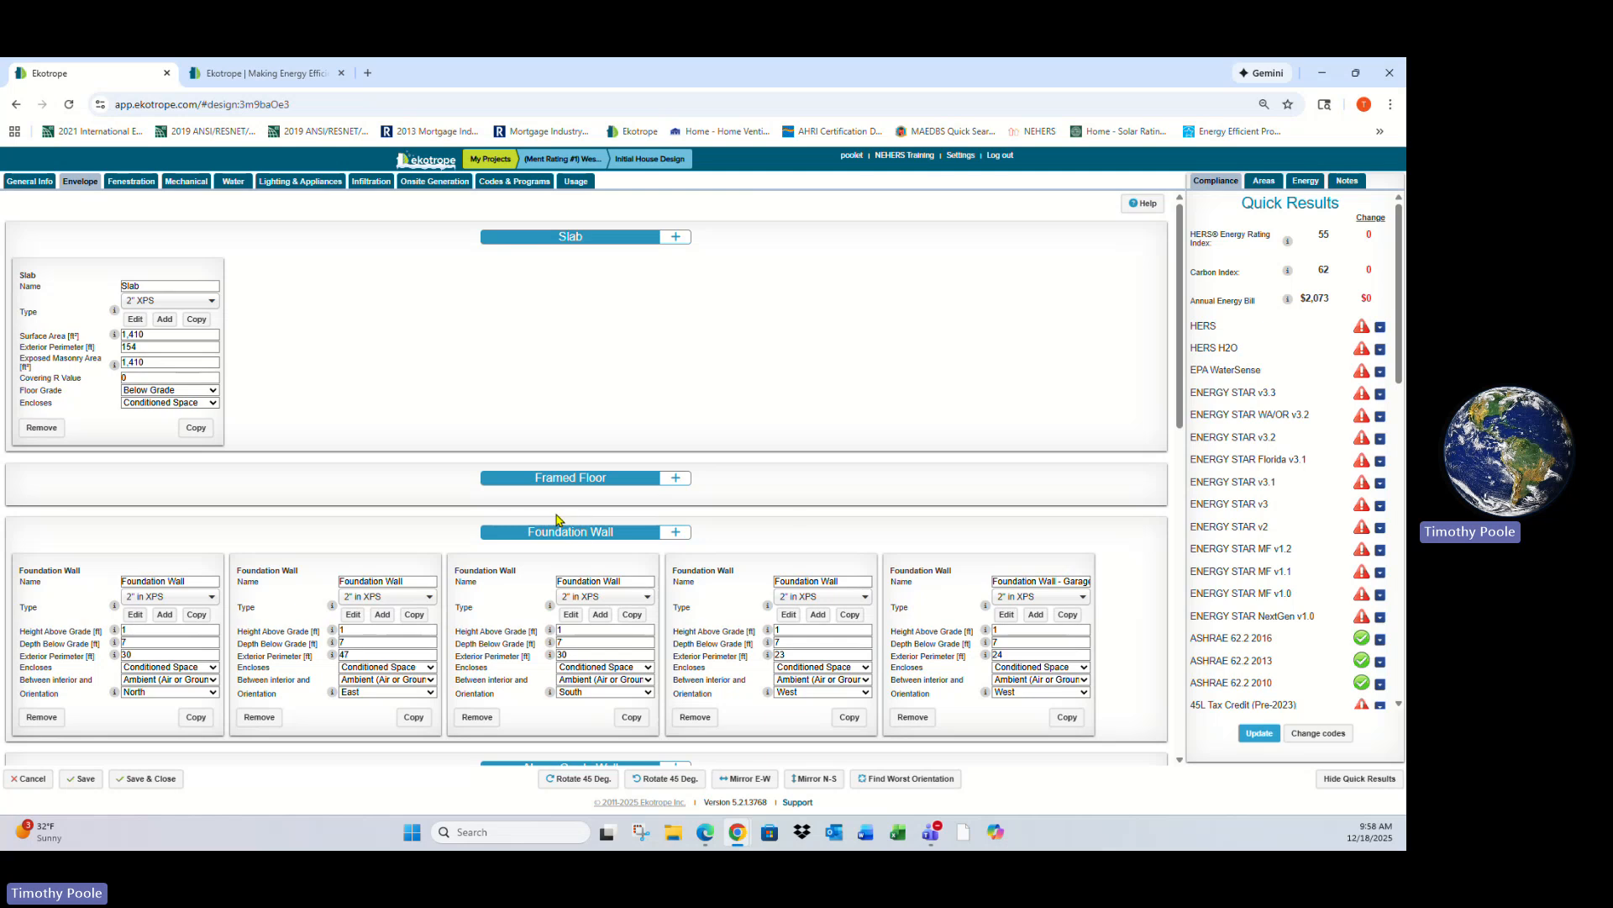
click(135, 182)
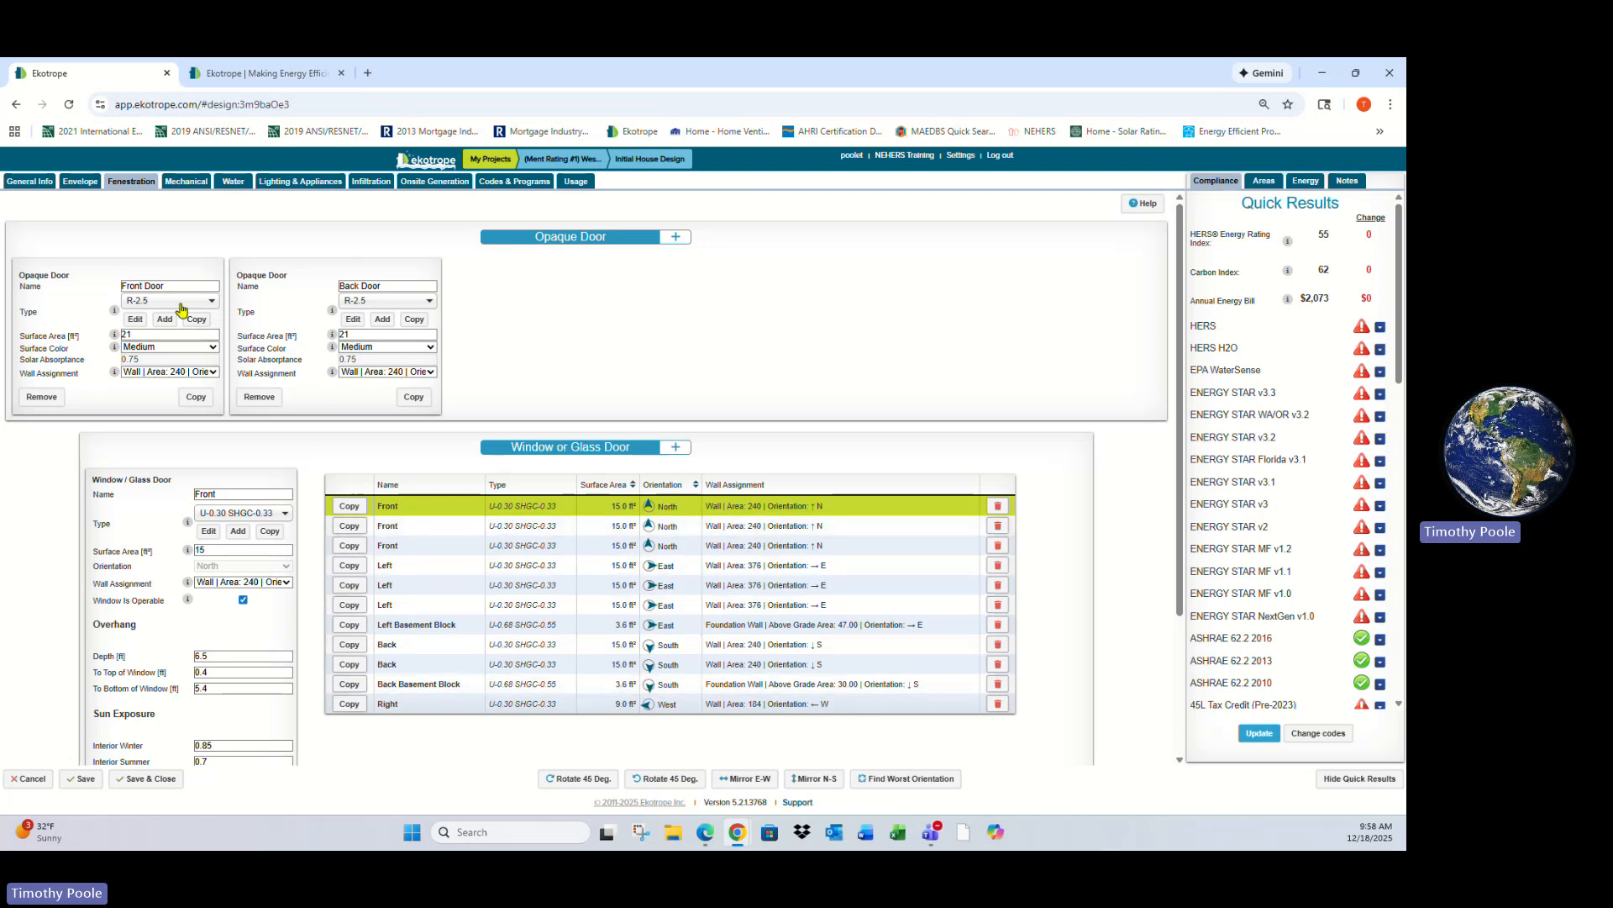
click(137, 321)
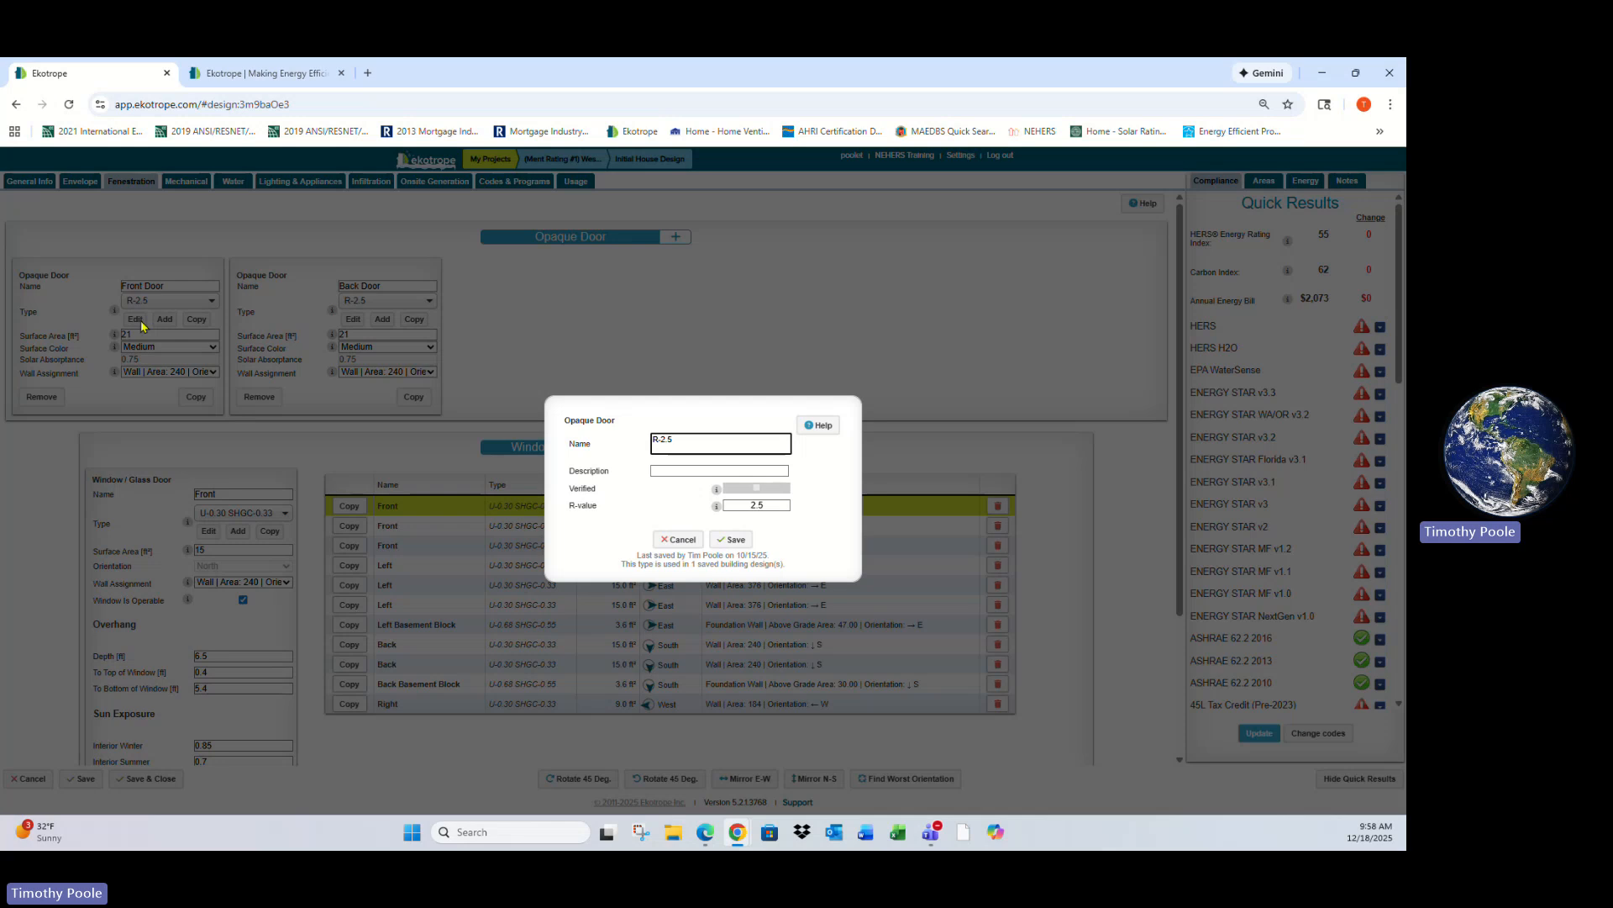
click(678, 539)
- Browse the available opaque door types for the front and back doors
click(212, 301)
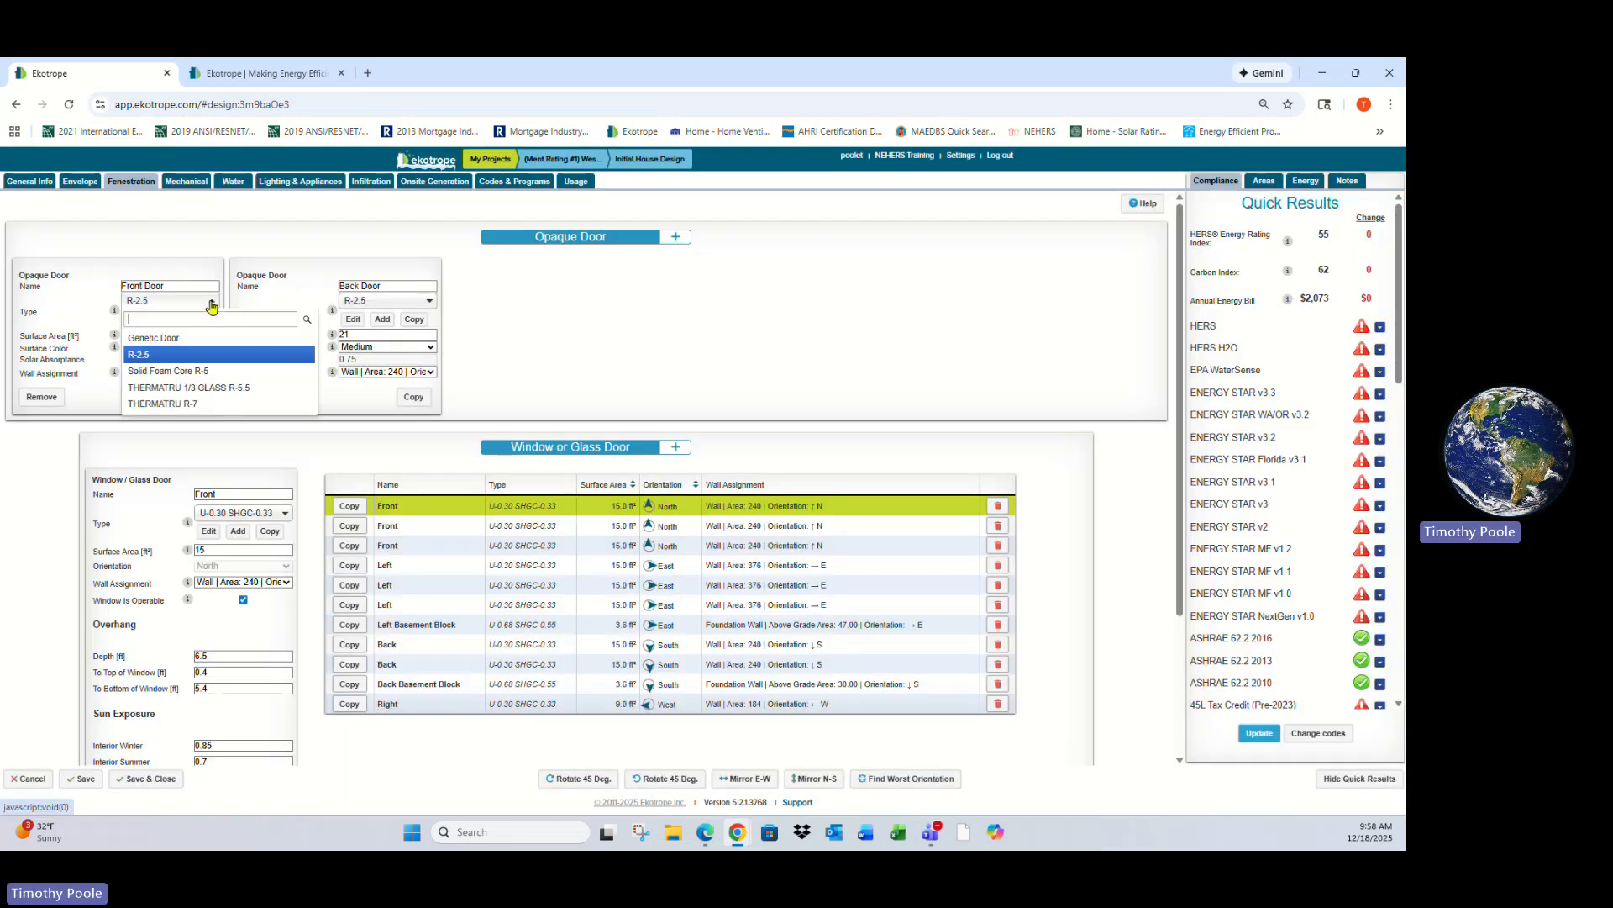
scroll(187, 377, down, 1)
scroll(187, 378, up, 1)
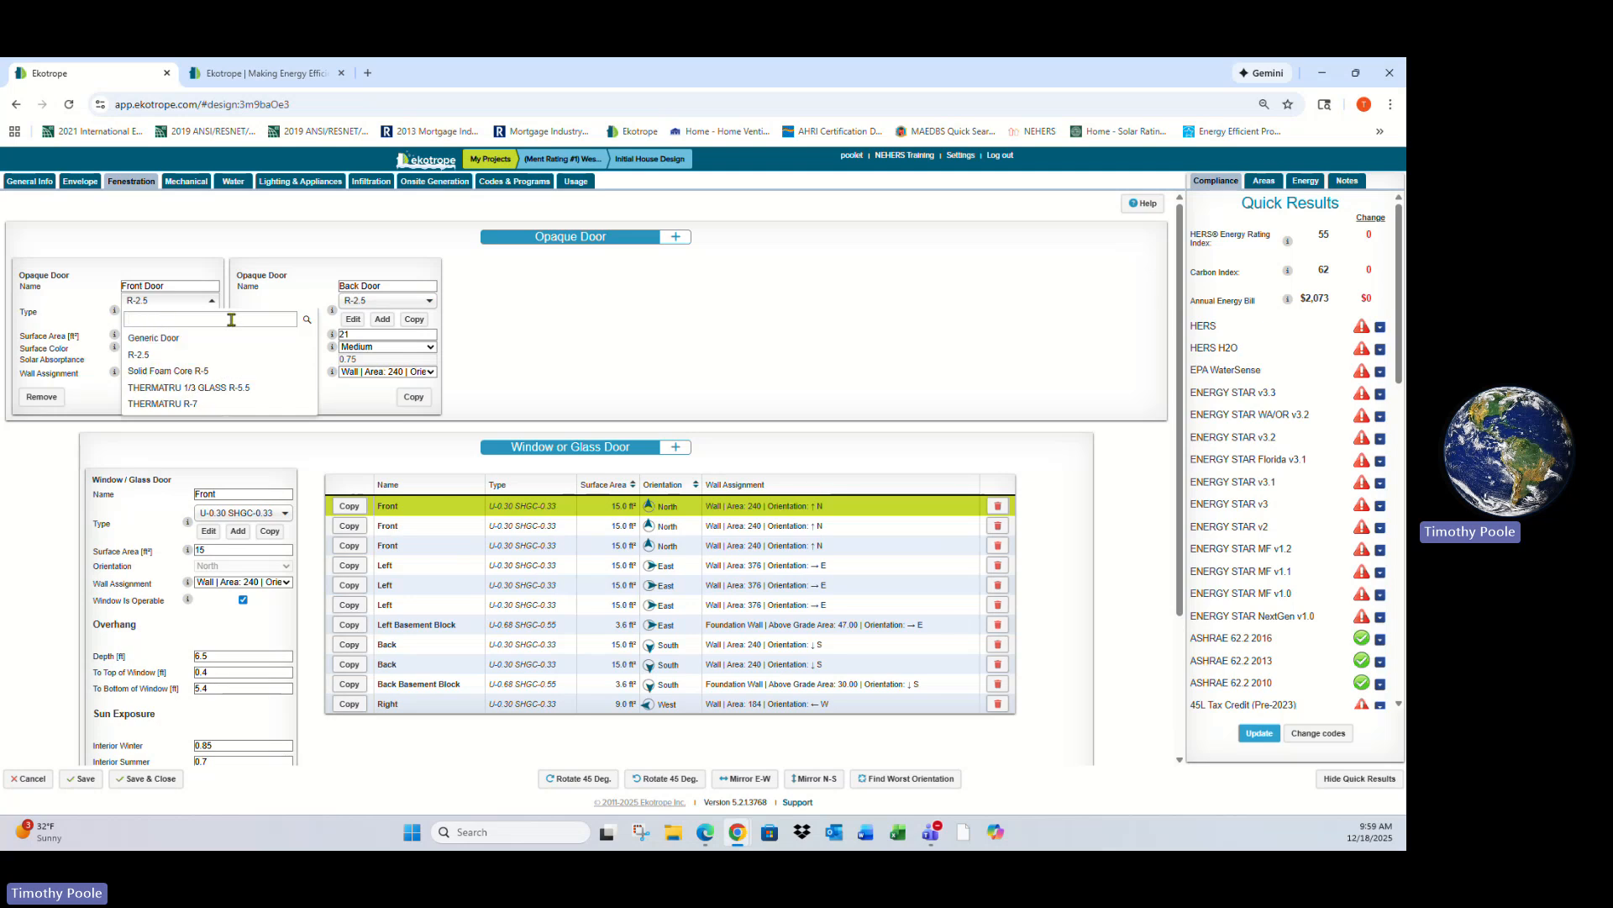
click(192, 268)
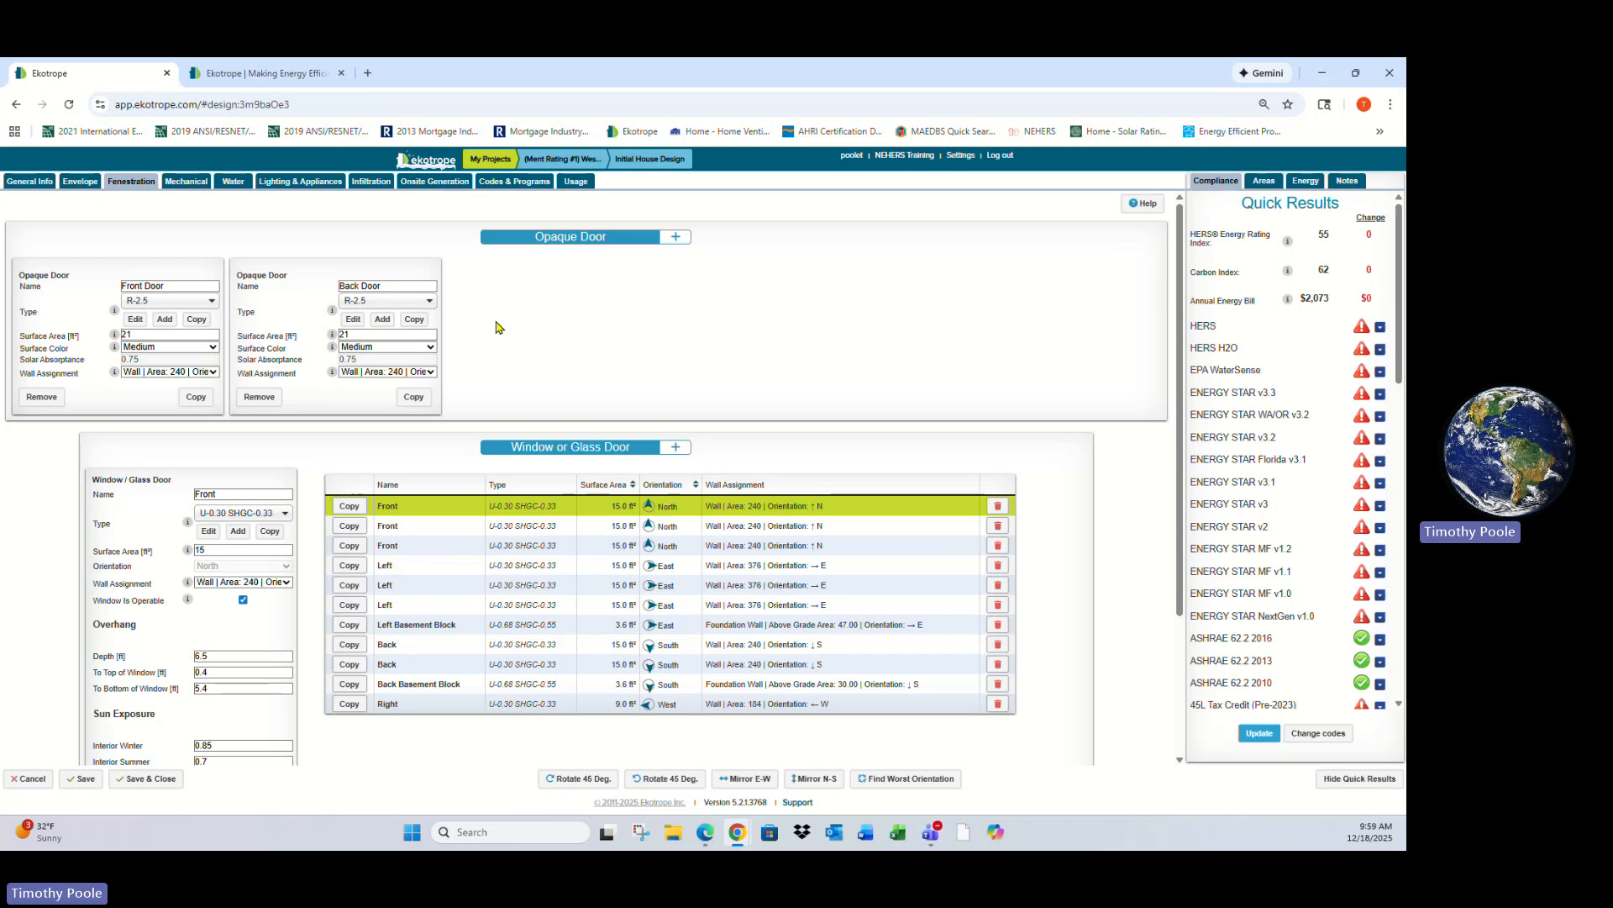
click(389, 301)
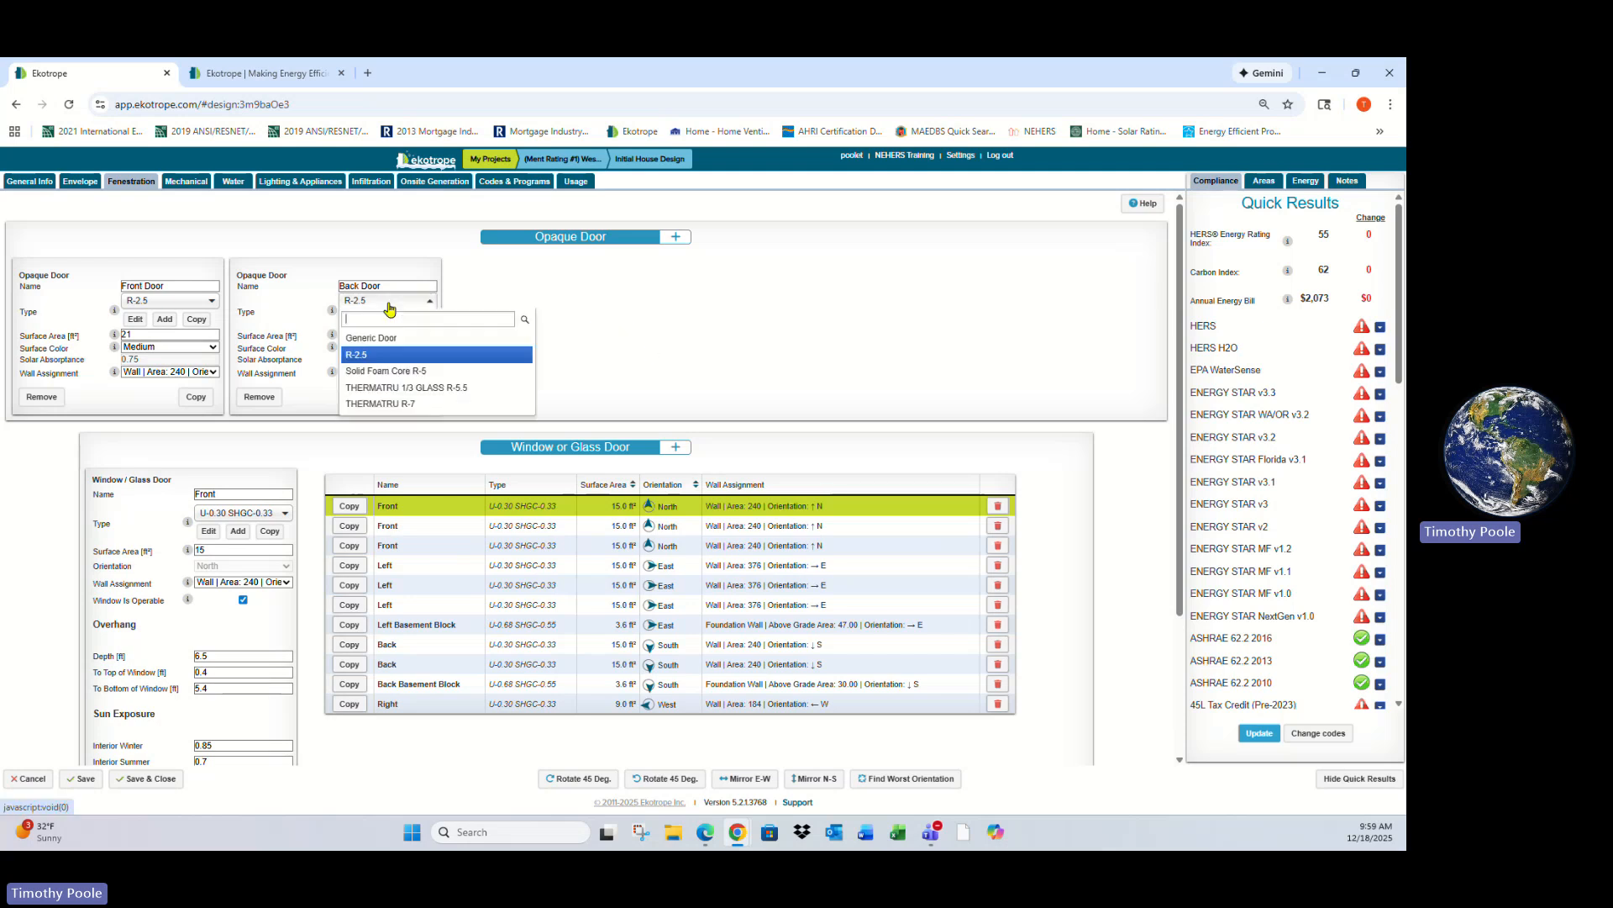
click(392, 304)
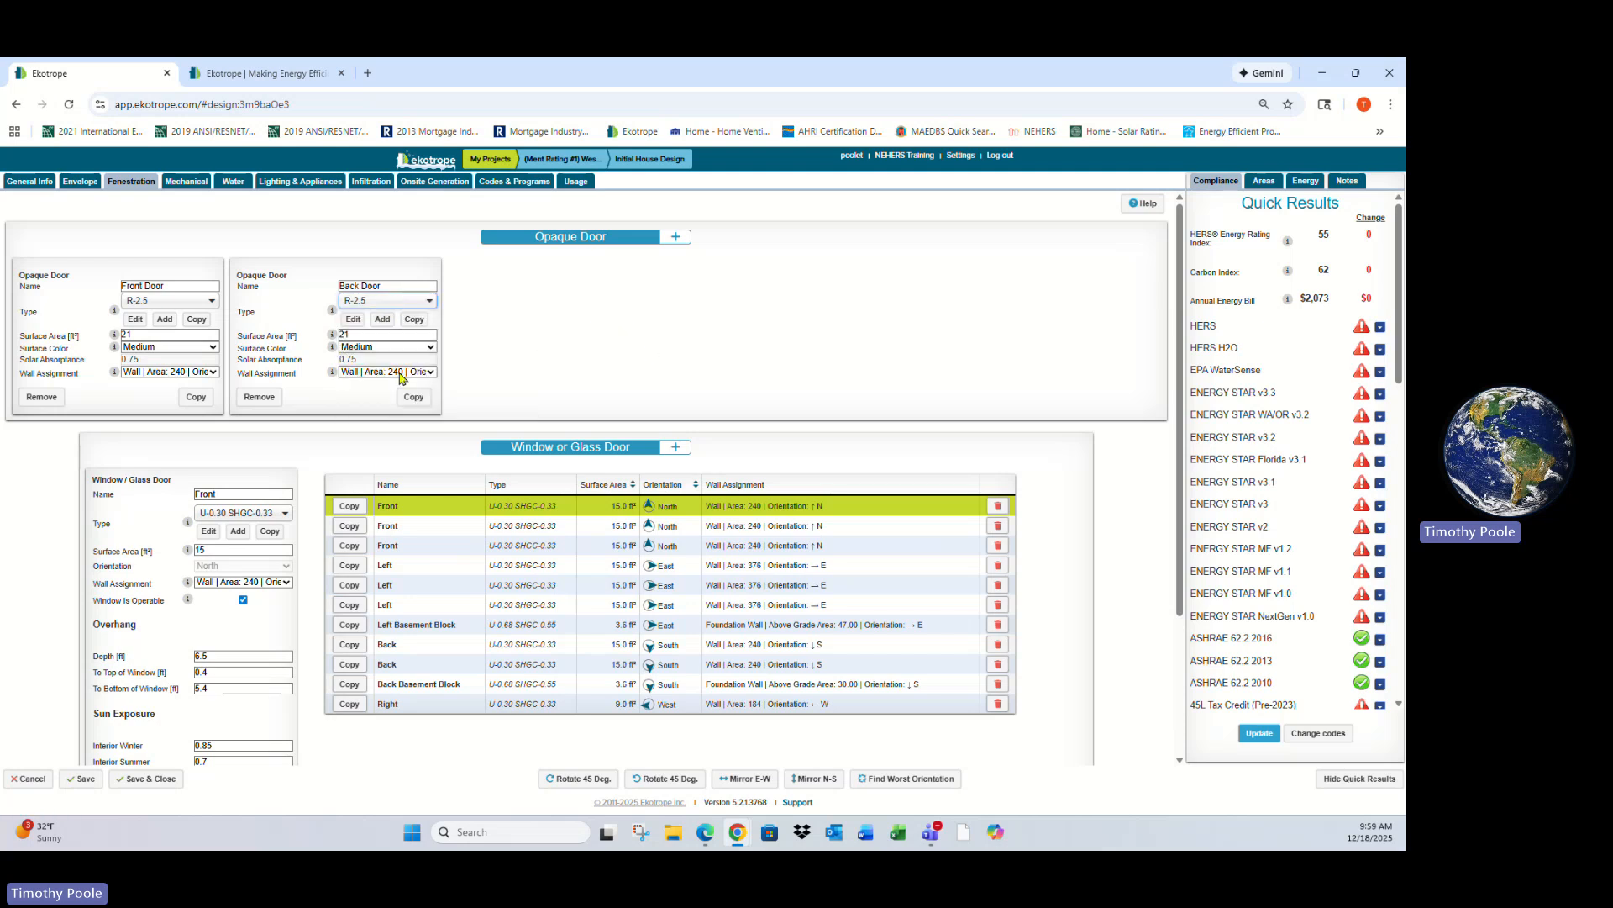
- Try the High Performance Wood DualPane type on the first front window, review its U-factor and SHGC, then restore U-0.30 SHGC-0.33
click(248, 515)
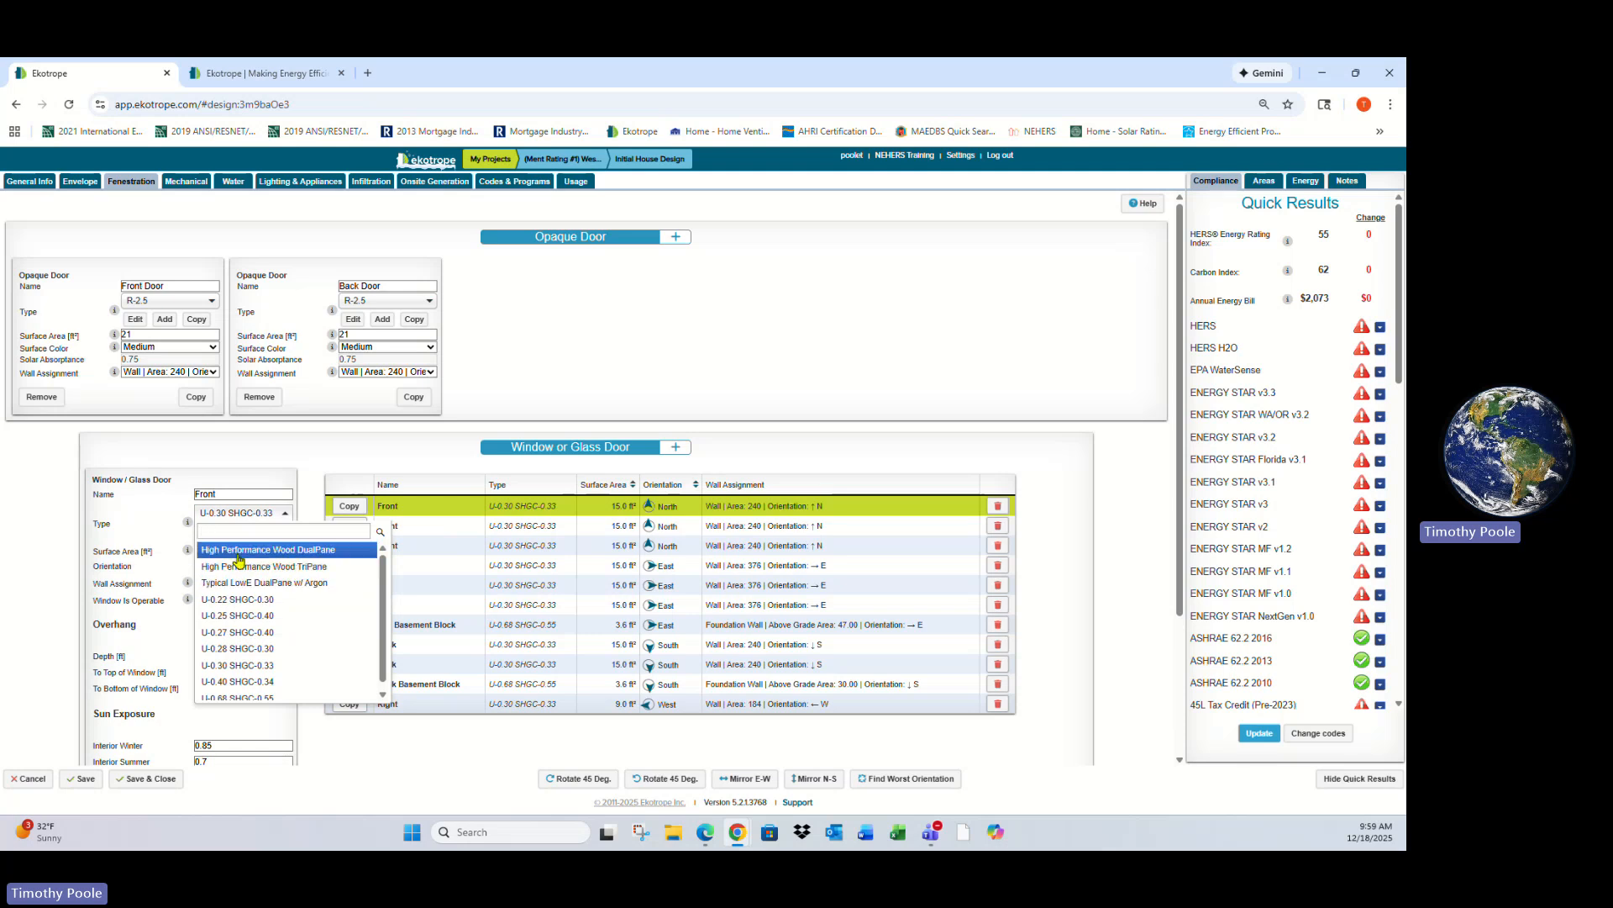
click(301, 552)
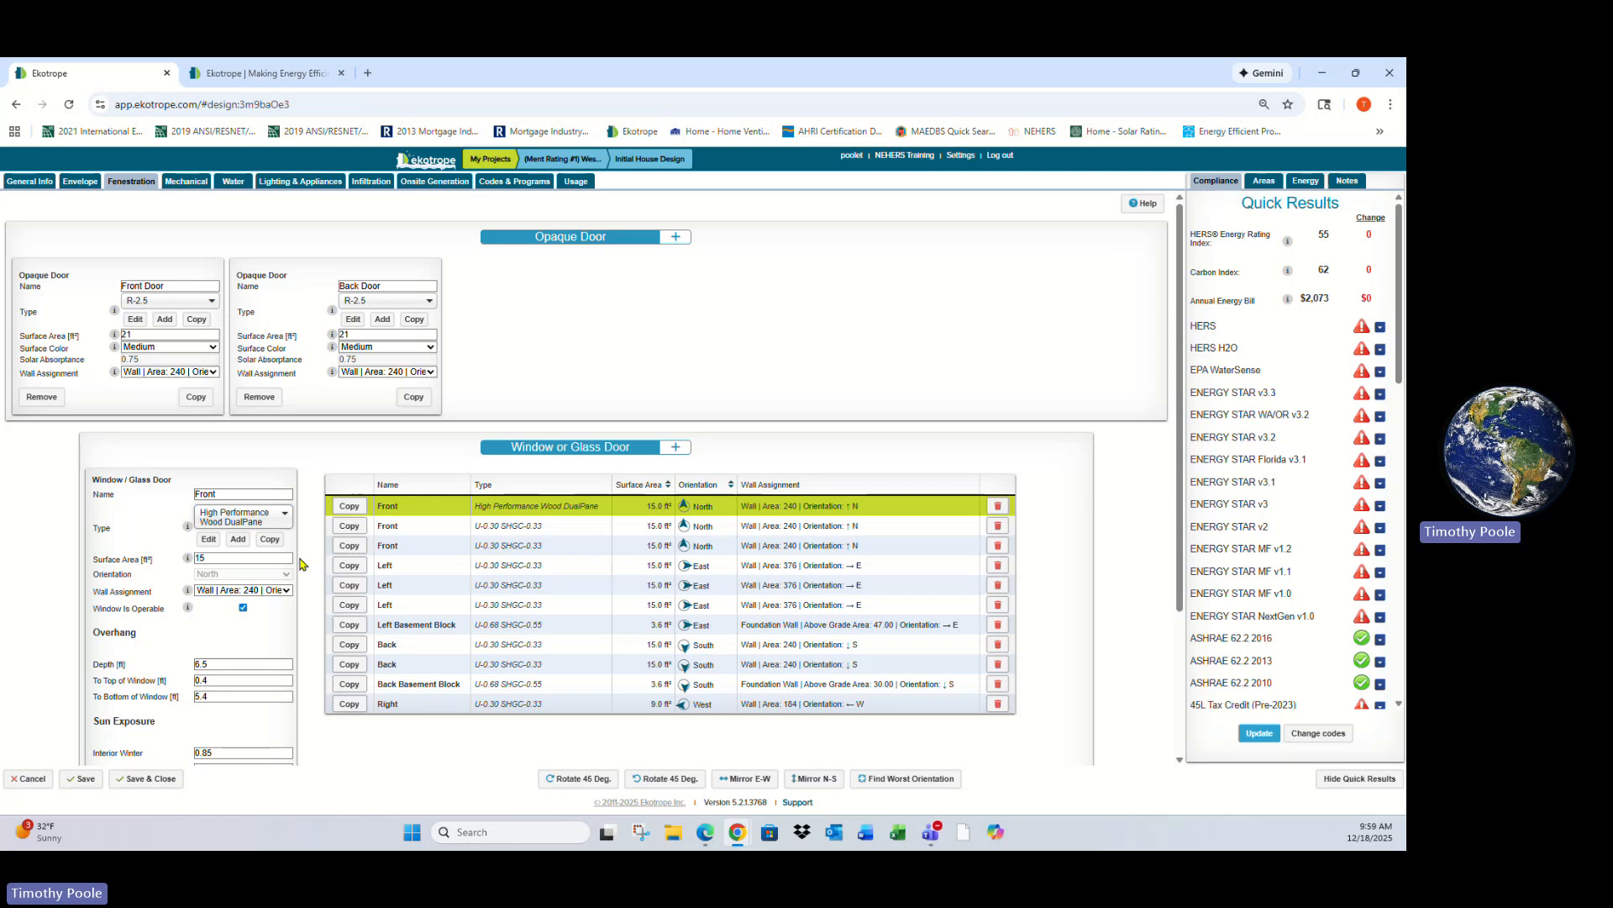
click(208, 539)
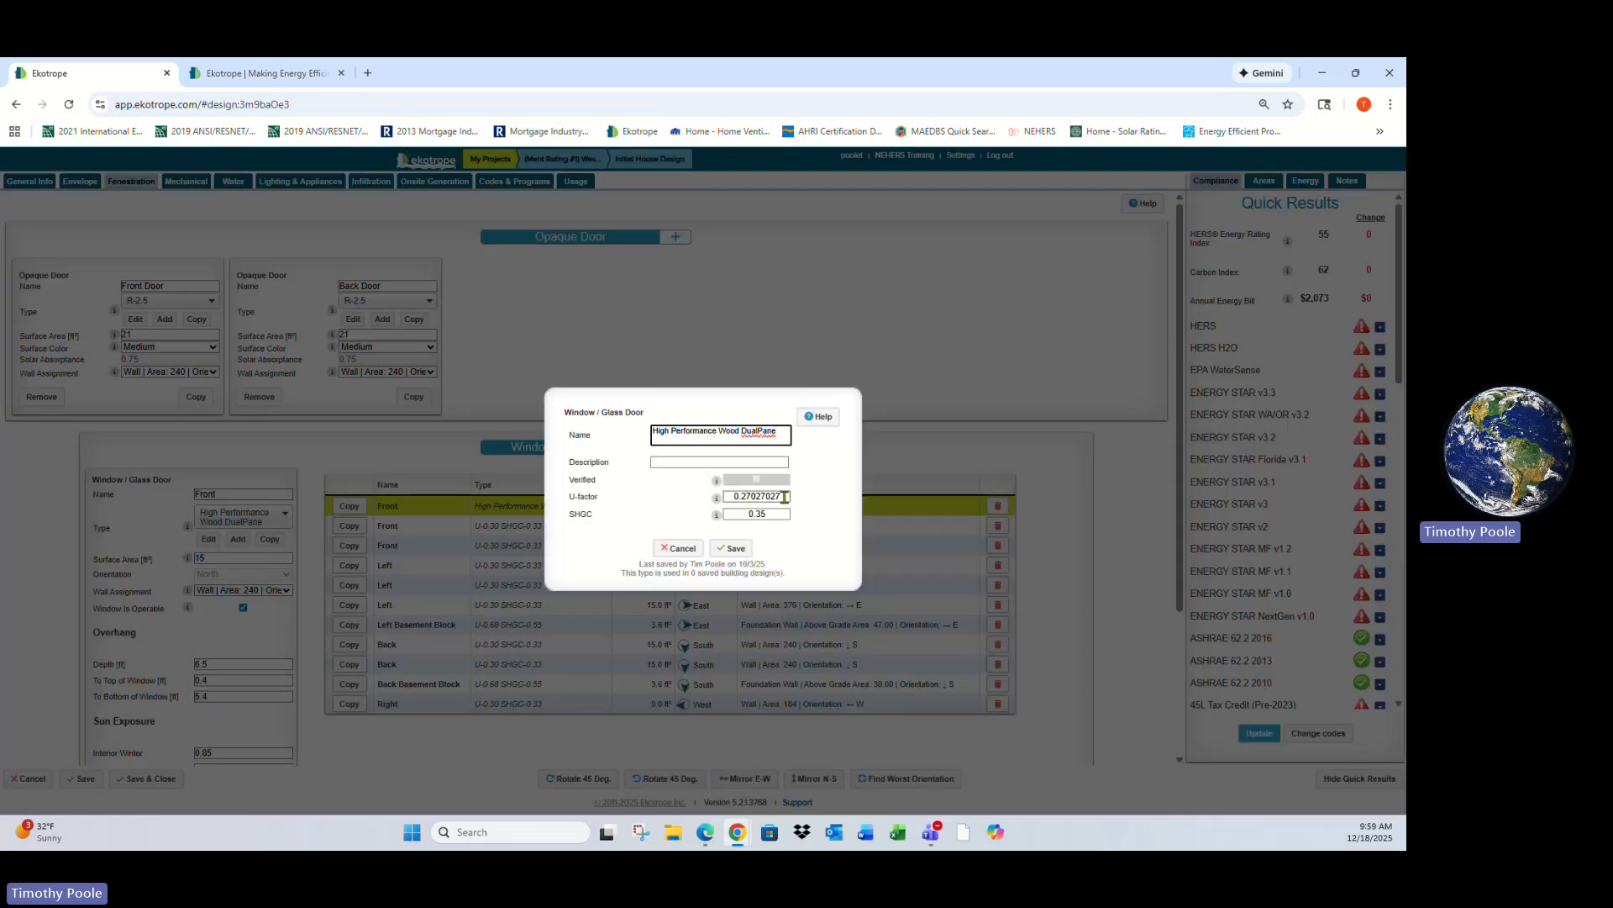
drag(783, 496, 760, 499)
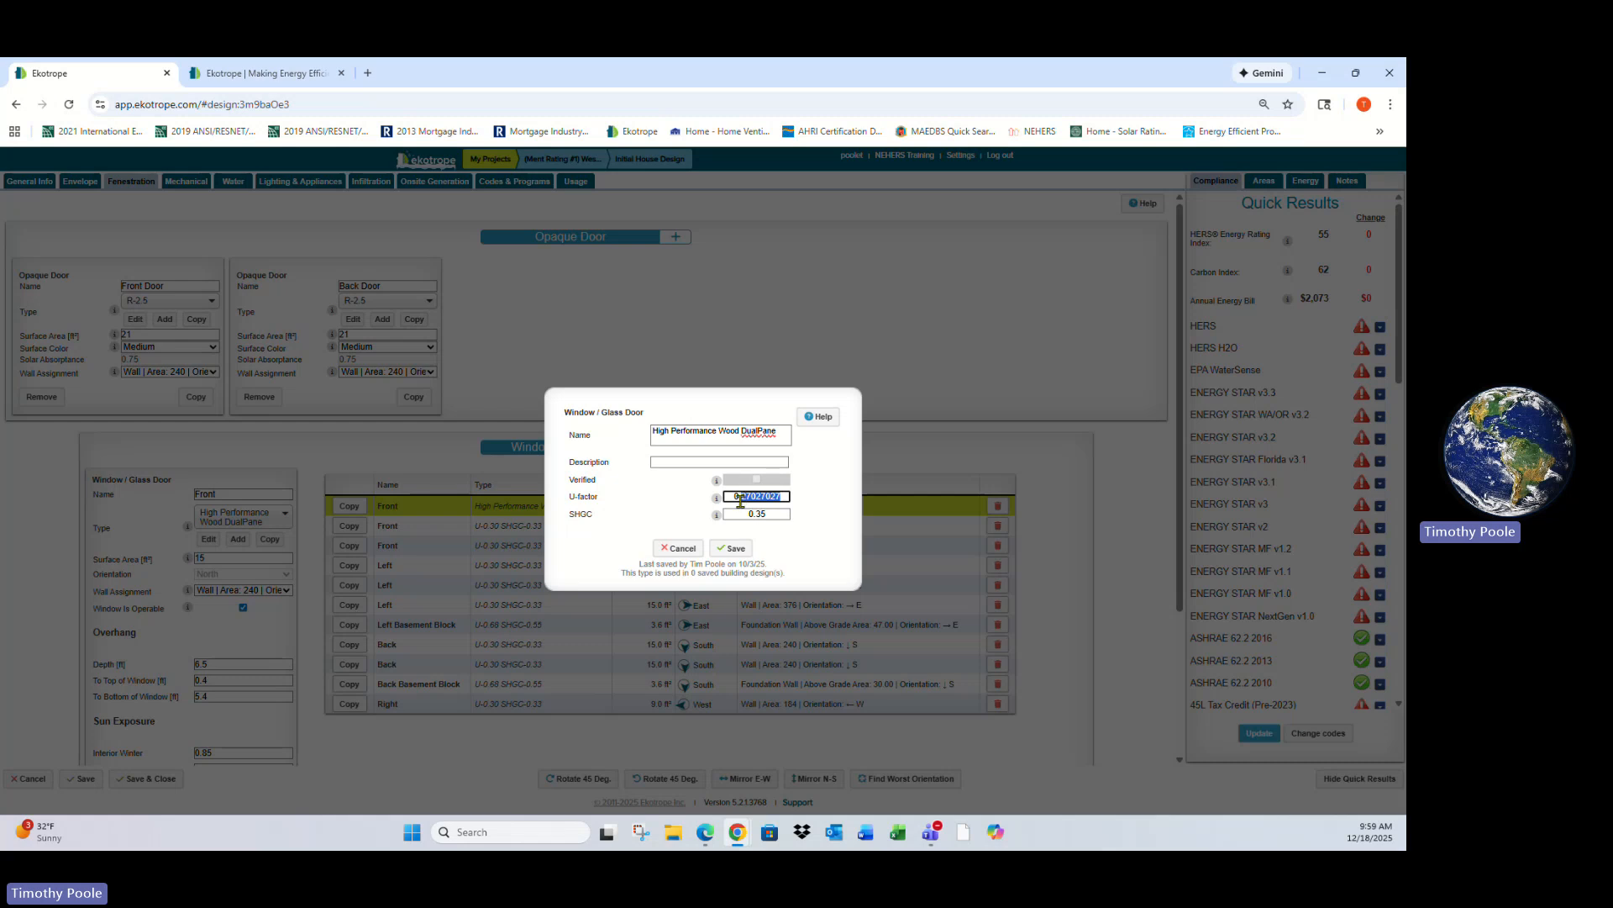
click(791, 515)
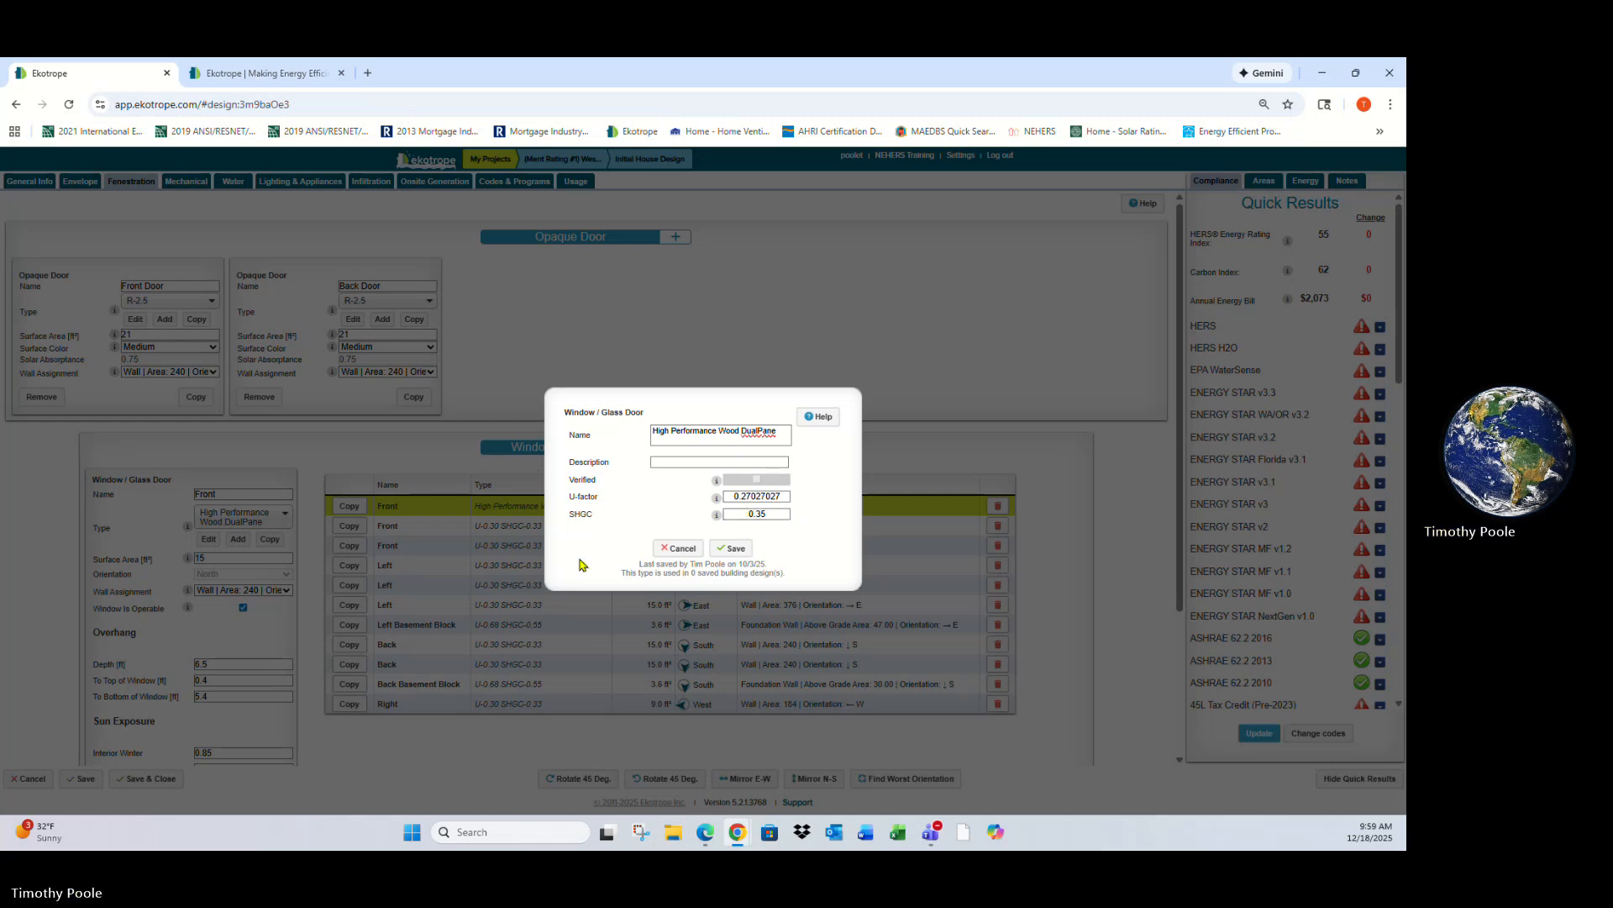
click(676, 548)
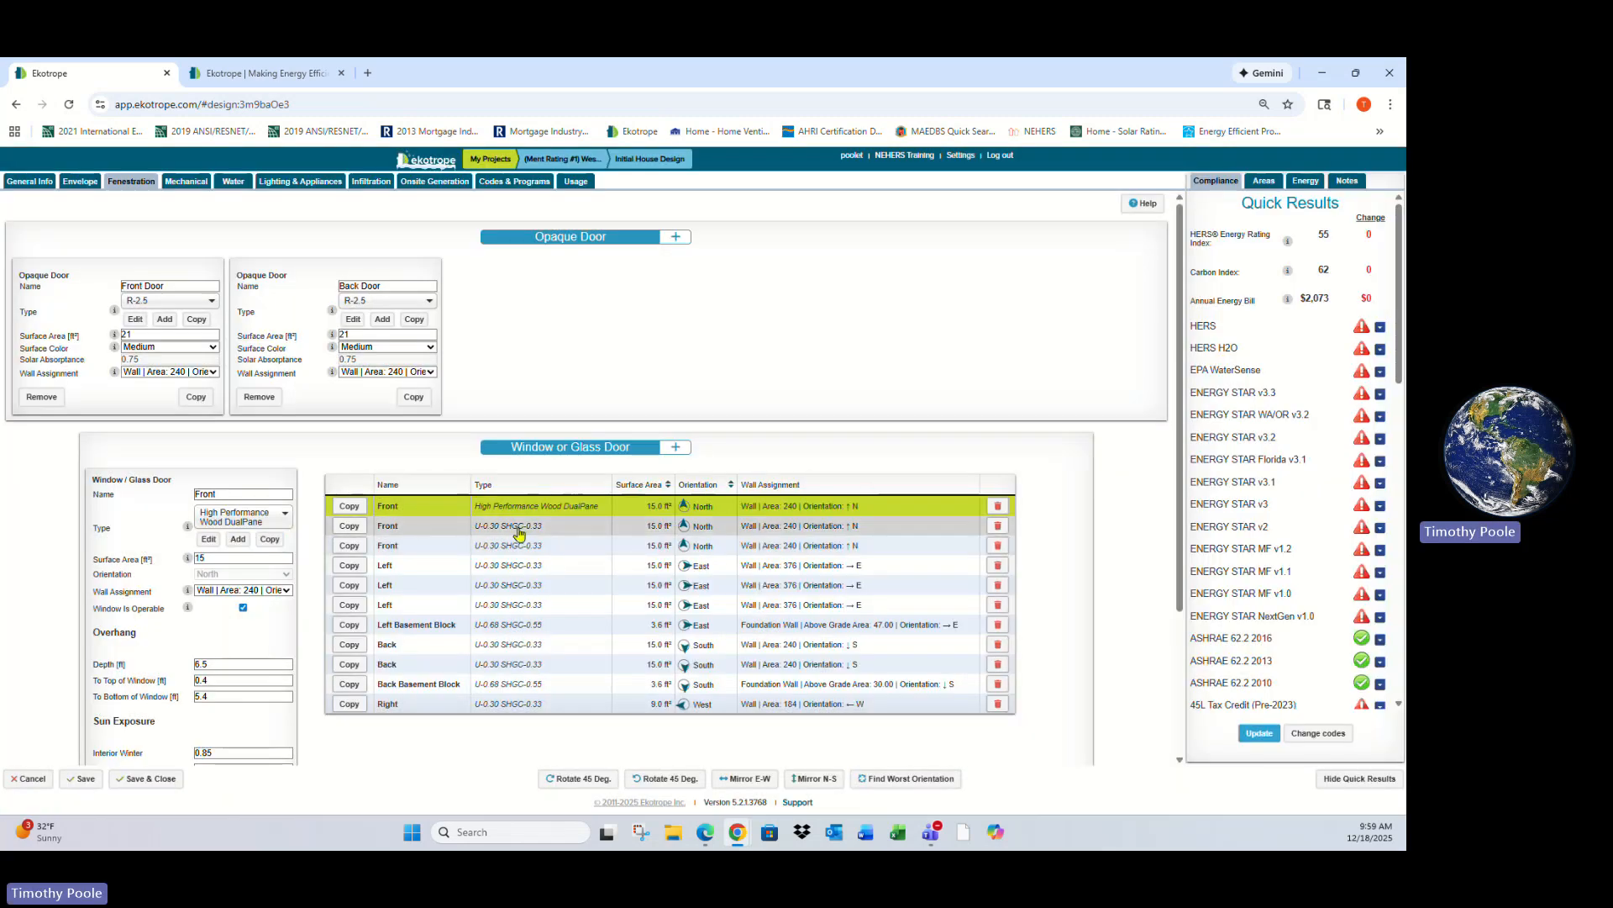
click(273, 521)
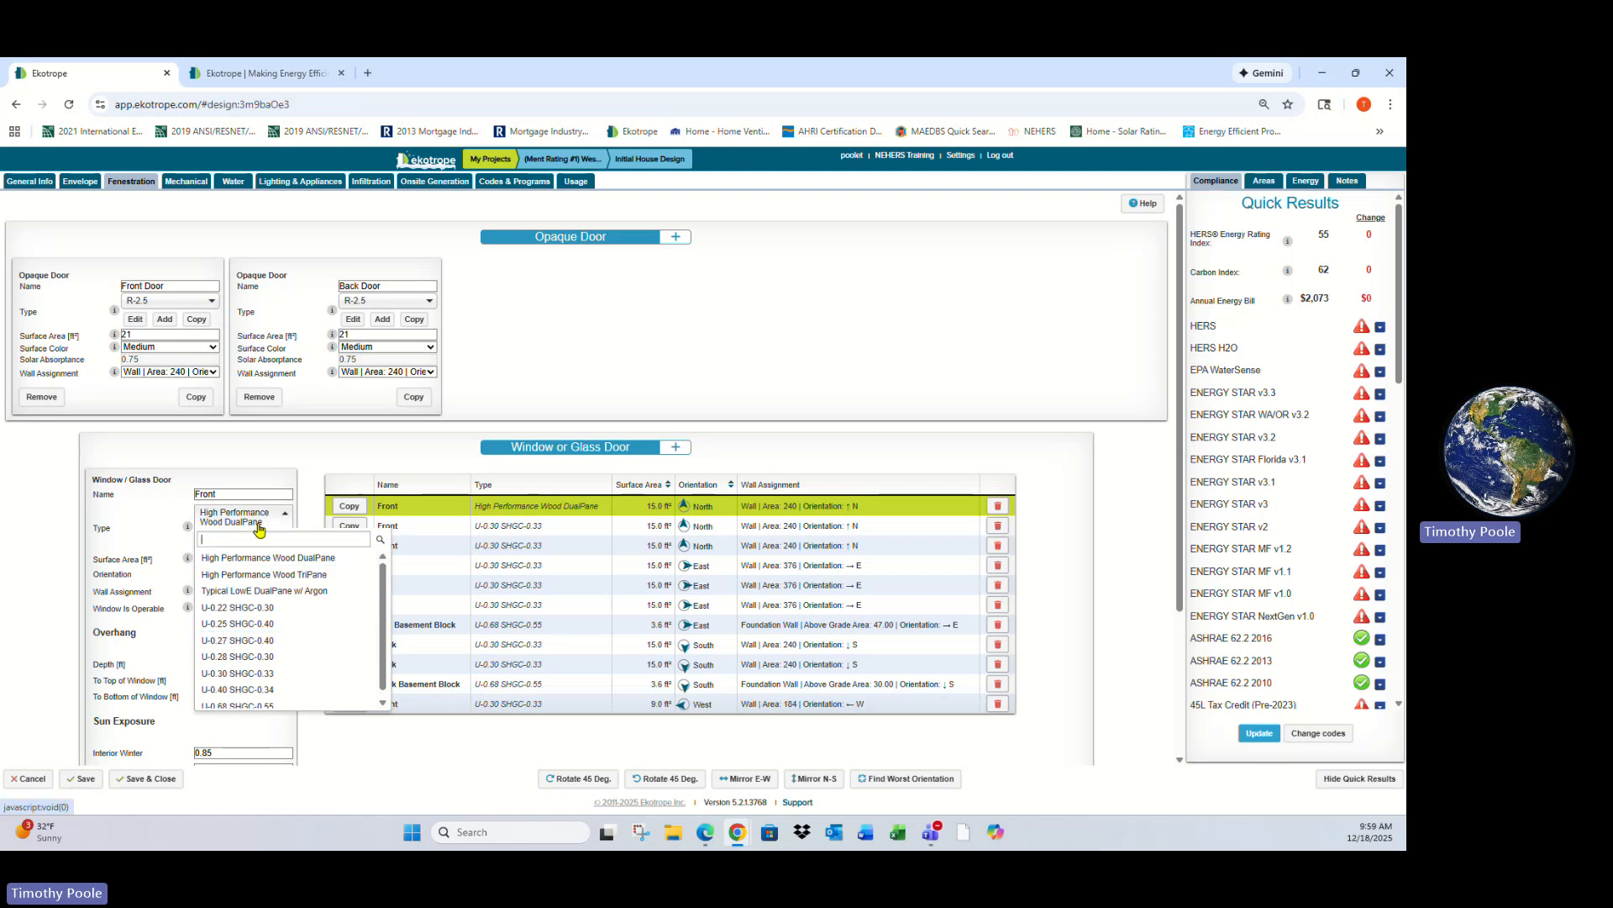
click(276, 672)
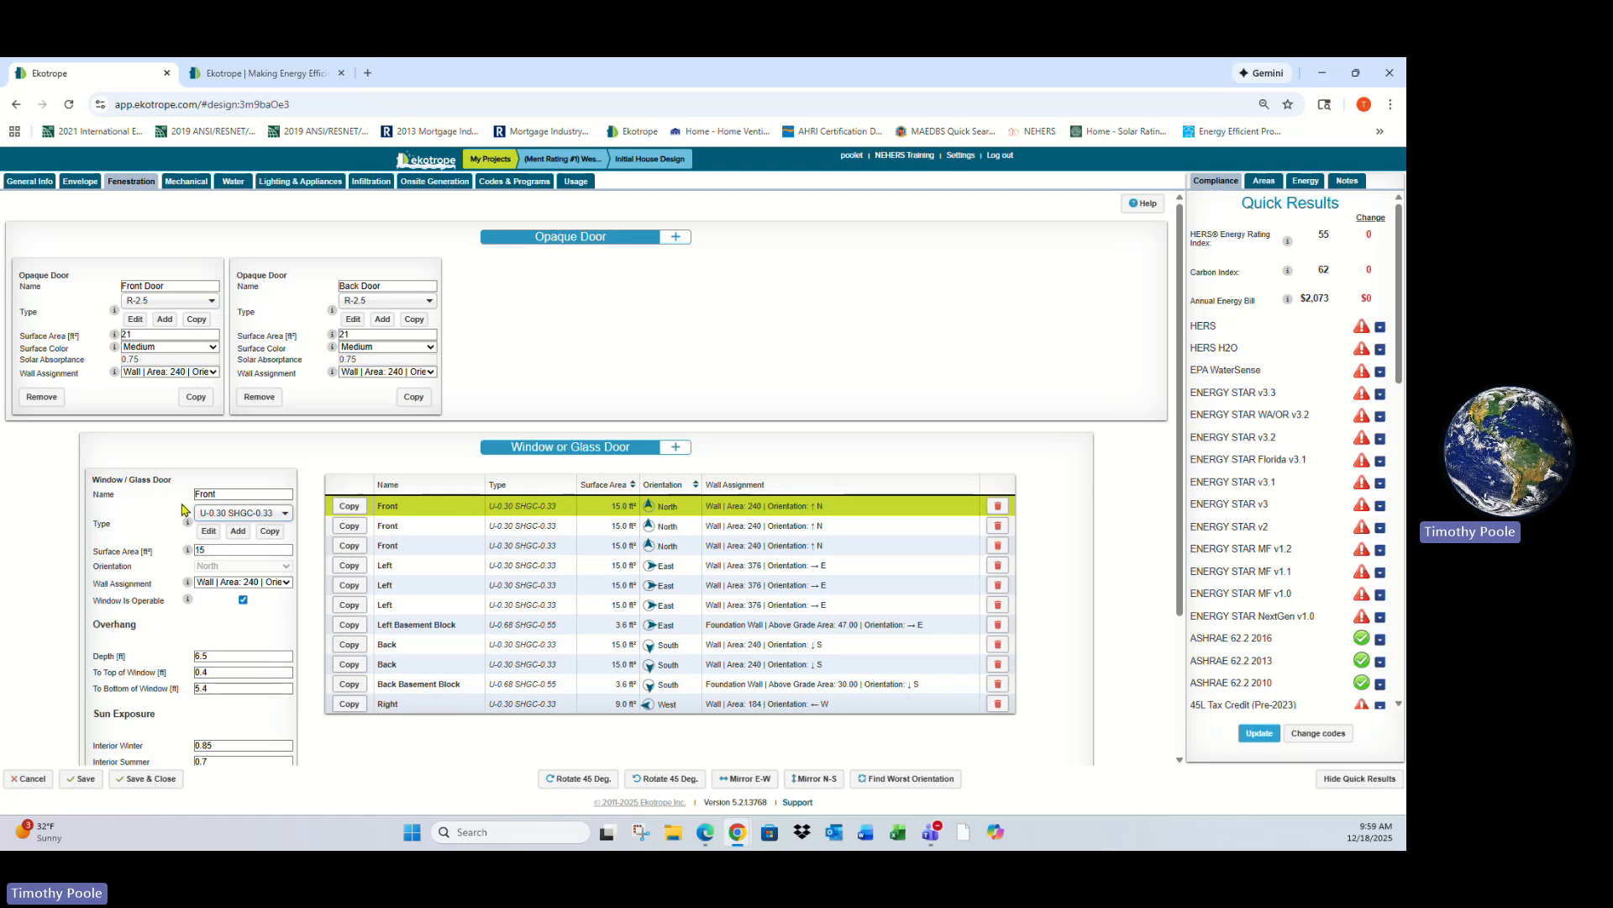
click(237, 532)
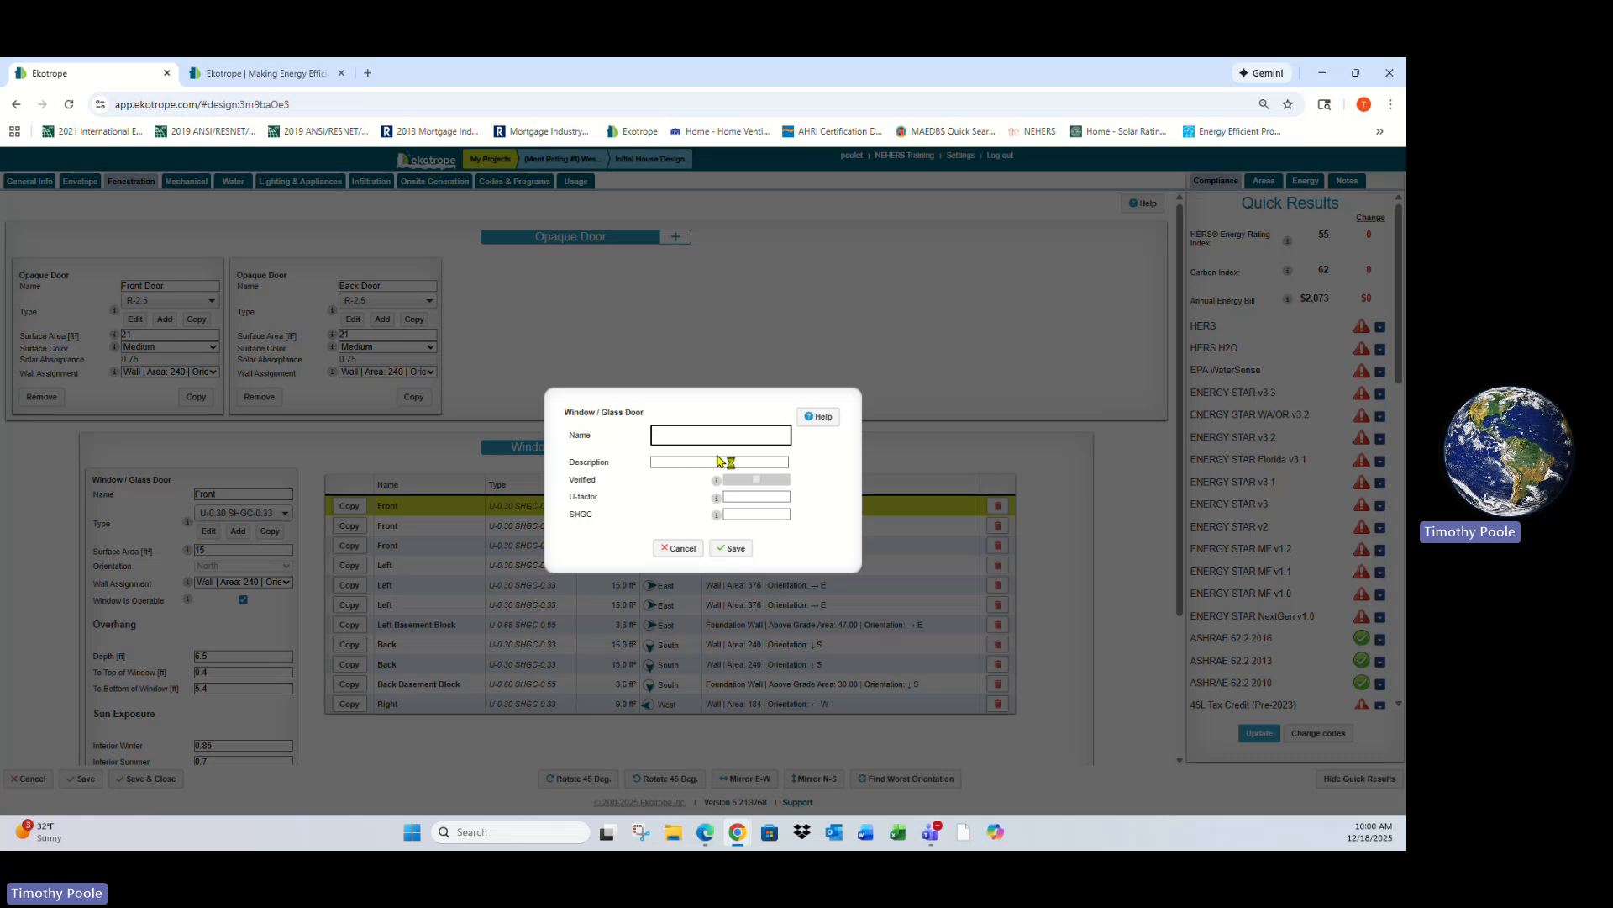
click(755, 496)
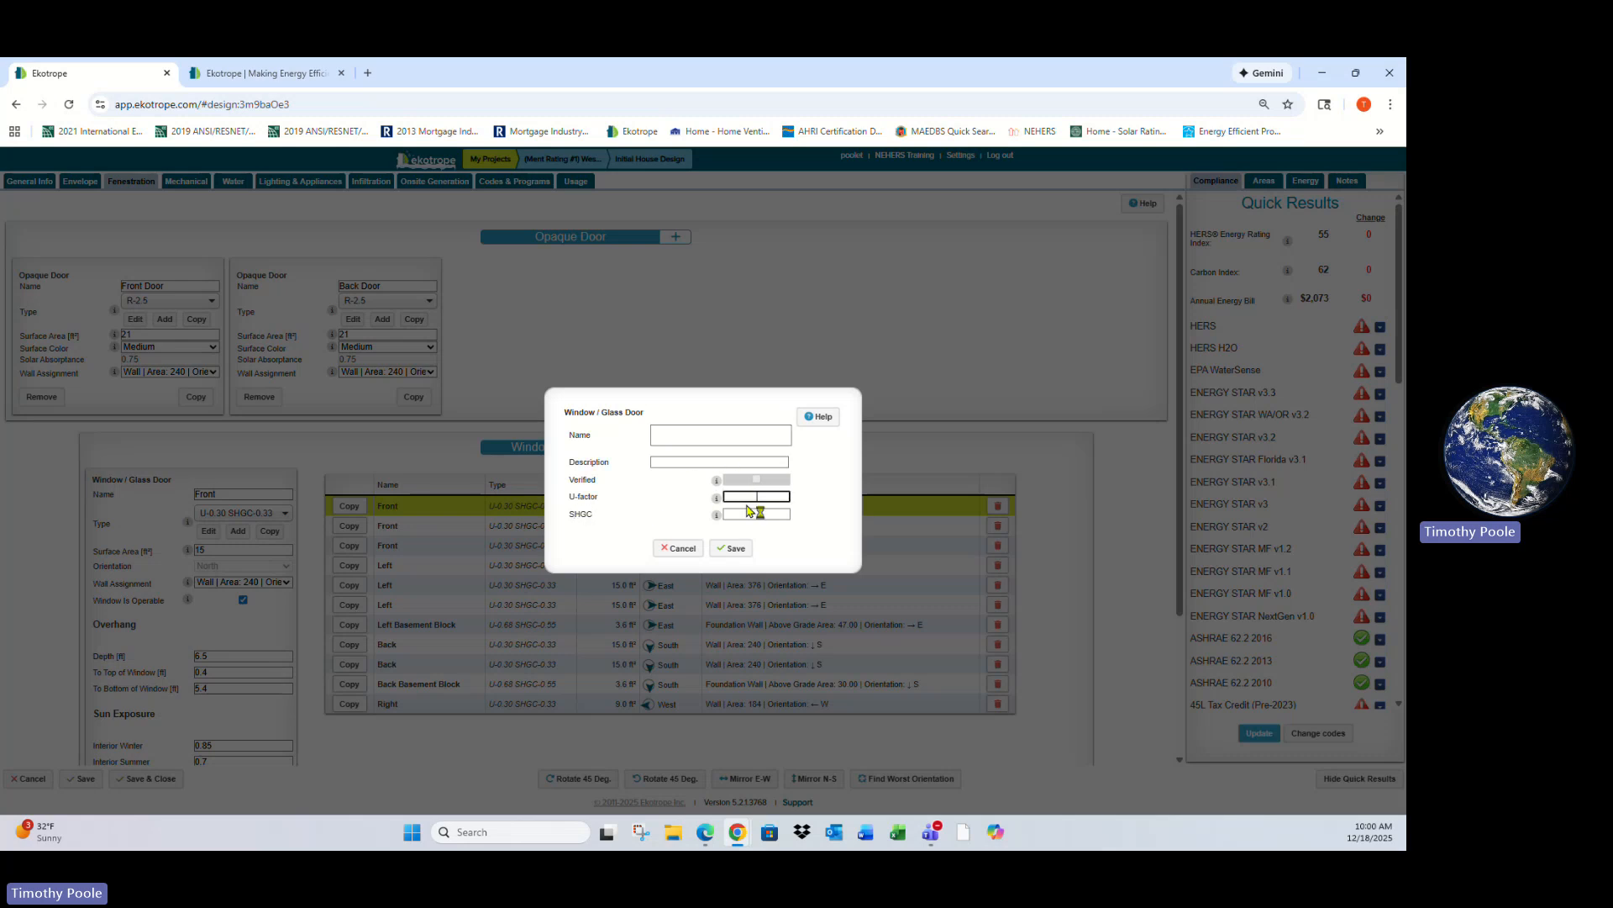
click(733, 513)
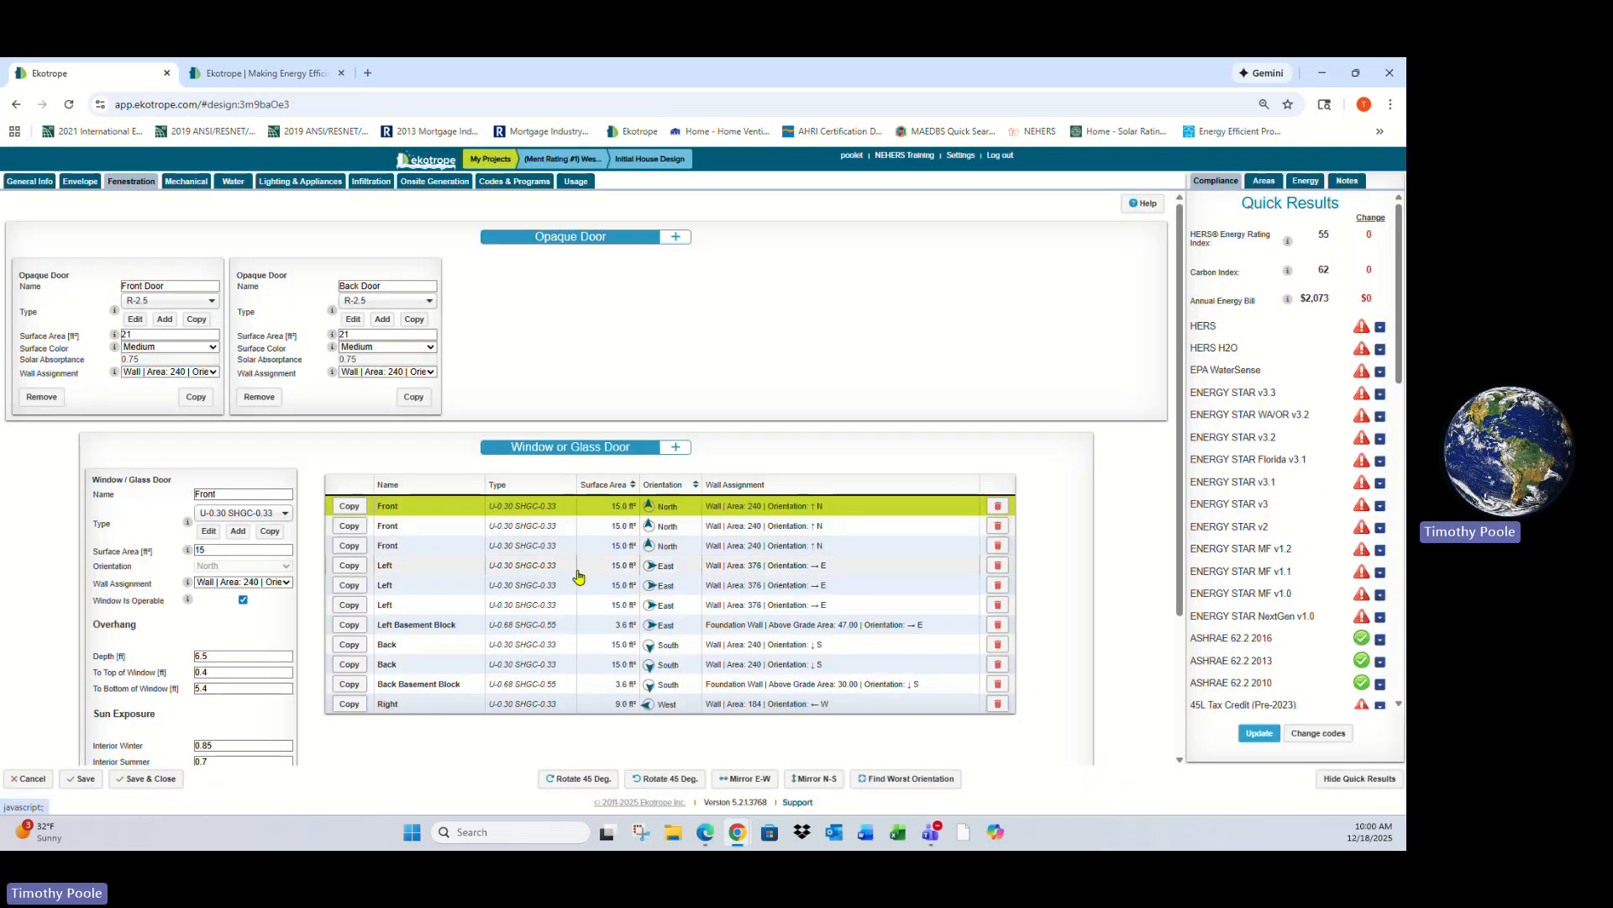
- Review the selected window's overhang depth and distances to the top and bottom of the window
scroll(572, 505, down, 2)
double_click(201, 509)
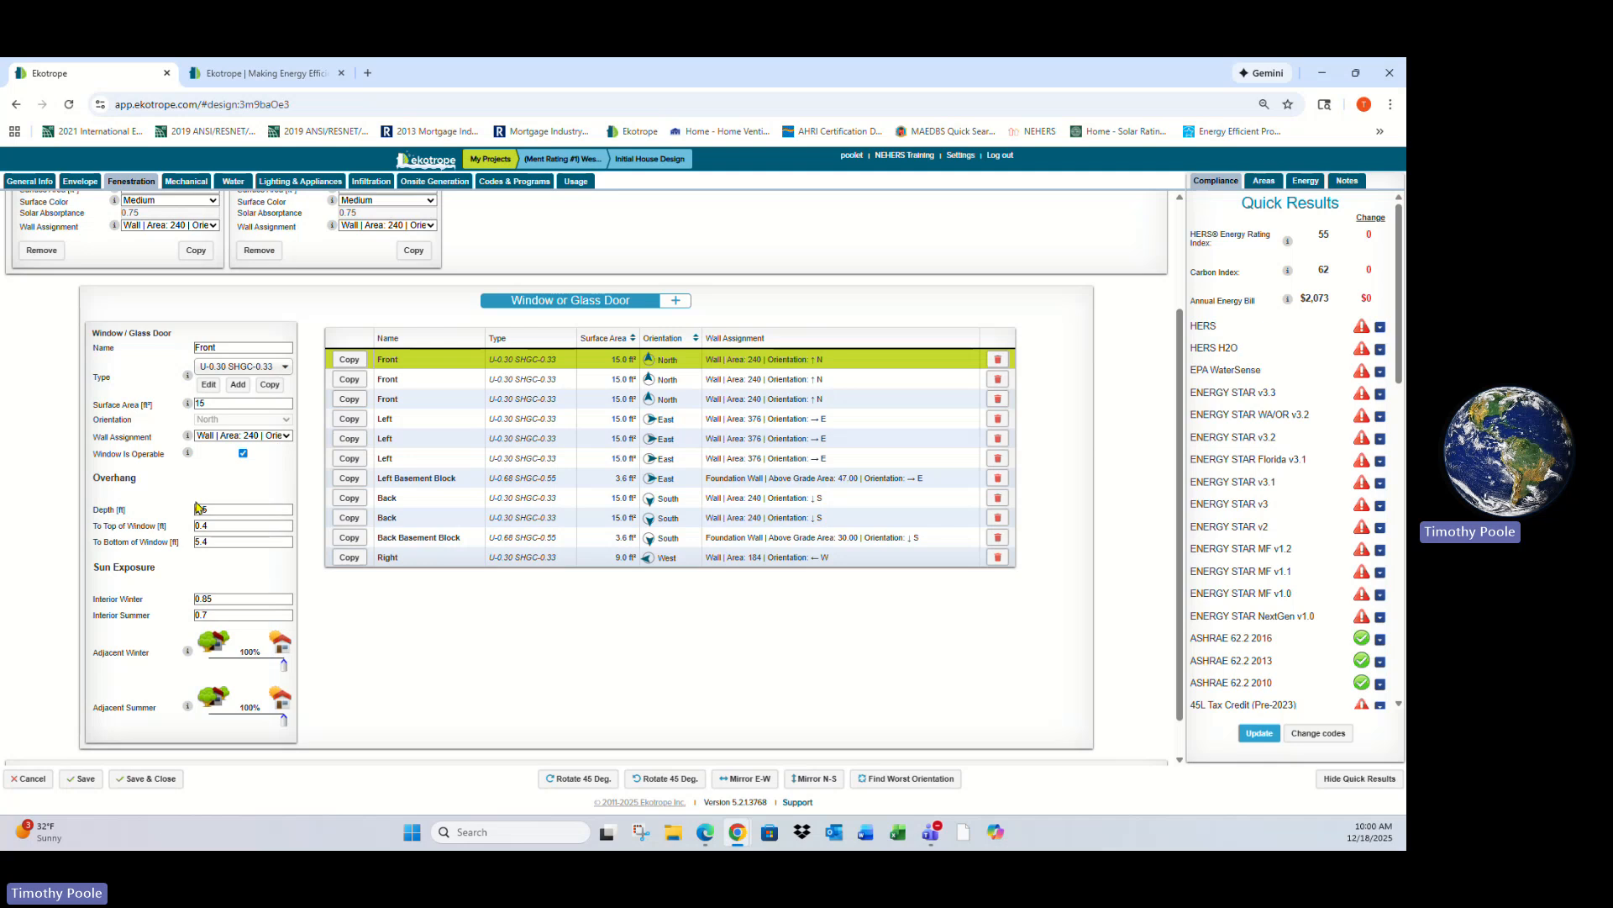
key(Tab)
key(Tab)
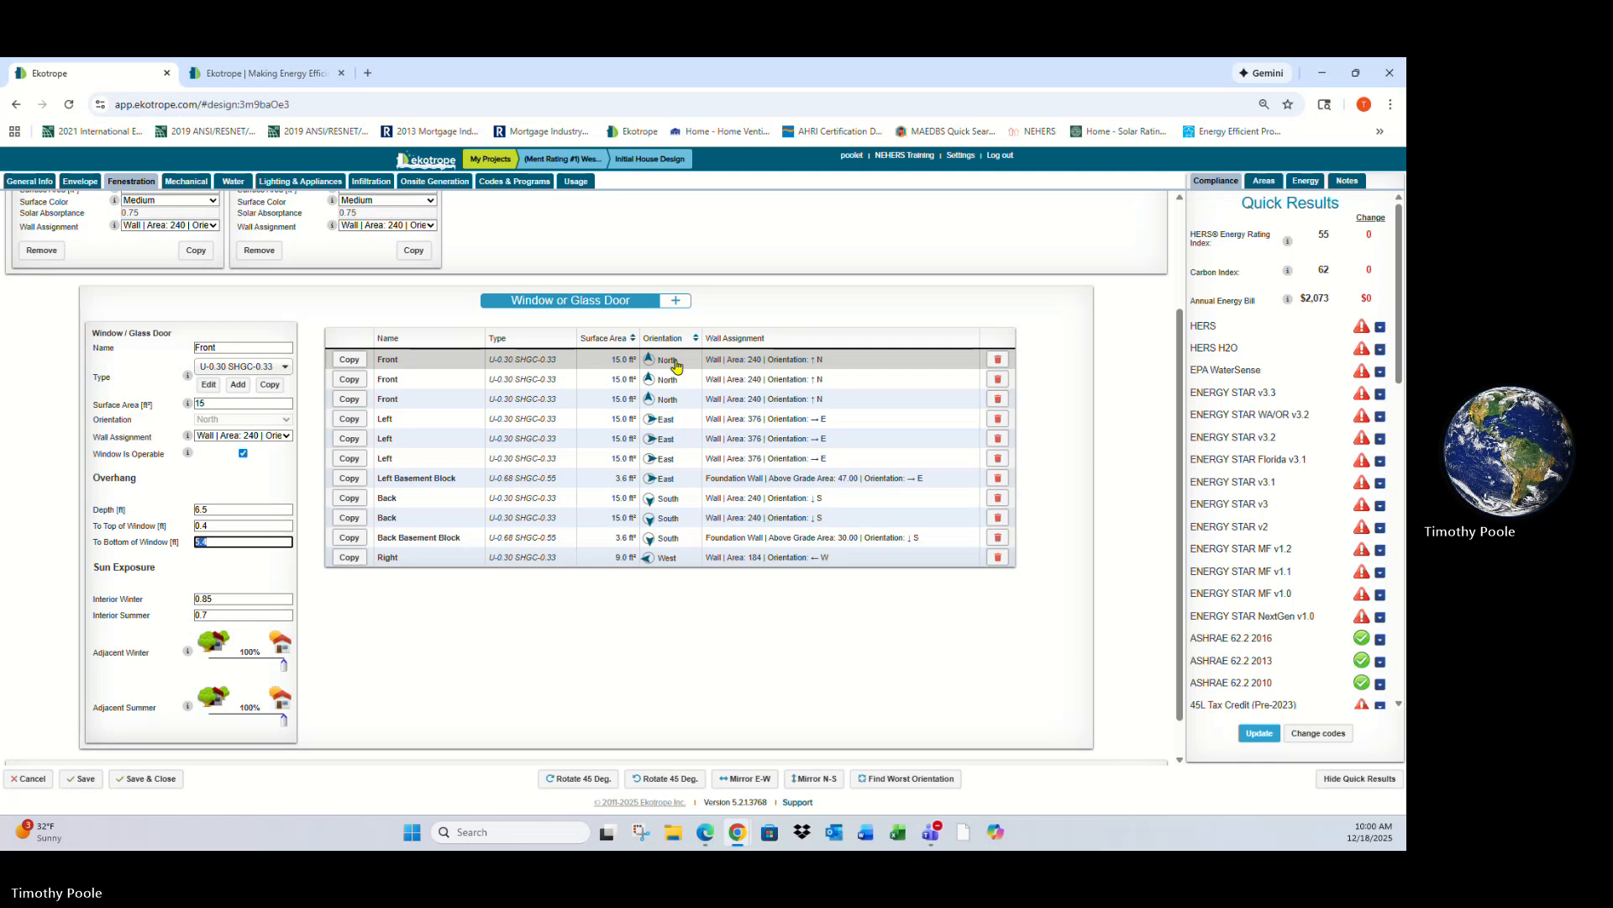
- Select the first front window and review its wall assignment options, keeping the north 240 ft² wall
click(436, 363)
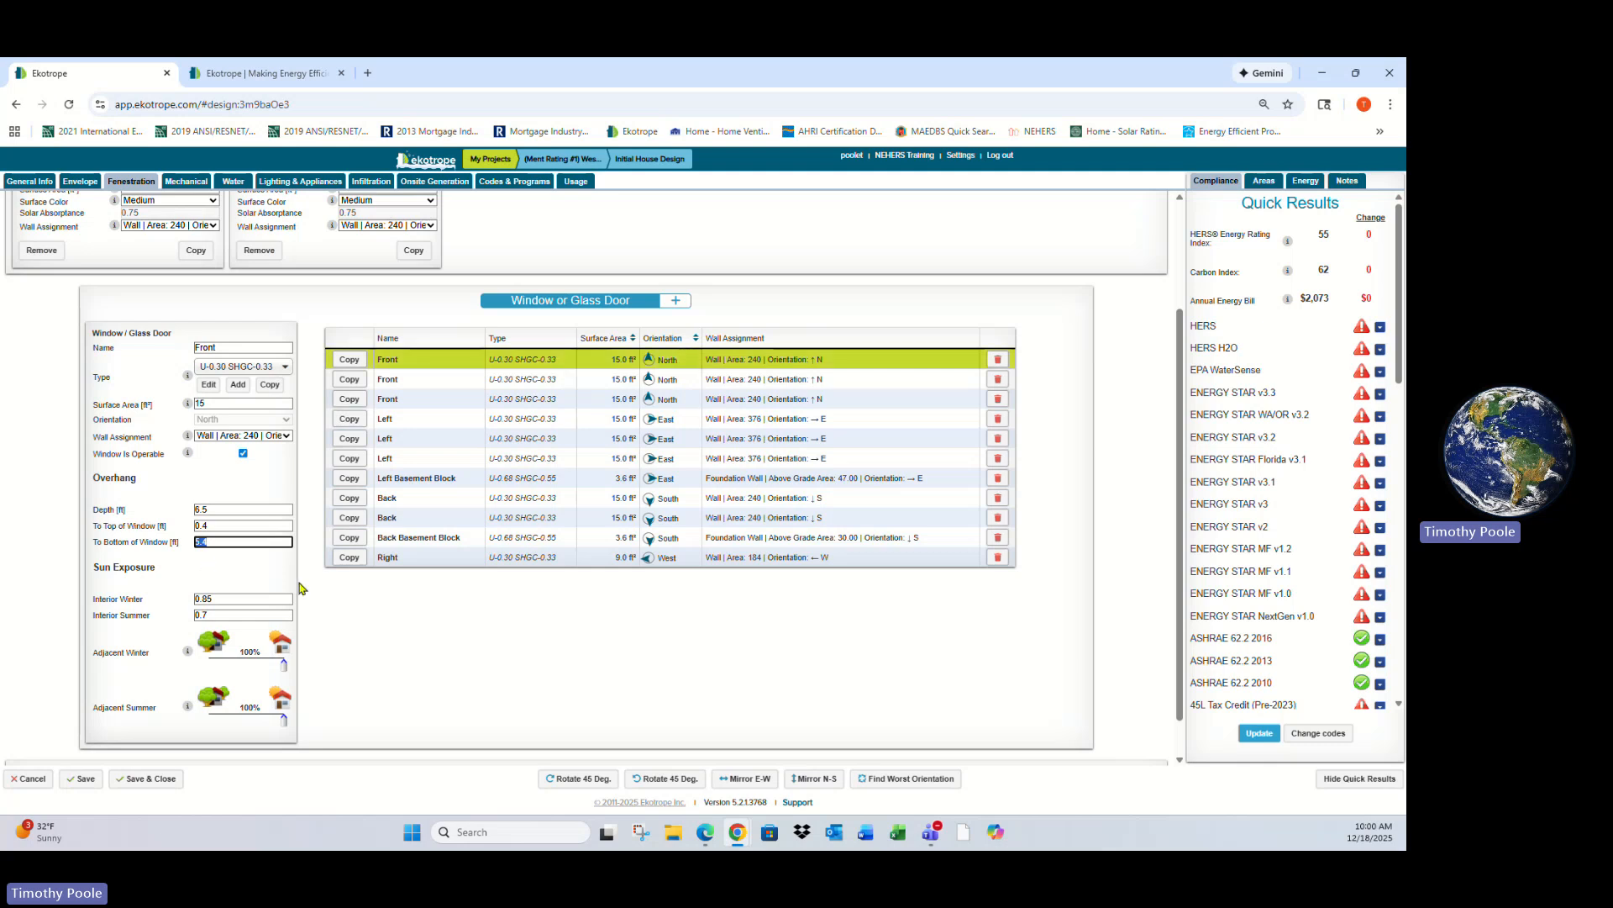
click(225, 422)
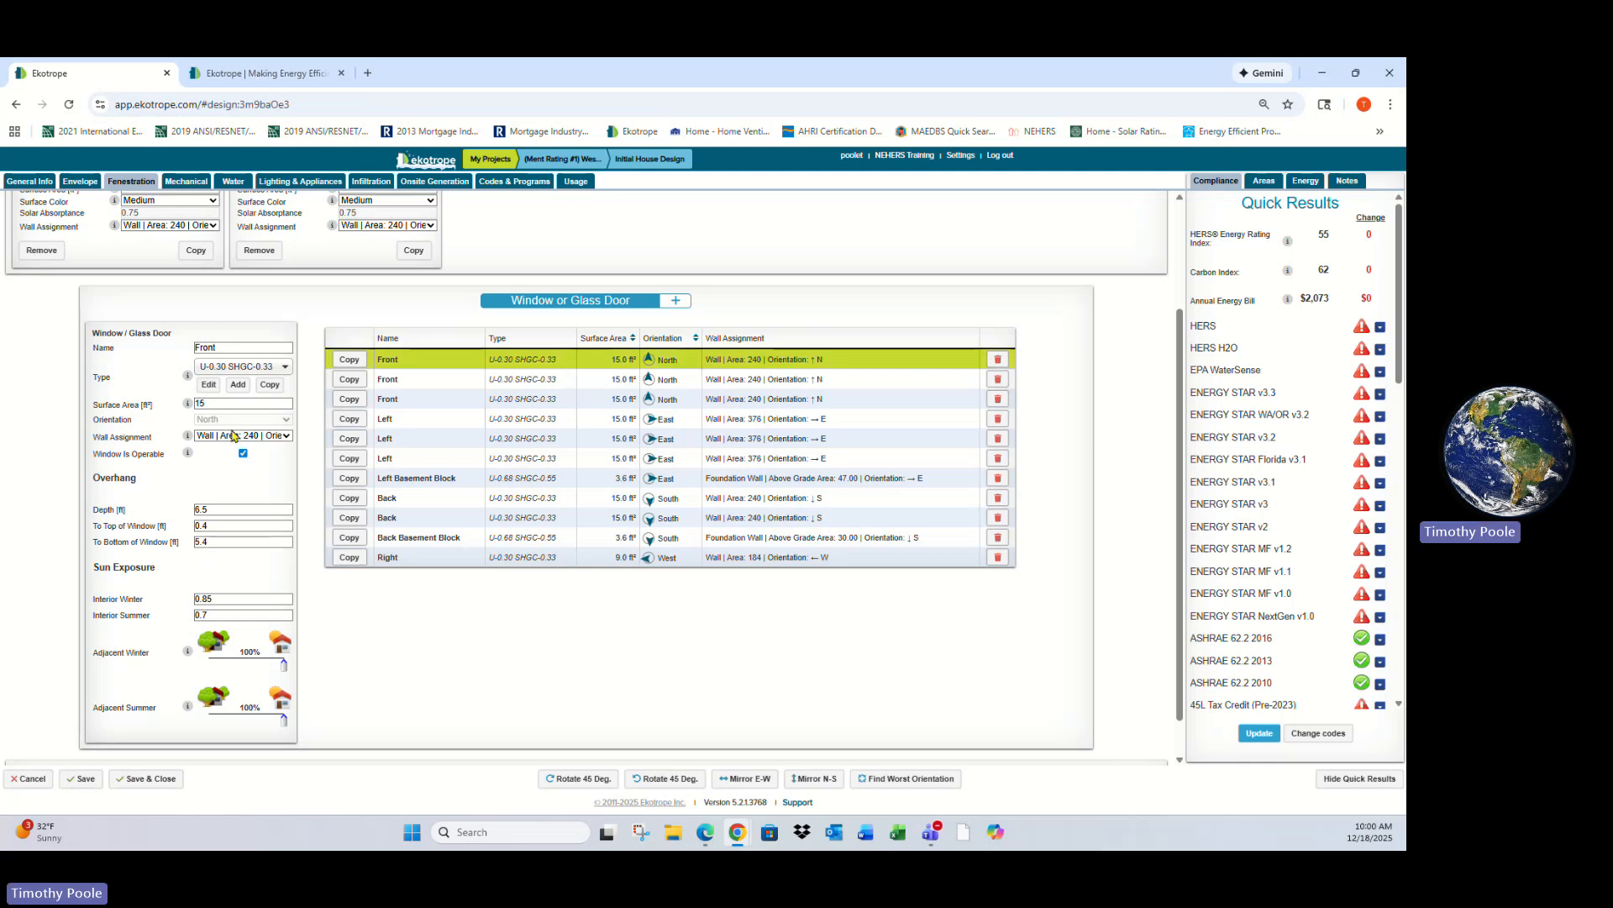
click(236, 436)
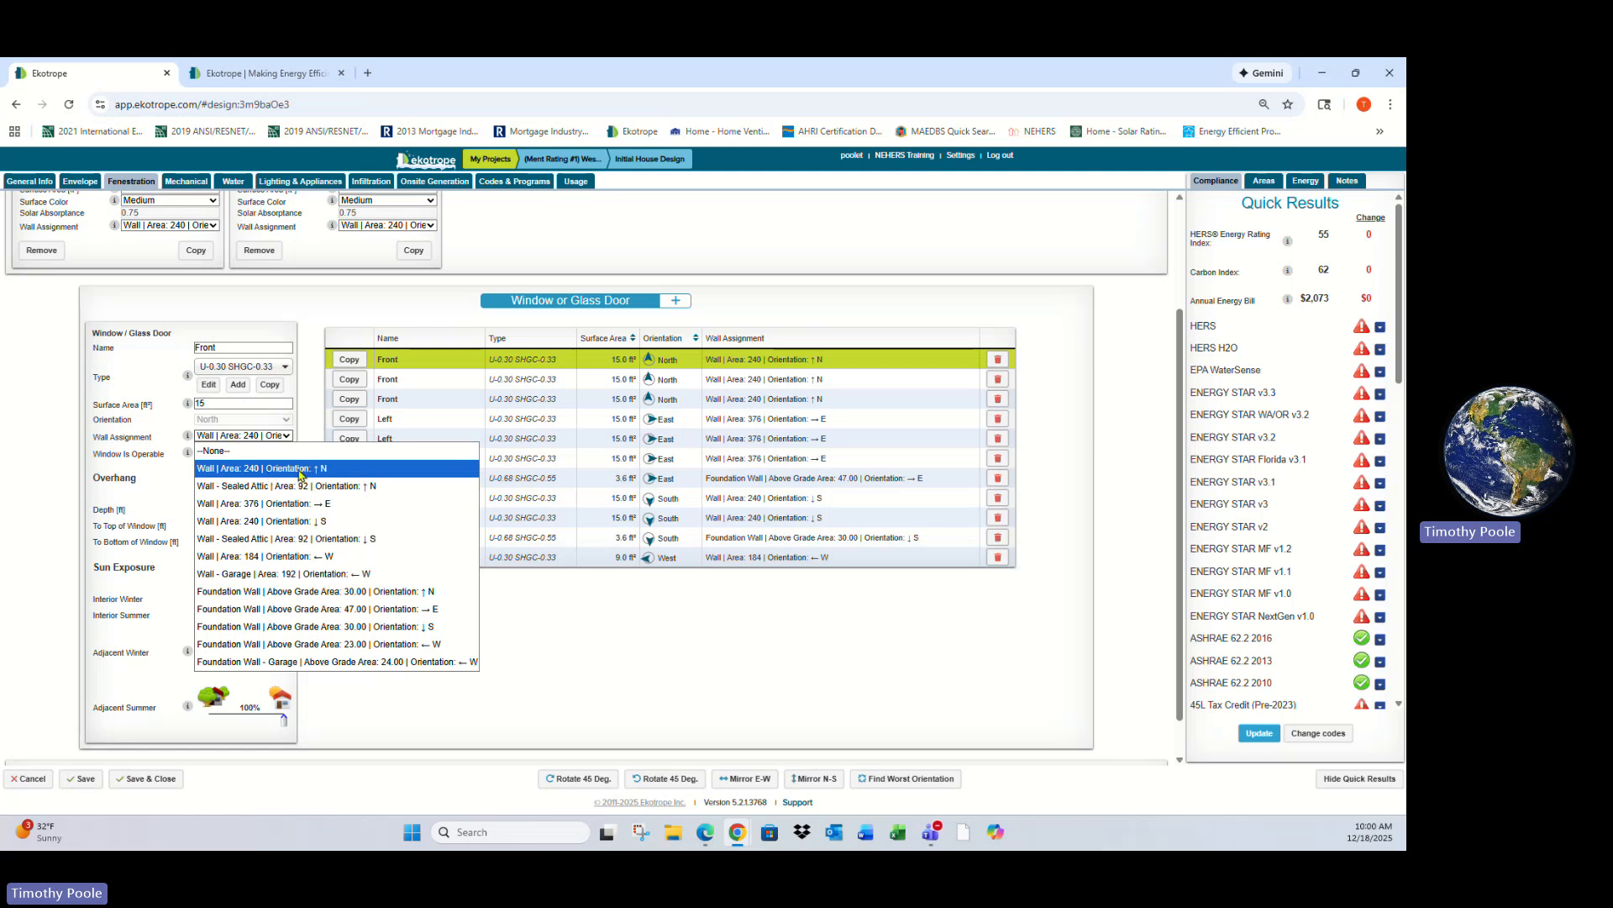
click(303, 475)
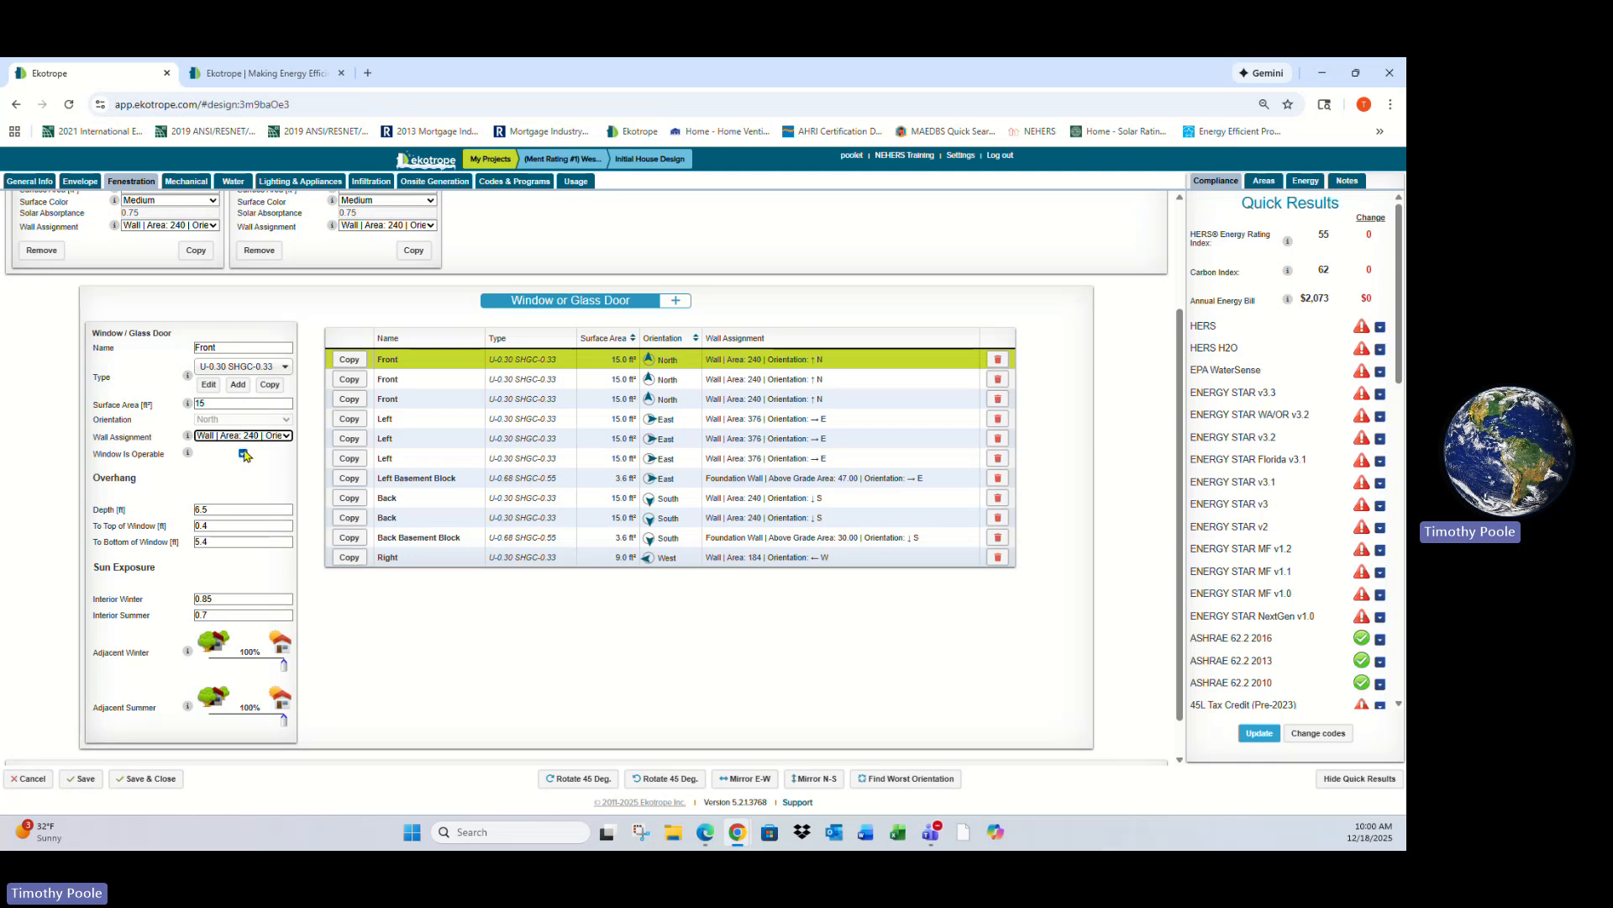
scroll(265, 464, down, 1)
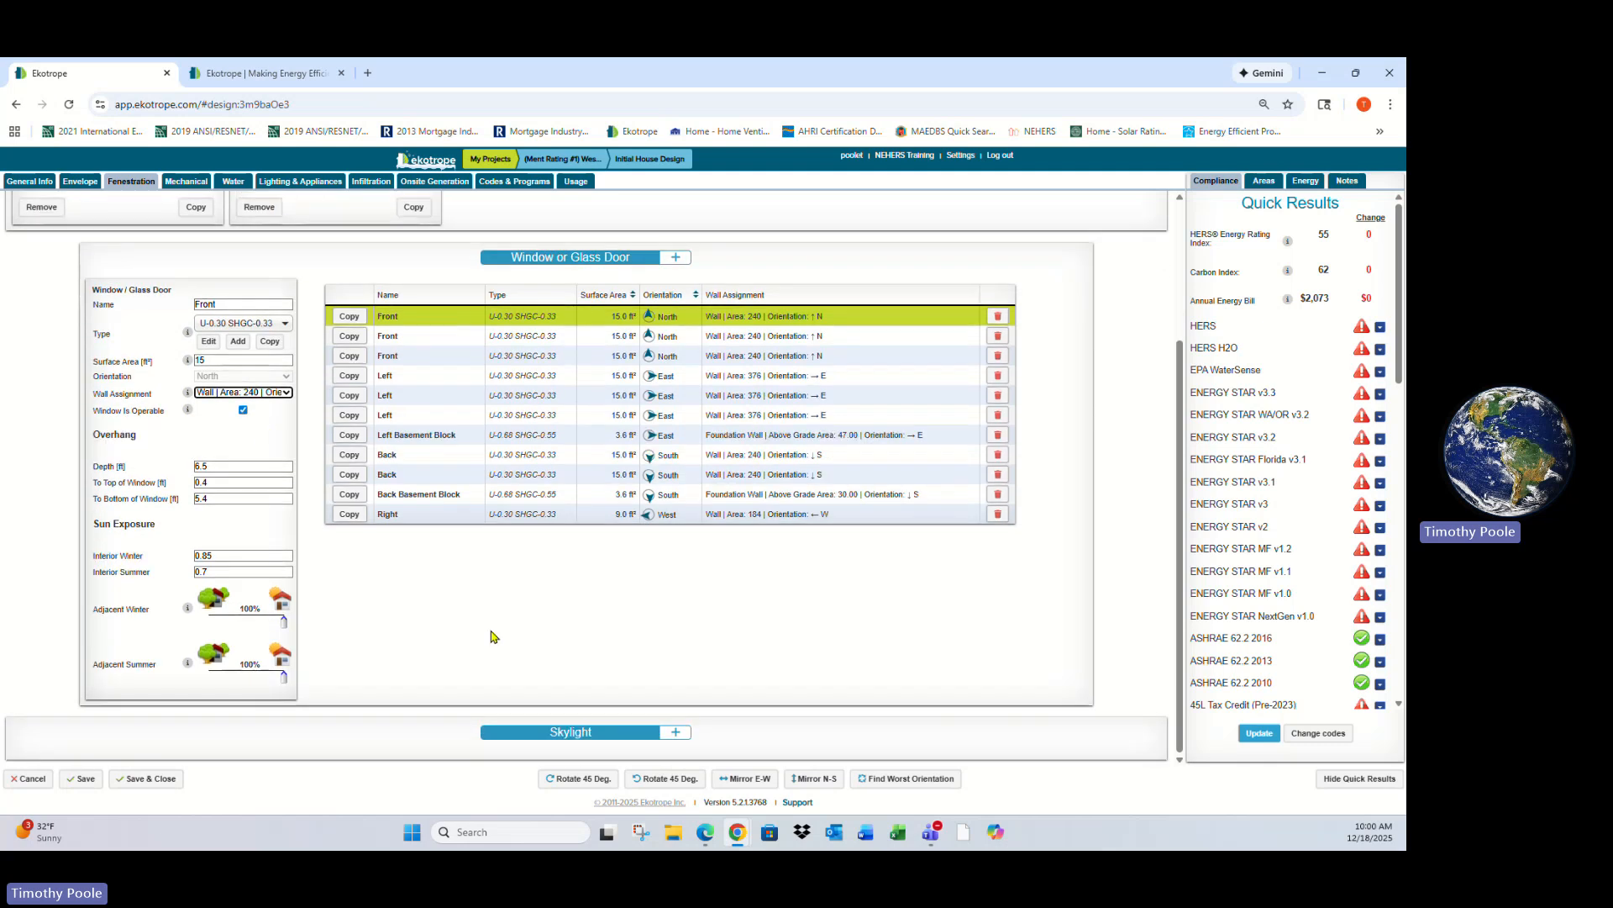
scroll(601, 645, up, 3)
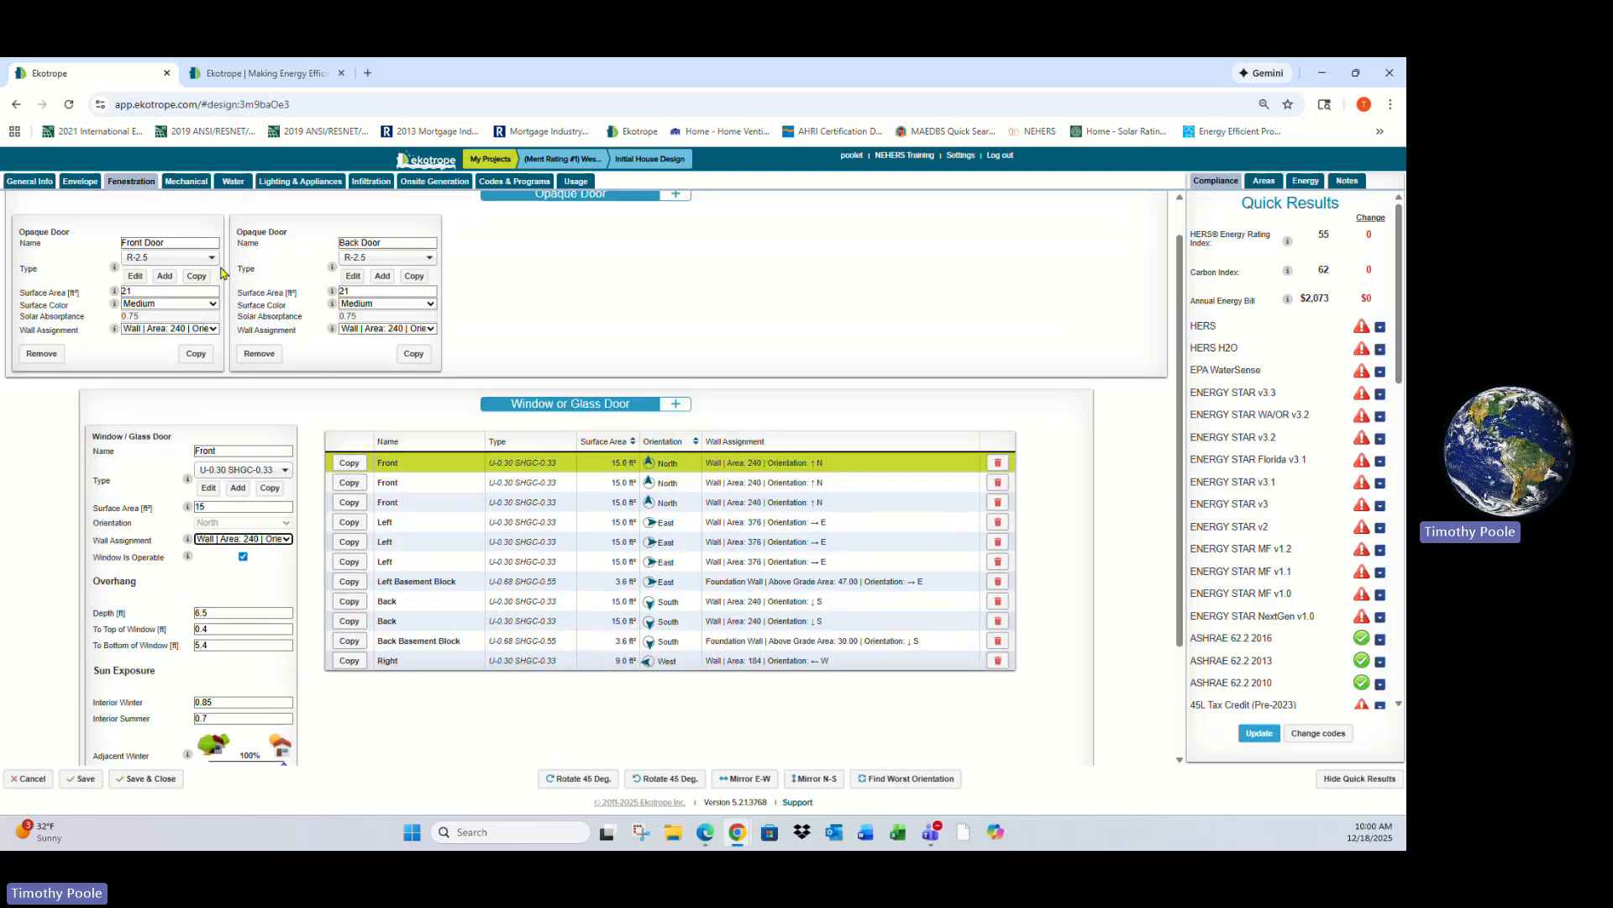
- Open the mechanical inputs and review the equipment and the distribution system type options, keeping Forced Air
click(190, 186)
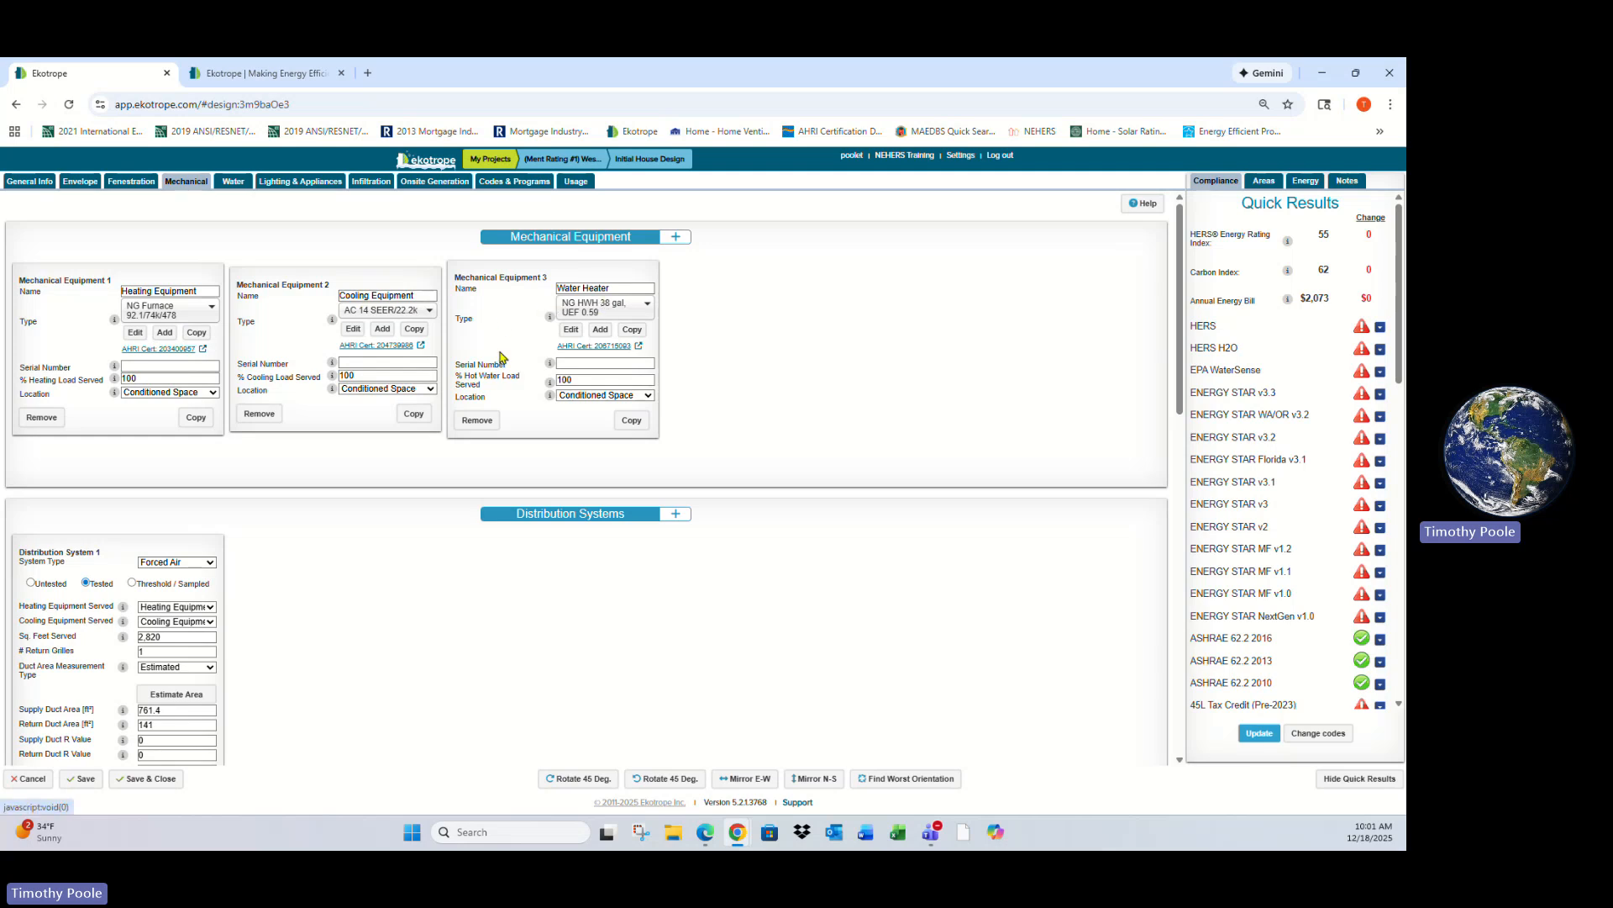
scroll(728, 433, down, 2)
scroll(727, 434, down, 1)
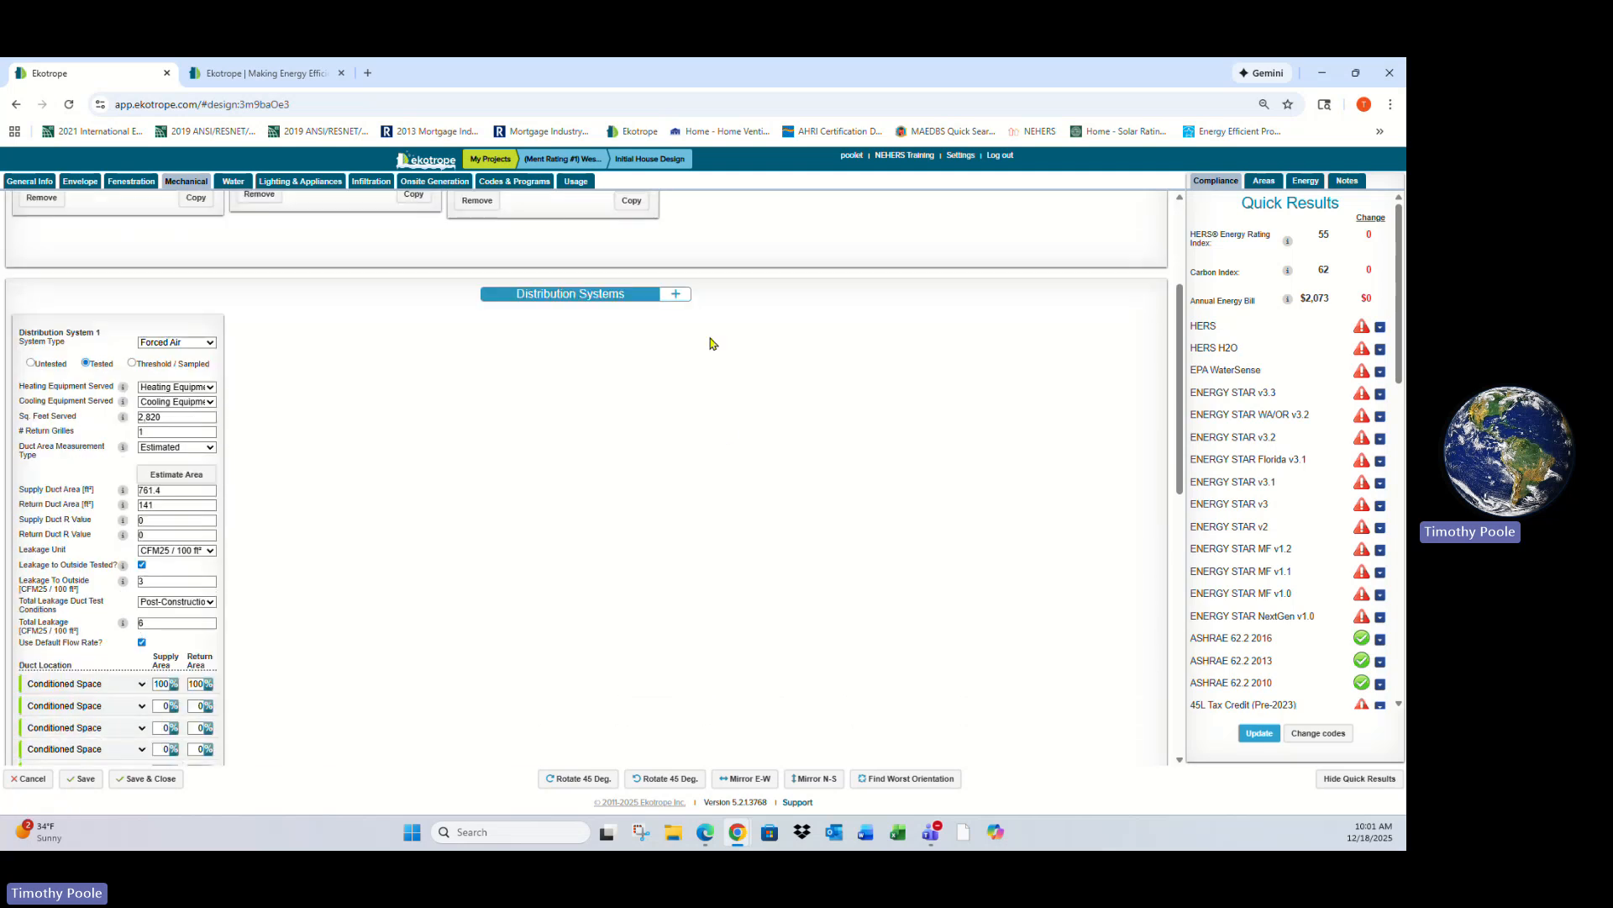
click(210, 344)
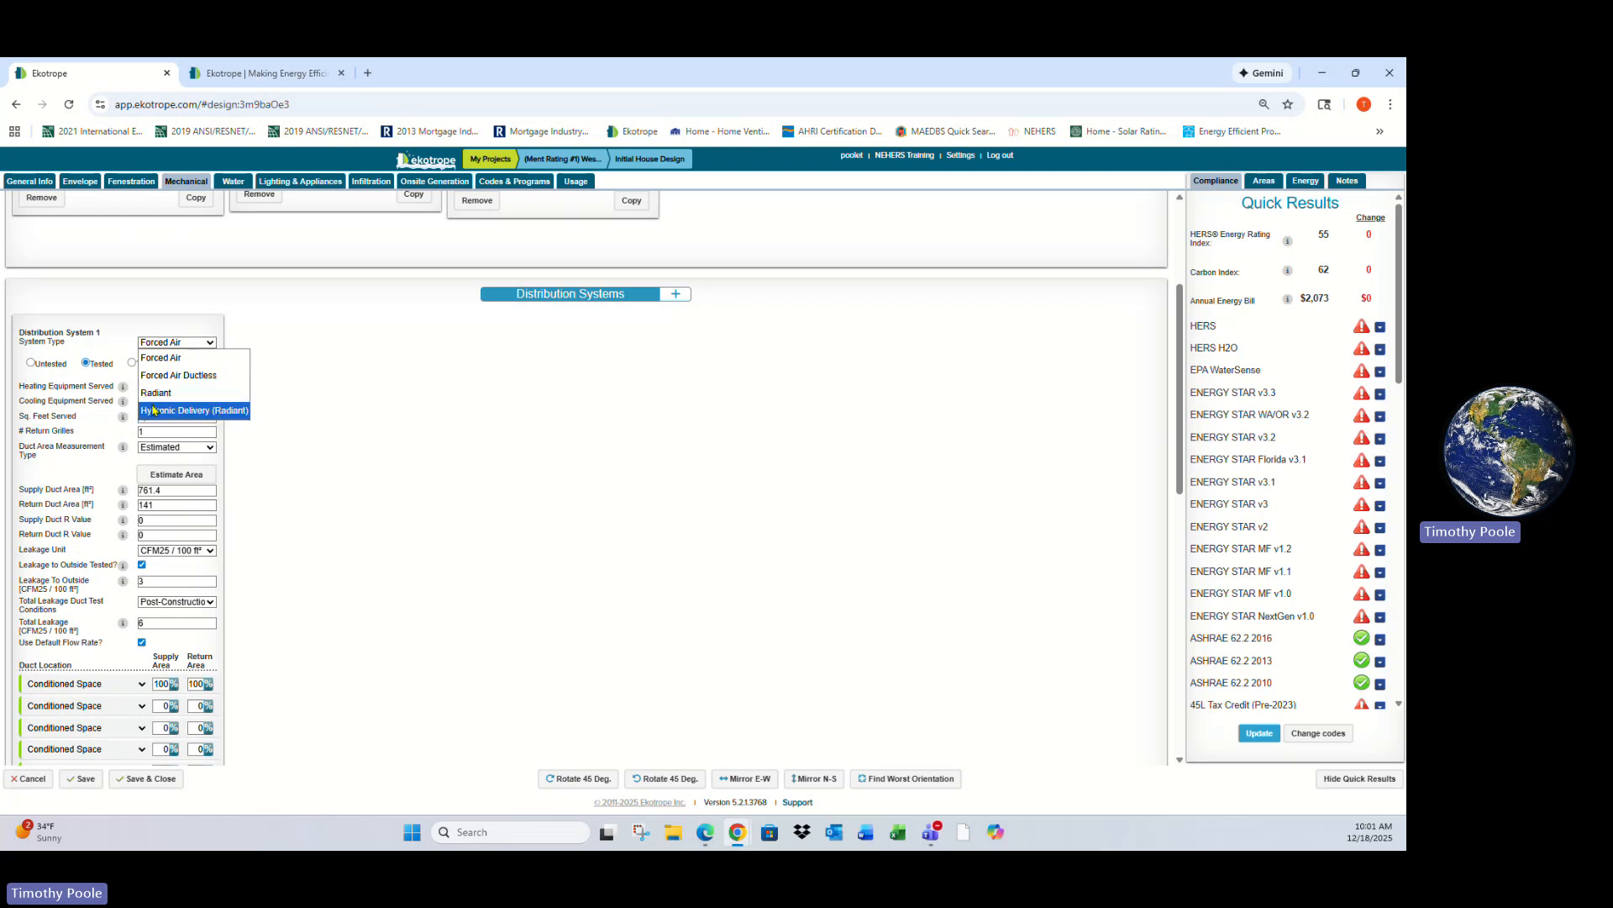
click(190, 363)
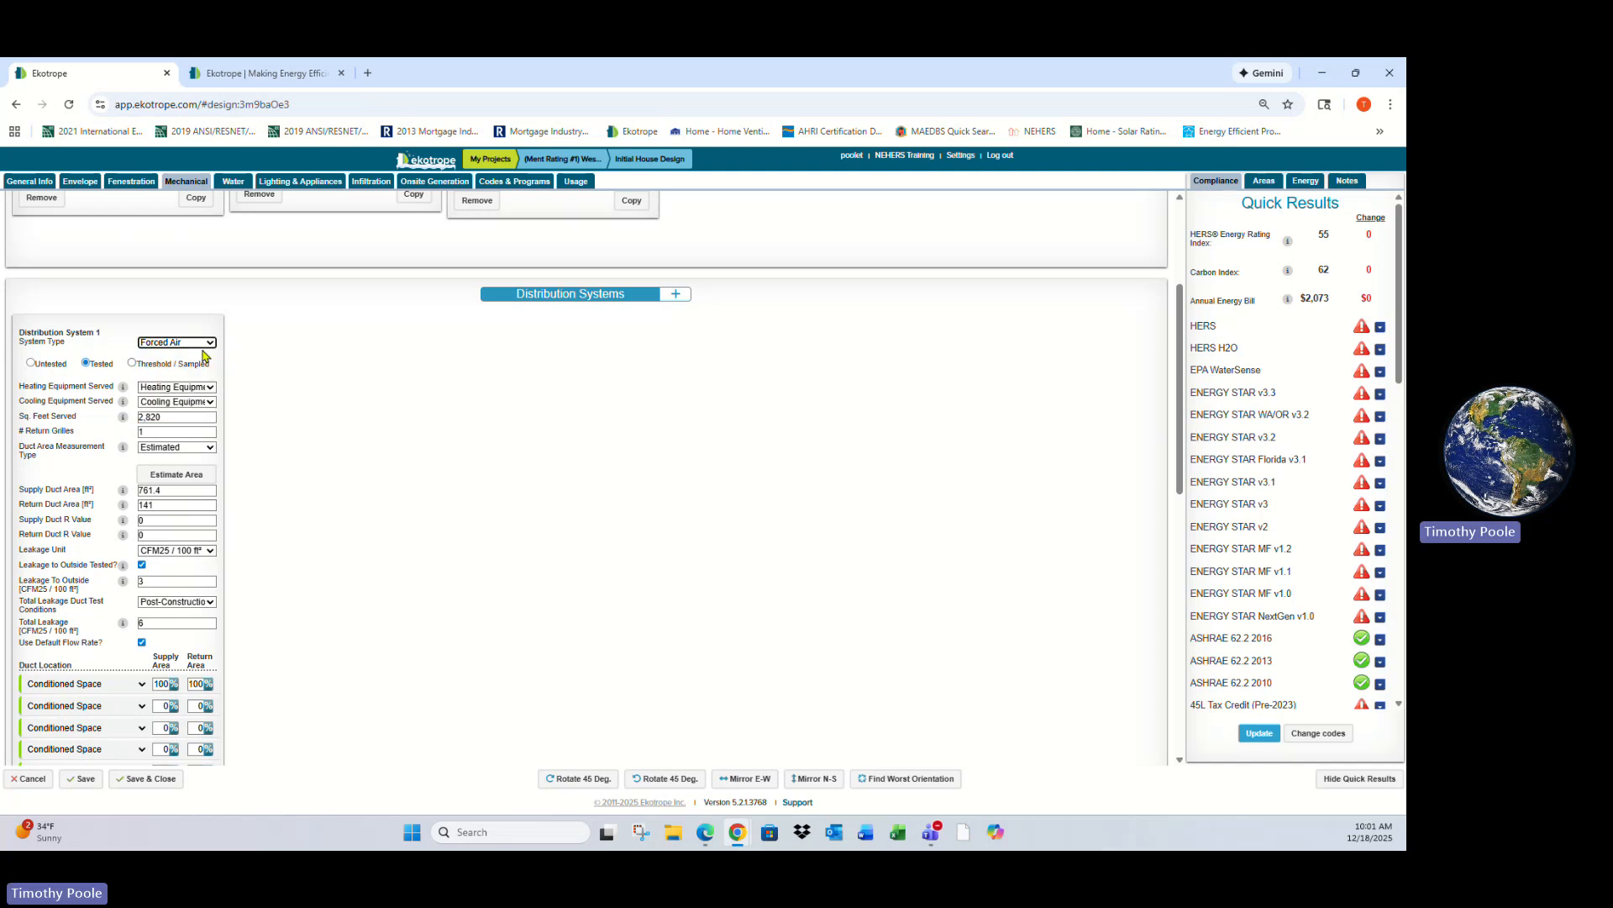
click(202, 345)
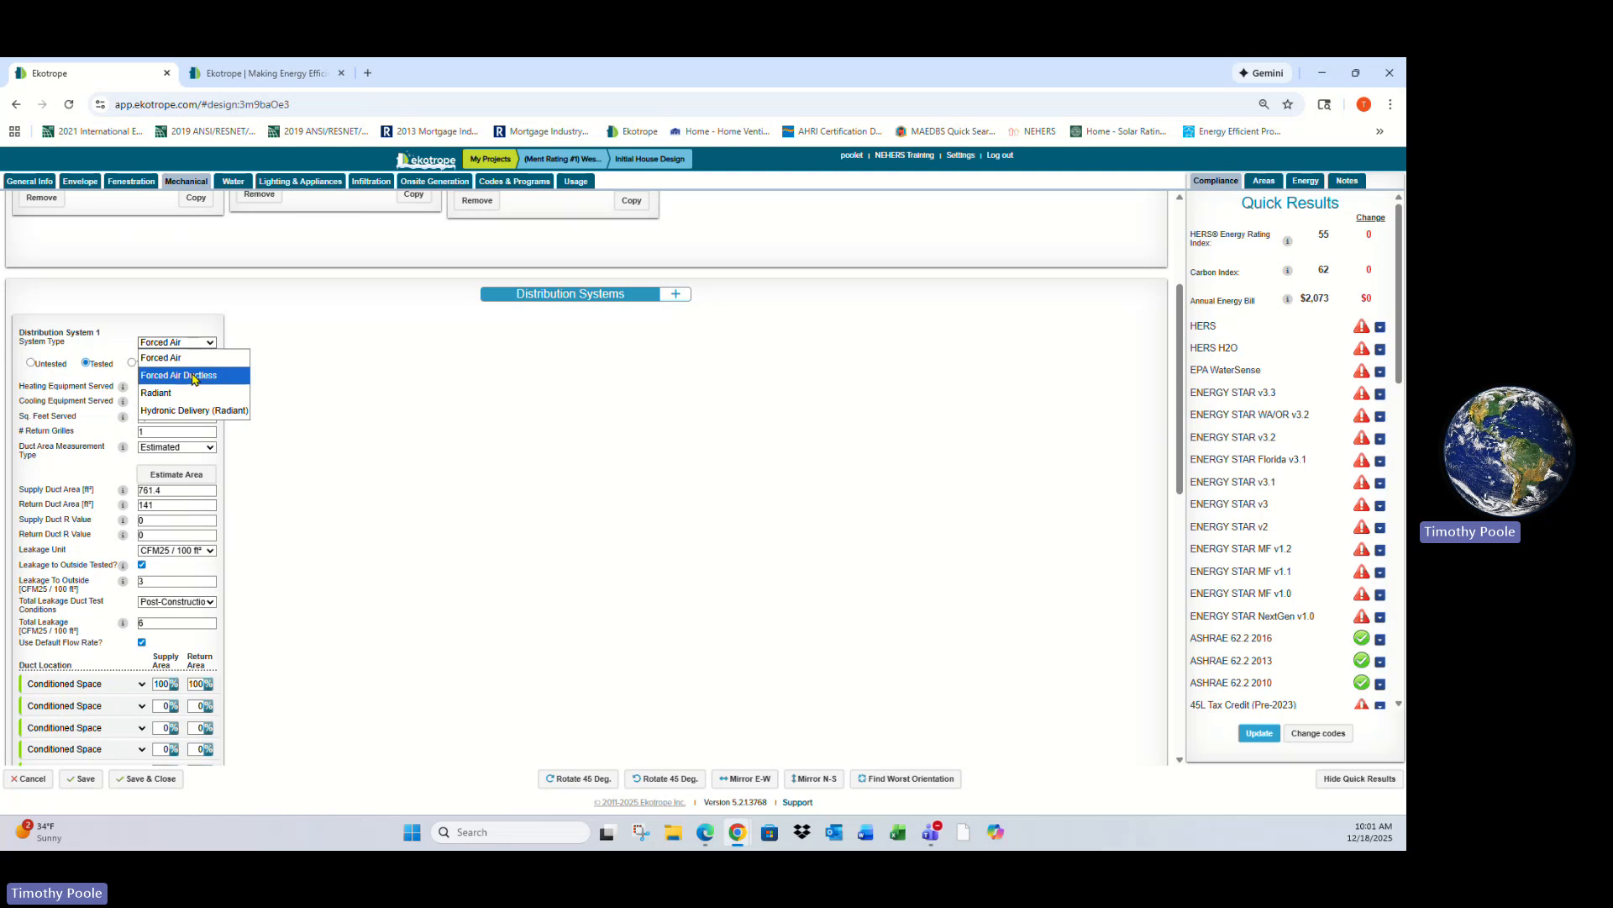
click(194, 344)
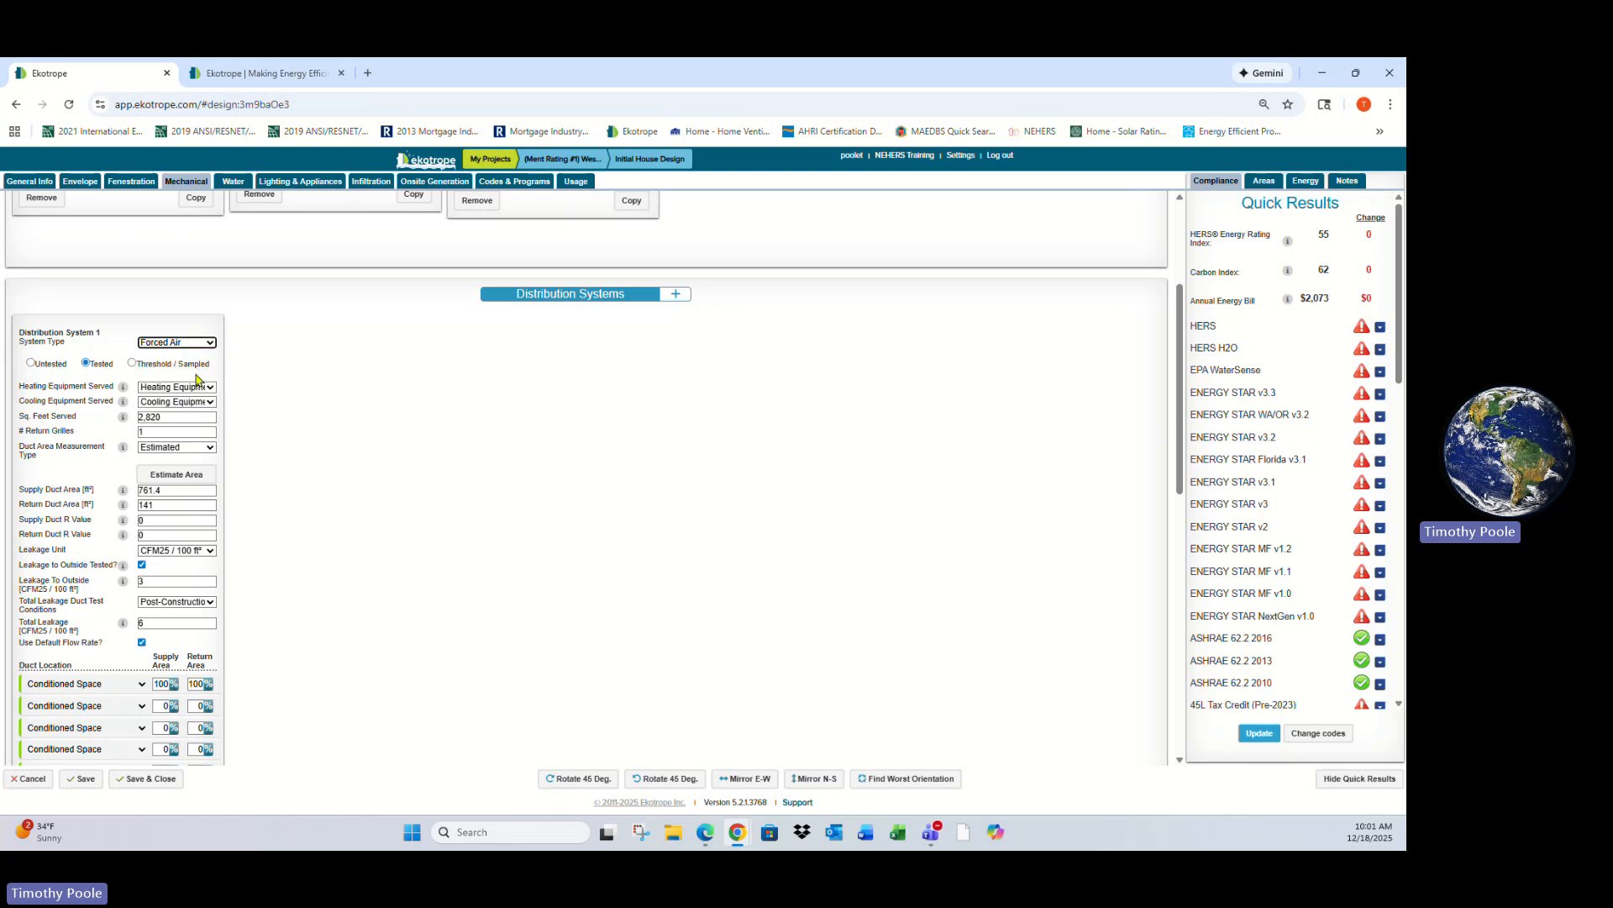
scroll(397, 403, up, 2)
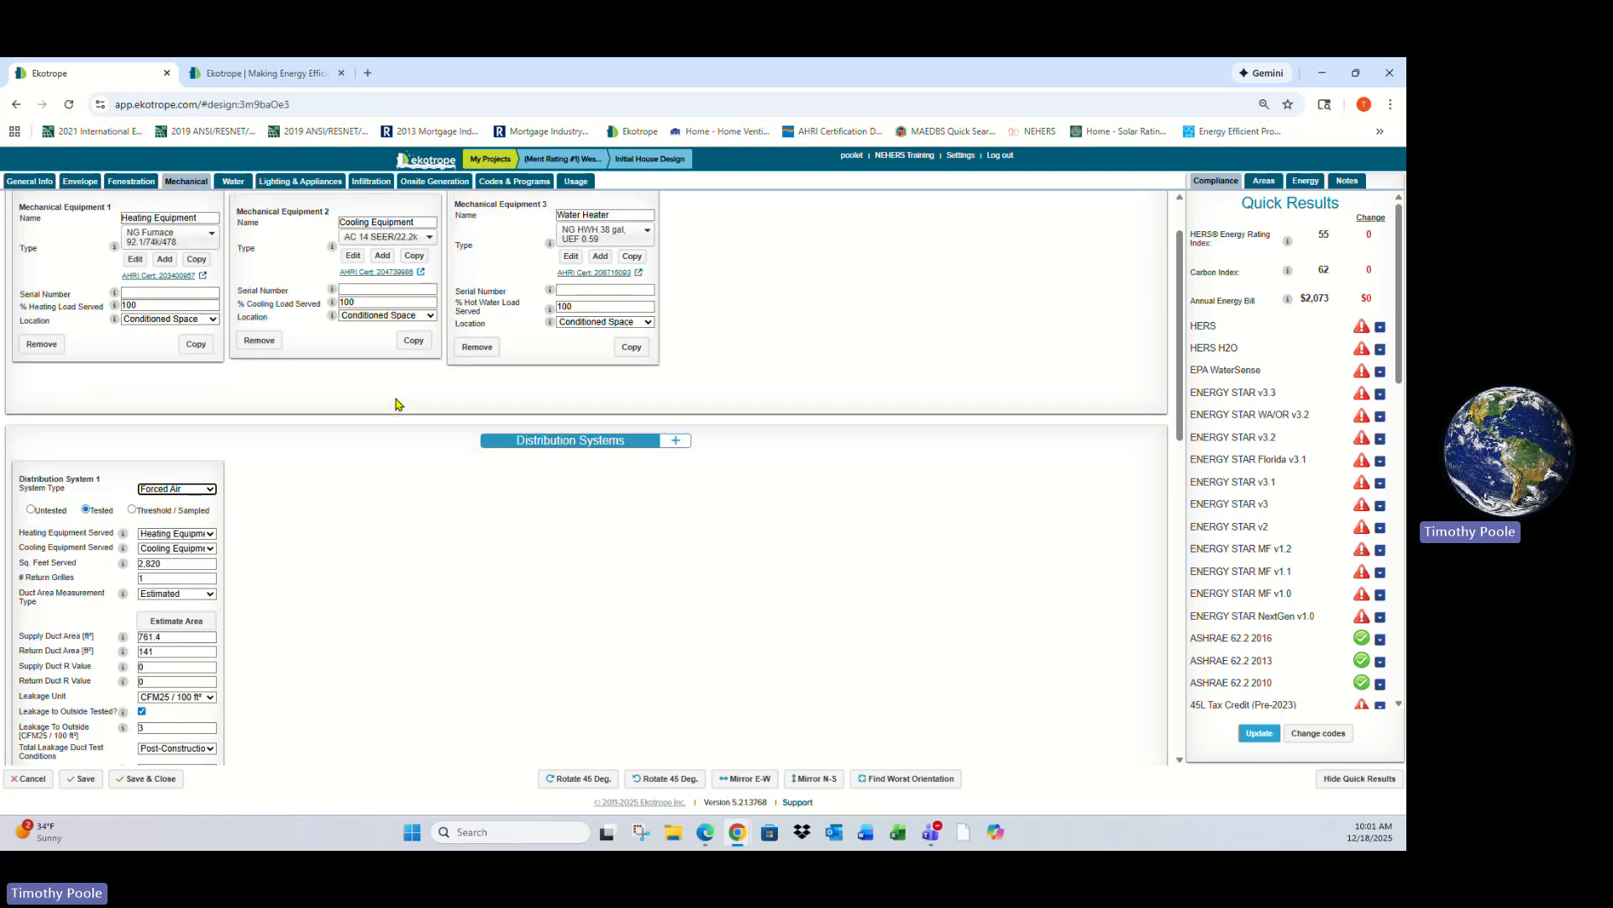
scroll(396, 403, down, 2)
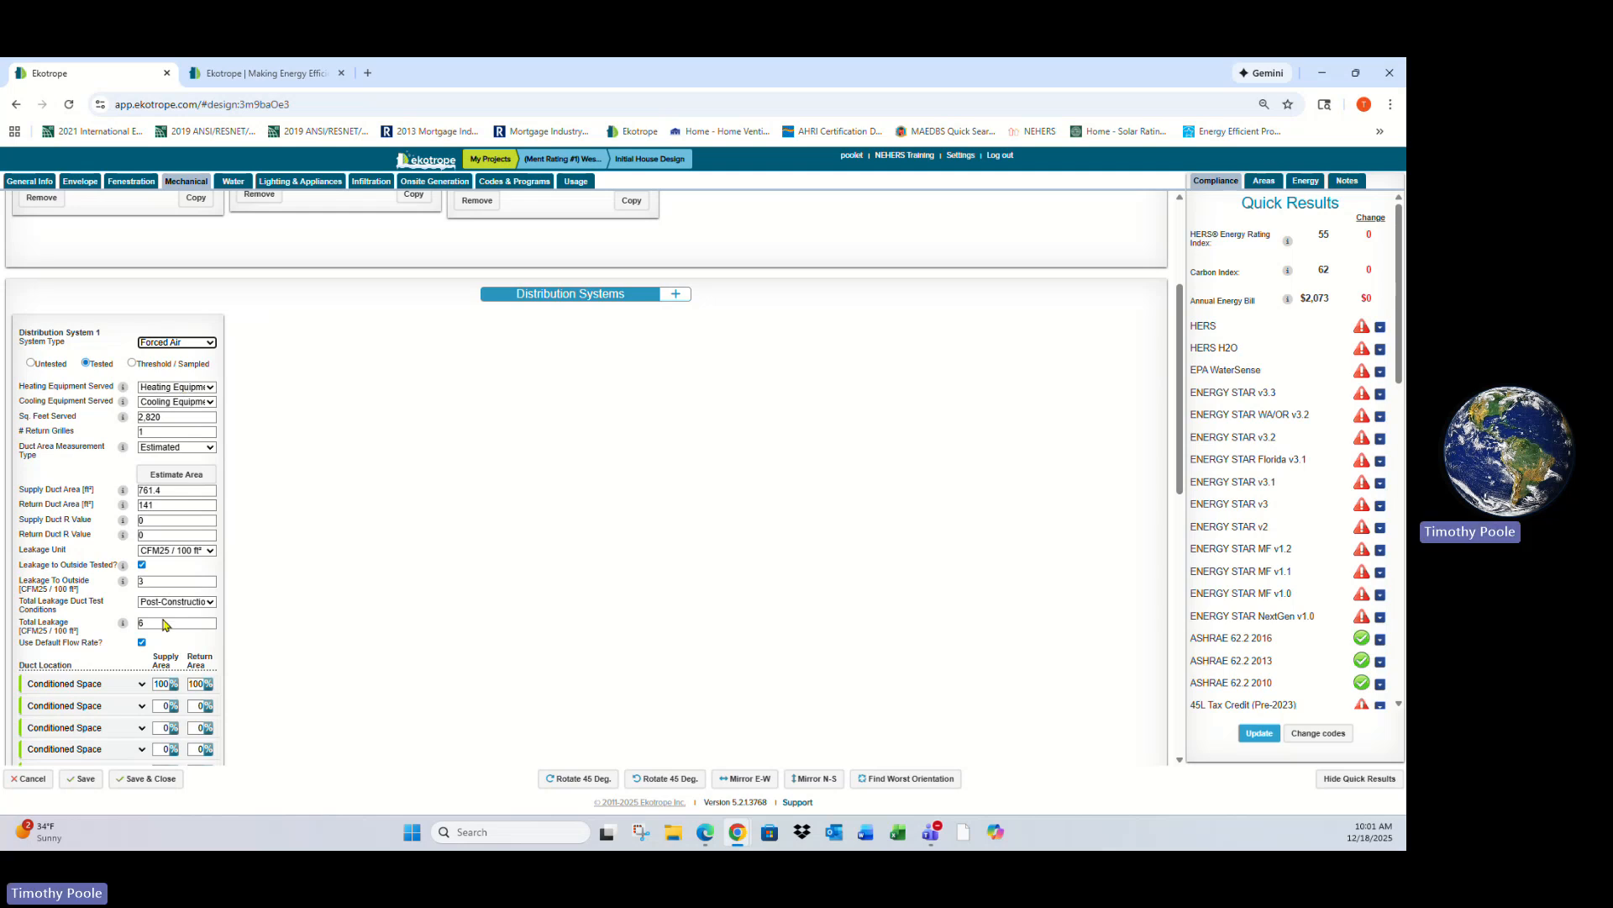
scroll(336, 577, down, 1)
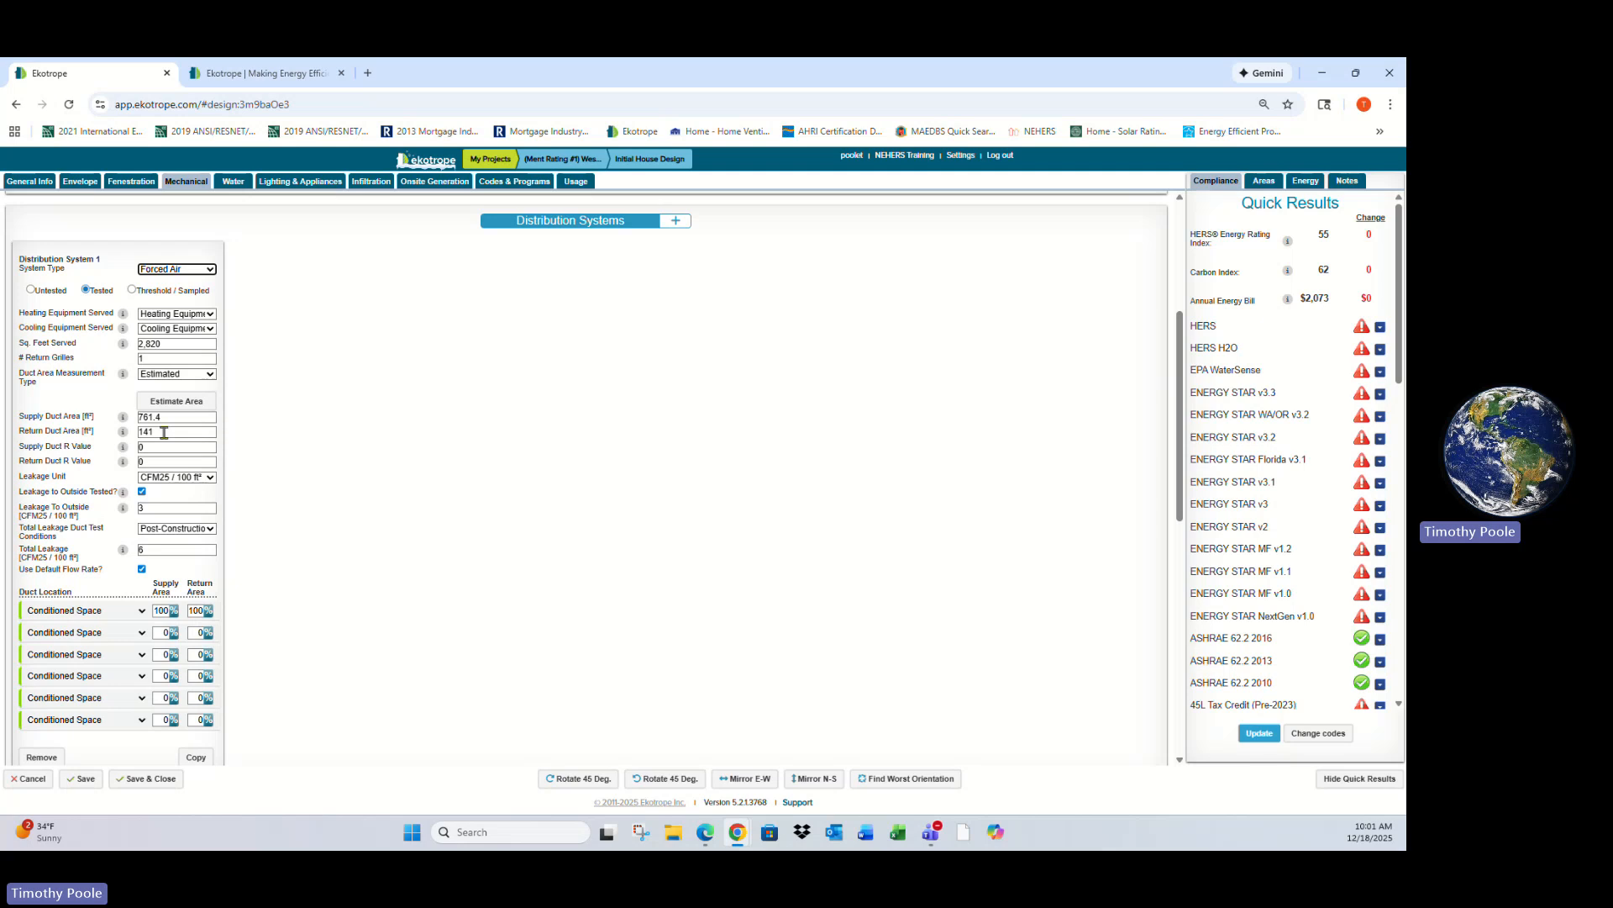
- Review the duct leakage fields and the duct location options for the second duct row
double_click(163, 509)
click(151, 551)
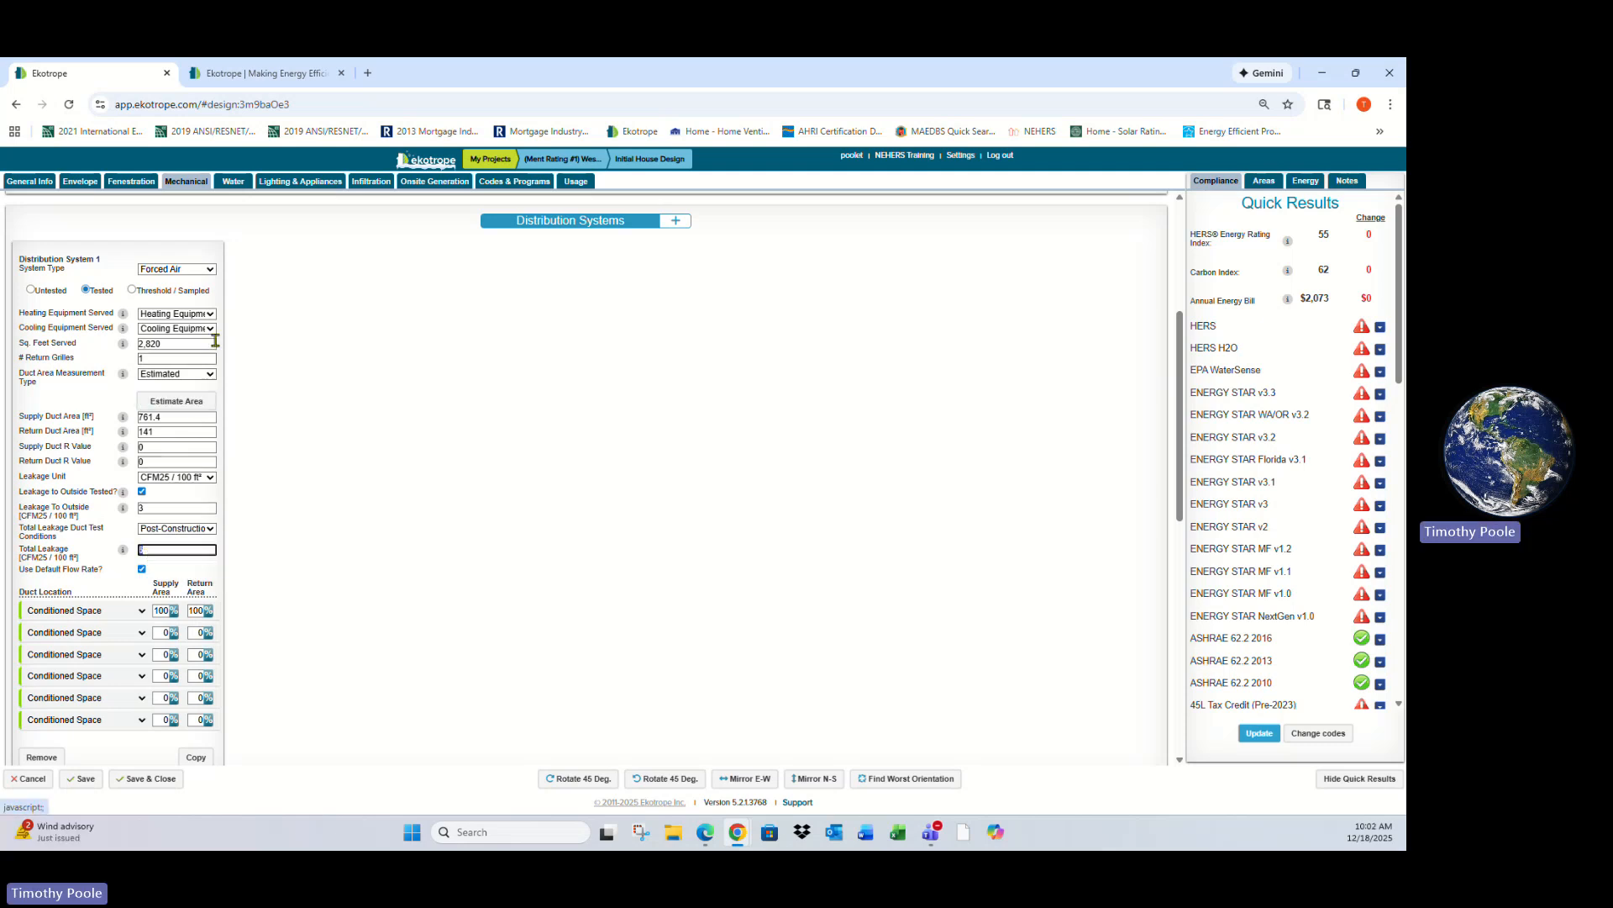
scroll(305, 488, down, 2)
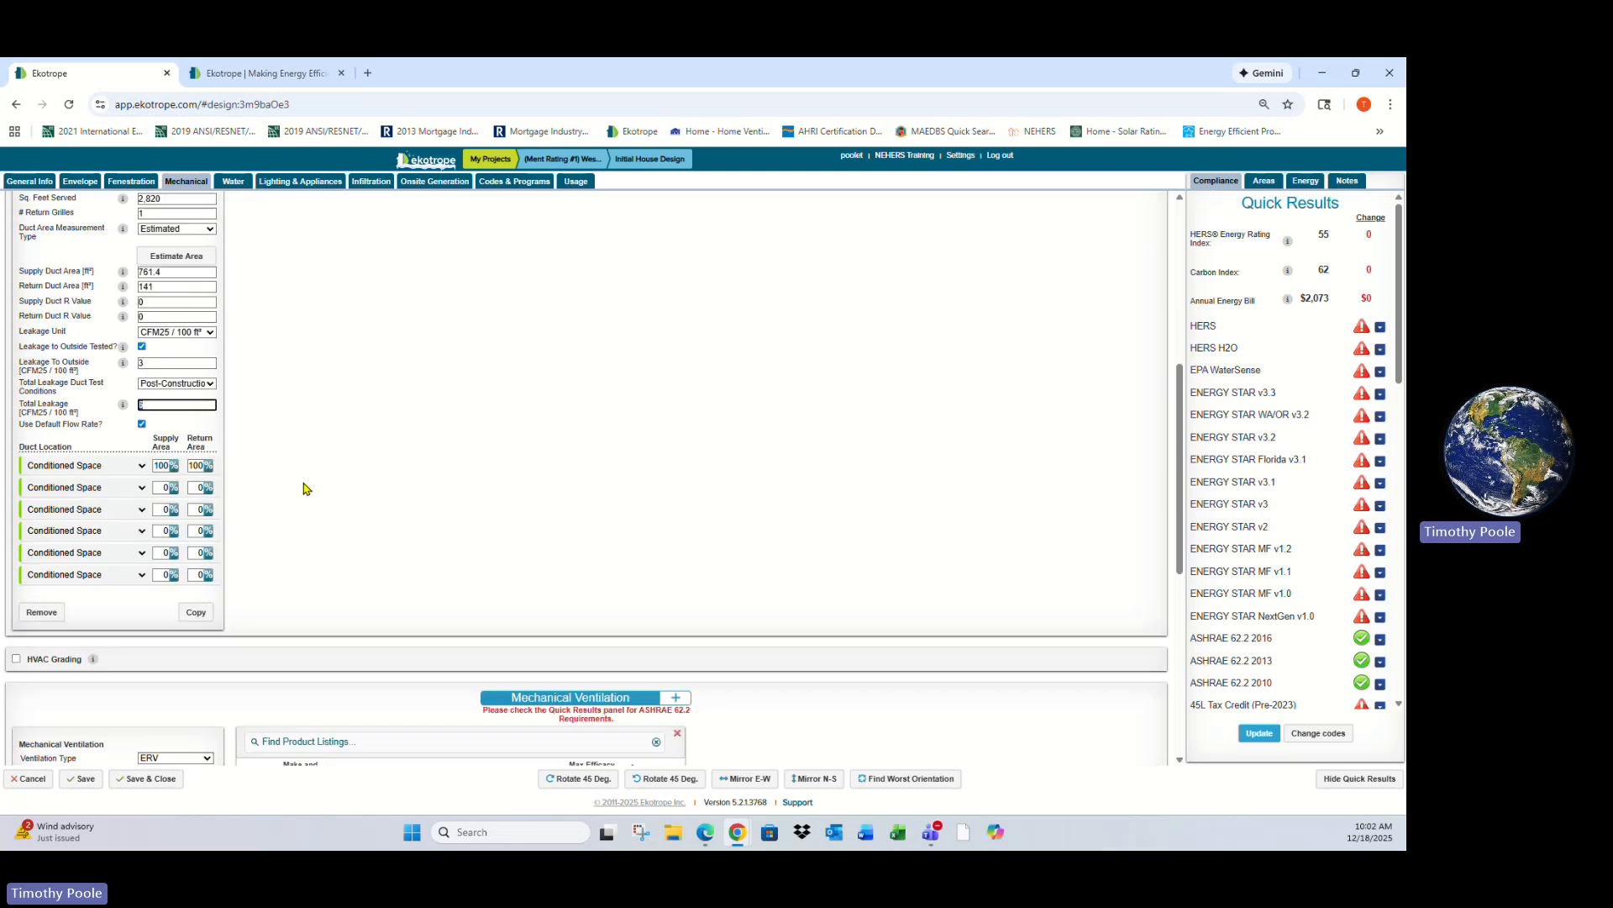
click(143, 489)
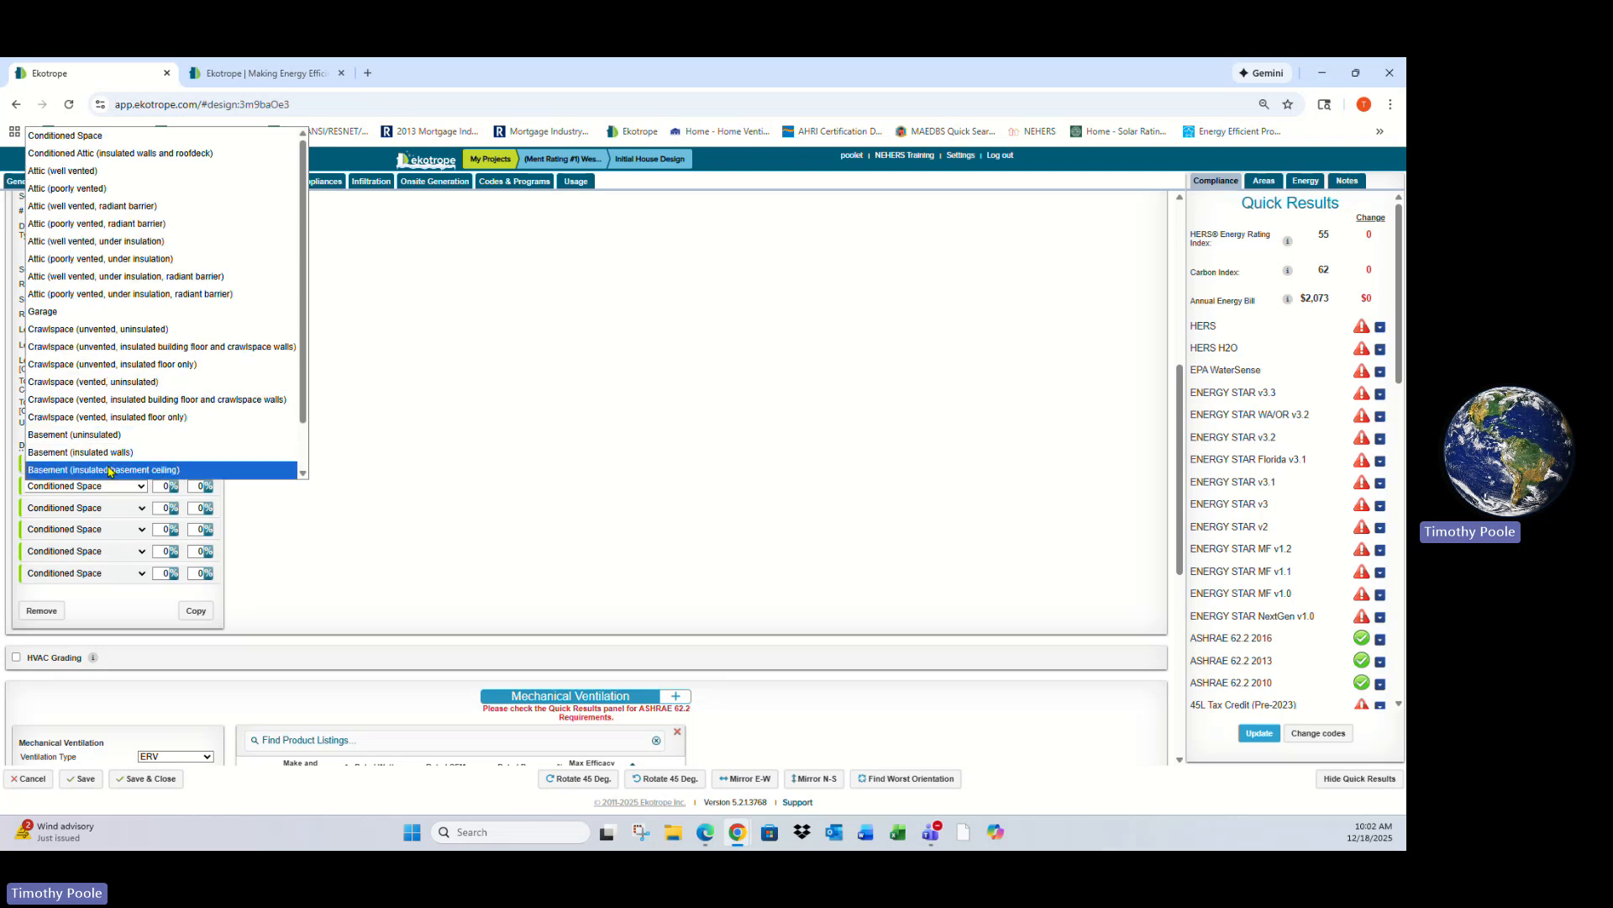
click(326, 516)
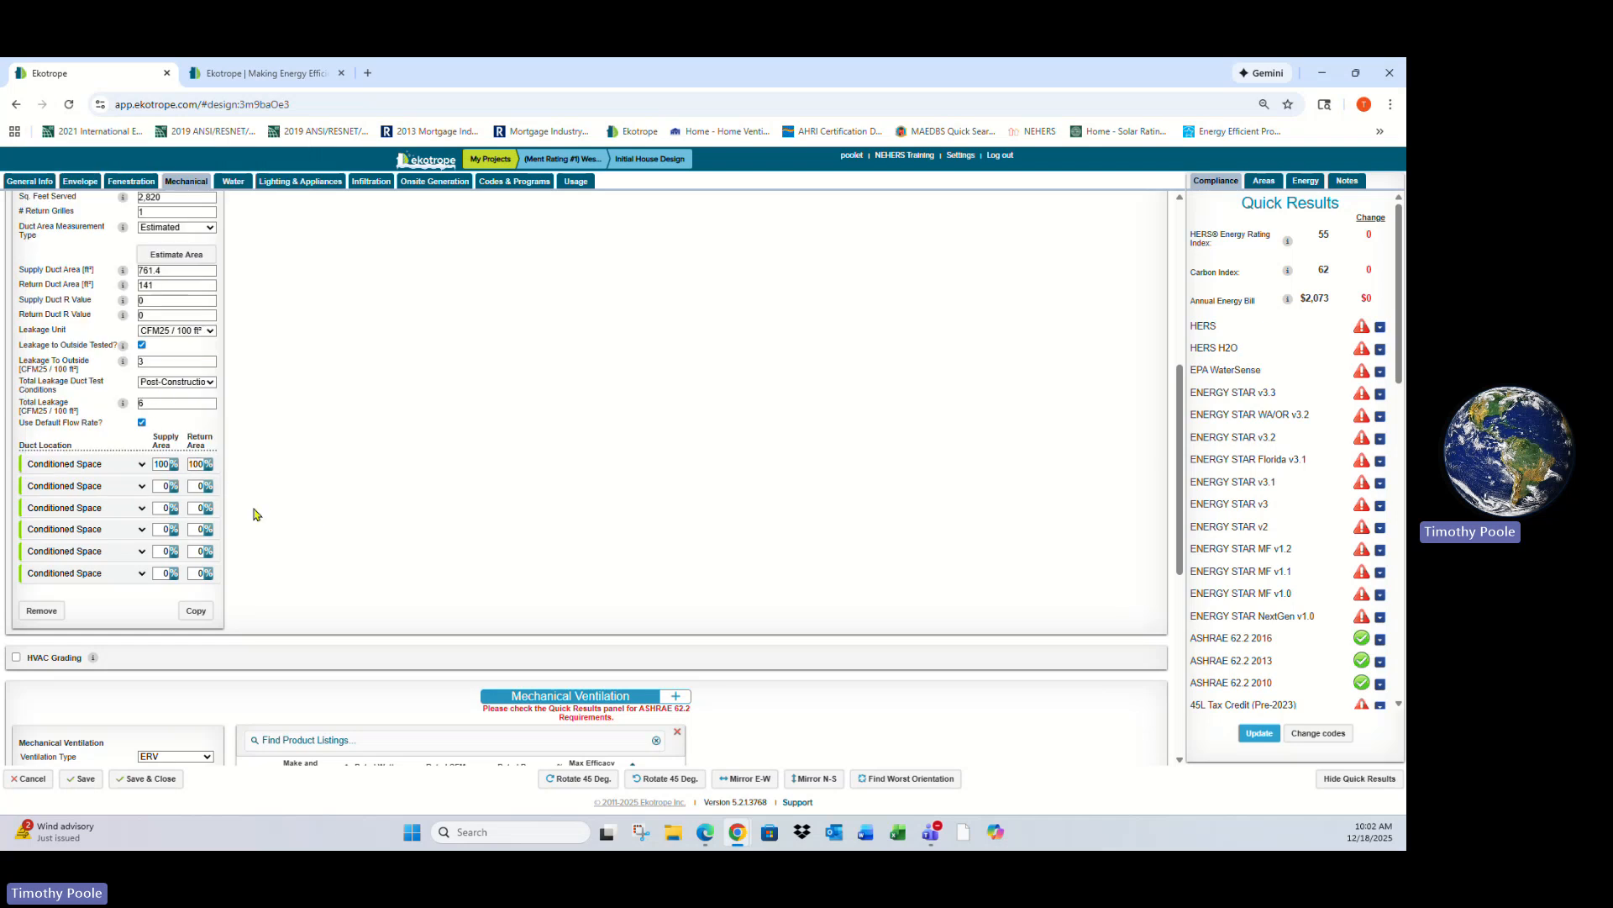
- Review the ERV mechanical ventilation settings and the available ventilation type options
scroll(257, 513, down, 3)
scroll(84, 437, down, 2)
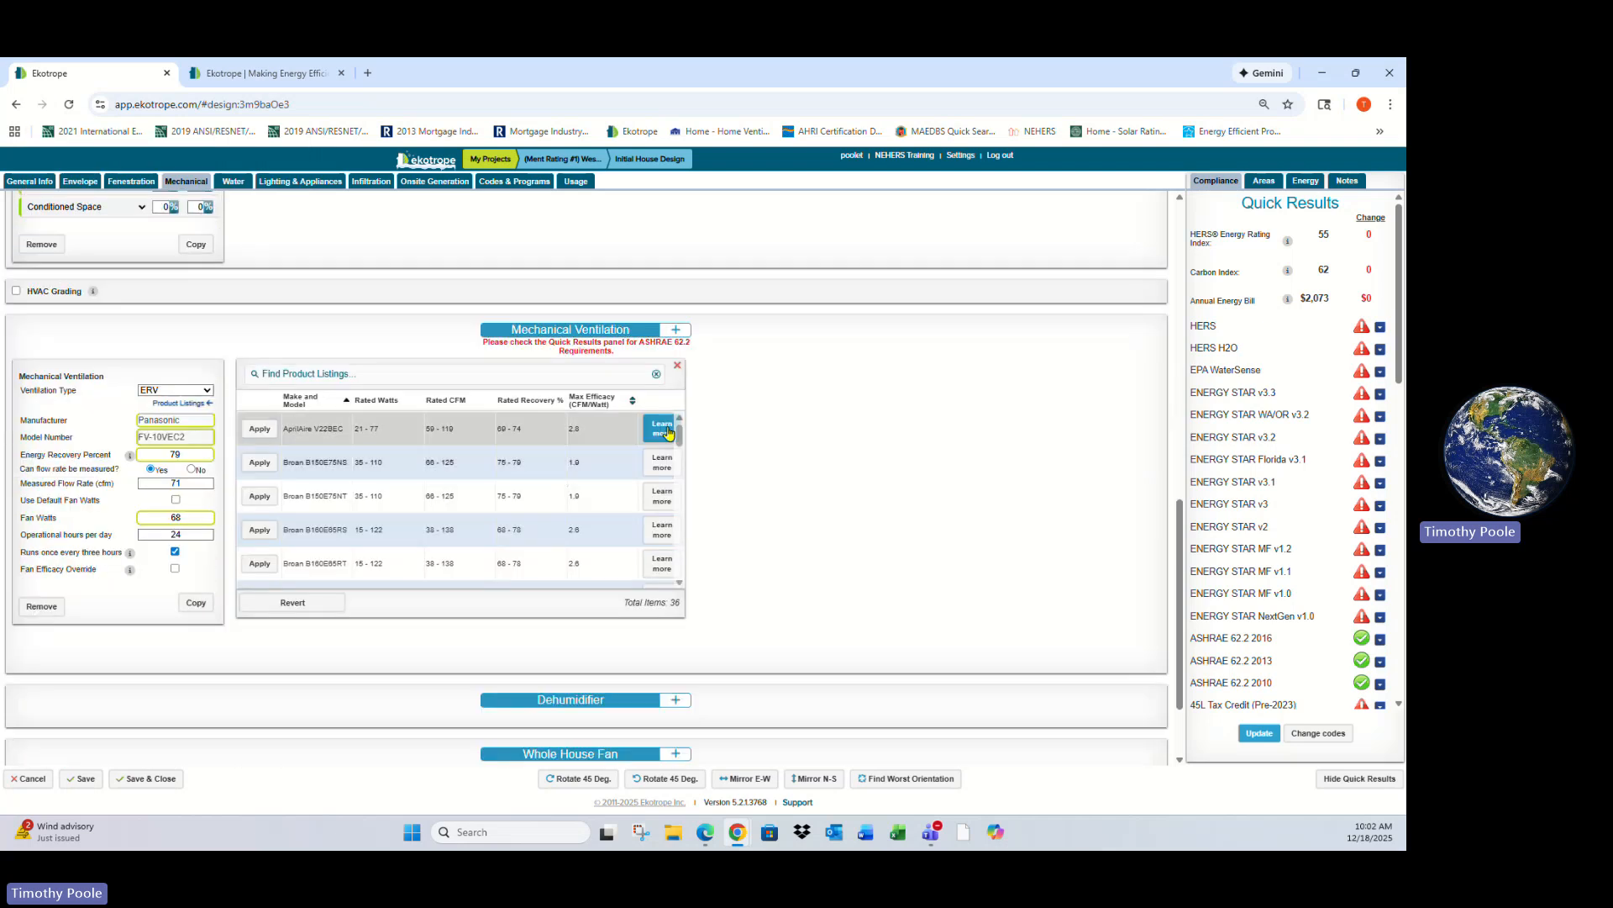
click(198, 391)
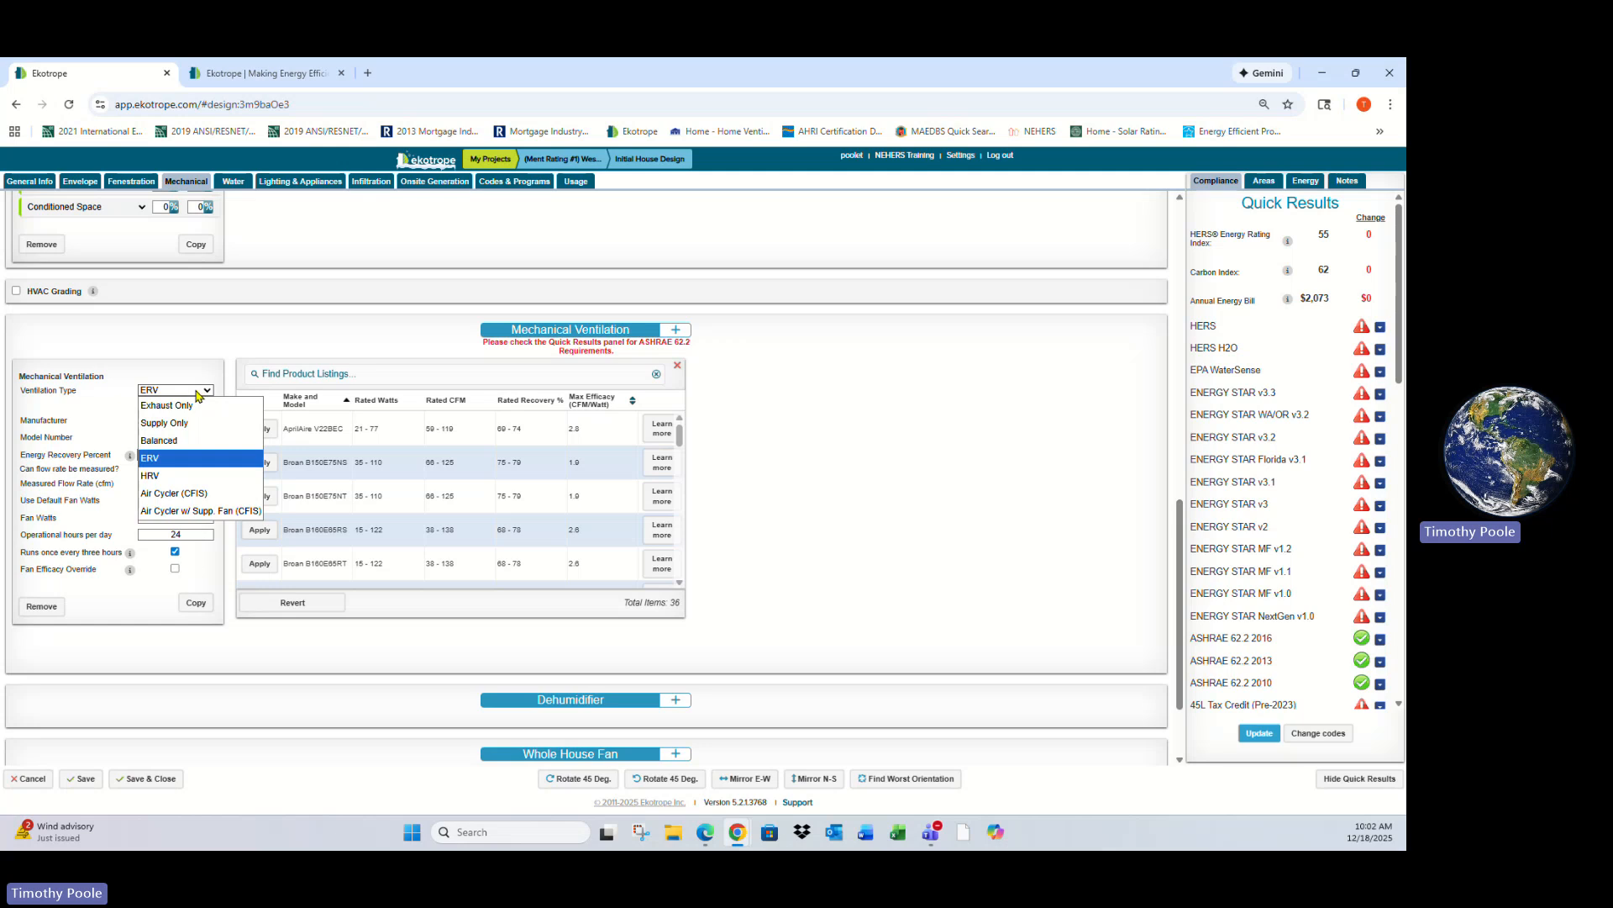
click(199, 393)
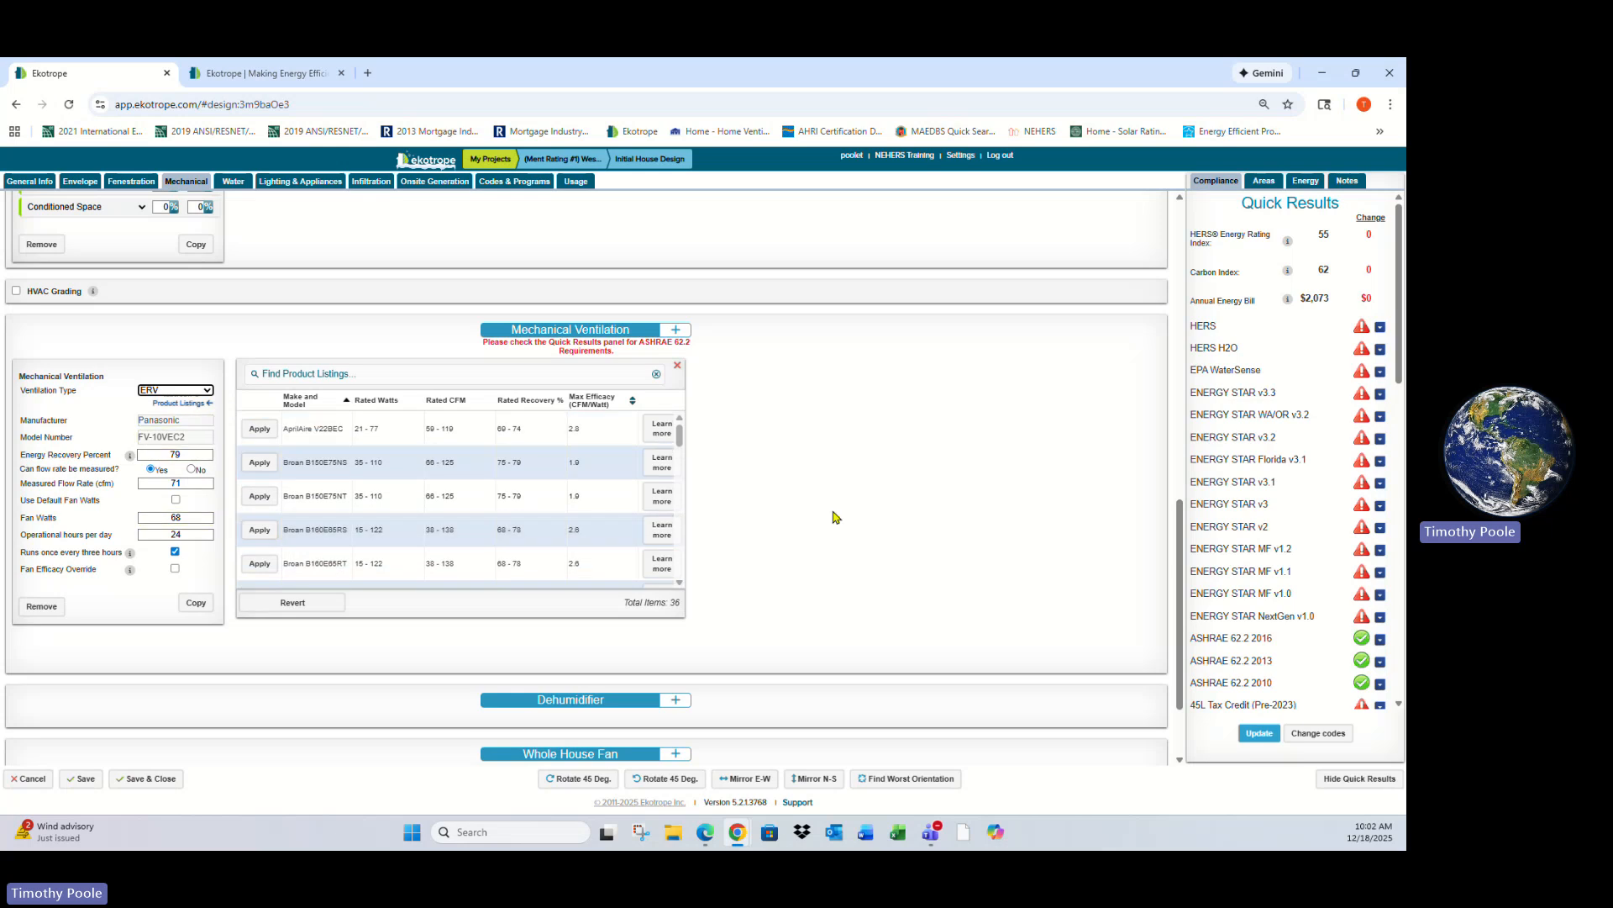
- Add a dehumidifier entry and remove it again
scroll(834, 514, down, 1)
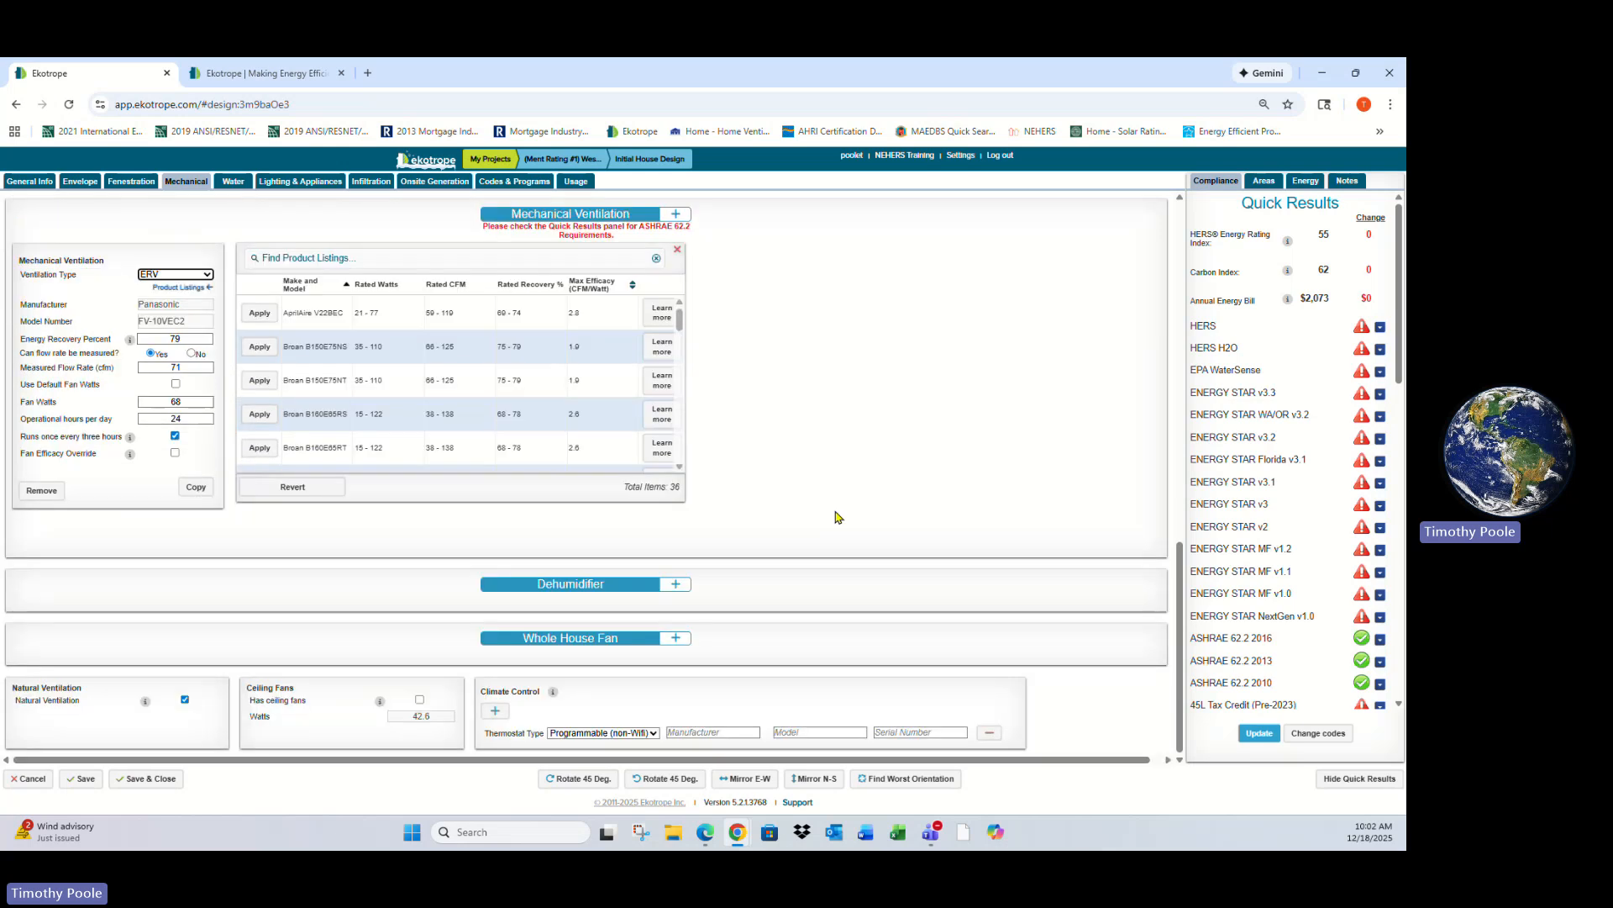
click(676, 586)
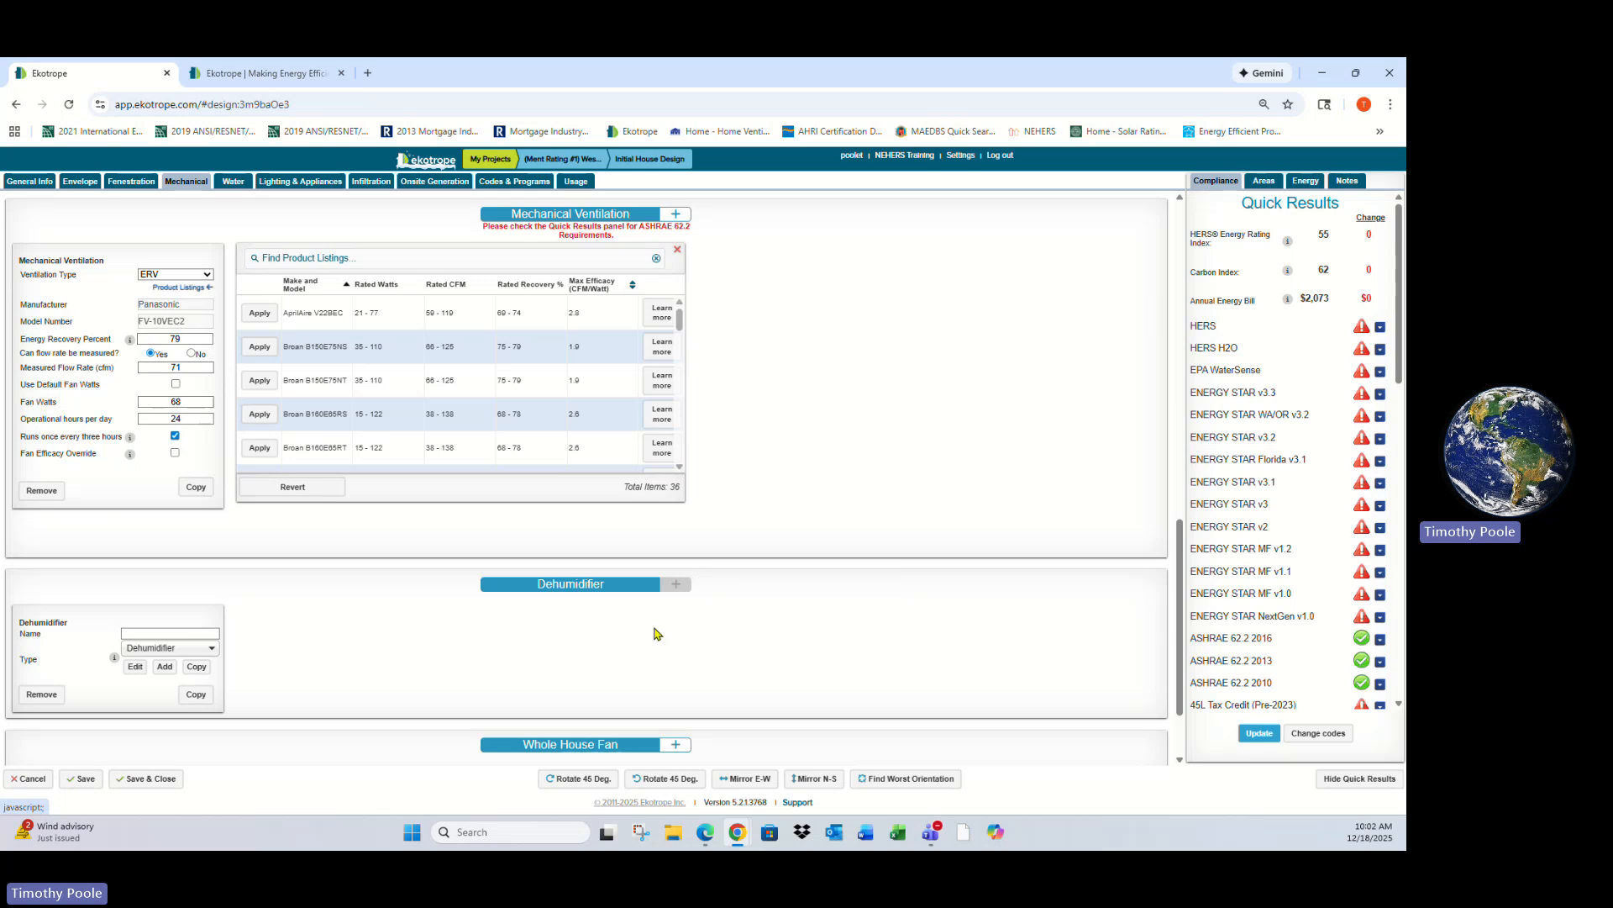
click(41, 695)
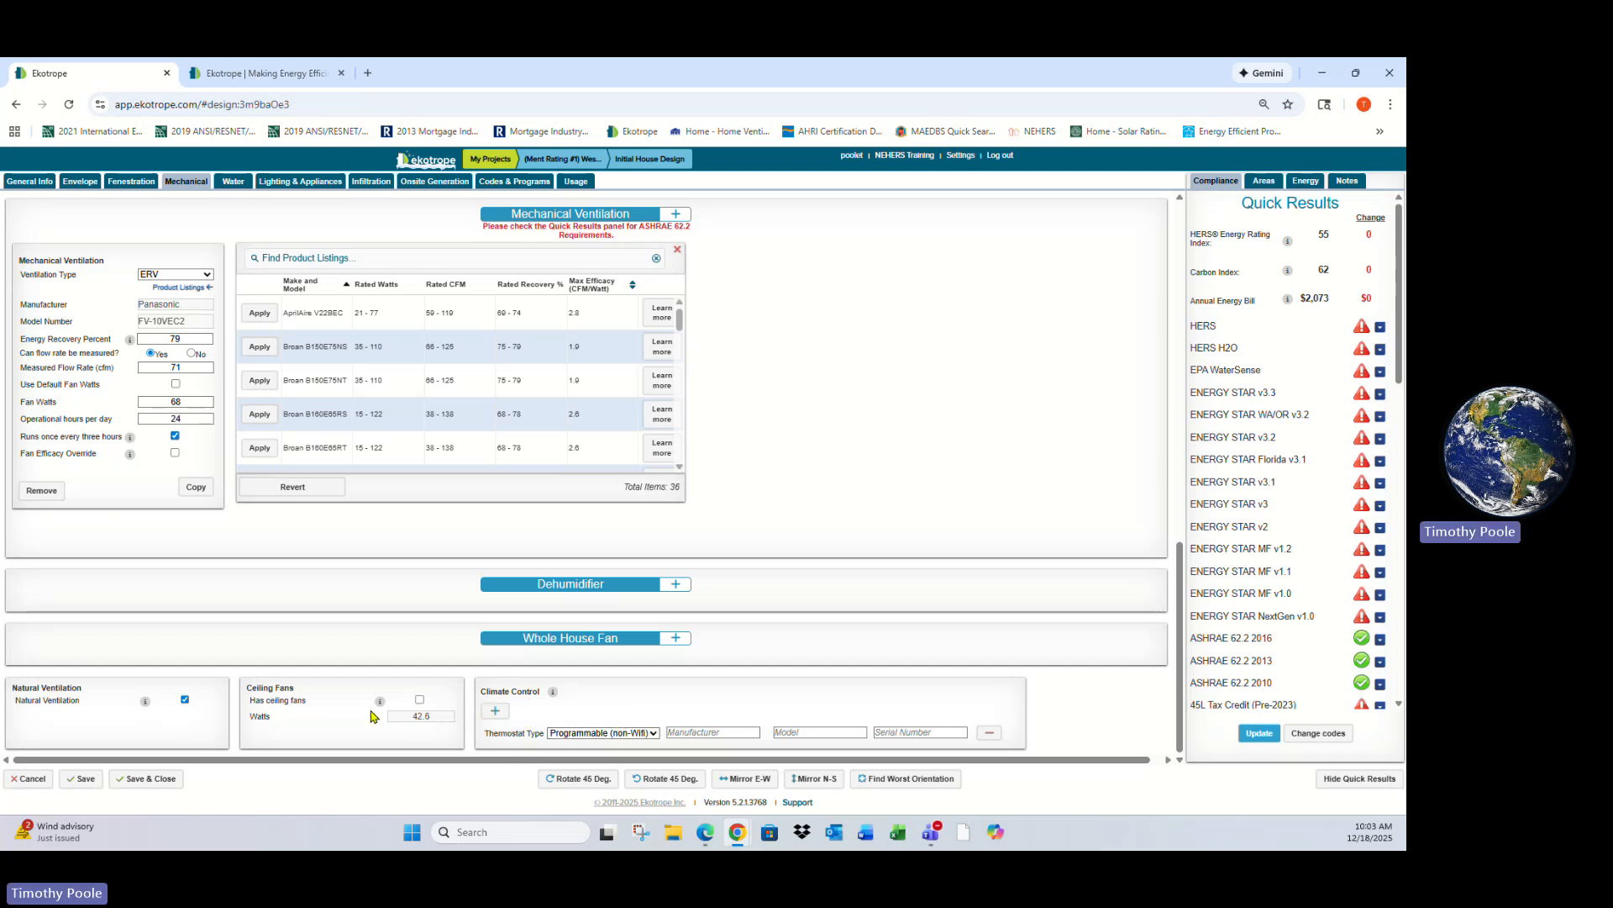
- Review the water distribution settings and the lighting and appliance inputs
click(230, 187)
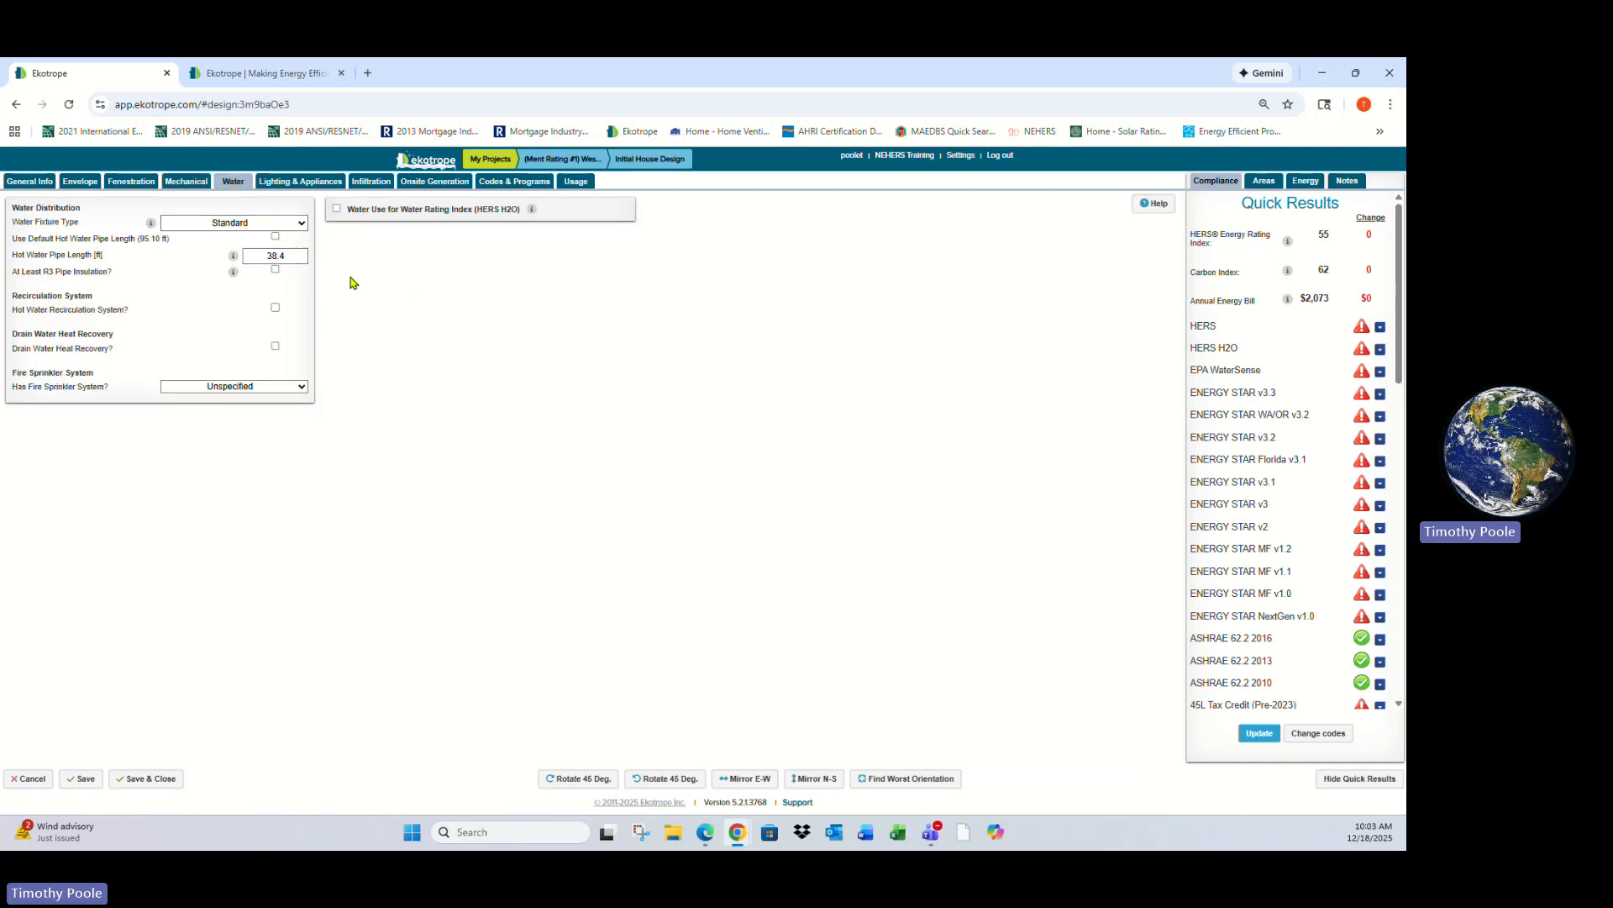
click(313, 189)
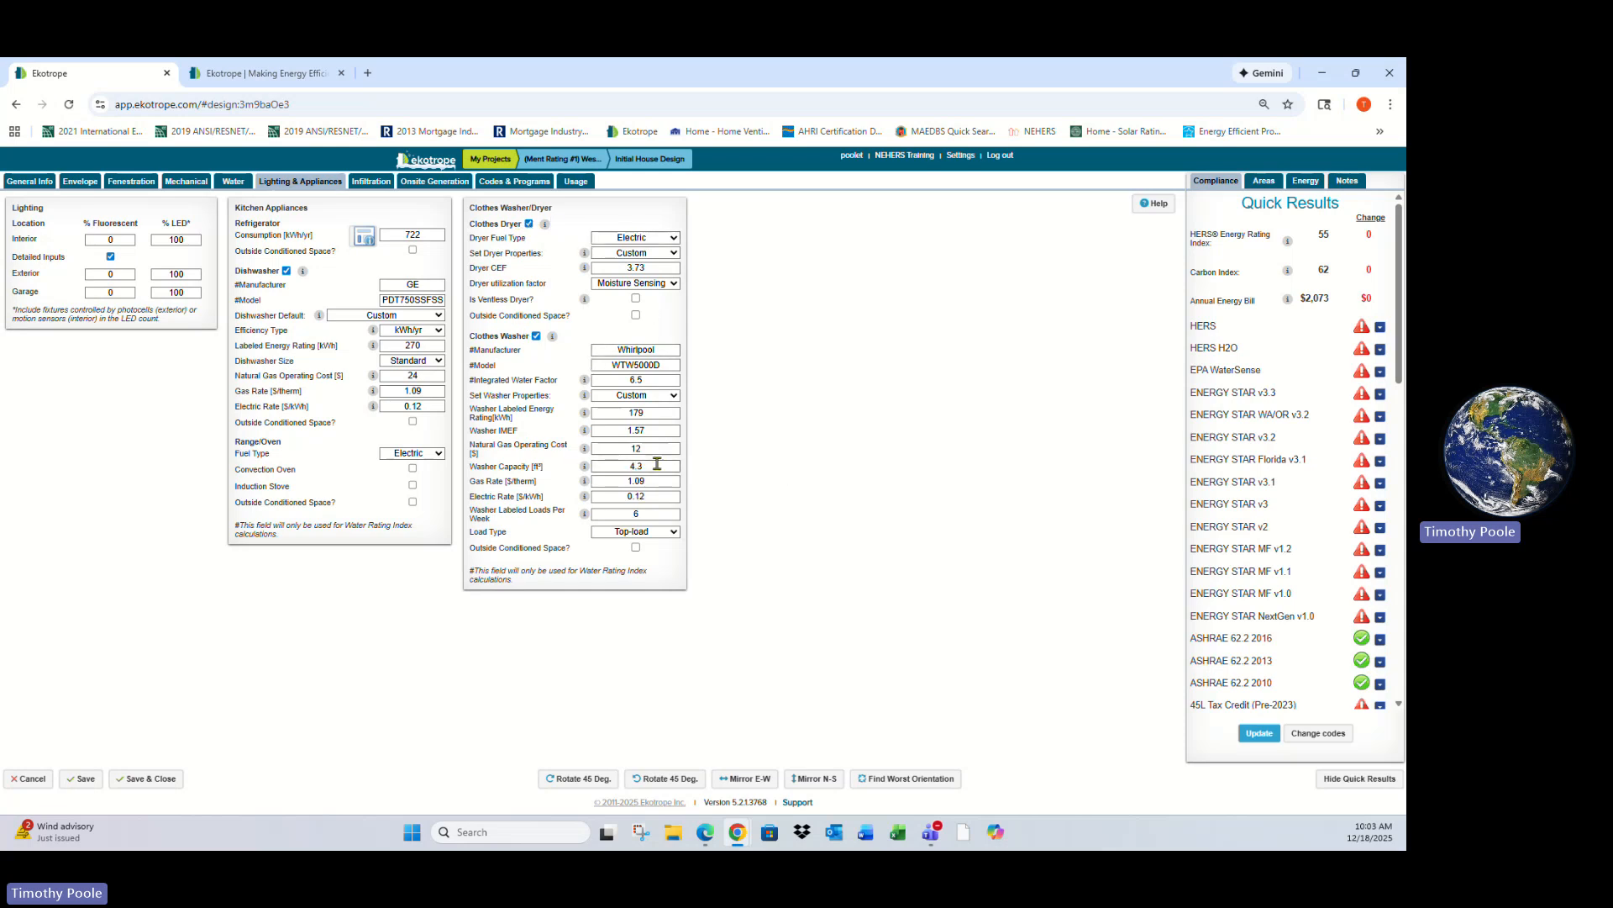
- In infiltration, switch the unit to CFM50 / ft² Shell Area and back to ACH at 50 Pa, and review measurement type options
click(372, 183)
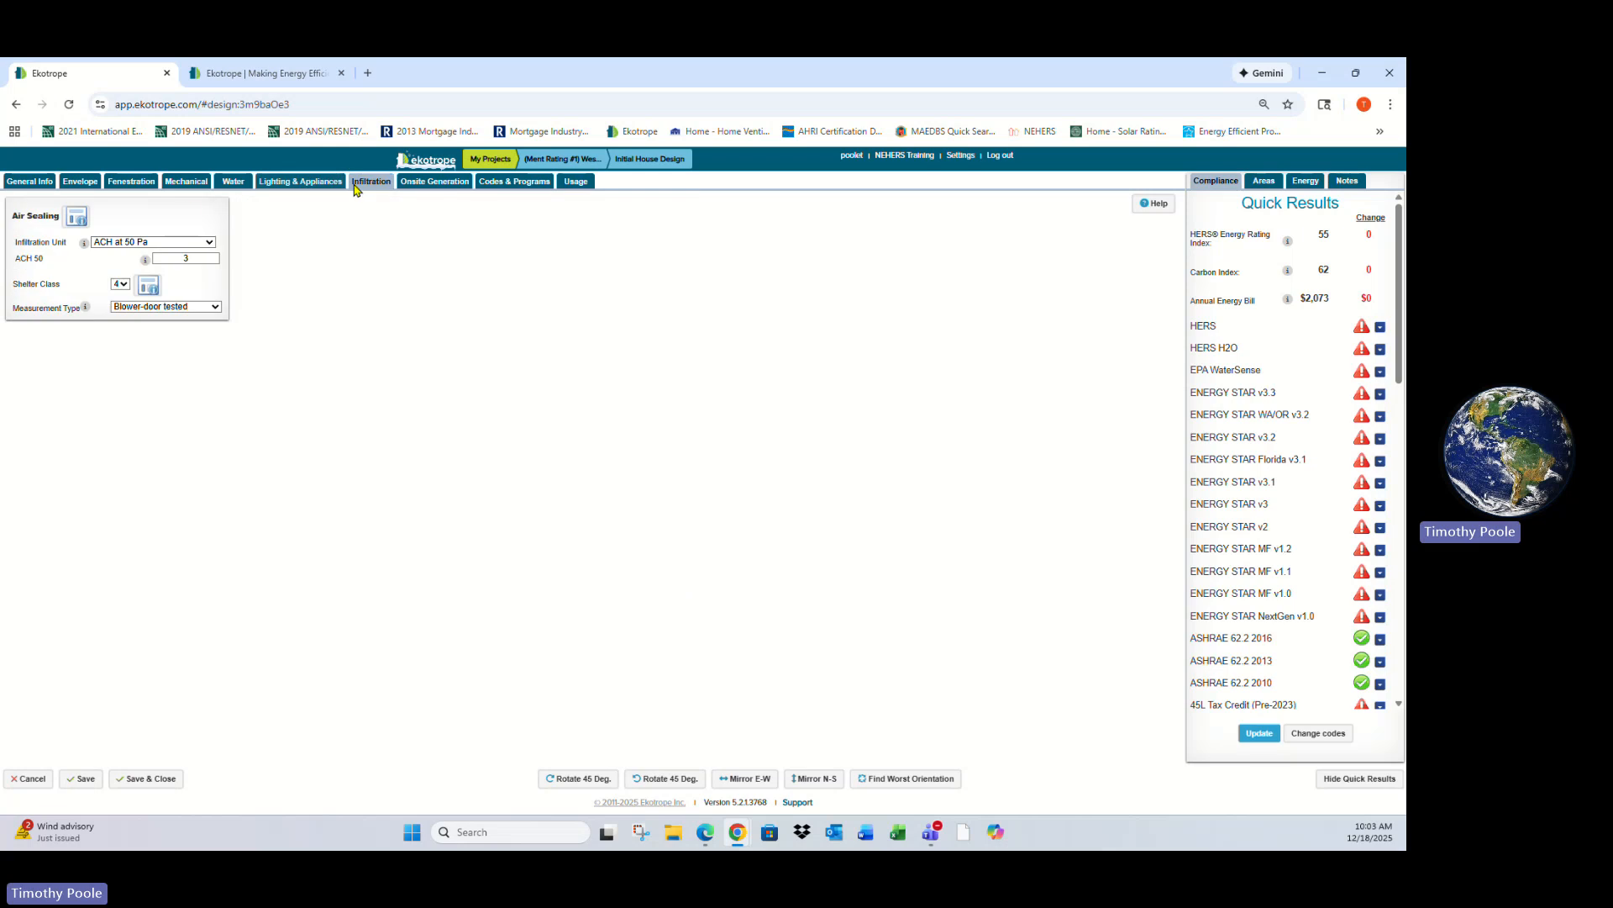
click(211, 244)
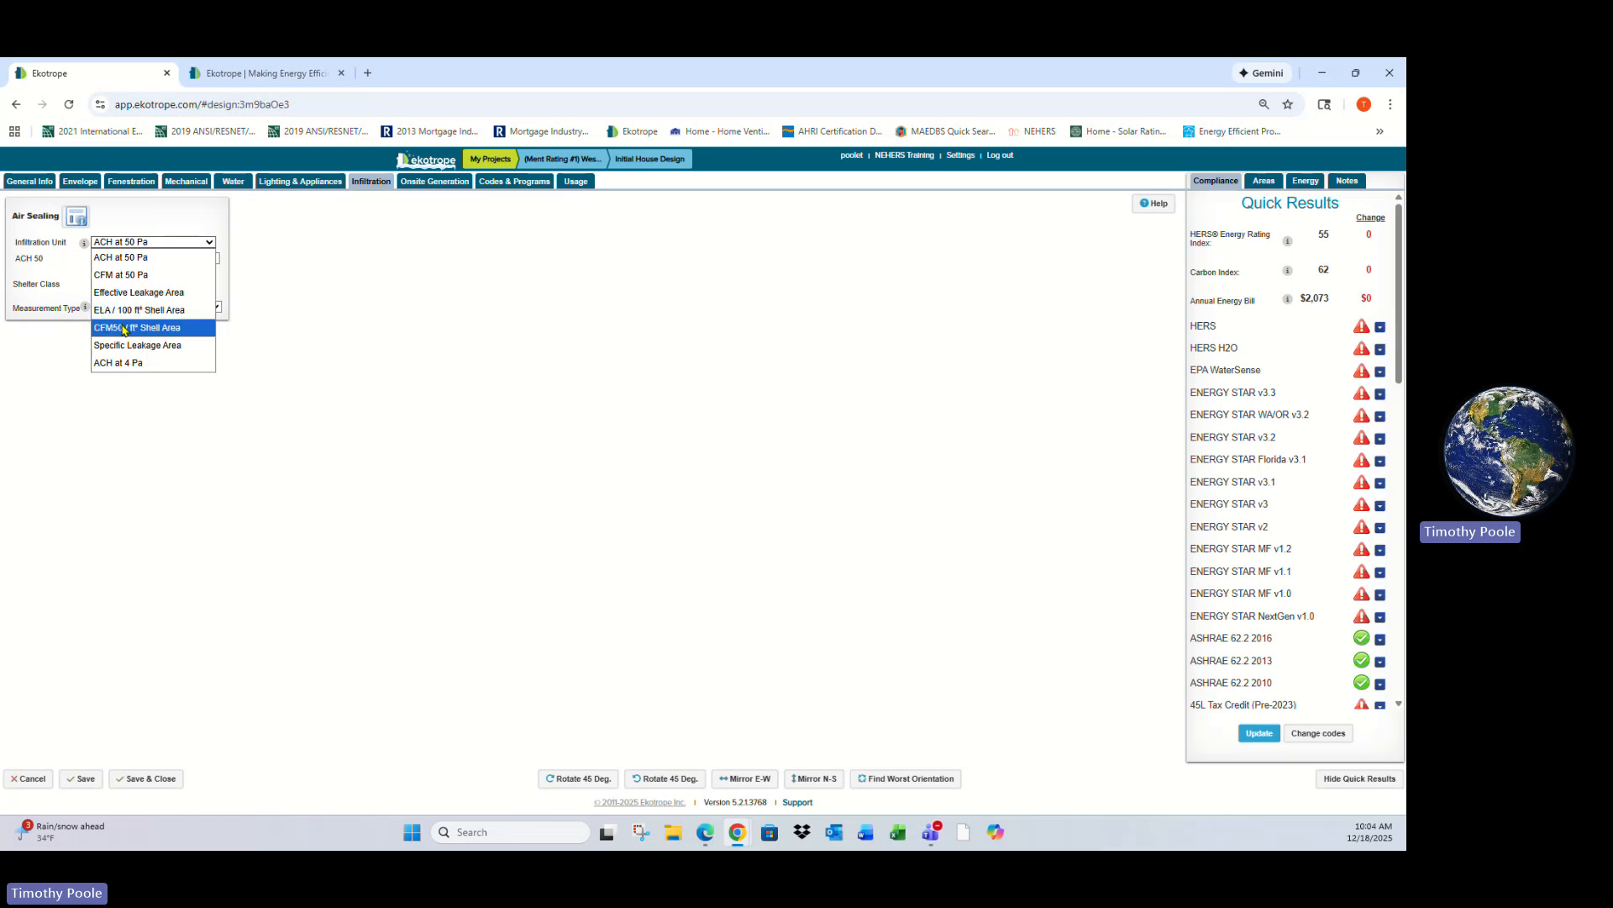
click(189, 328)
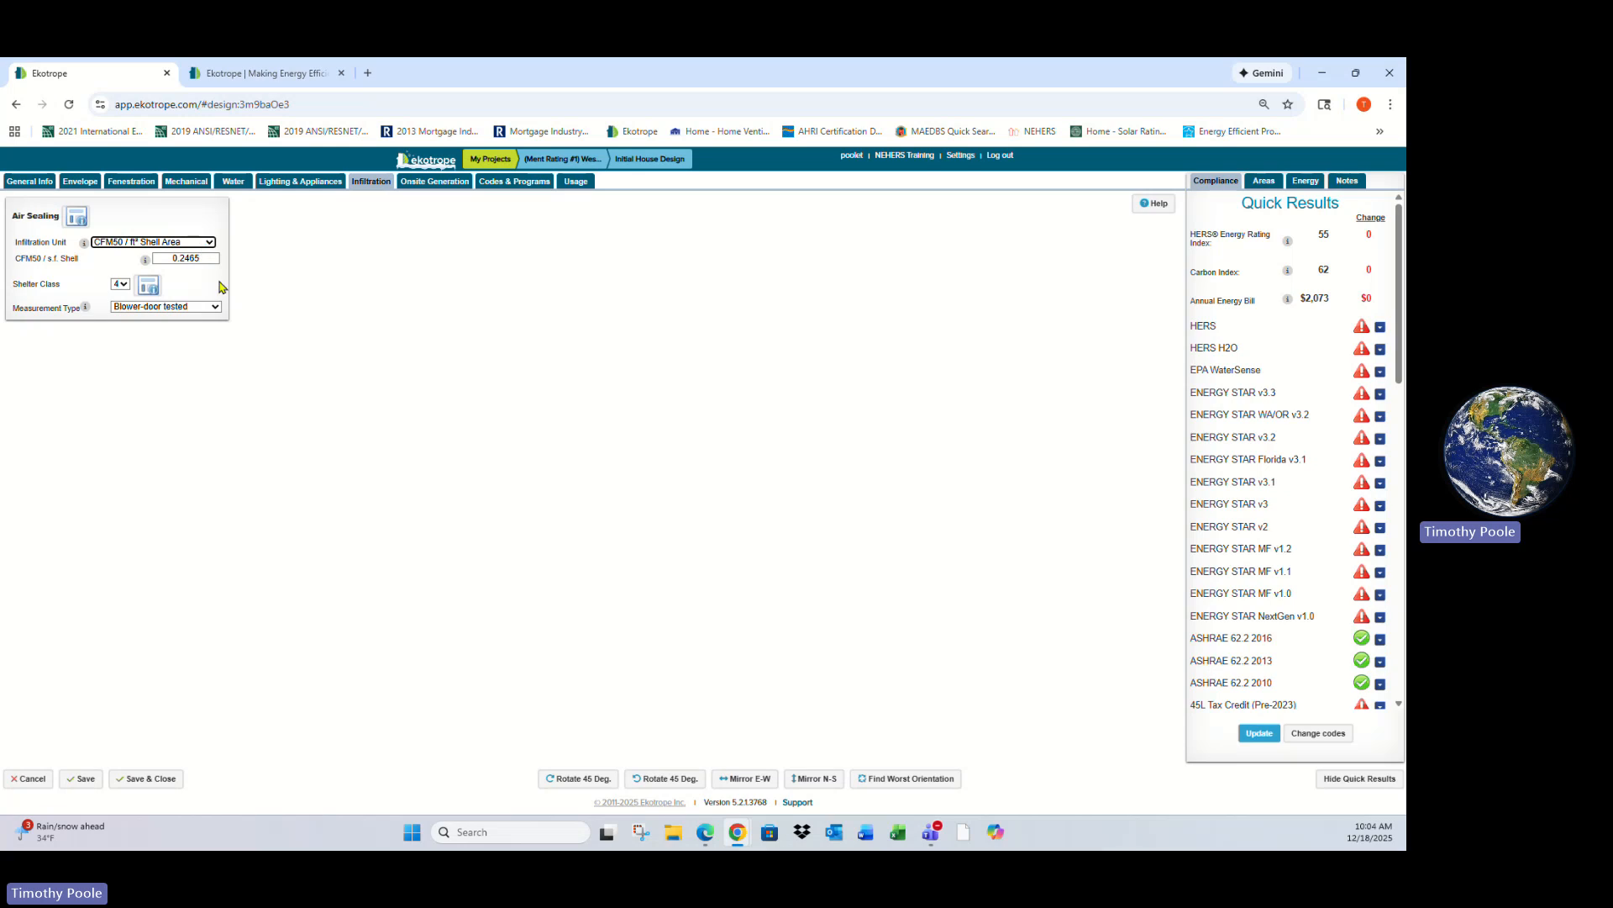
click(210, 244)
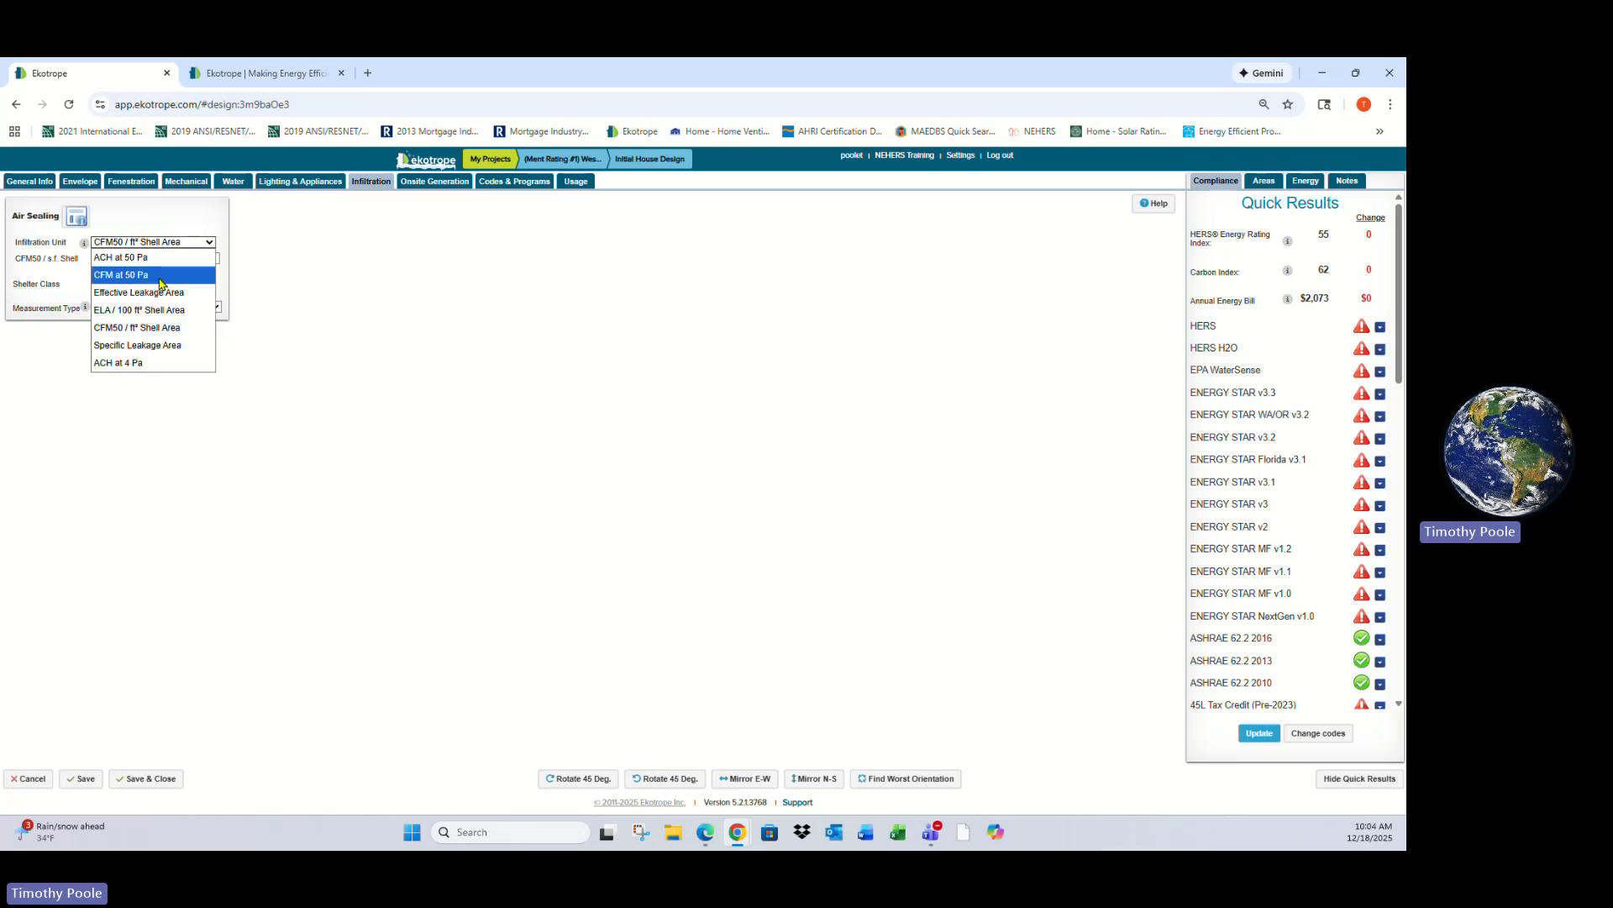
click(152, 257)
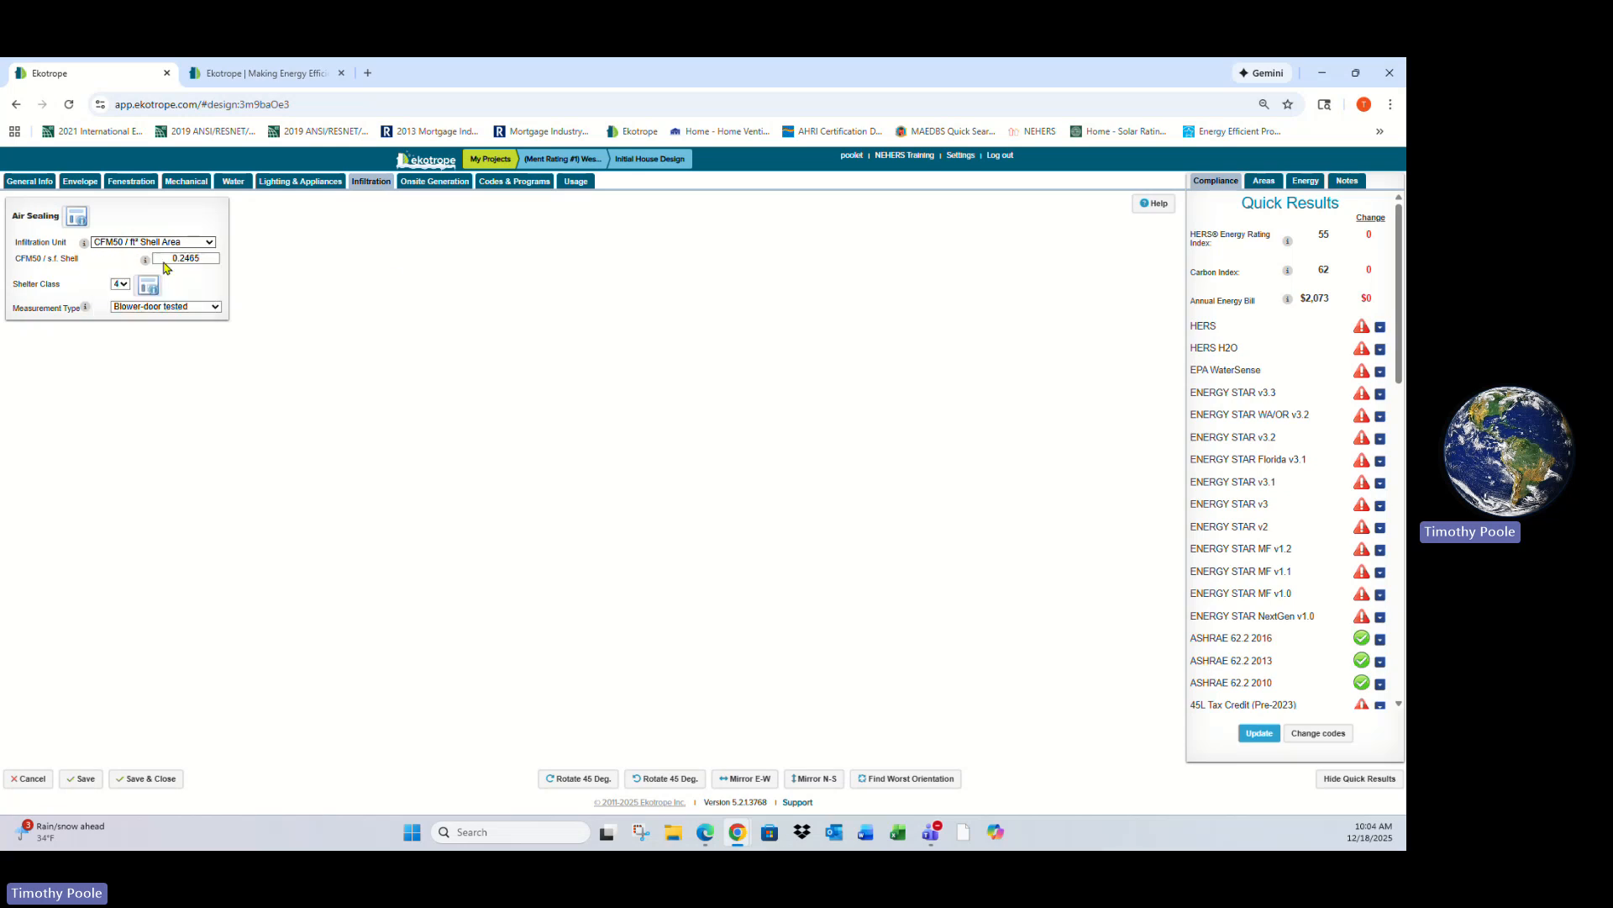
click(205, 311)
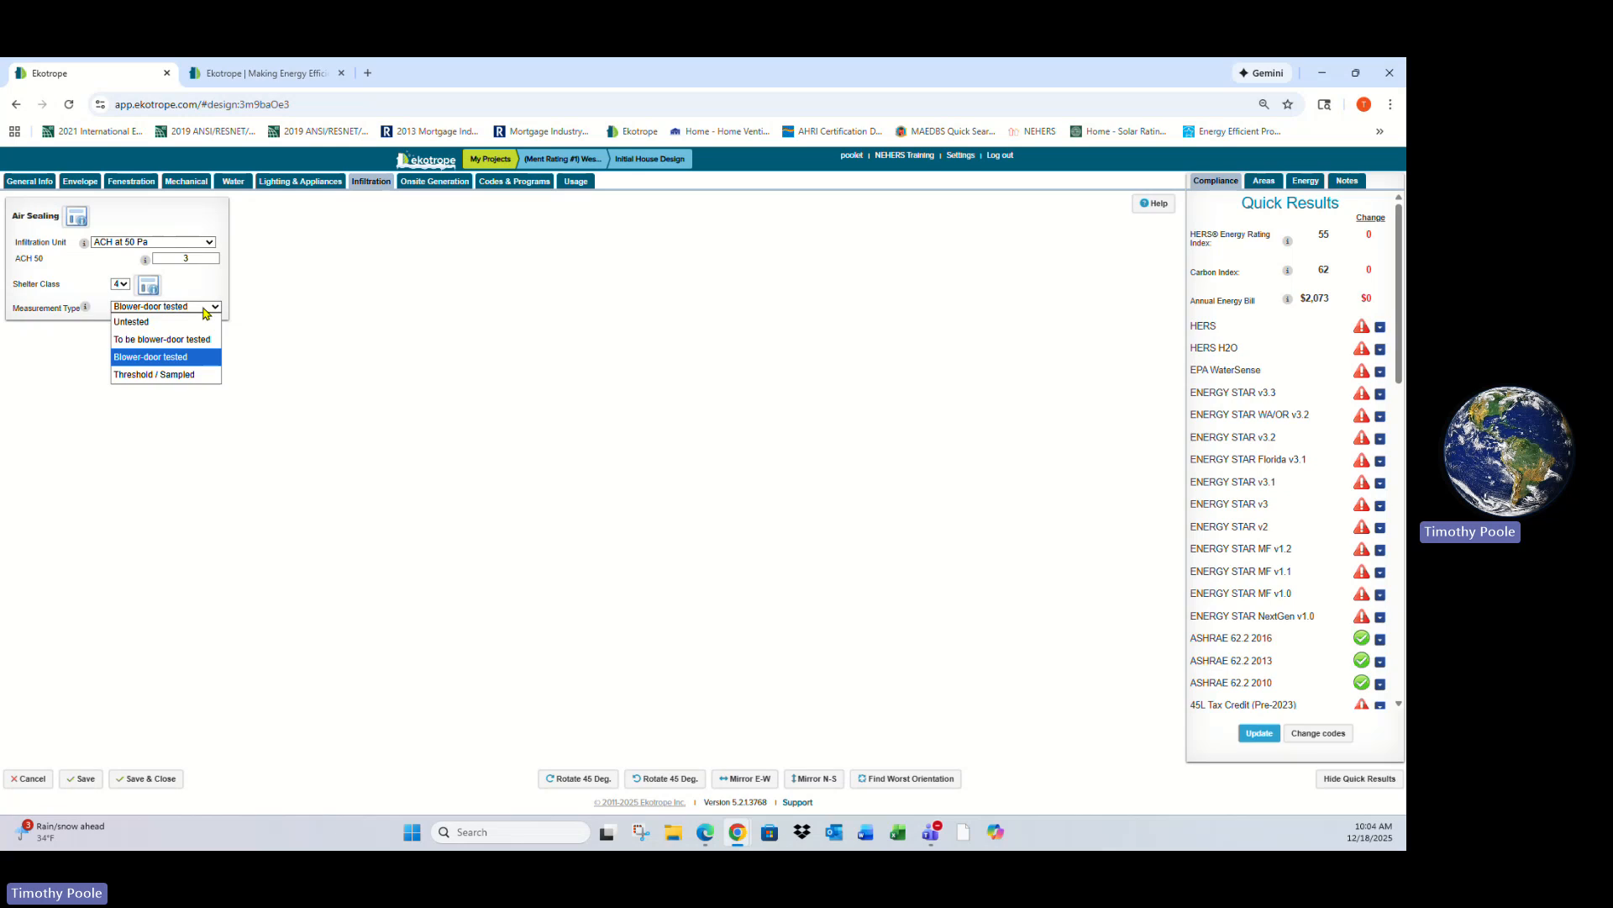
click(205, 308)
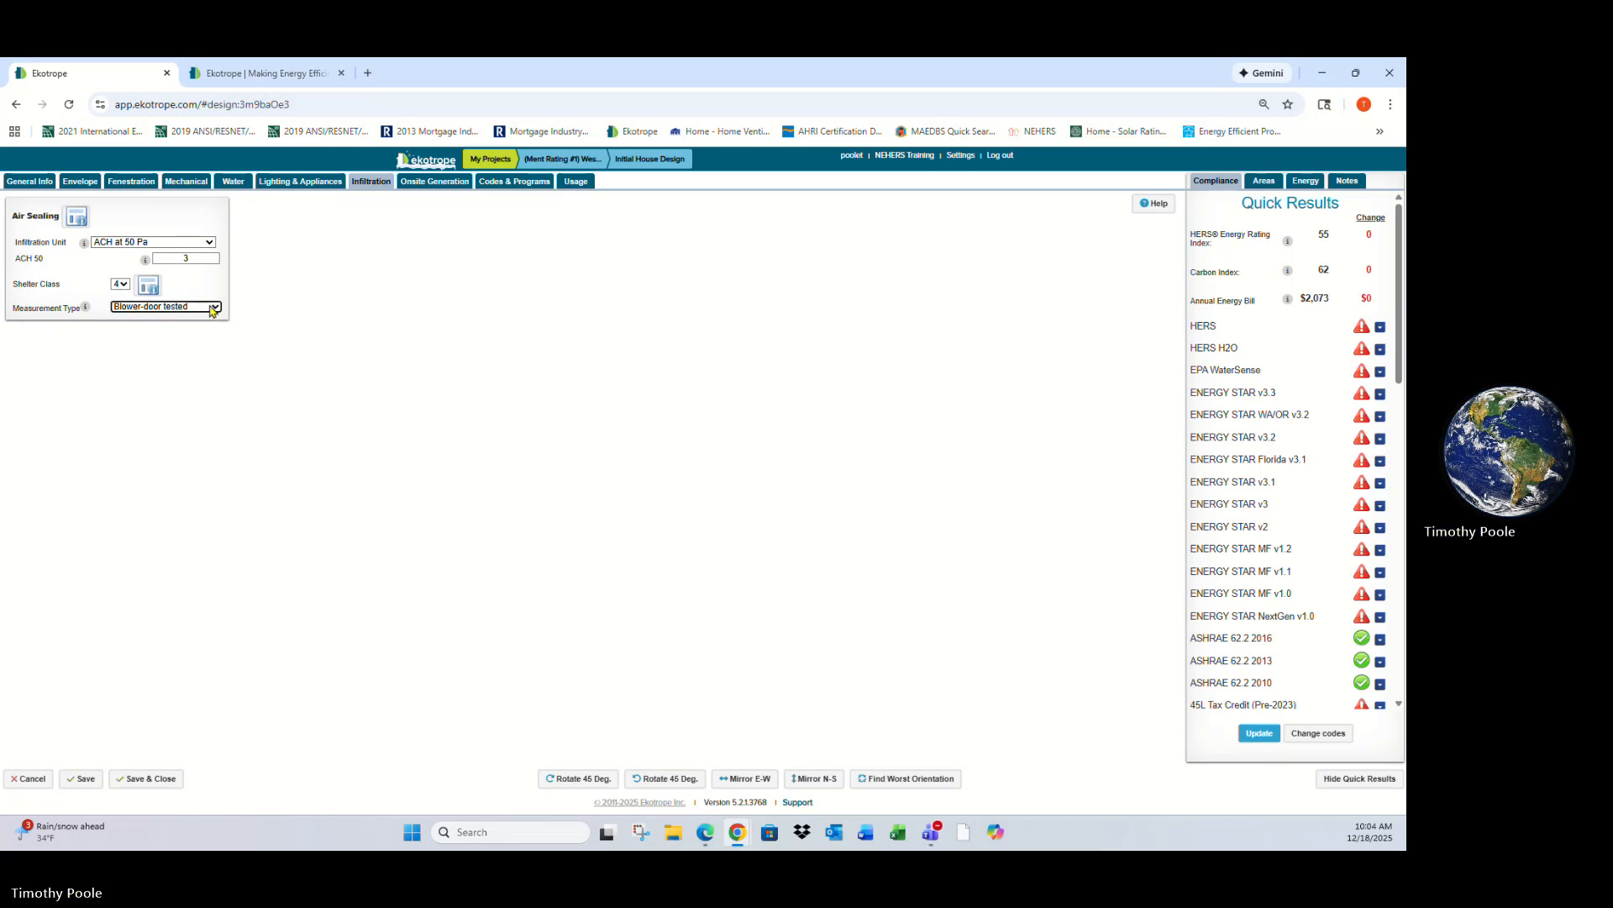
- Review the onsite generation and the codes and programs inputs
click(432, 182)
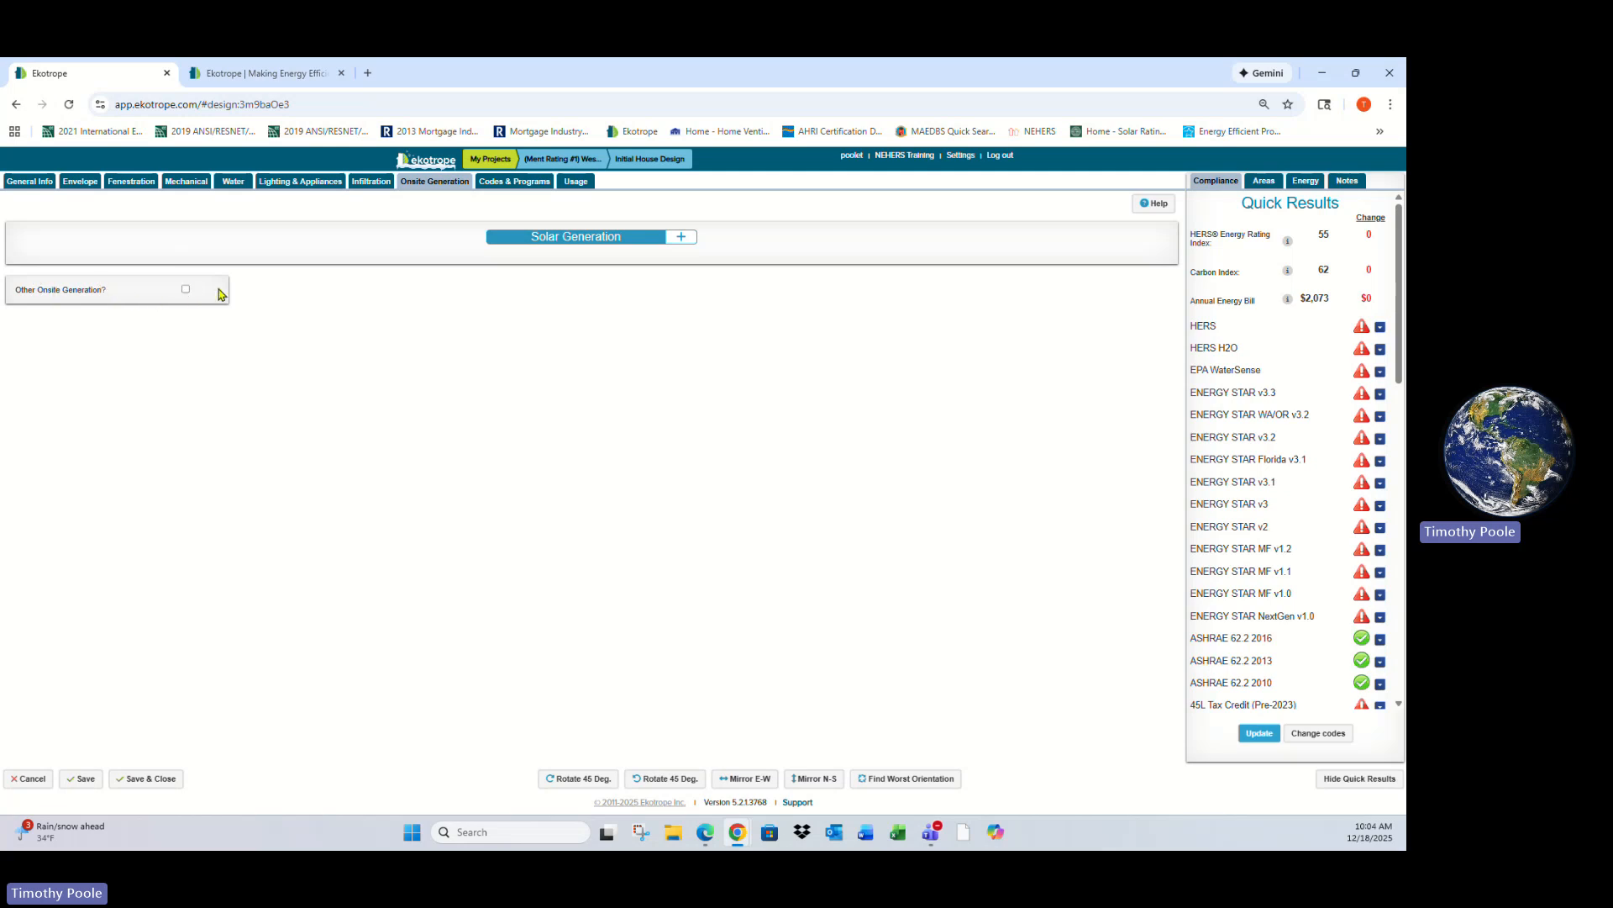
click(506, 182)
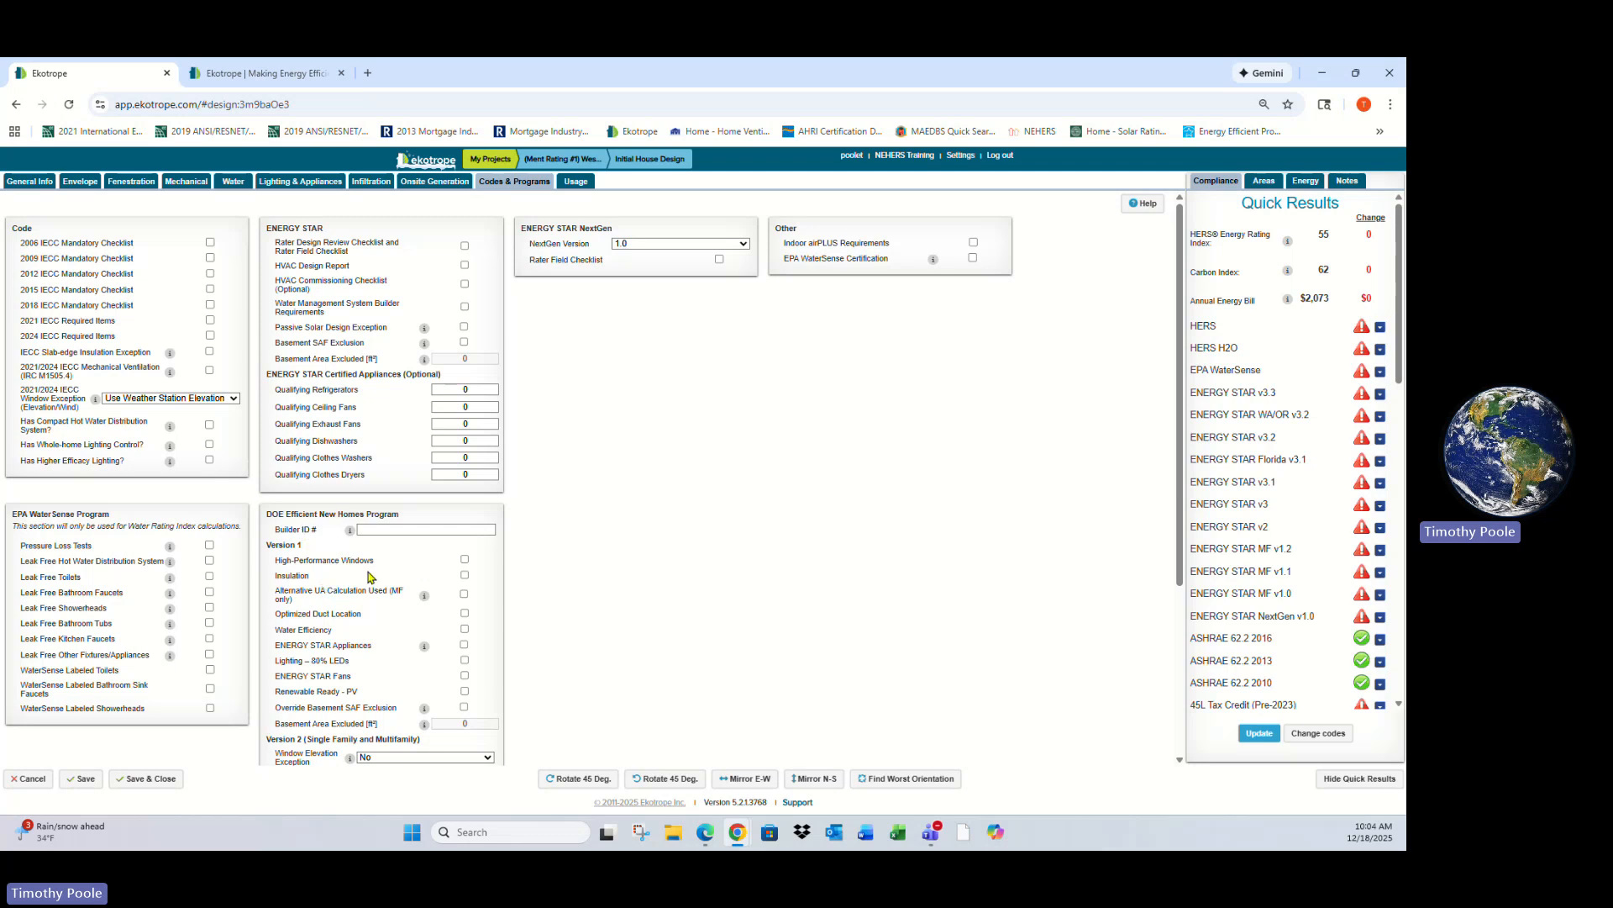
- Review the remaining codes and programs inputs, then open the usage page
scroll(420, 567, down, 1)
scroll(405, 571, down, 2)
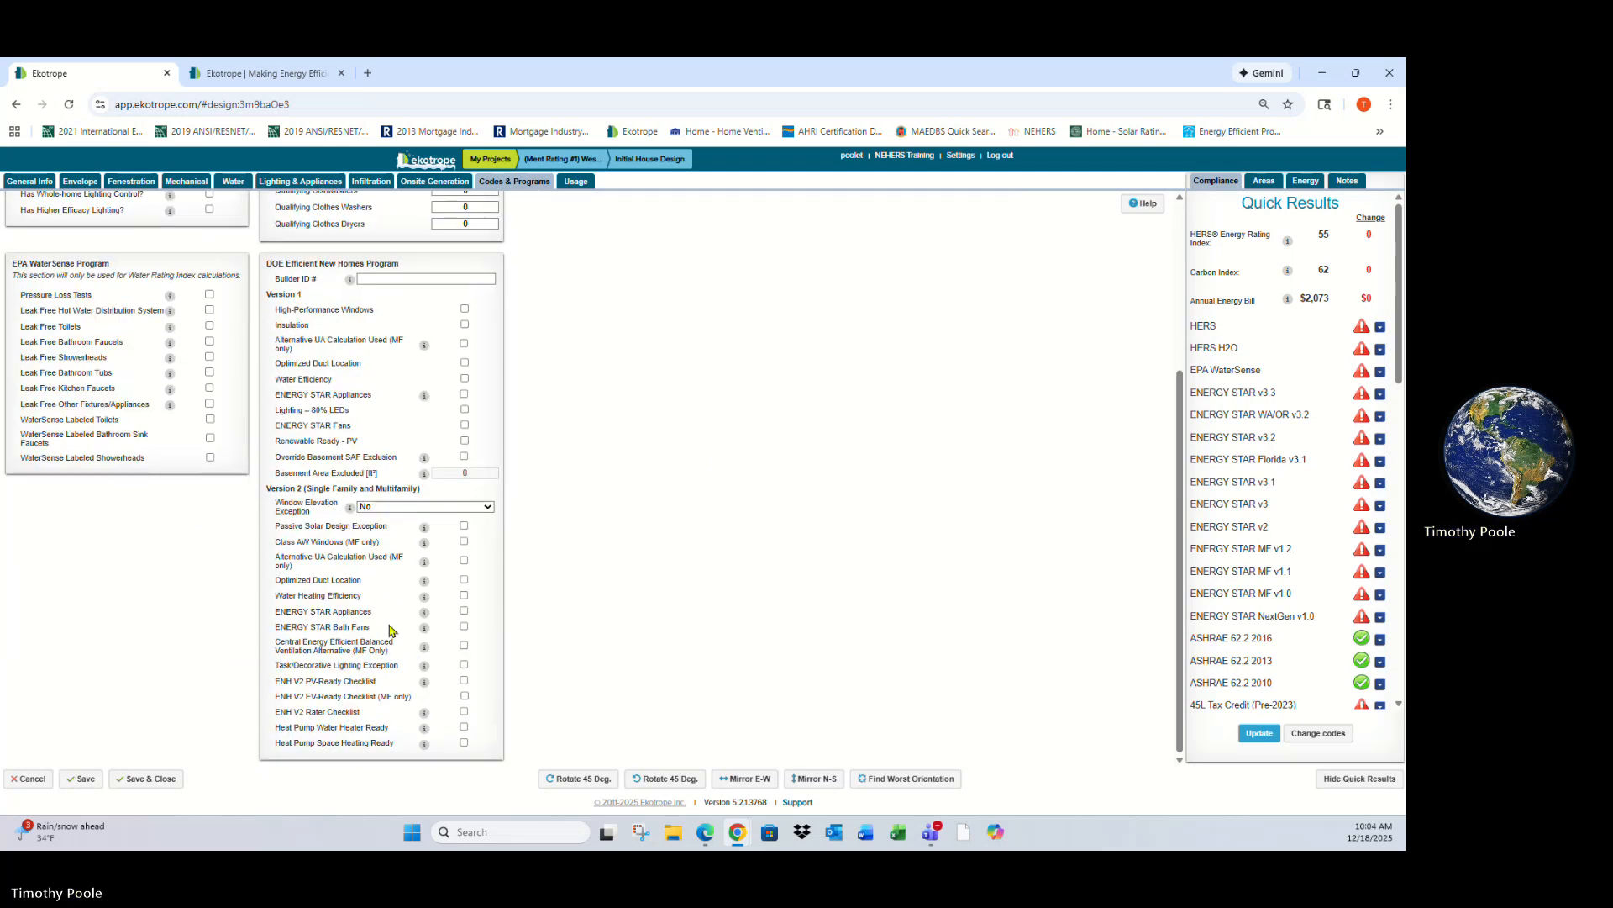
scroll(389, 634, up, 3)
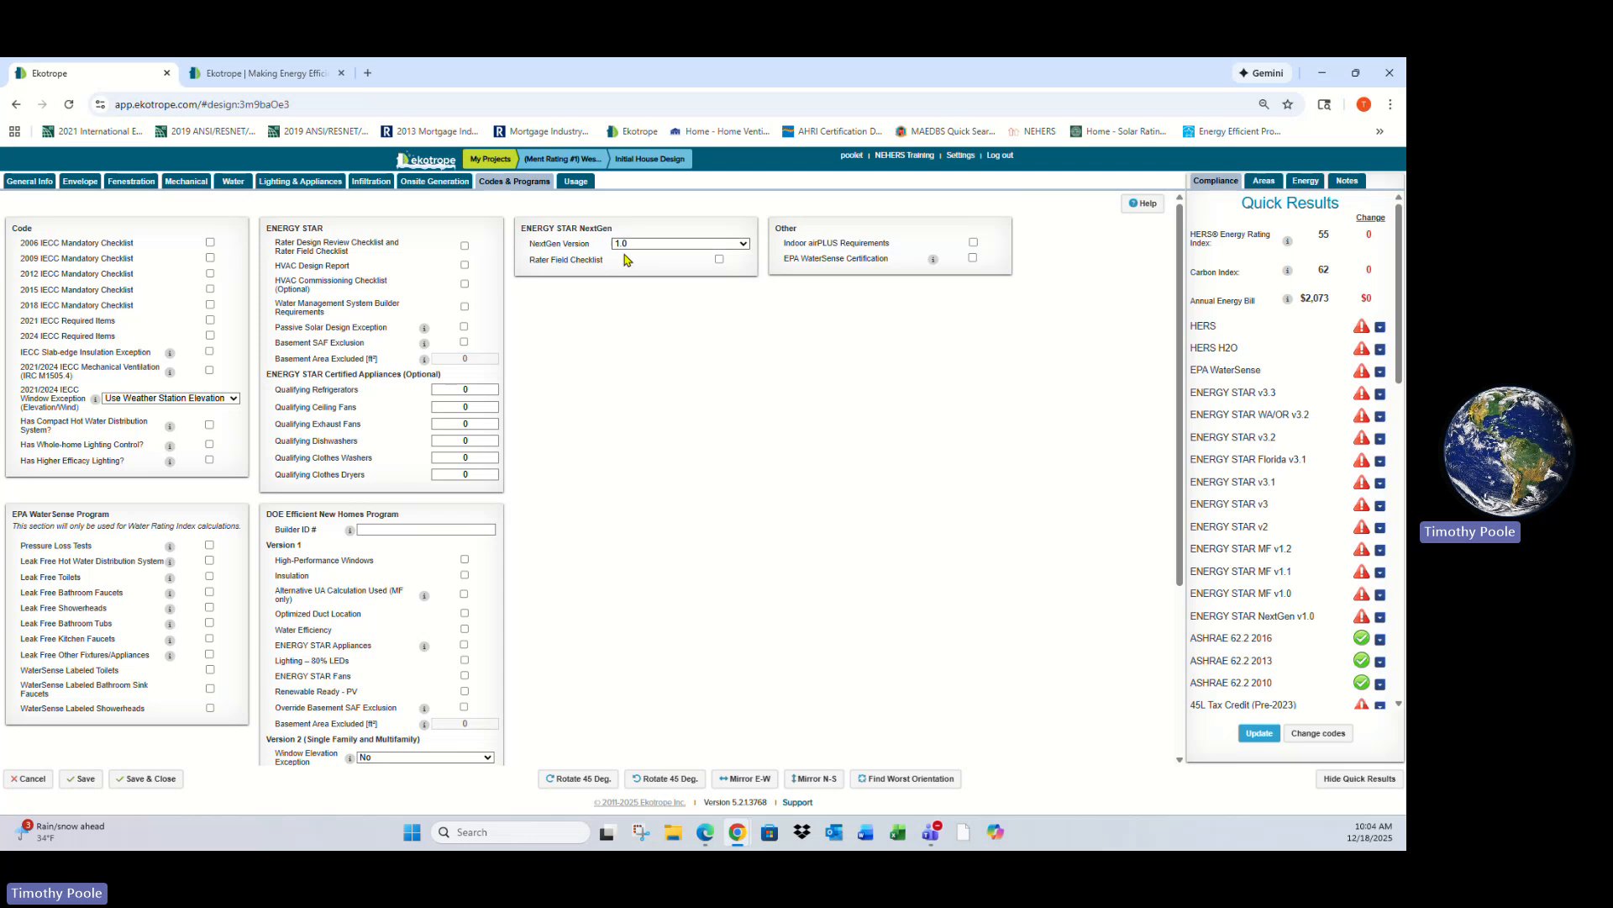
scroll(588, 201, down, 1)
click(576, 181)
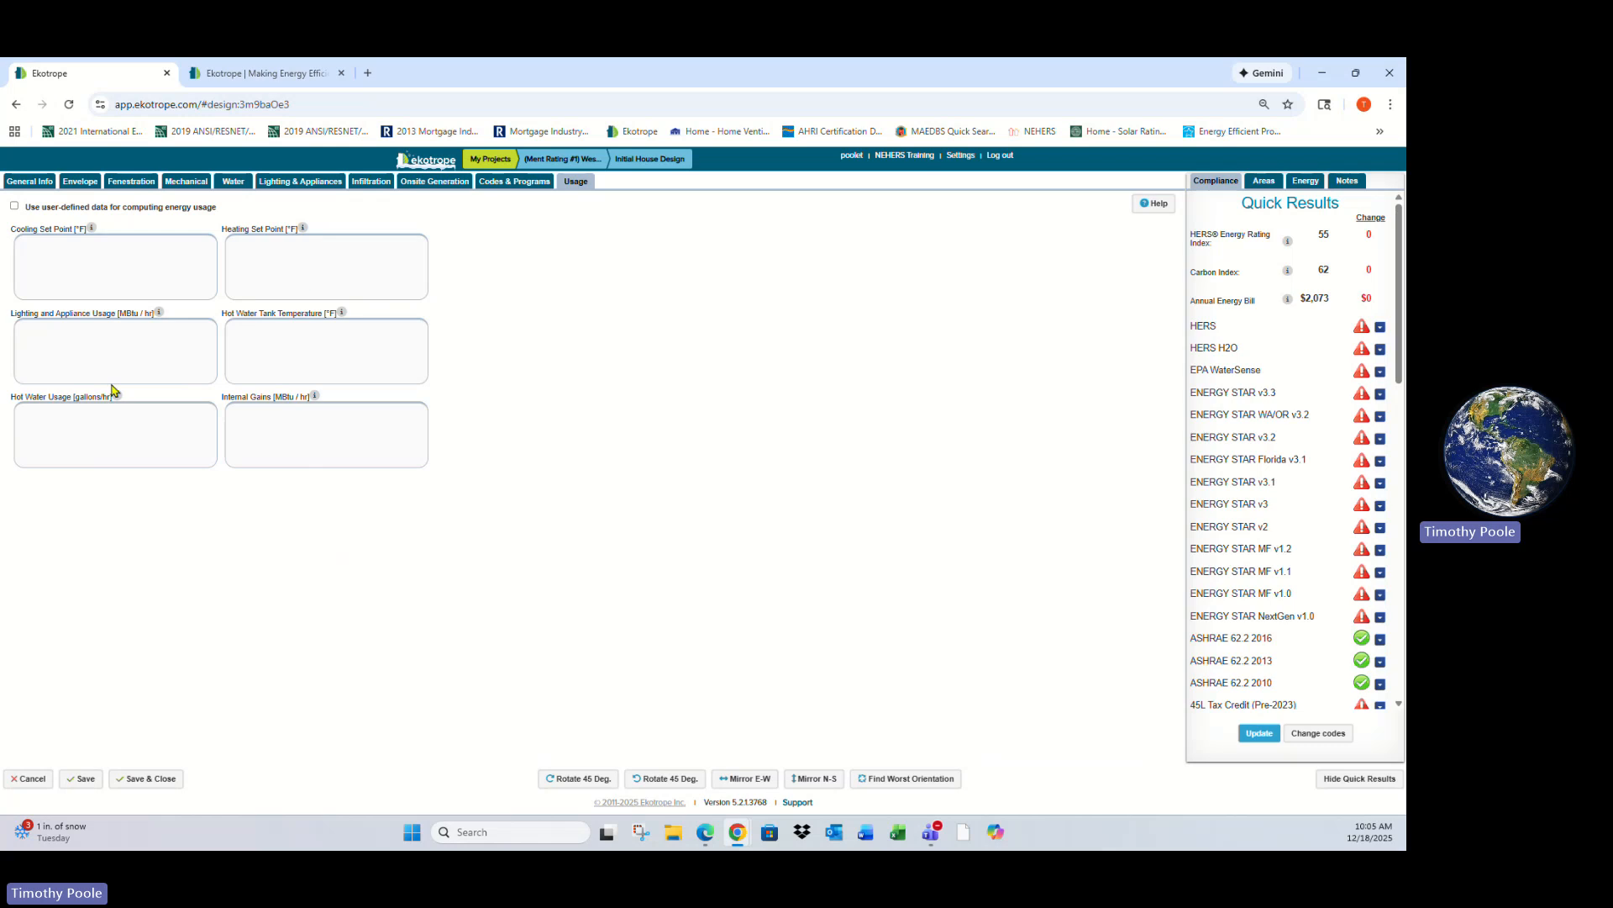
- Open the mechanical inputs and expand the HERS compliance details in the quick results to review each requirement
click(124, 183)
click(185, 182)
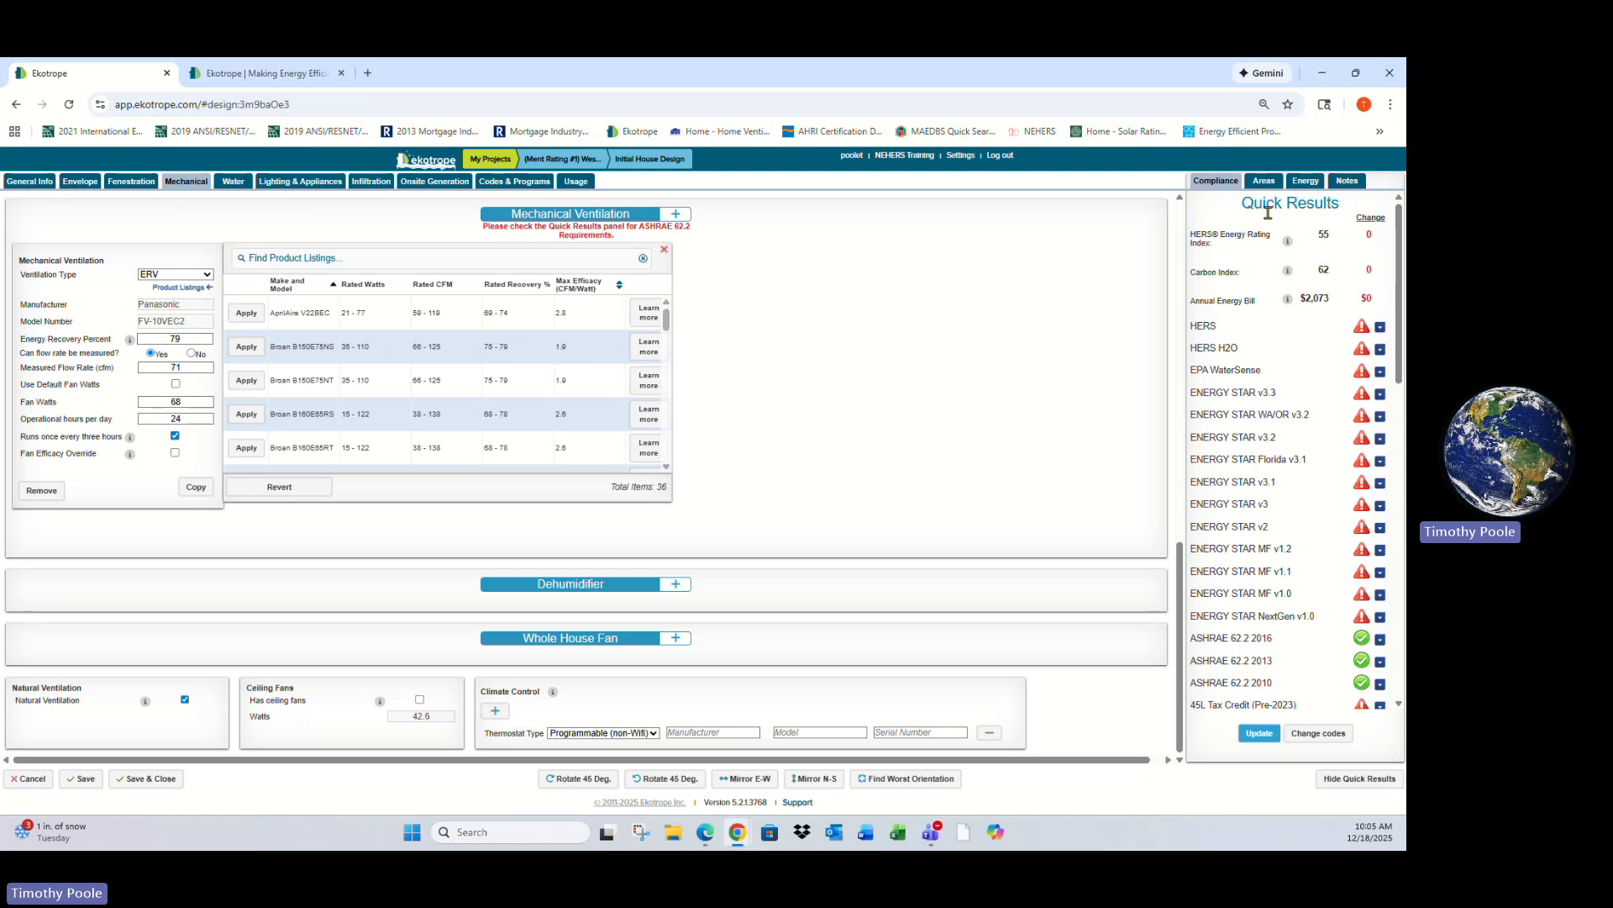
drag(1336, 242, 1323, 235)
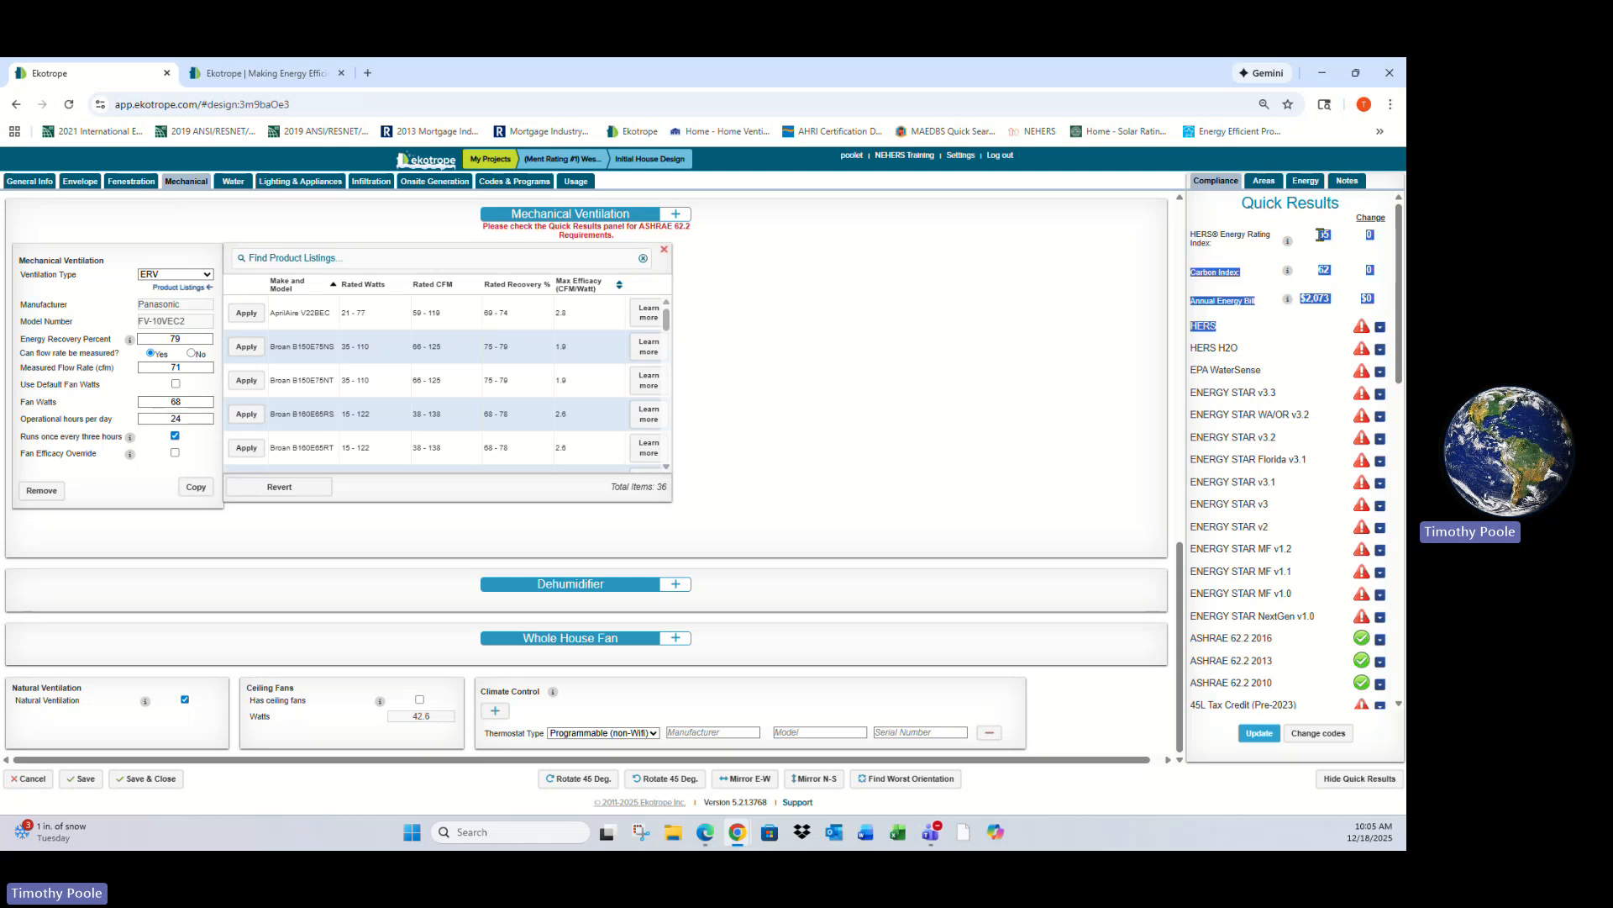
click(1322, 235)
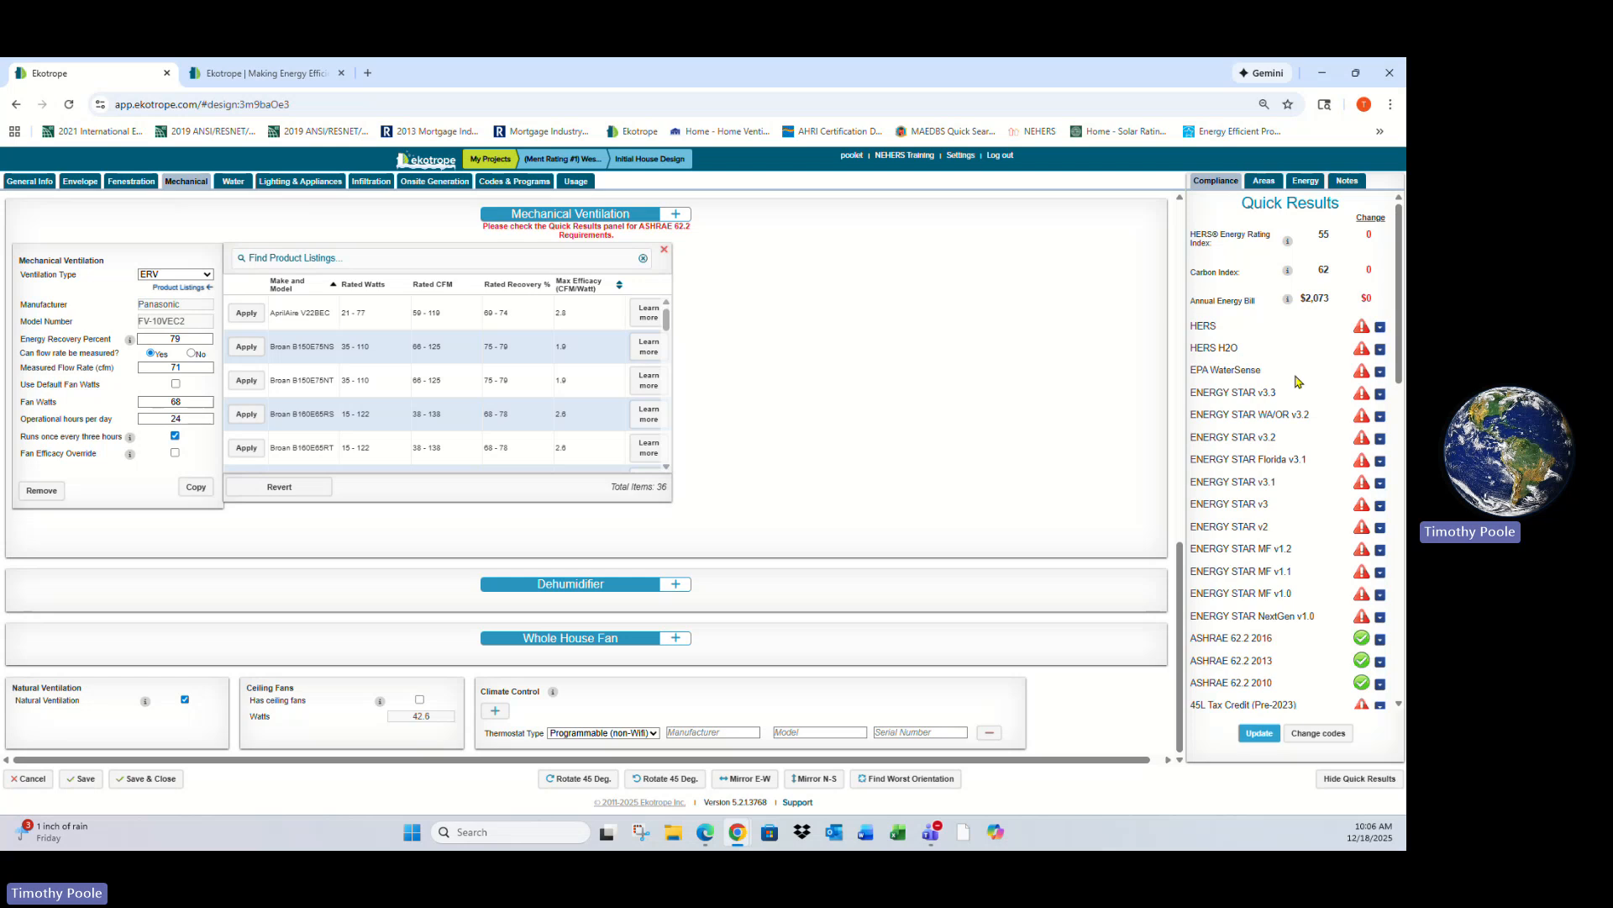
click(1380, 327)
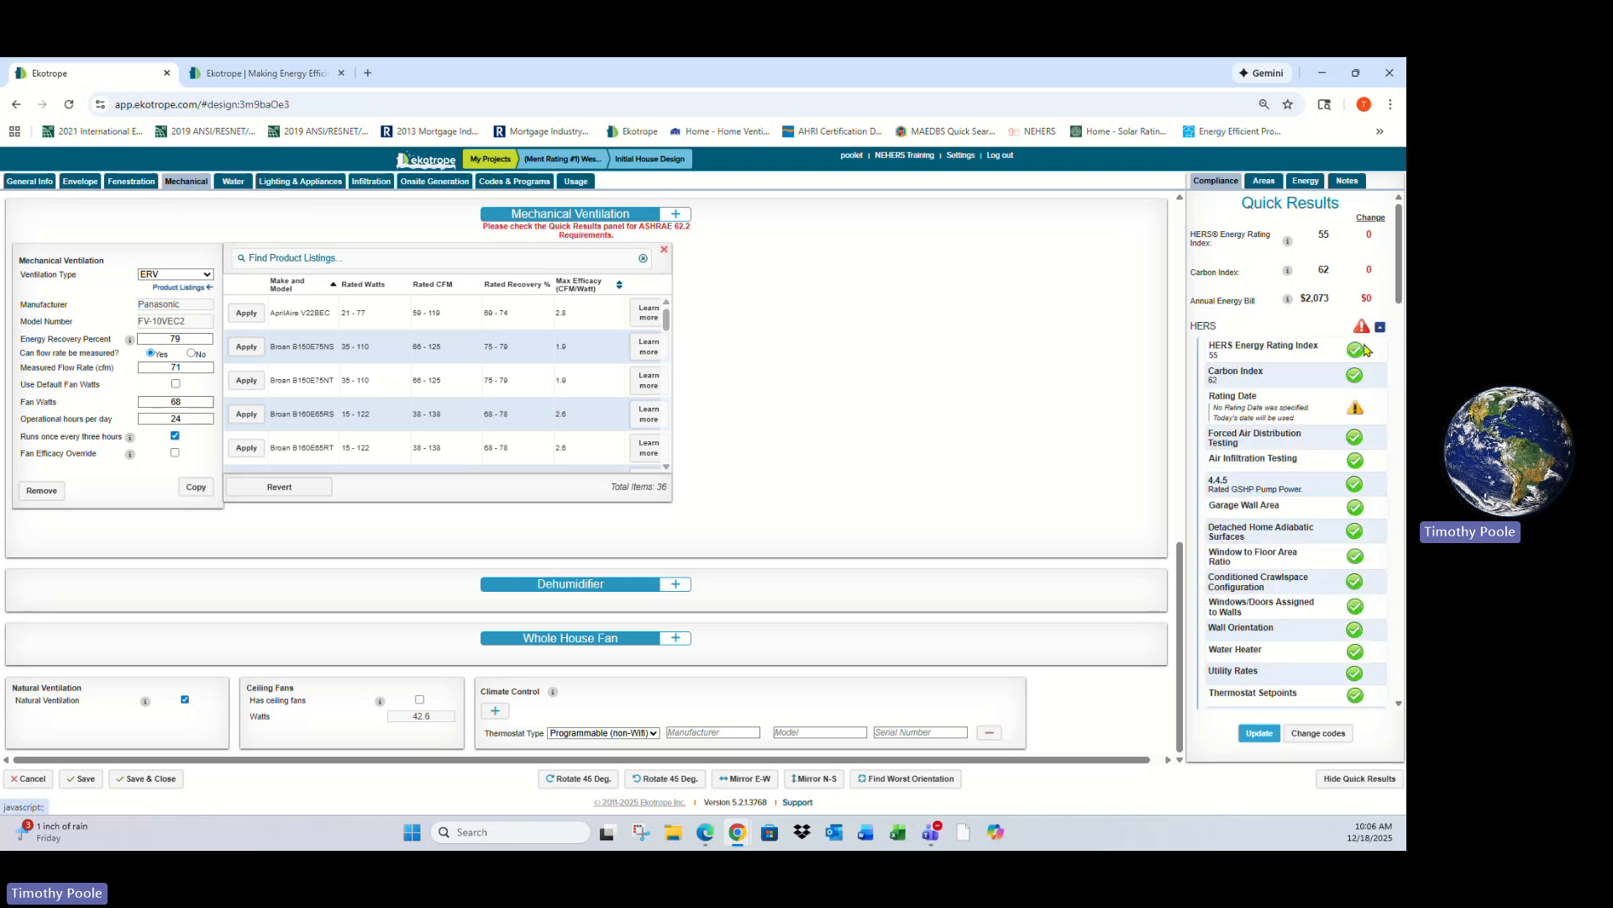
scroll(1304, 378, down, 1)
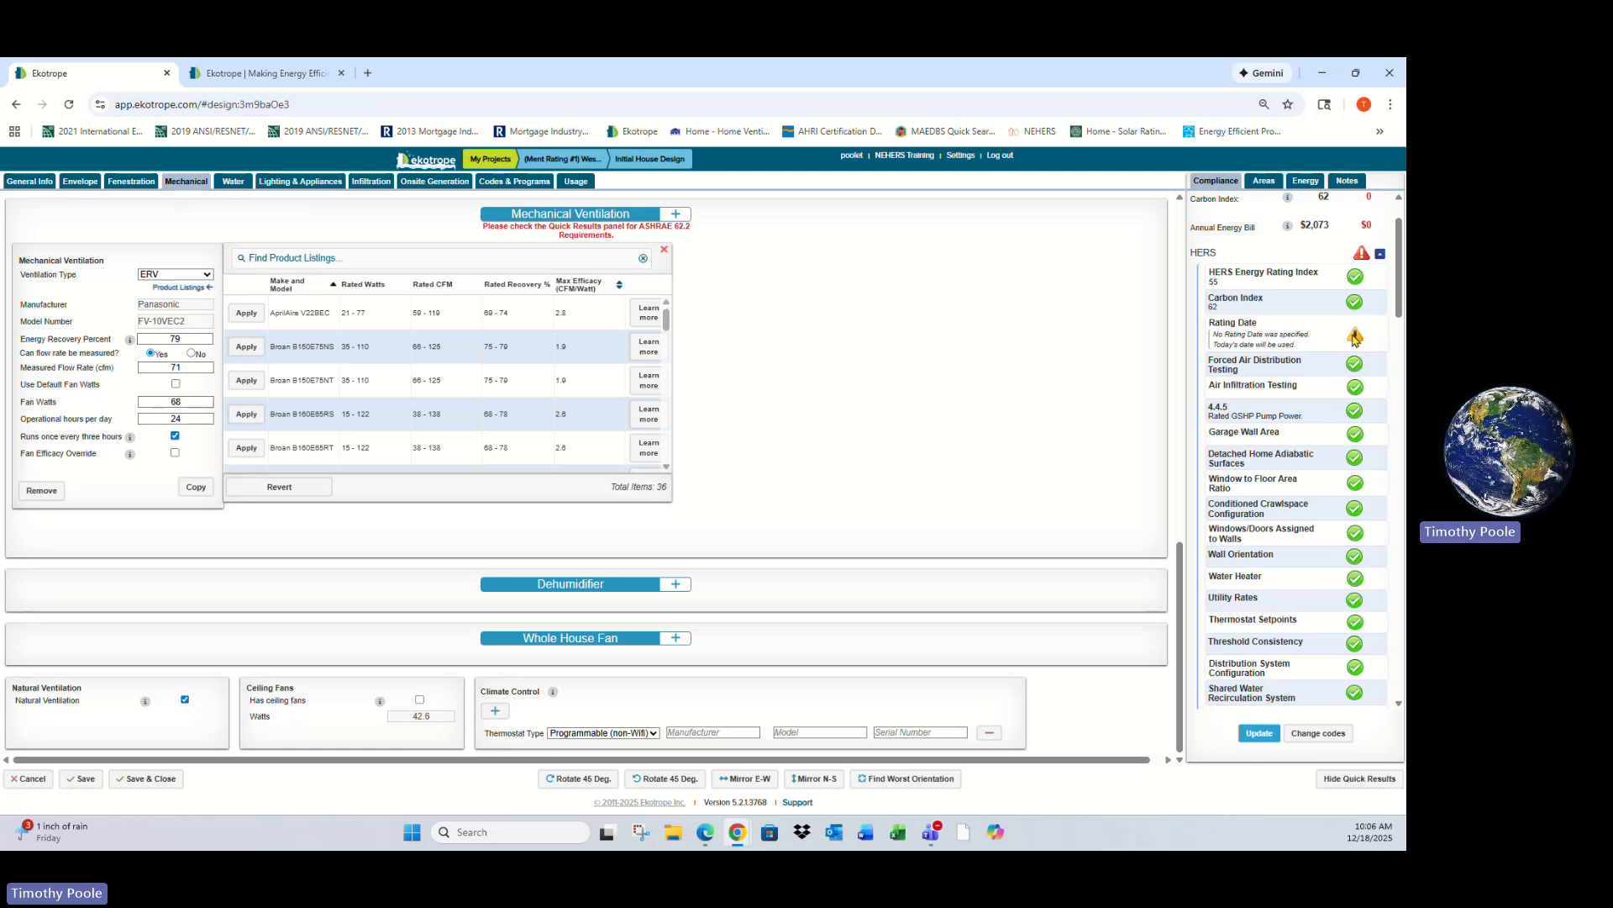
scroll(1302, 333, down, 4)
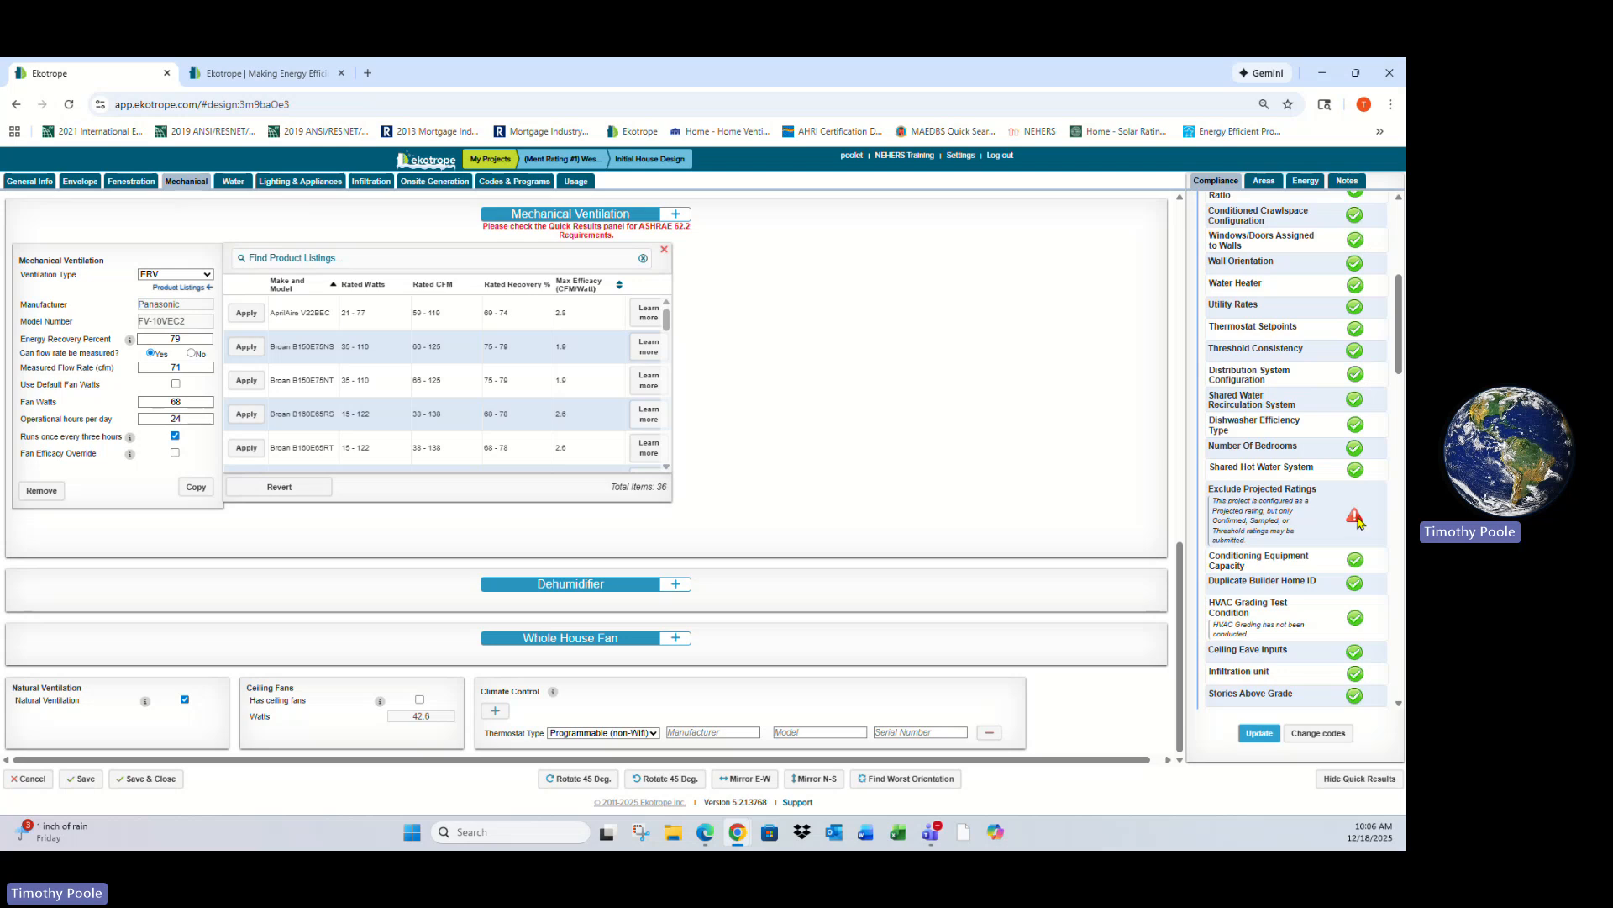
scroll(1307, 471, down, 6)
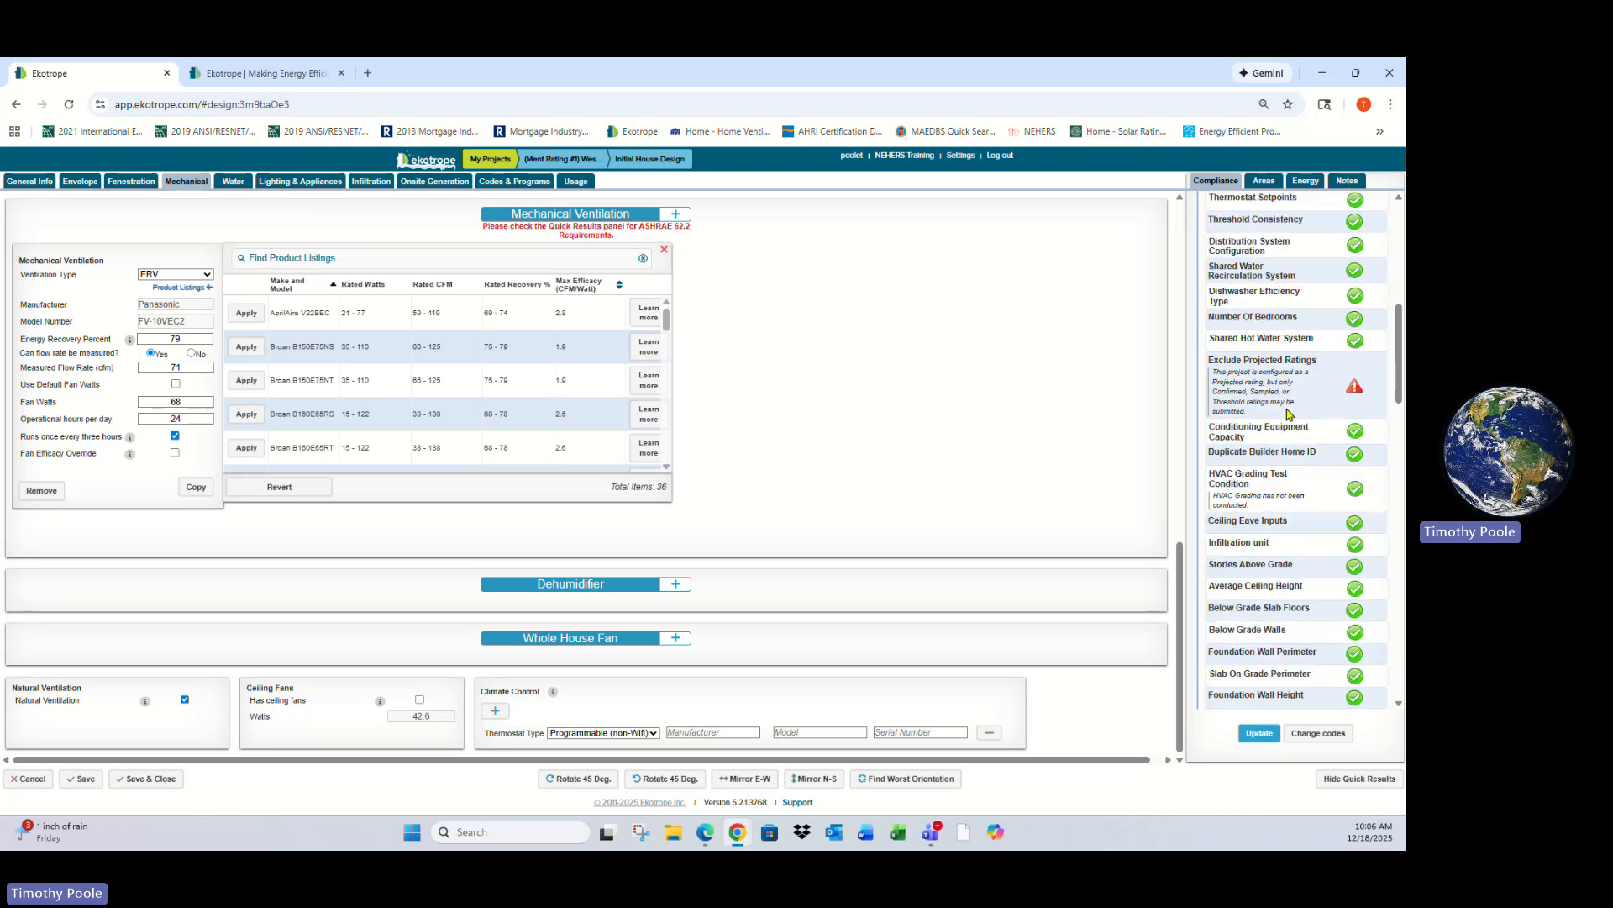
scroll(1310, 452, up, 10)
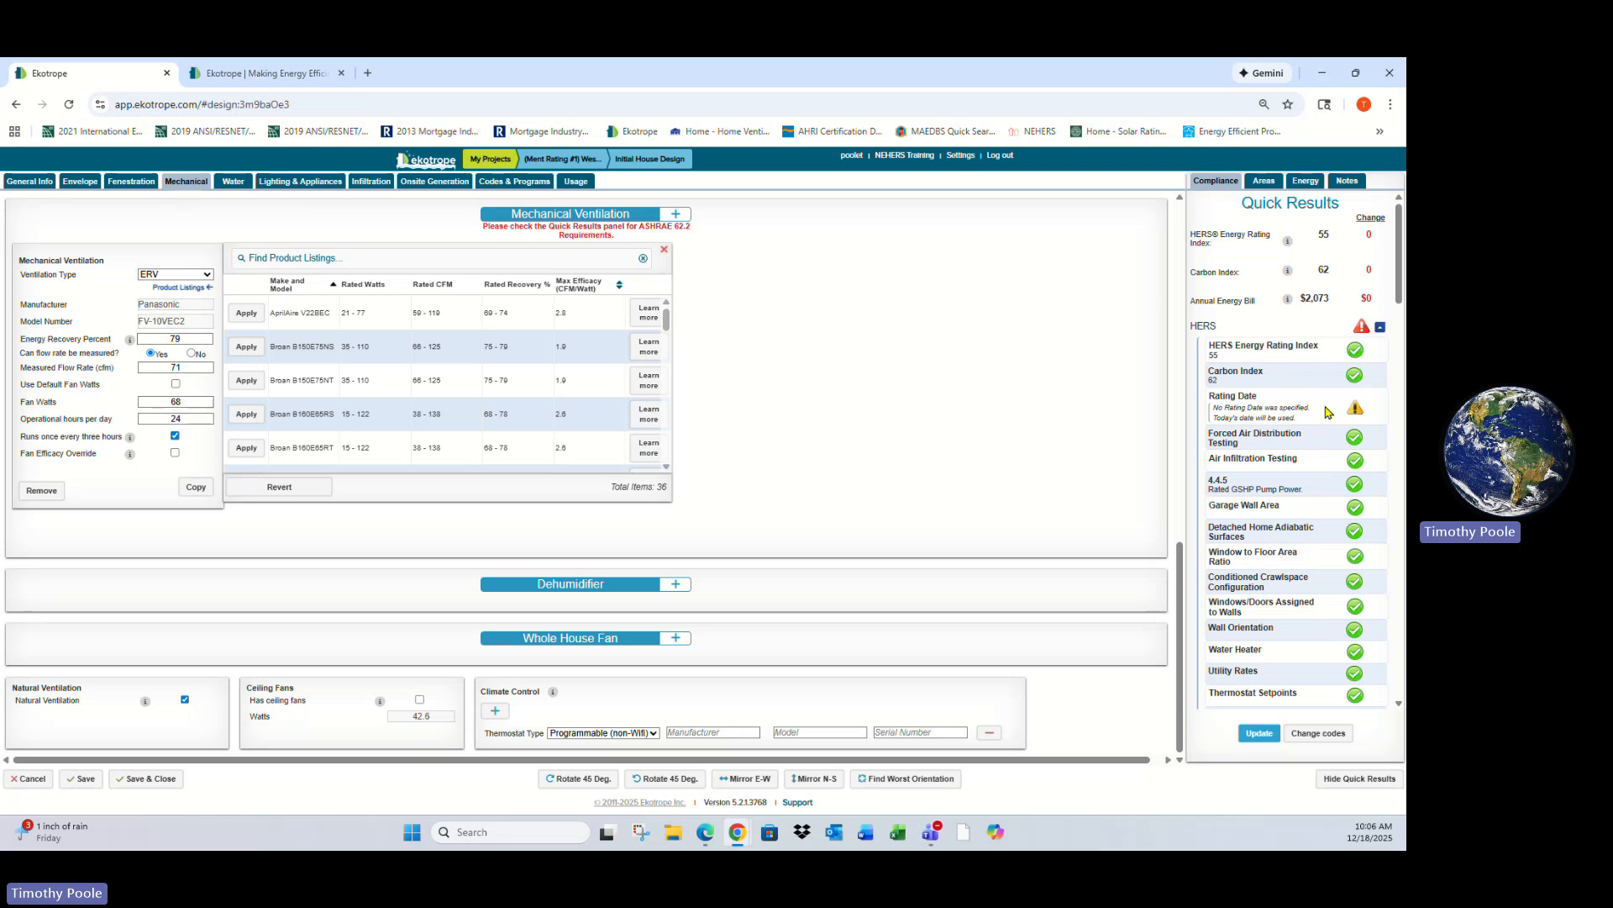
scroll(1338, 425, down, 1)
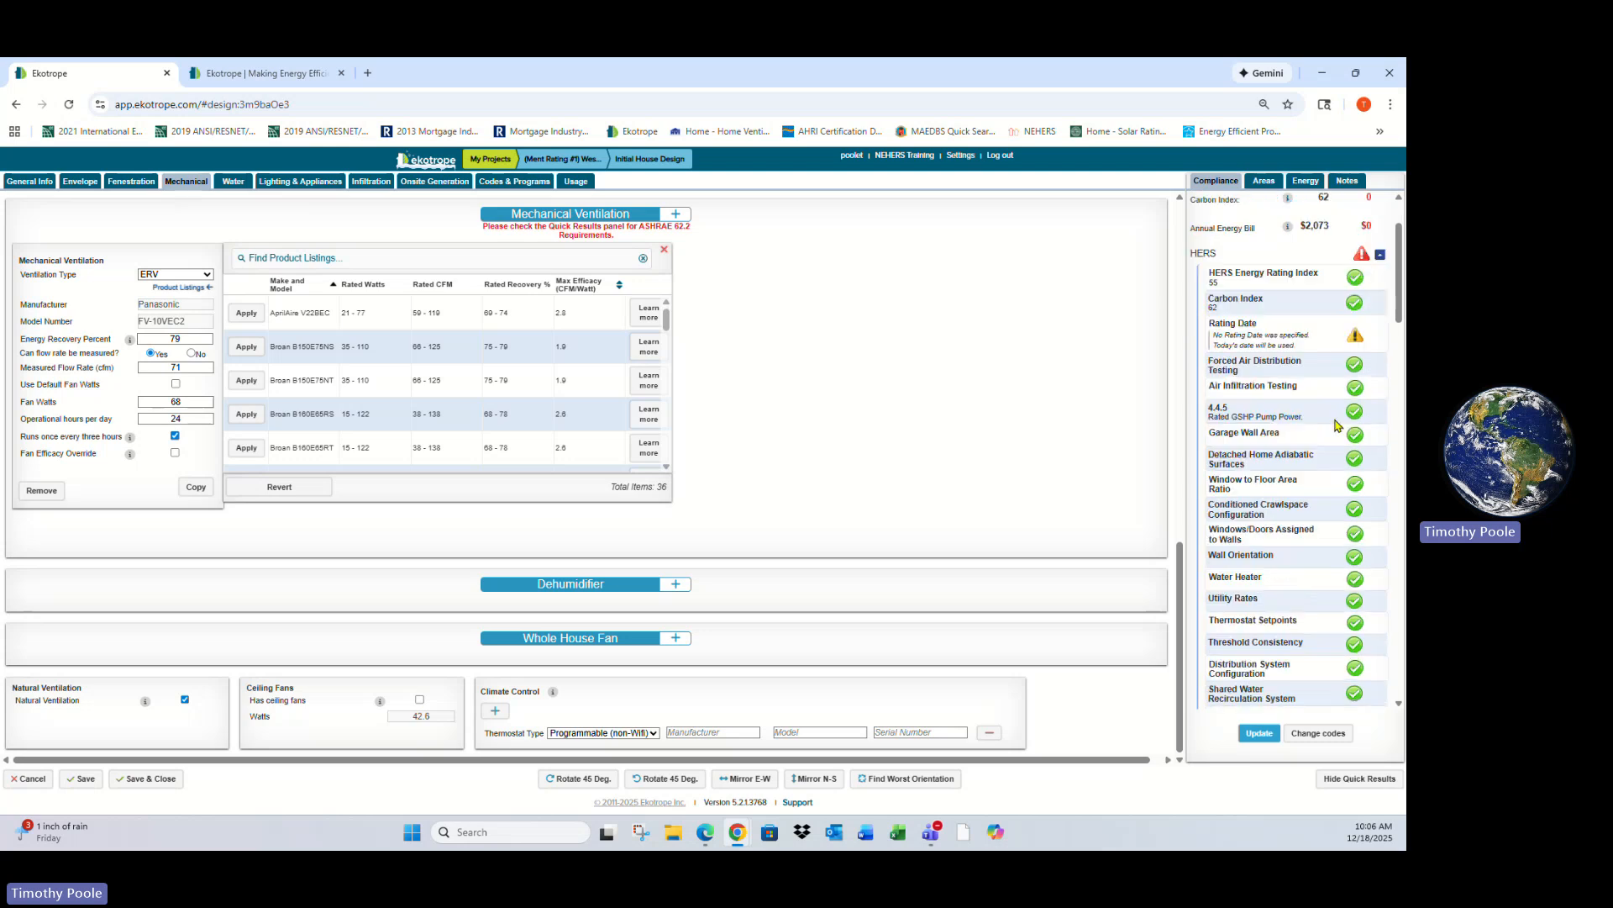
scroll(1338, 425, down, 6)
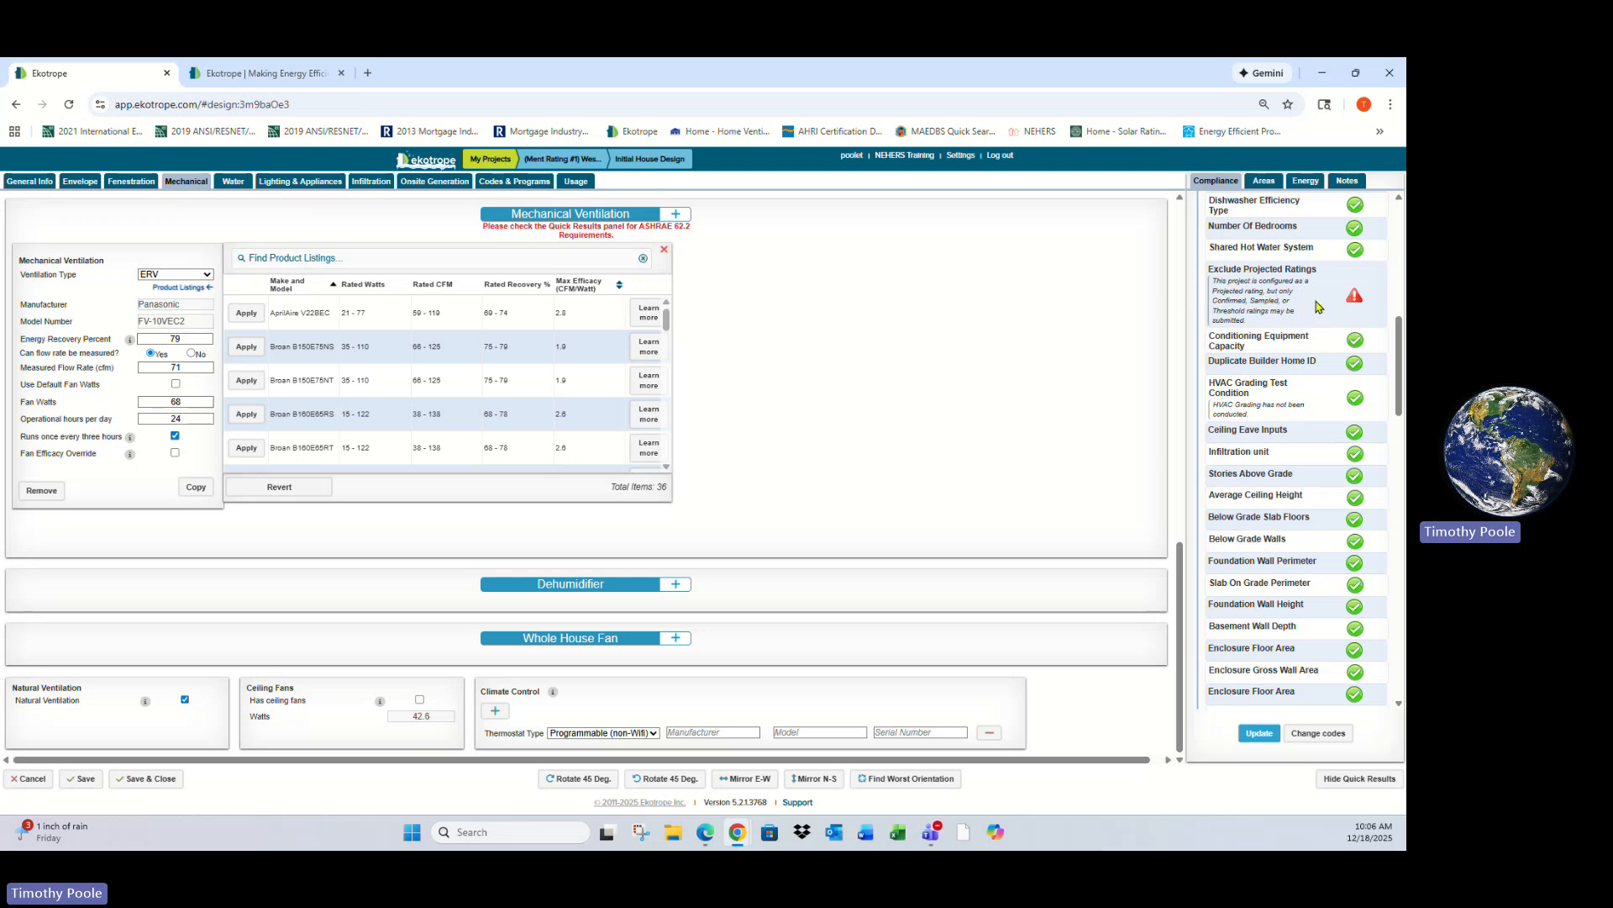
scroll(1317, 307, up, 10)
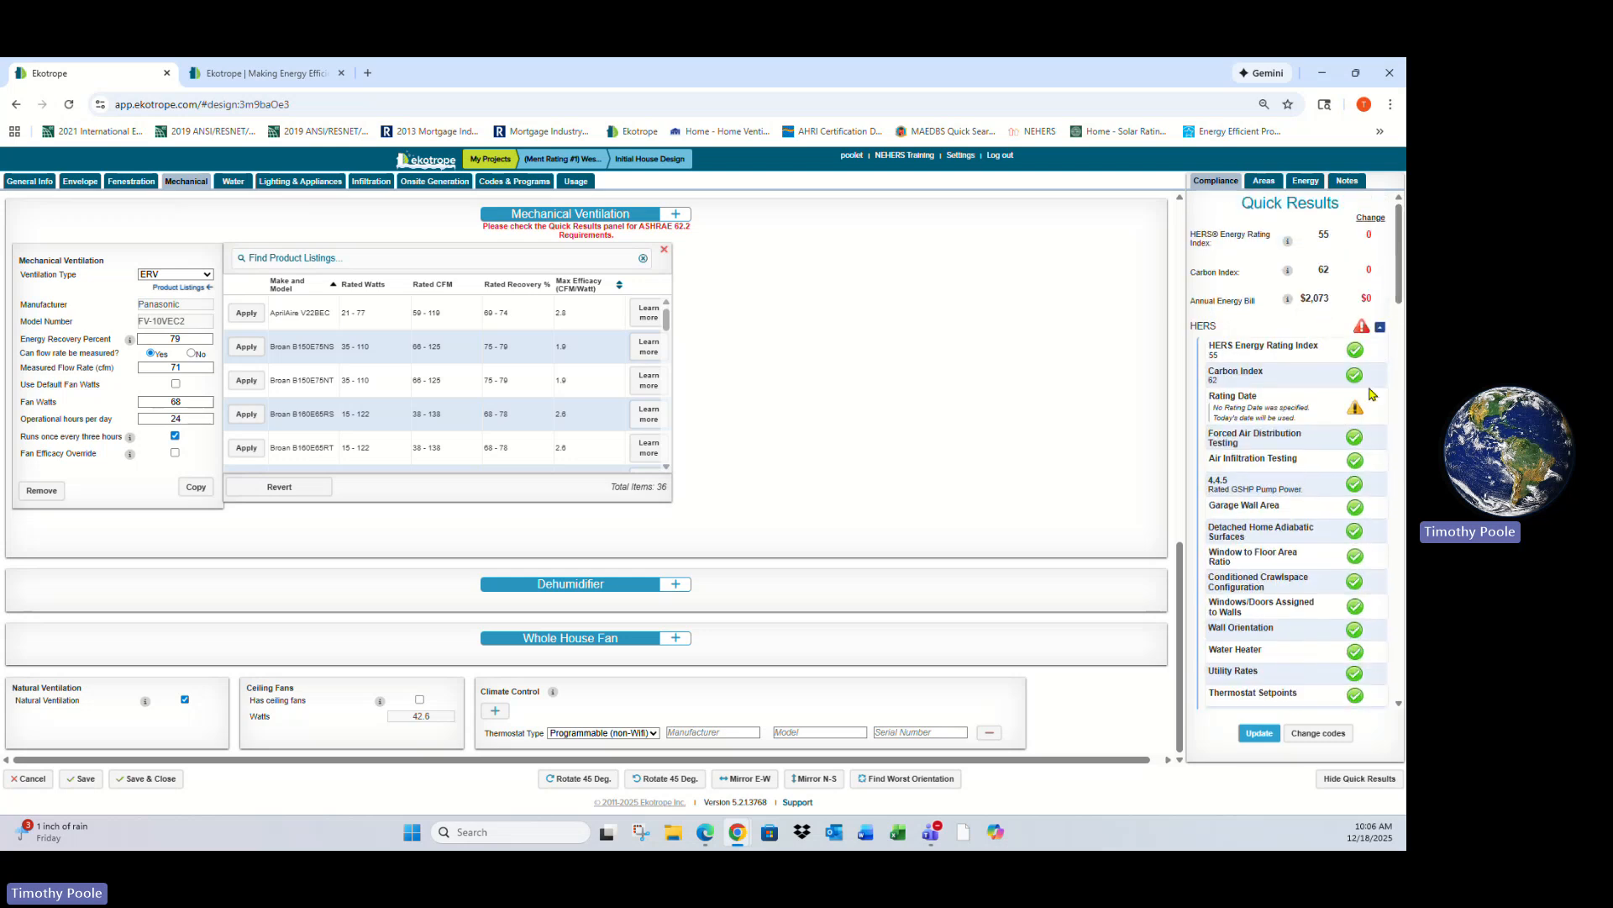
- Review the ENERGY STAR v3.2 and ASHRAE 62.2 2016 compliance details in the quick results
click(1378, 328)
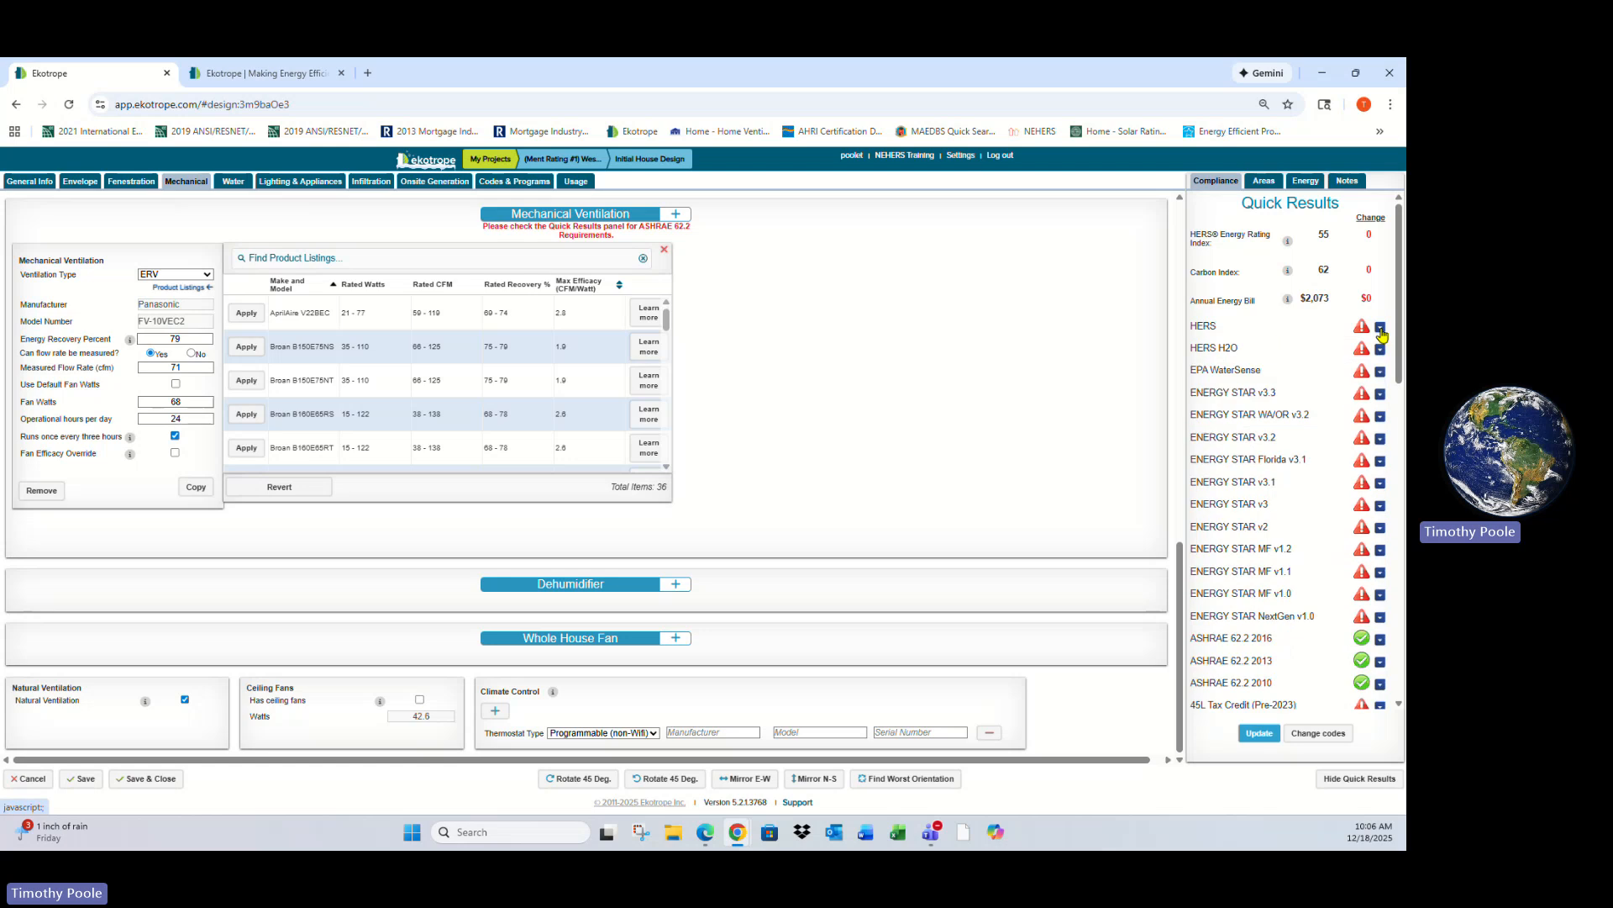
scroll(1369, 471, down, 3)
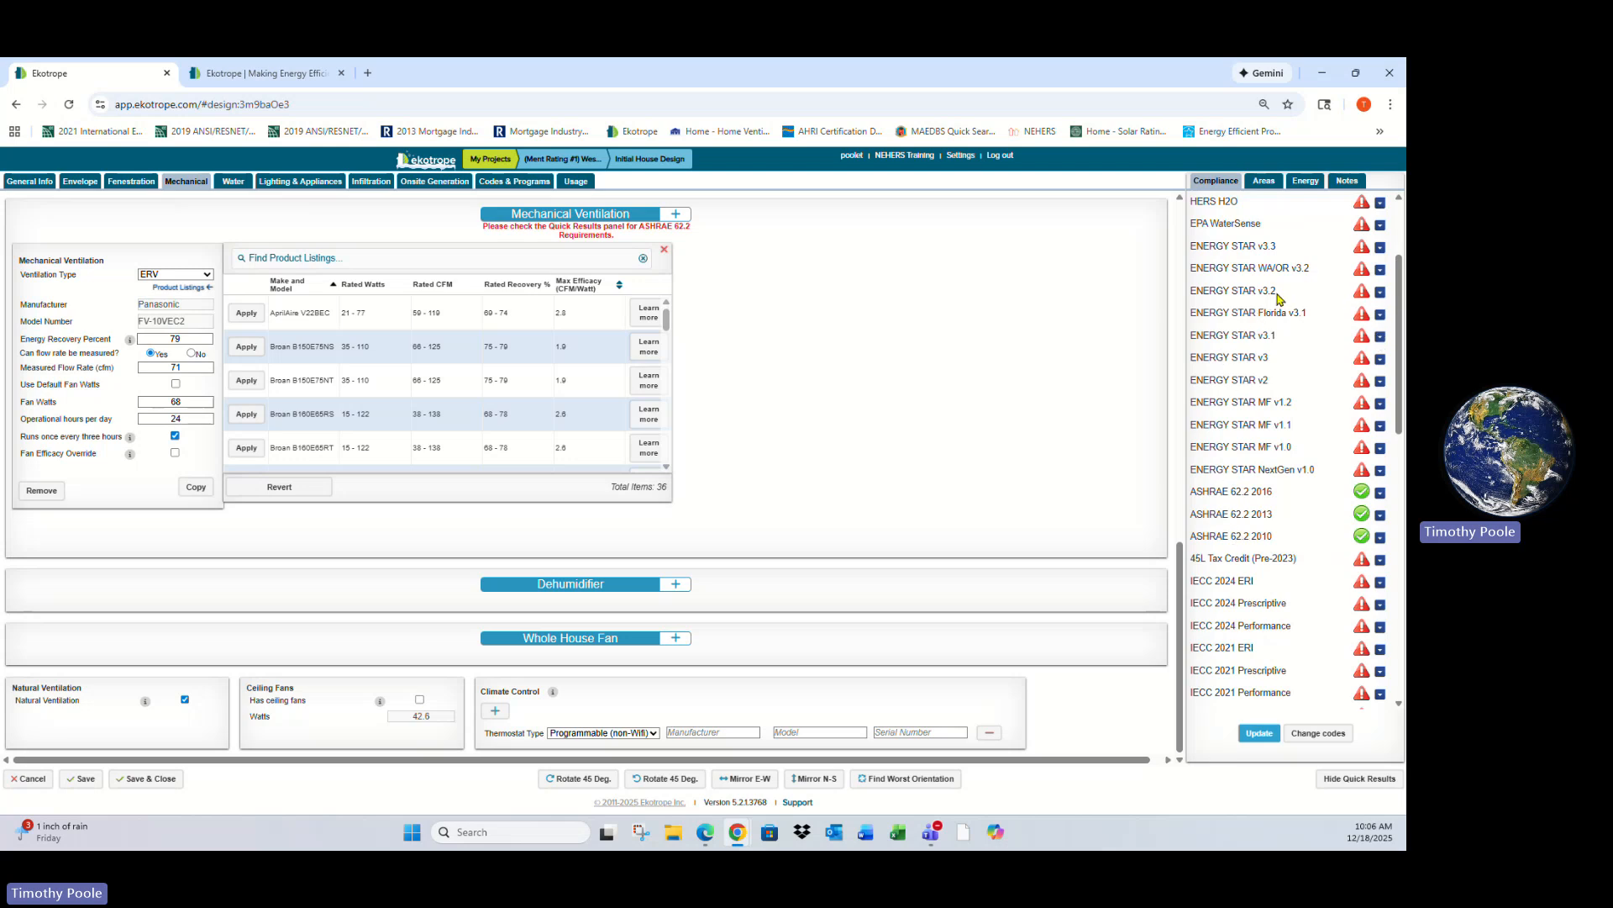
click(1380, 292)
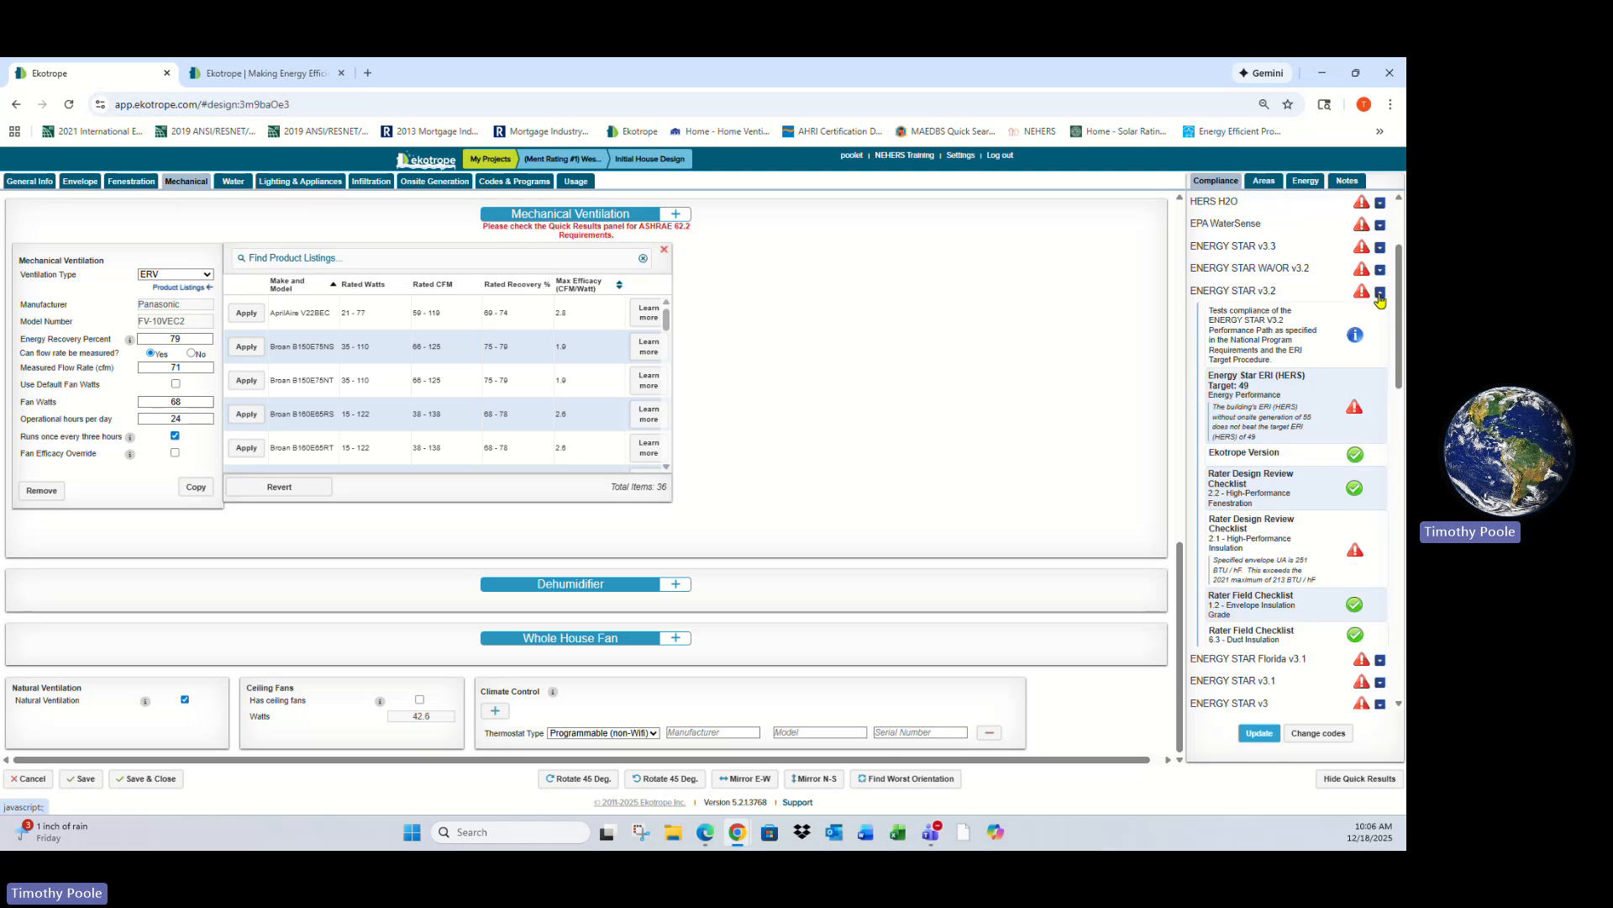
scroll(1261, 404, down, 1)
scroll(1271, 468, down, 3)
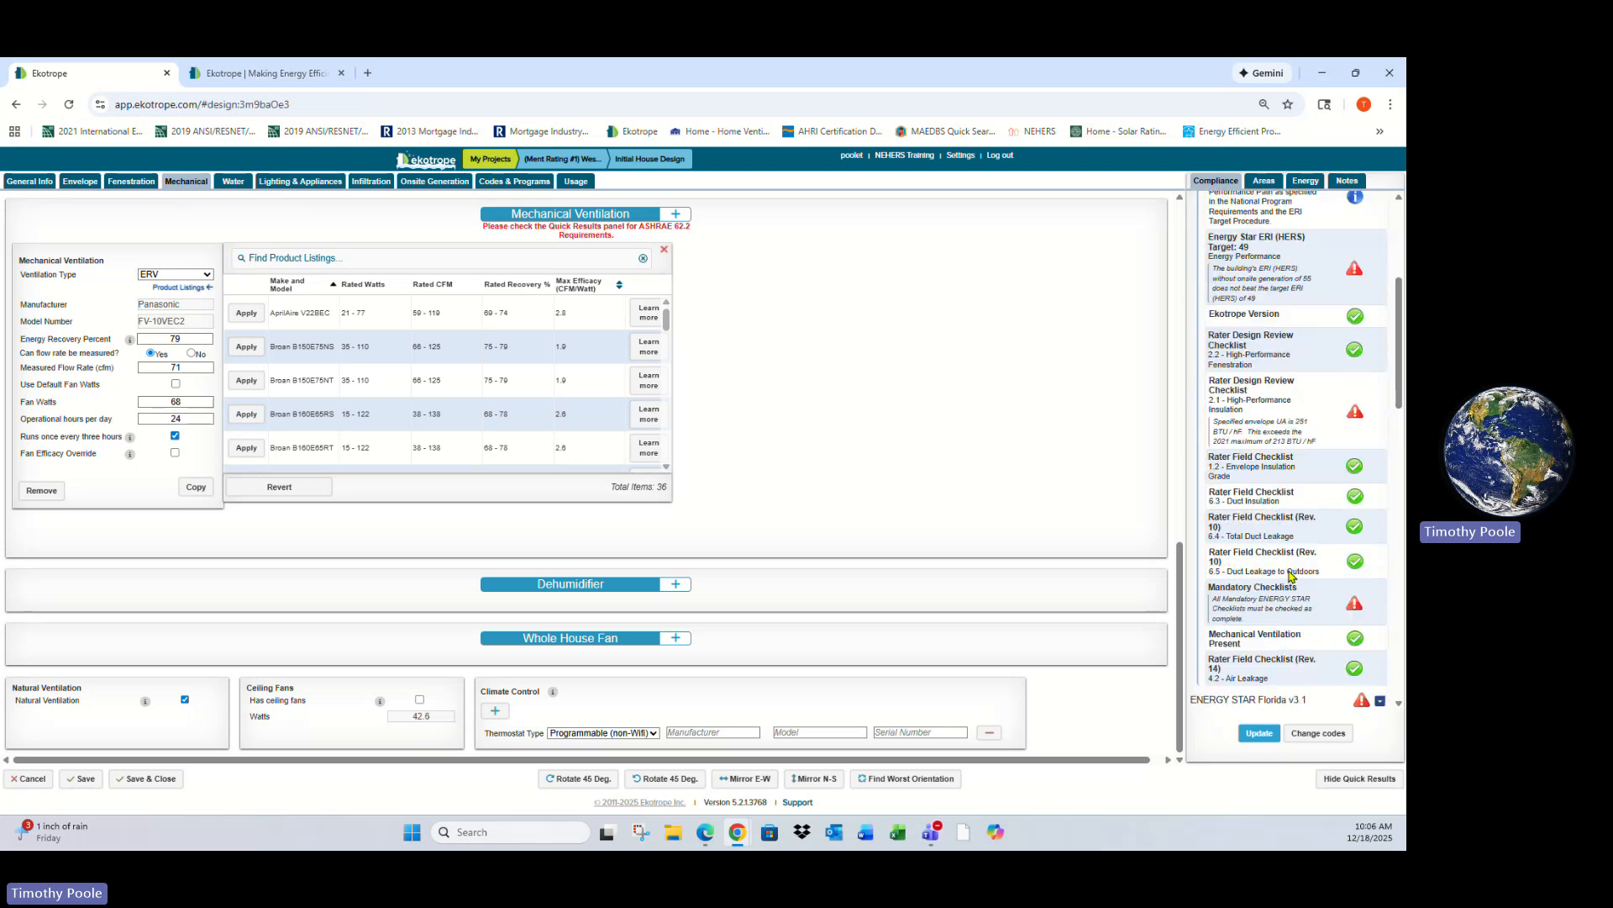
scroll(1299, 590, up, 8)
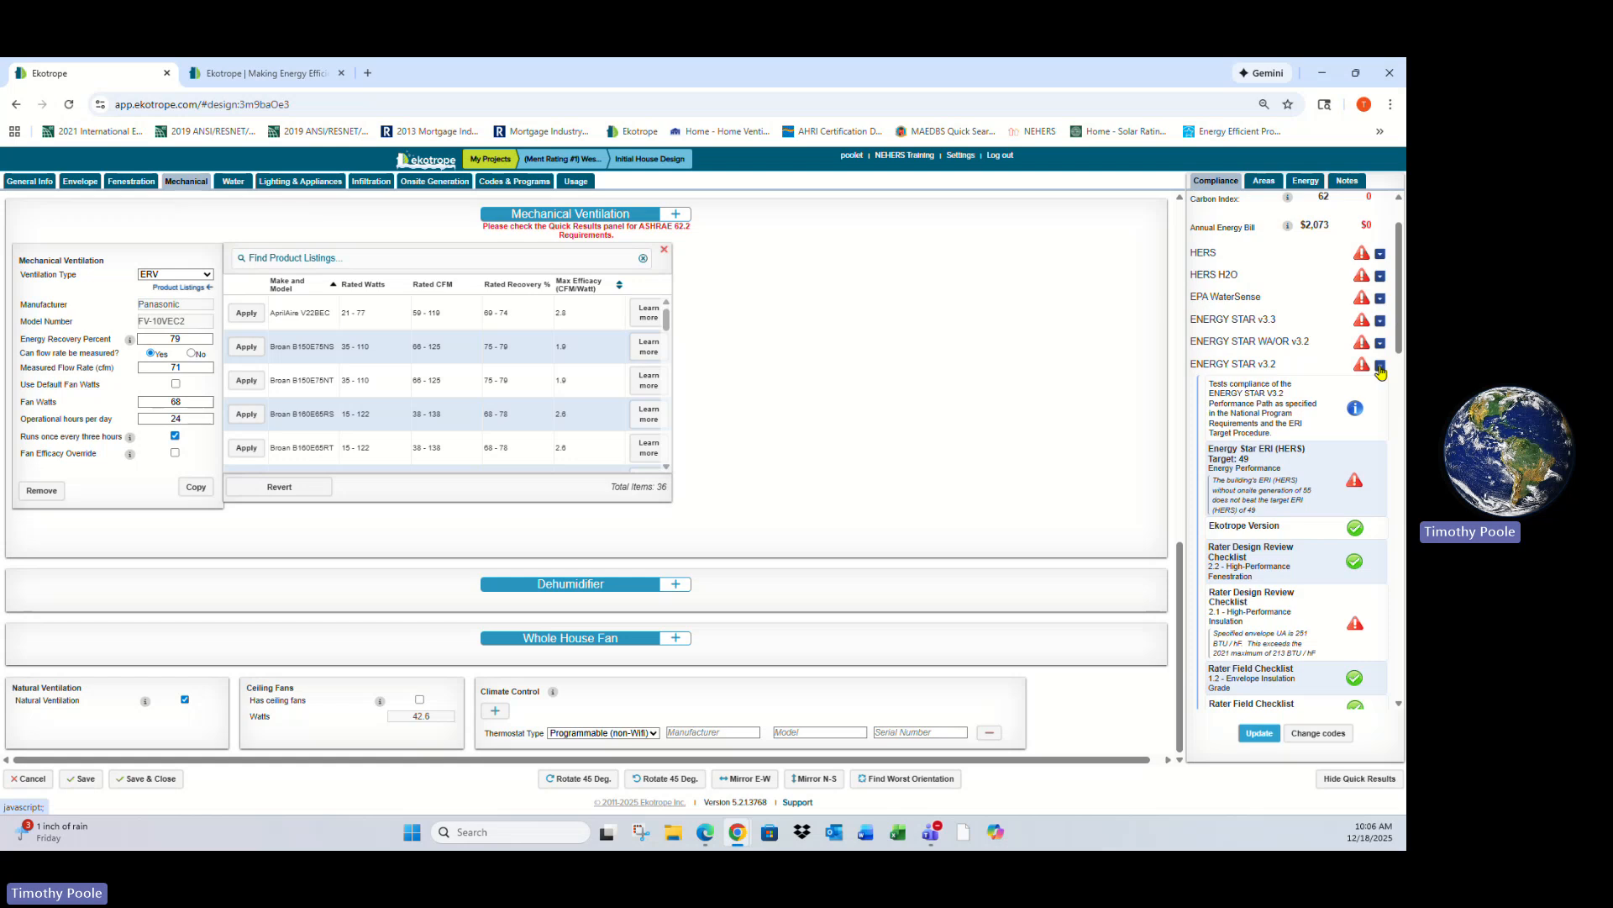
click(1381, 372)
scroll(1216, 416, down, 3)
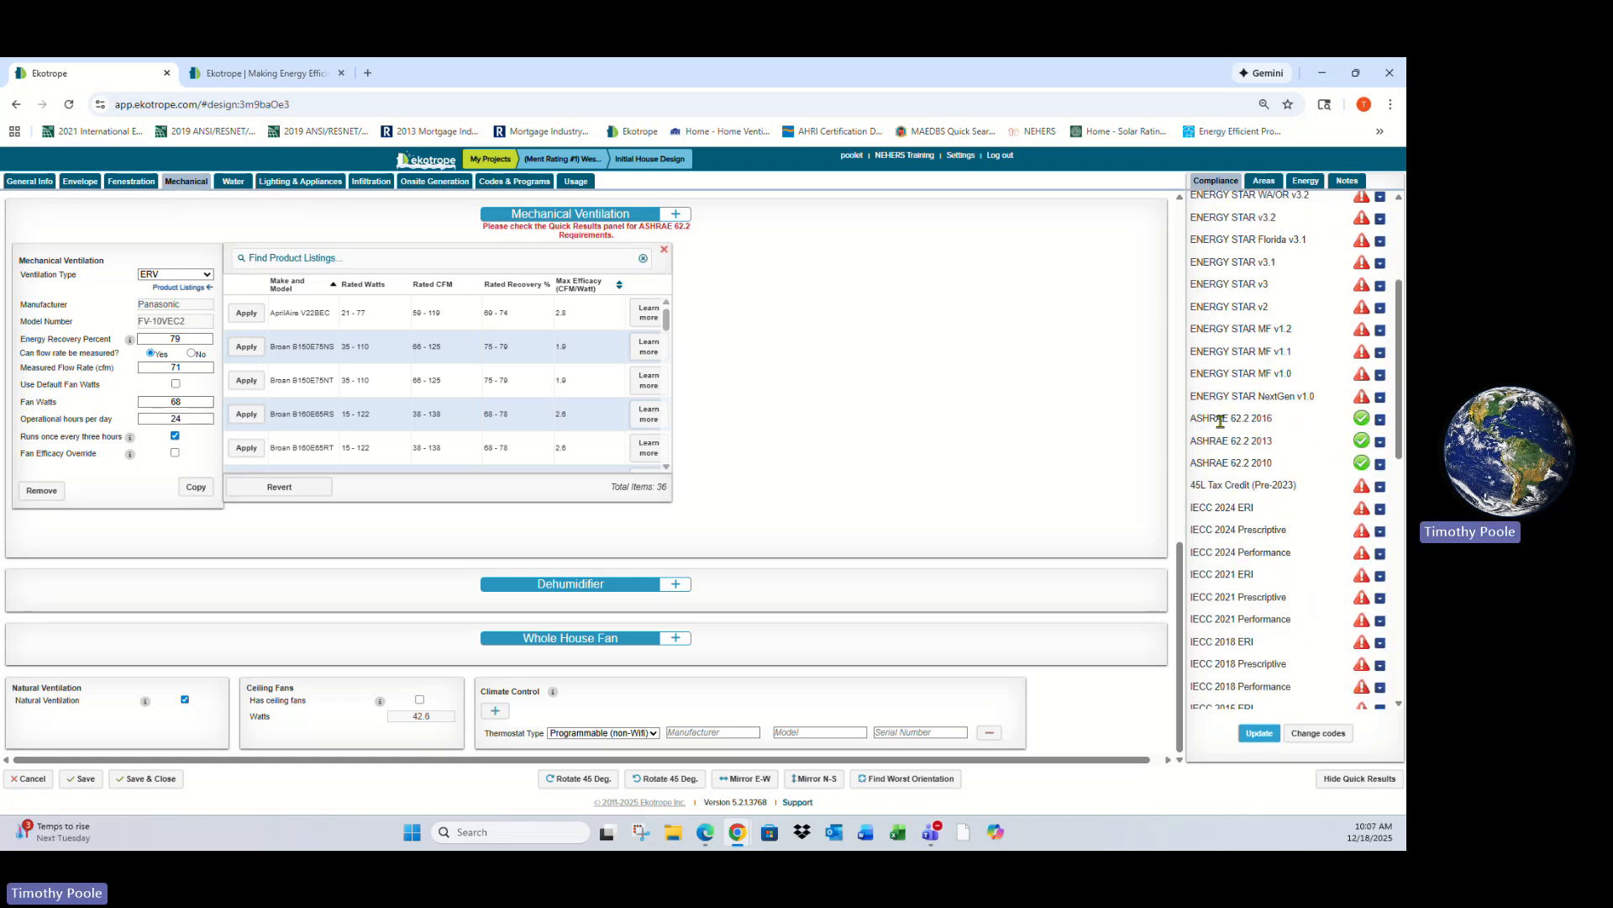
click(1381, 419)
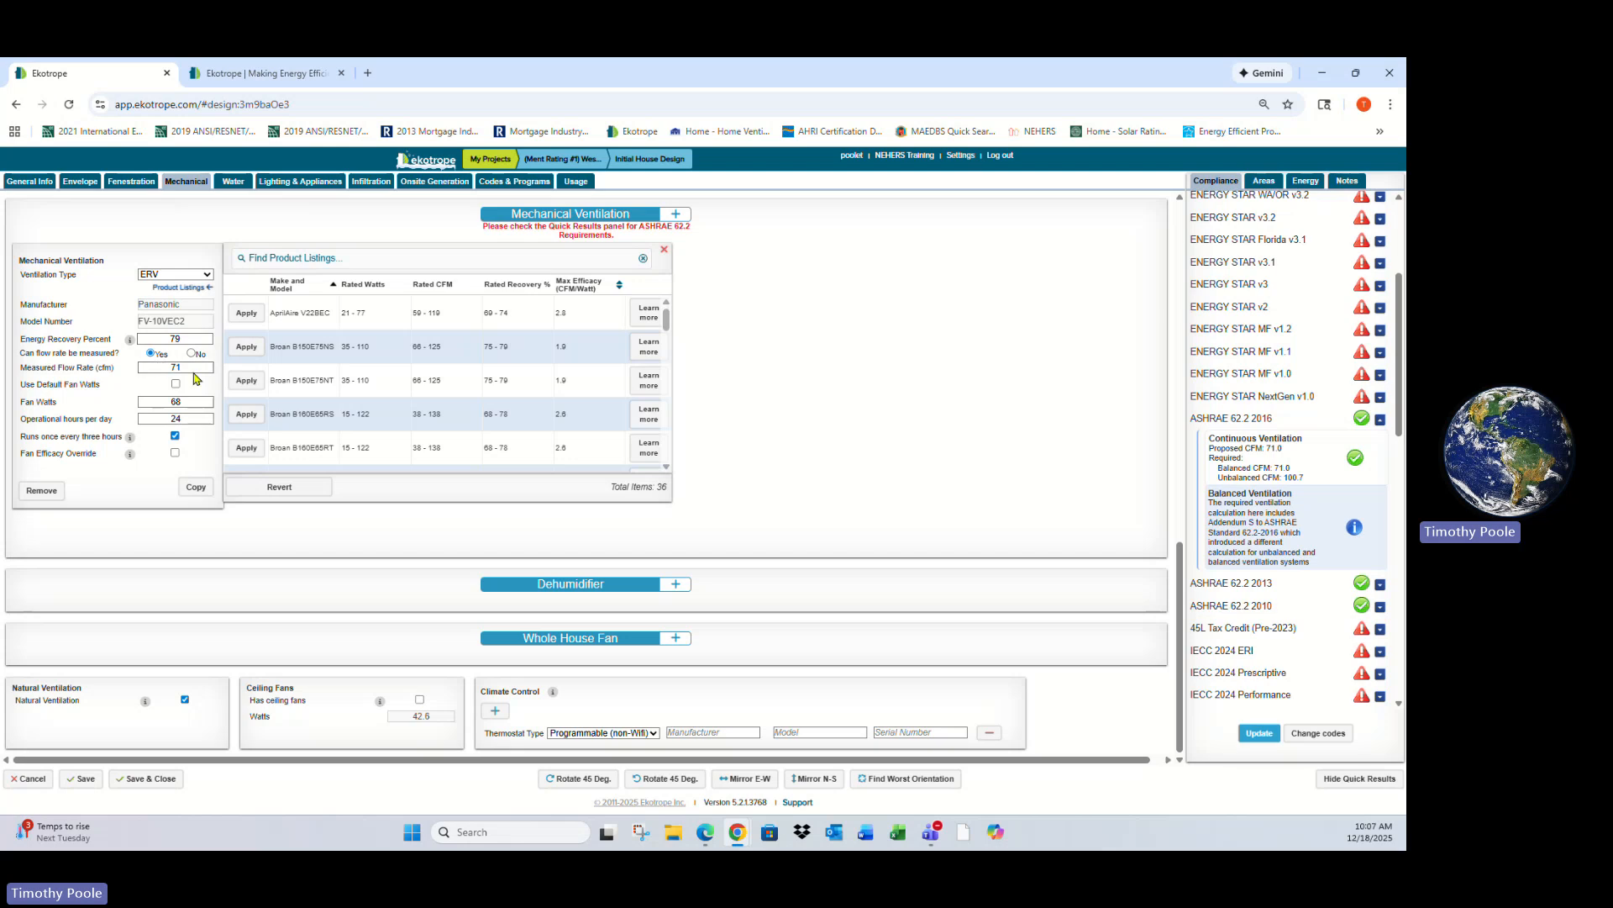
click(1380, 419)
- Review the 45L Tax Credit details and the full code list, and open the code selection dialog without changing it
scroll(1272, 524, down, 1)
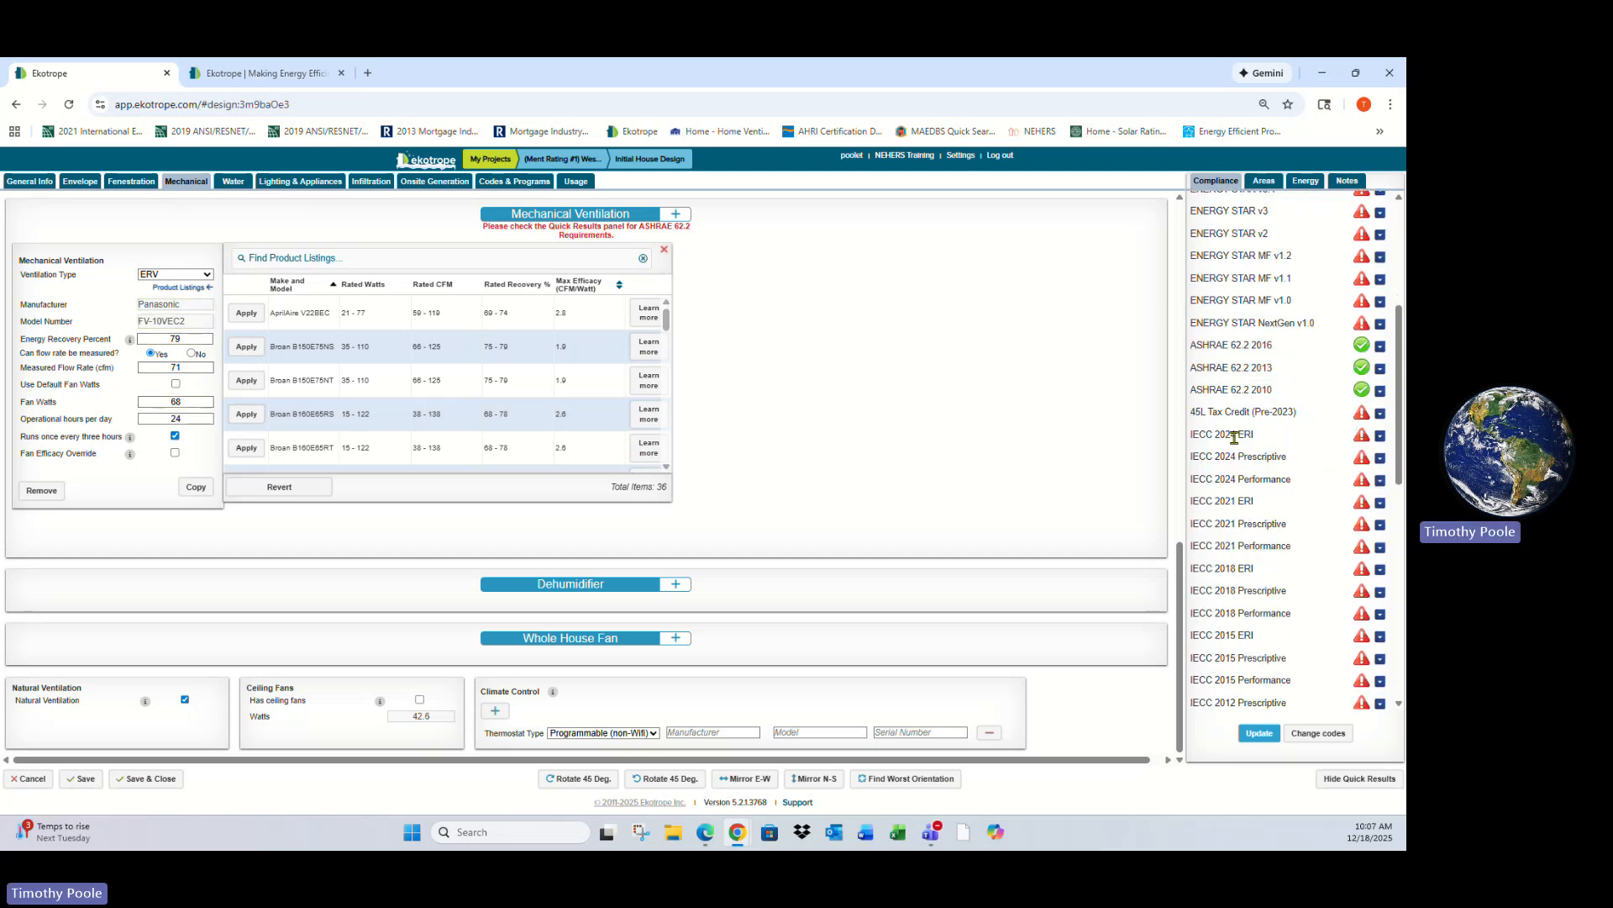
click(1380, 412)
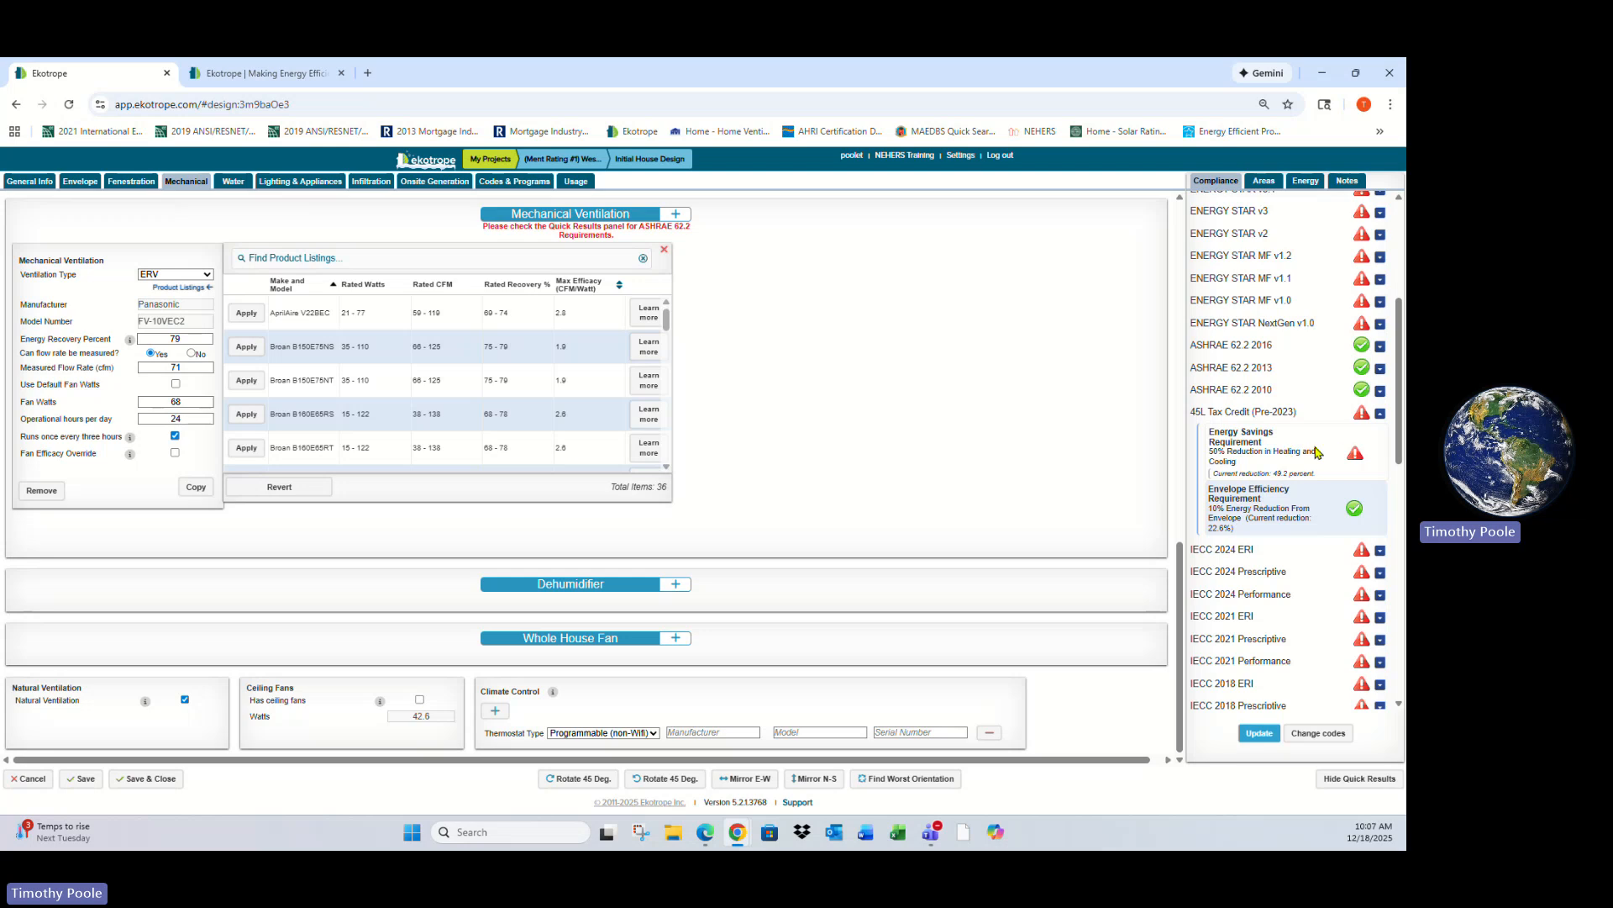
click(1381, 415)
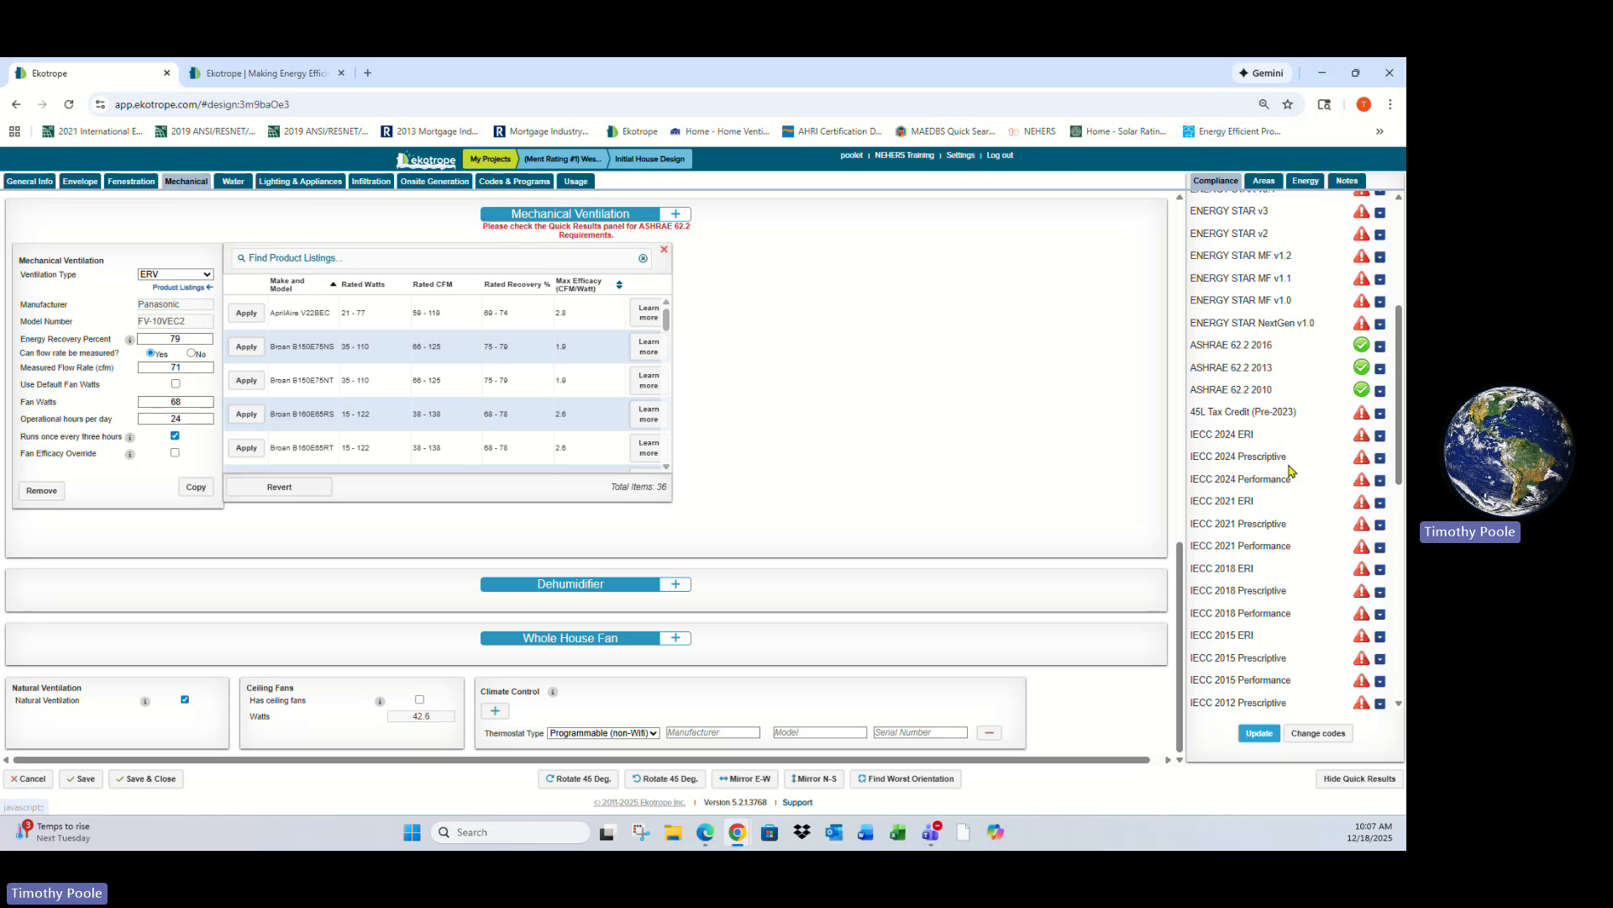
scroll(1292, 474, down, 6)
scroll(1292, 473, down, 2)
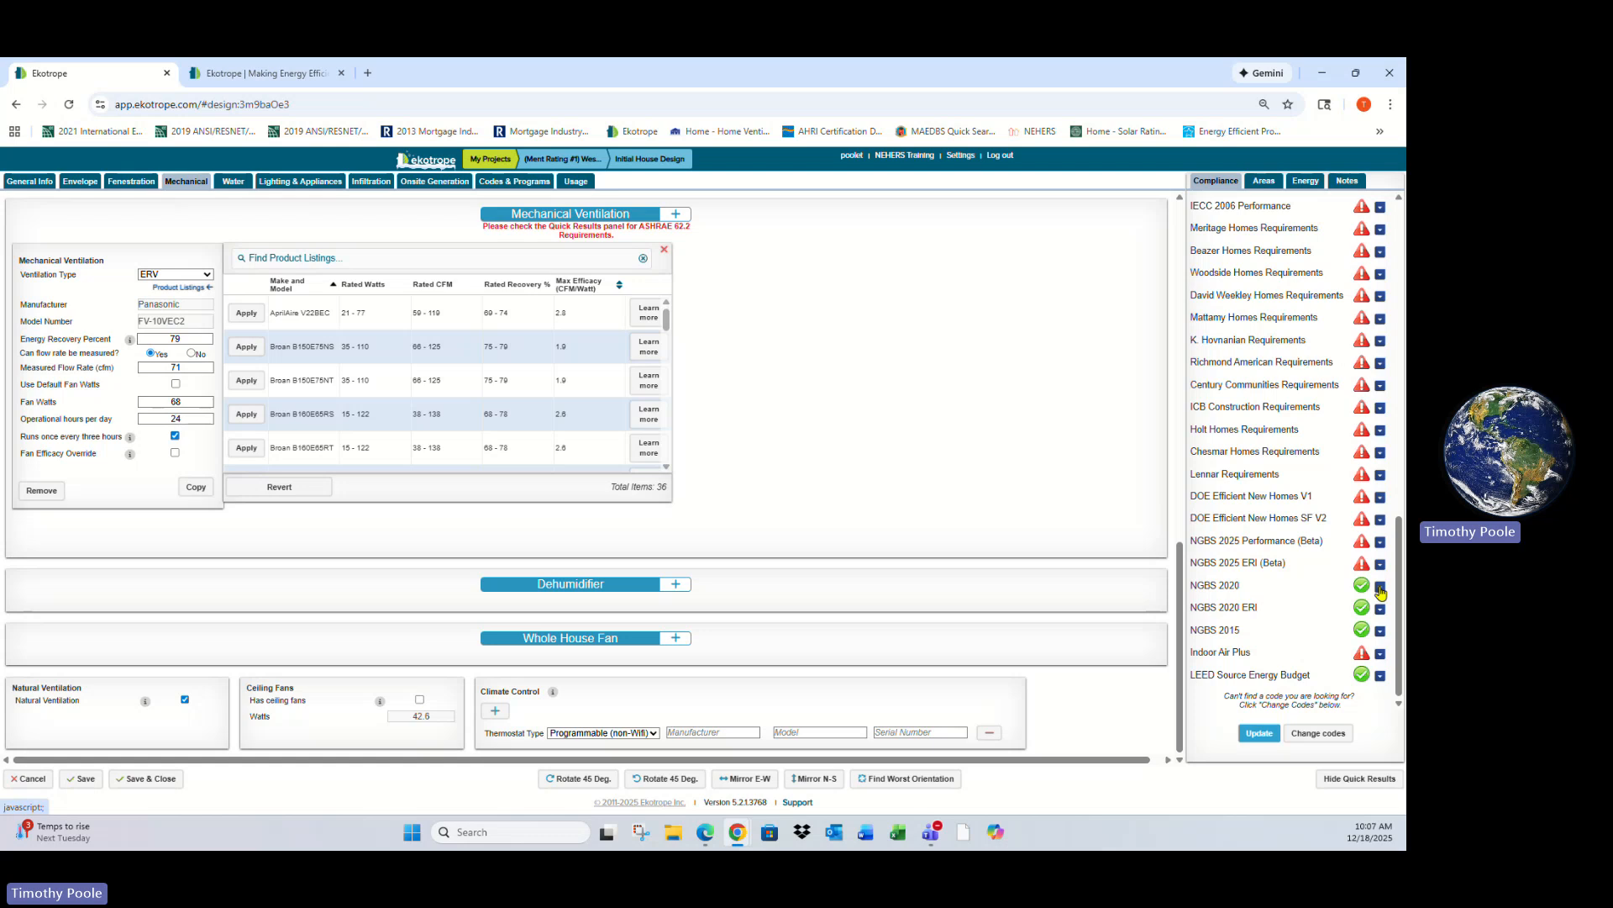
scroll(1289, 468, up, 5)
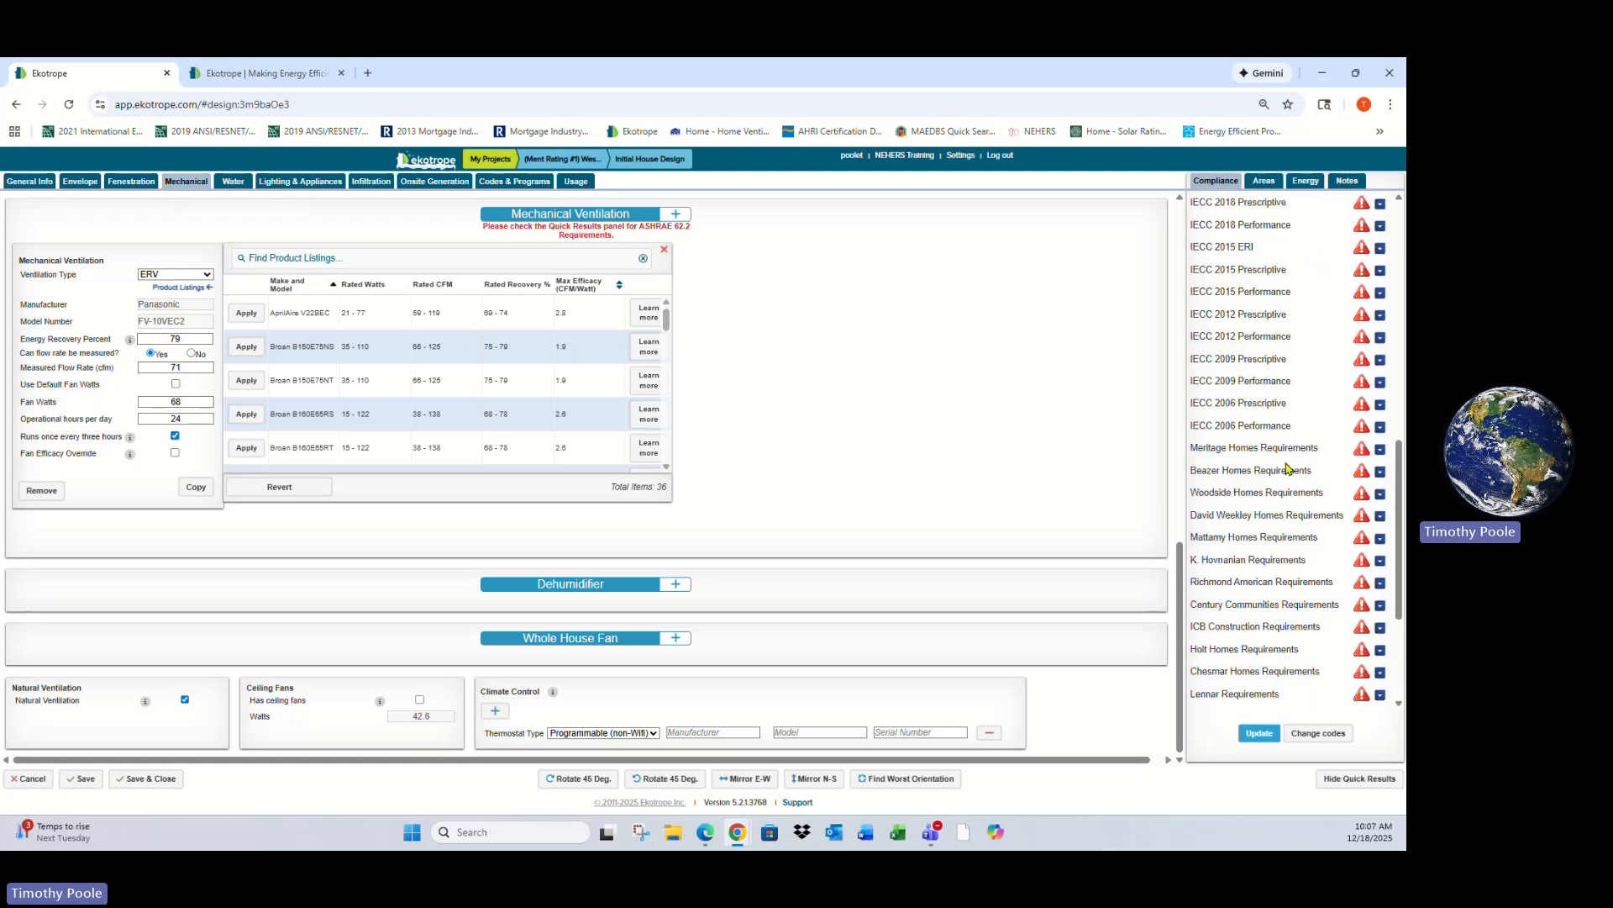
scroll(1290, 468, down, 12)
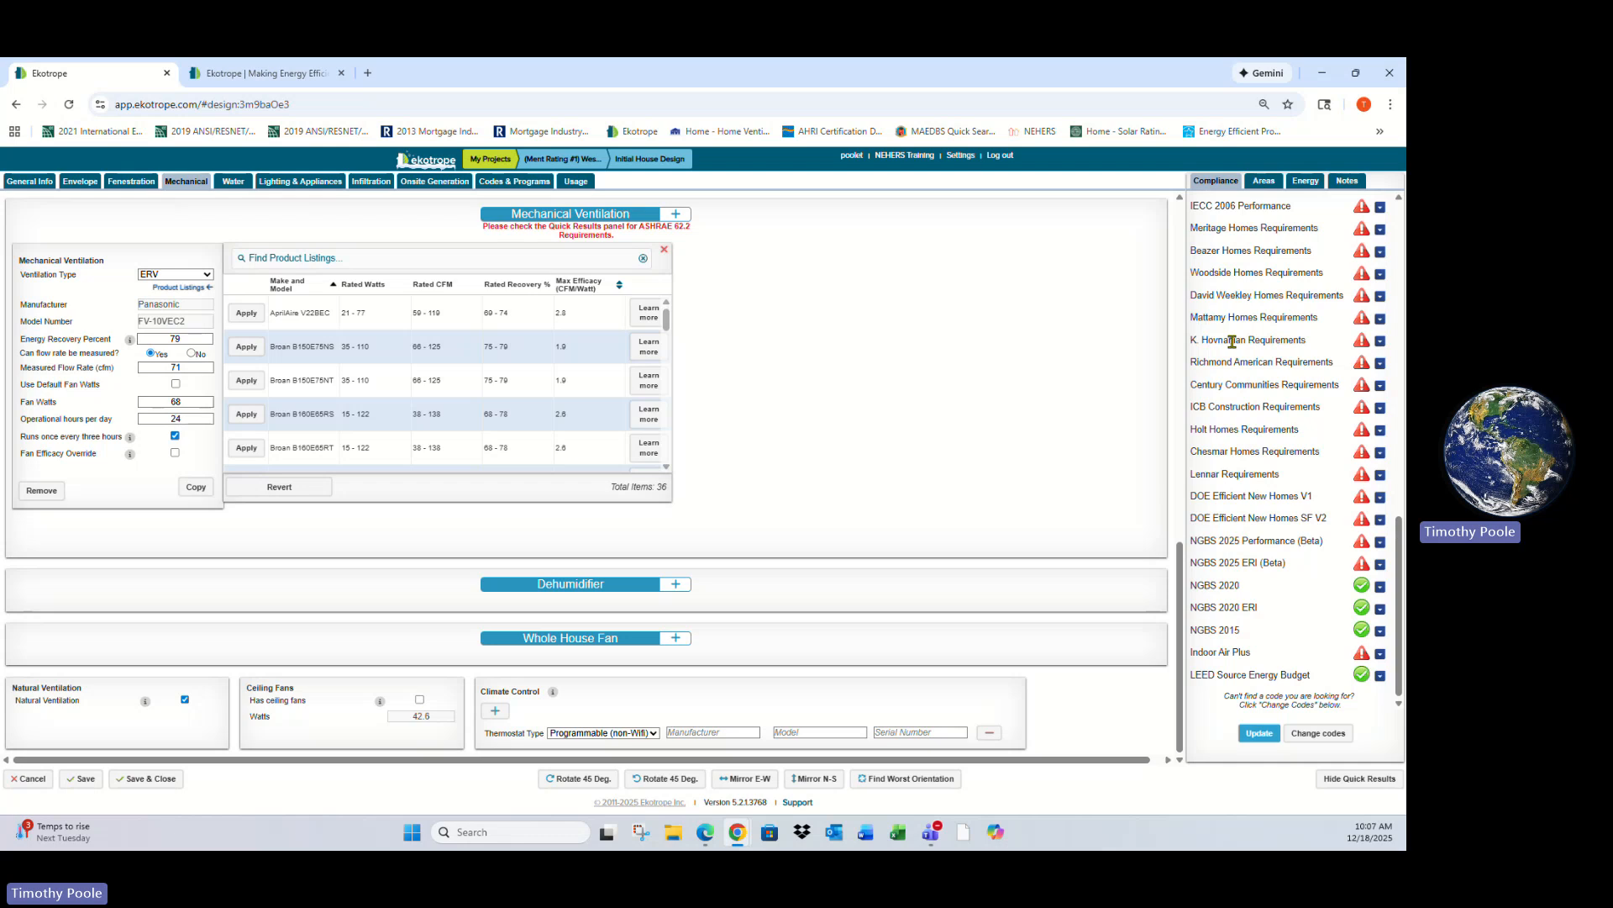
click(1321, 738)
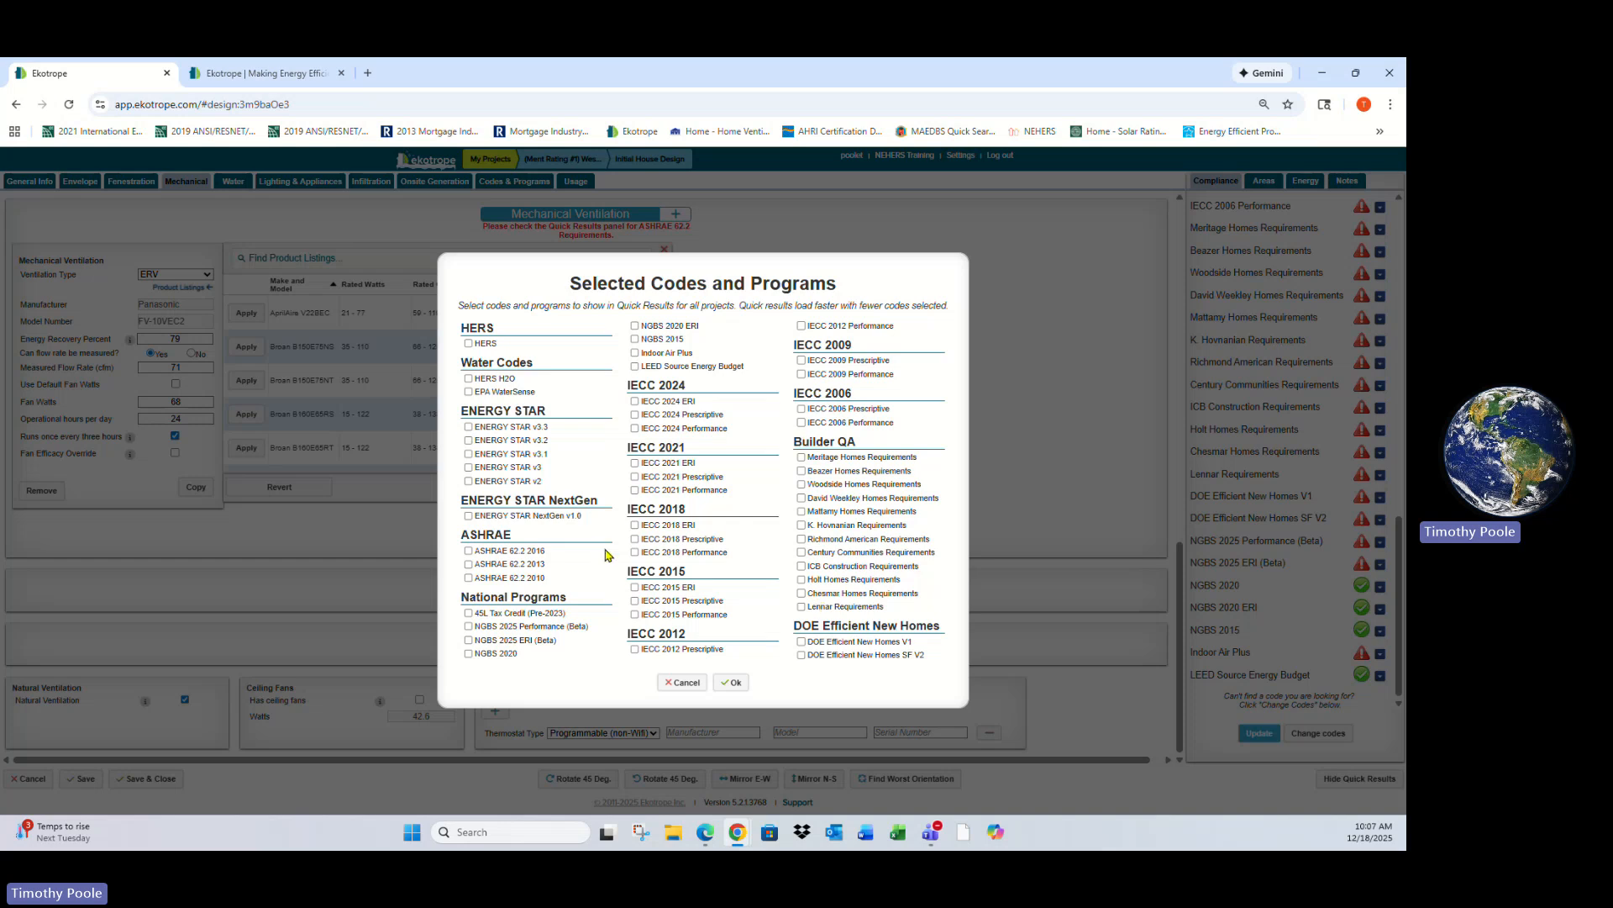
click(684, 682)
- Review the areas, energy breakdown and notes panels of the quick results
click(1264, 181)
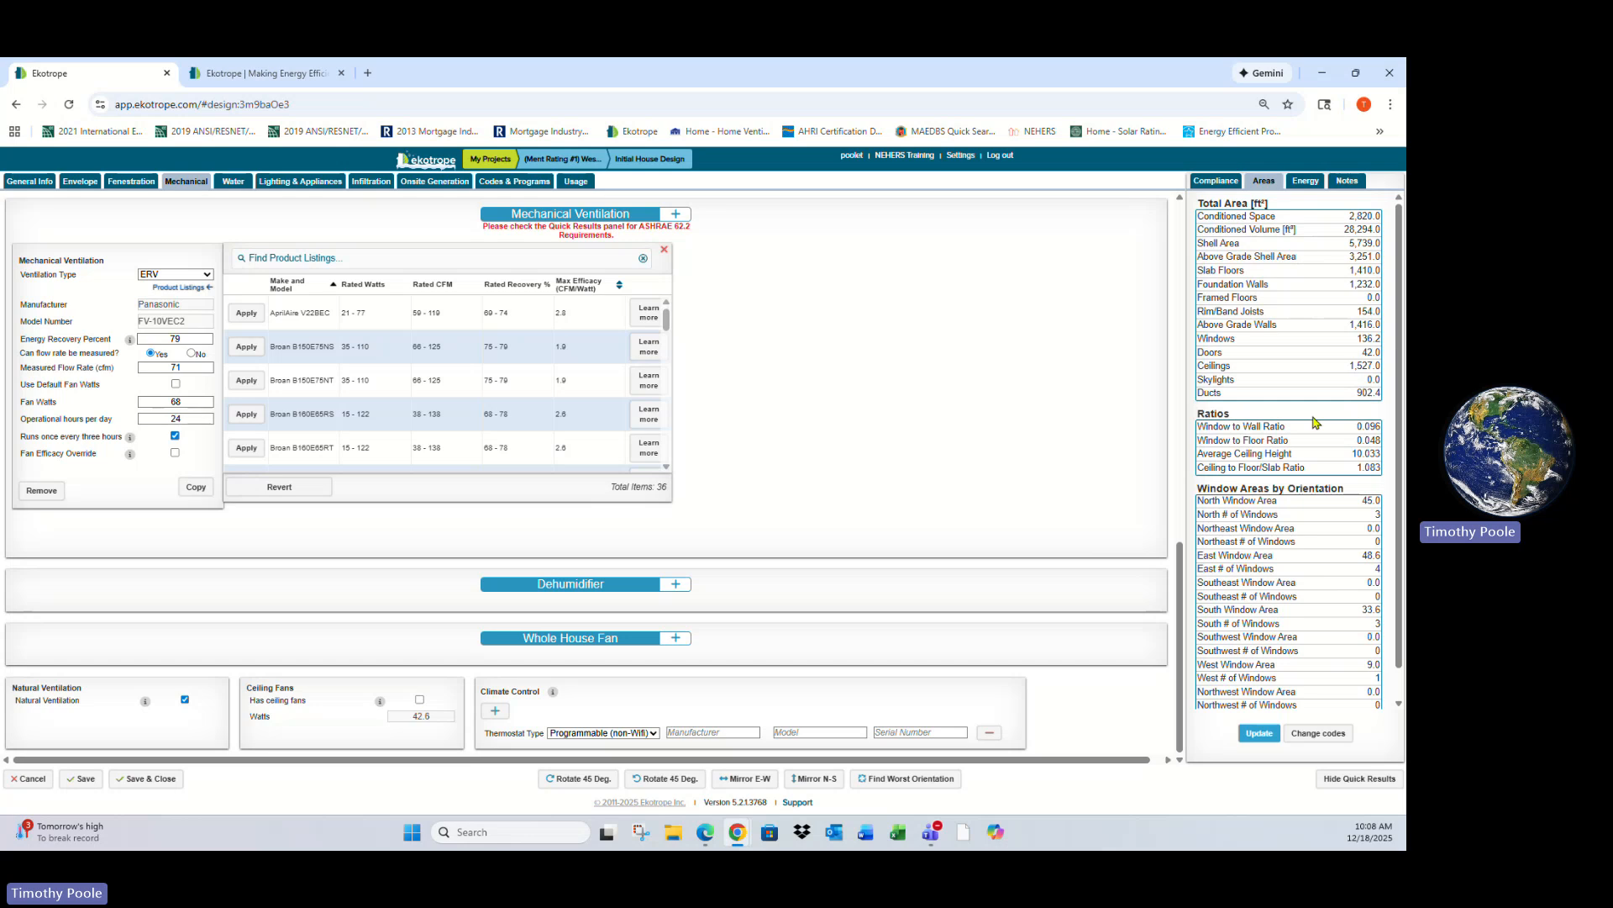
scroll(1272, 420, down, 1)
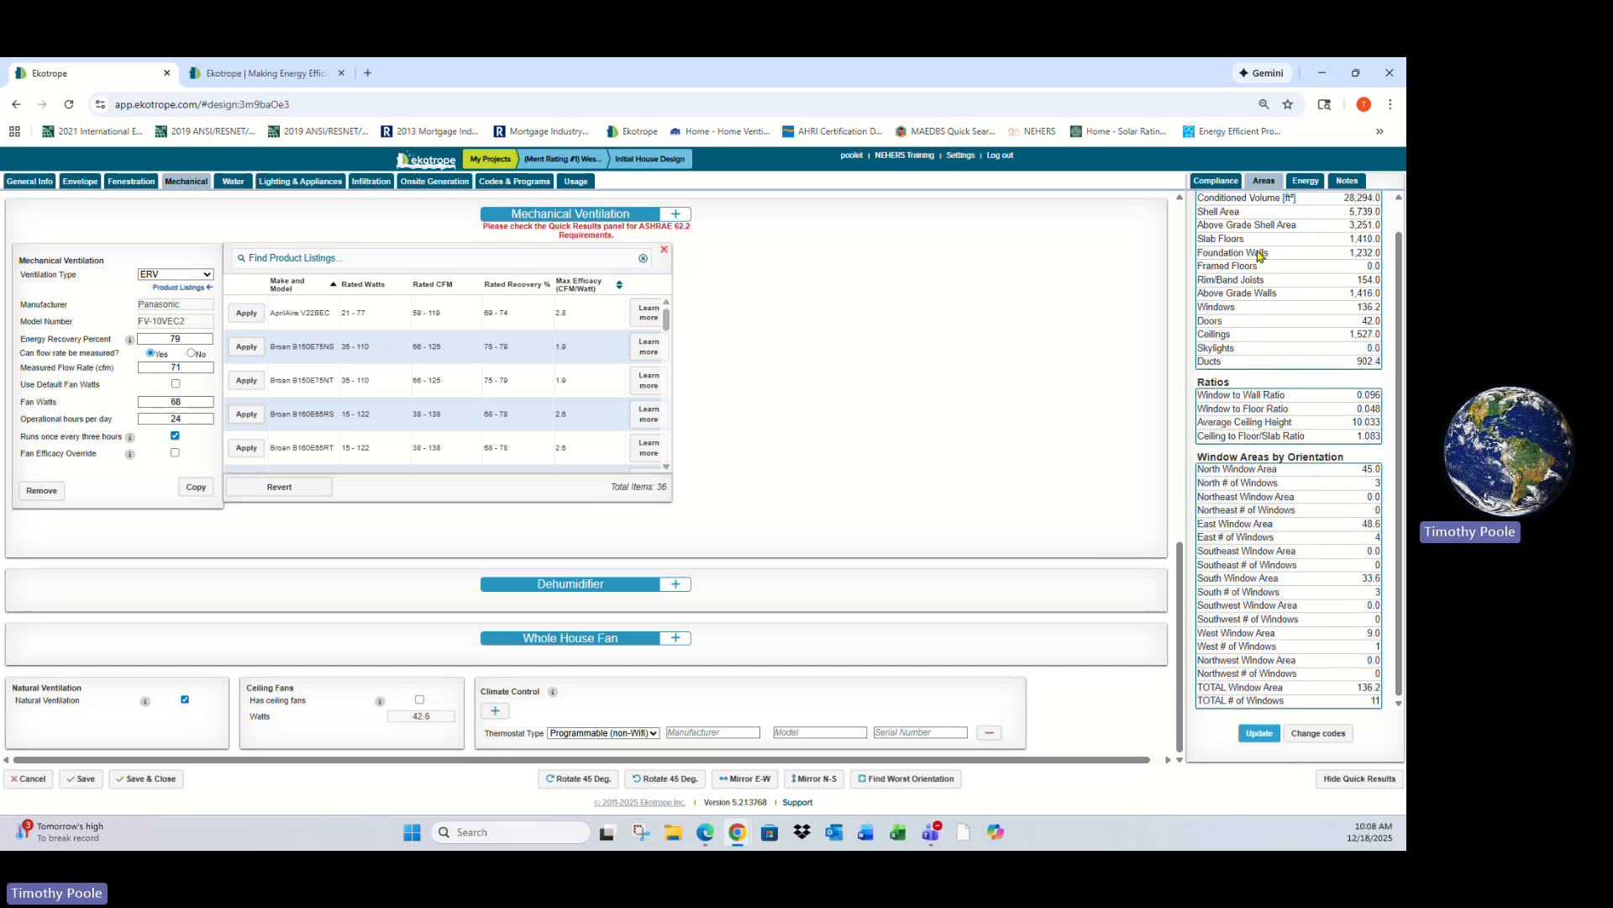
click(1307, 181)
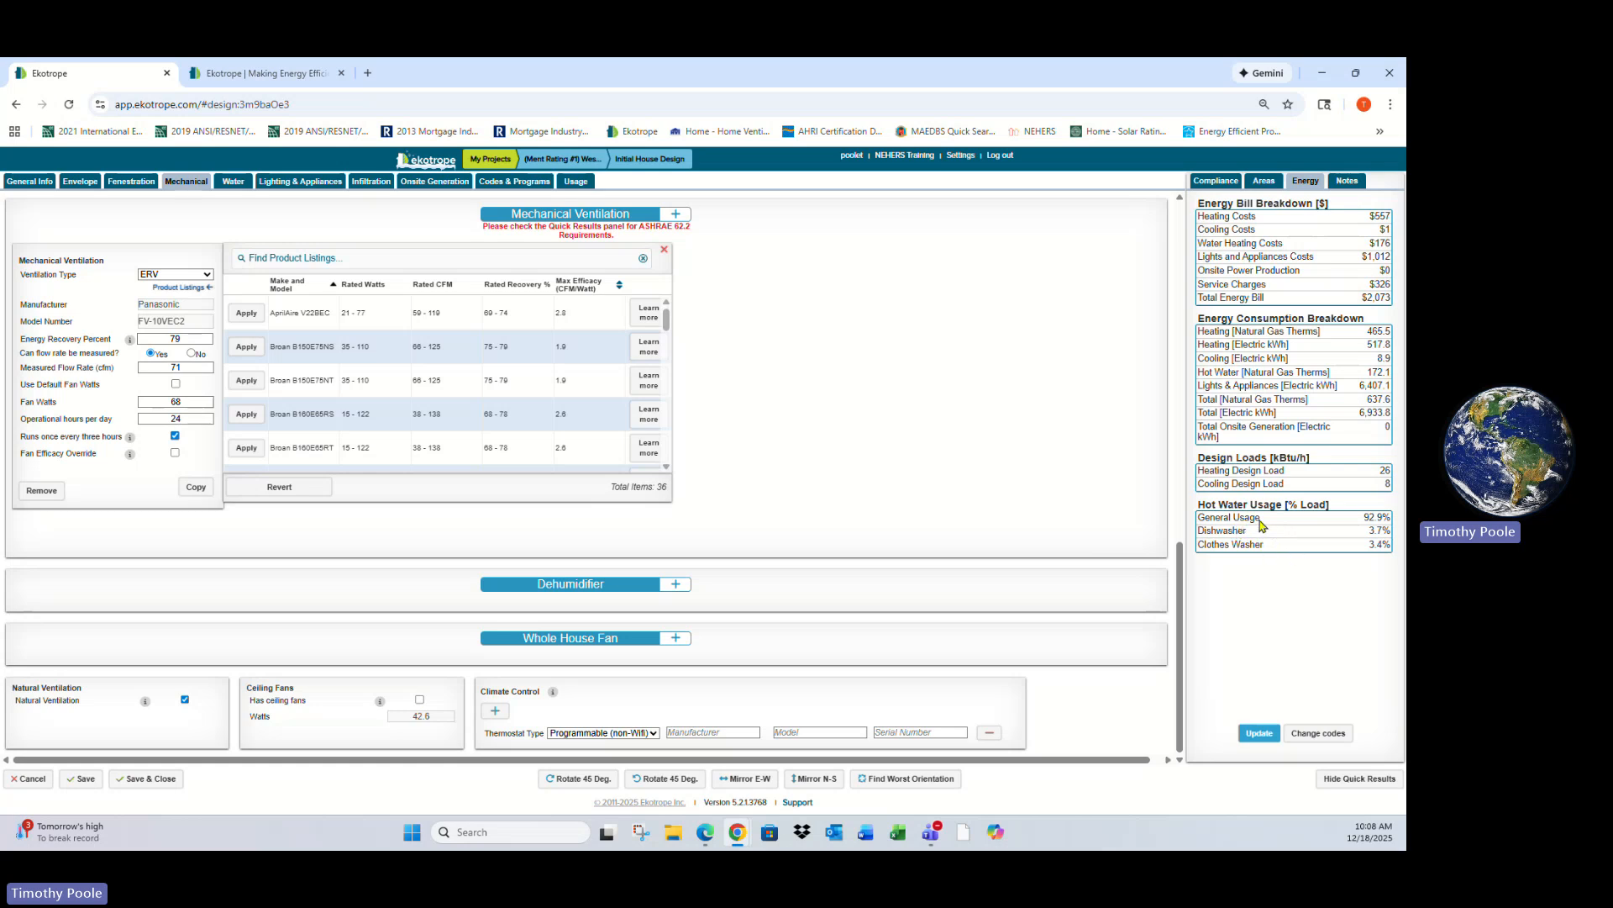
click(1347, 182)
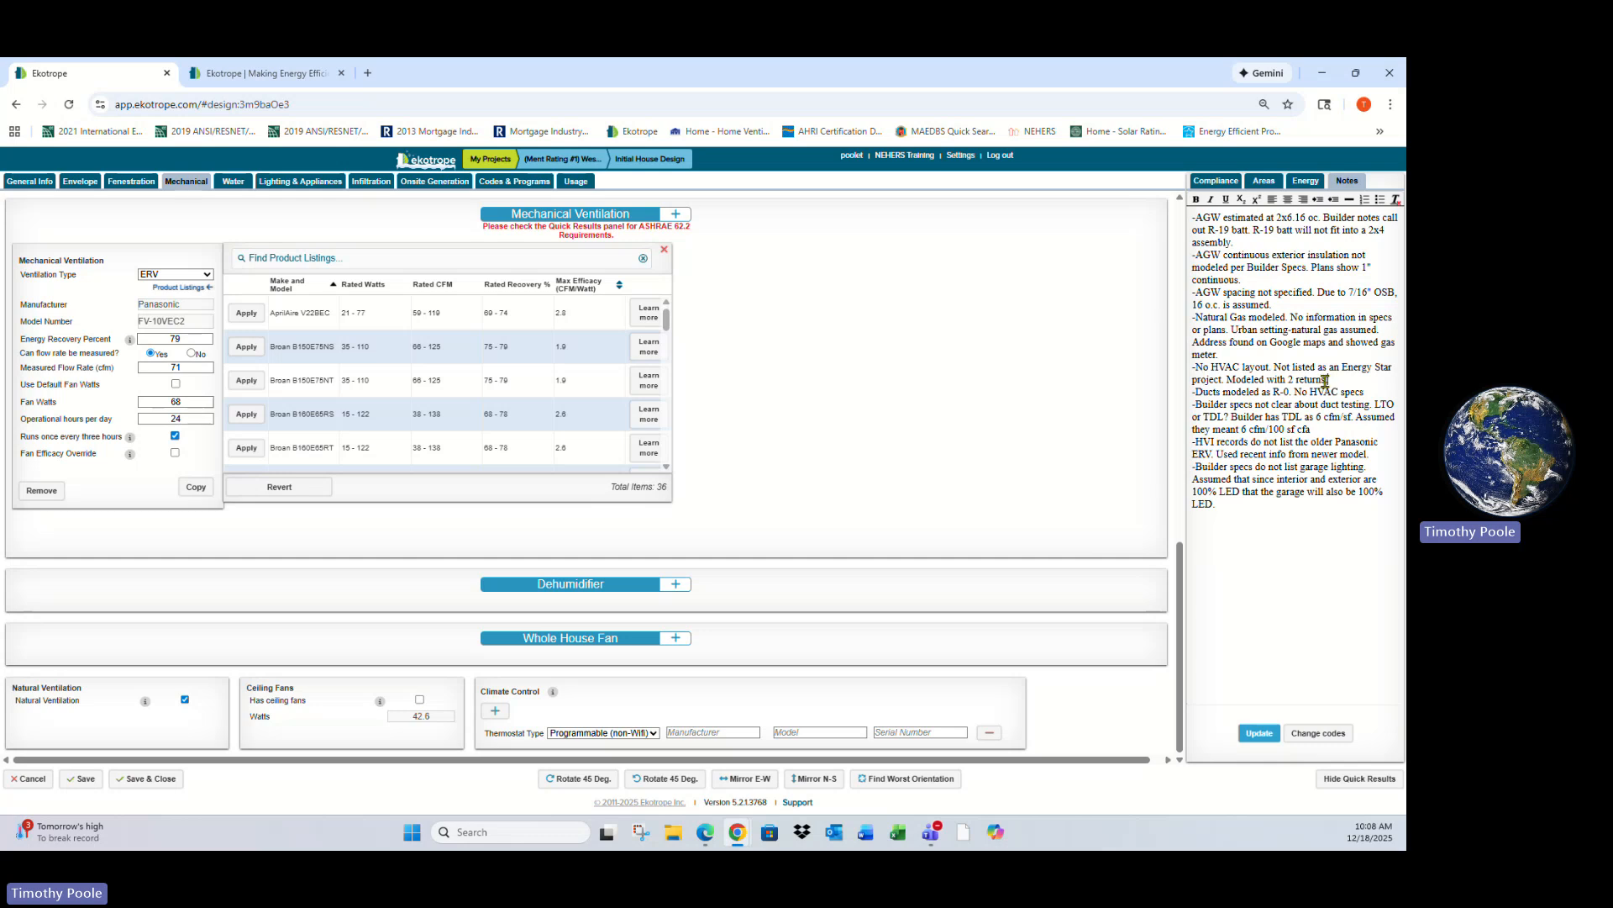
drag(1328, 380, 1227, 379)
click(1303, 514)
click(858, 372)
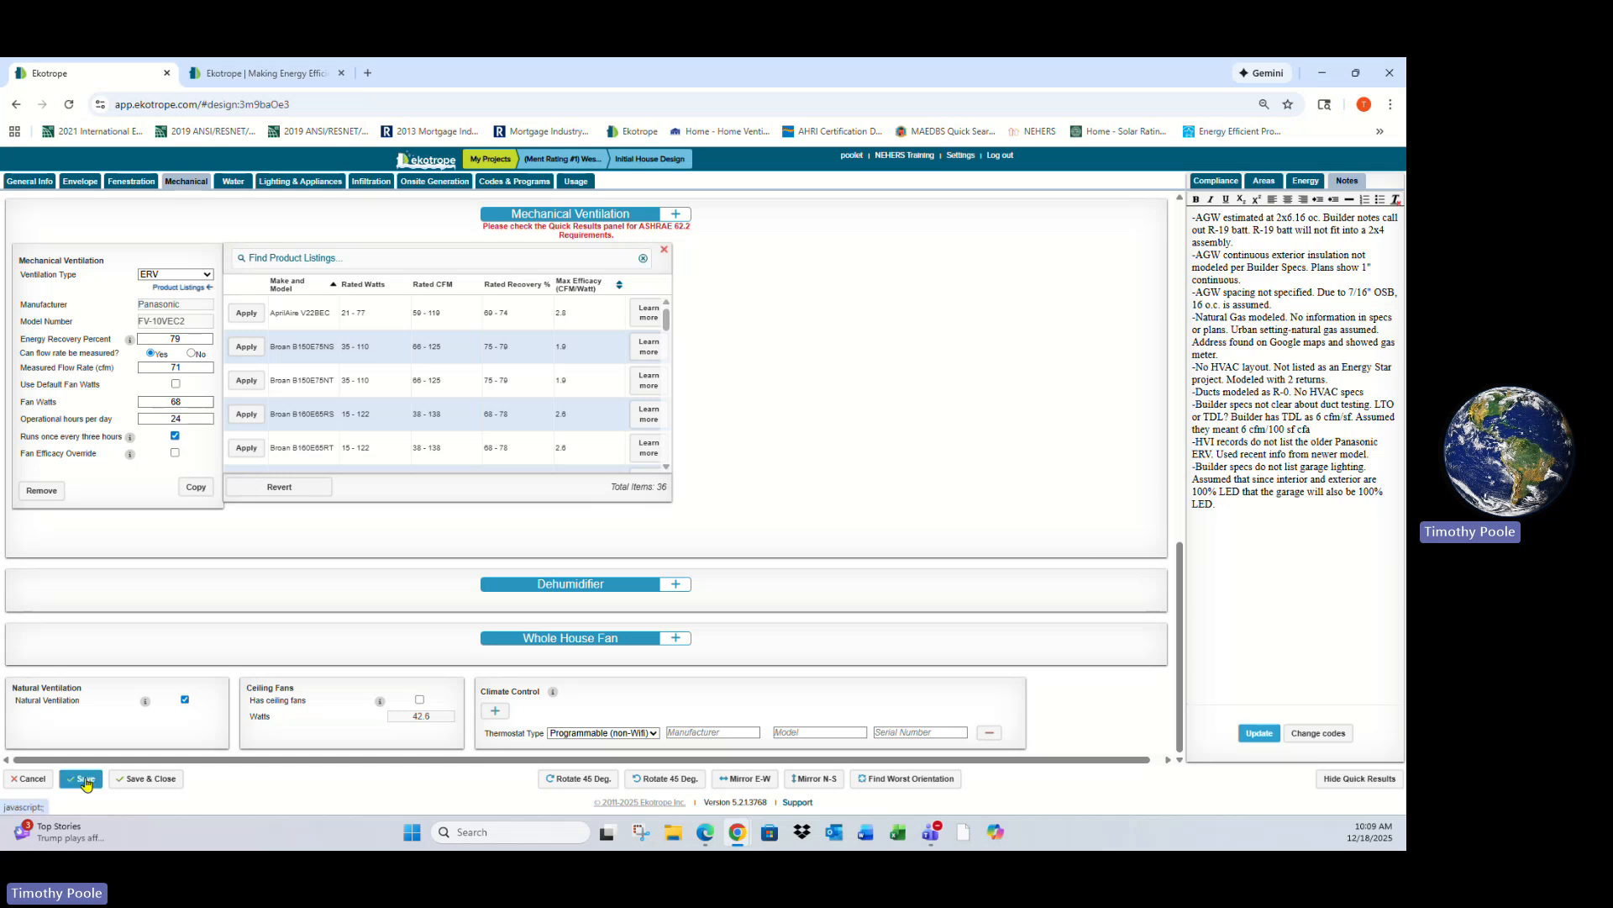
- Close the house design without saving, discarding its unsaved changes
click(33, 781)
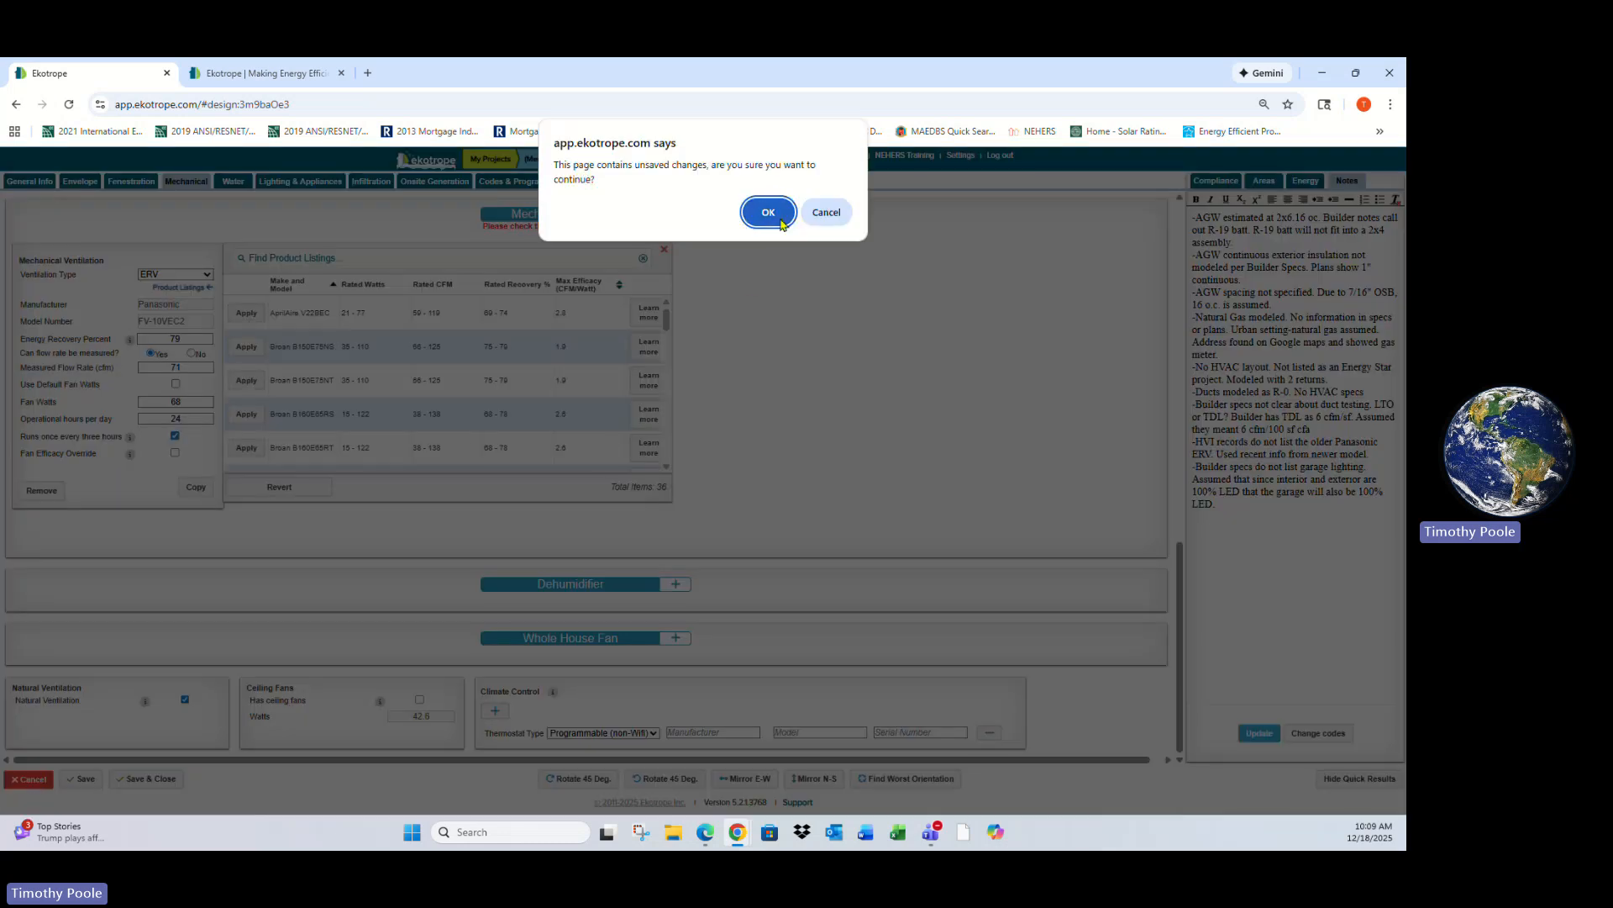
click(768, 213)
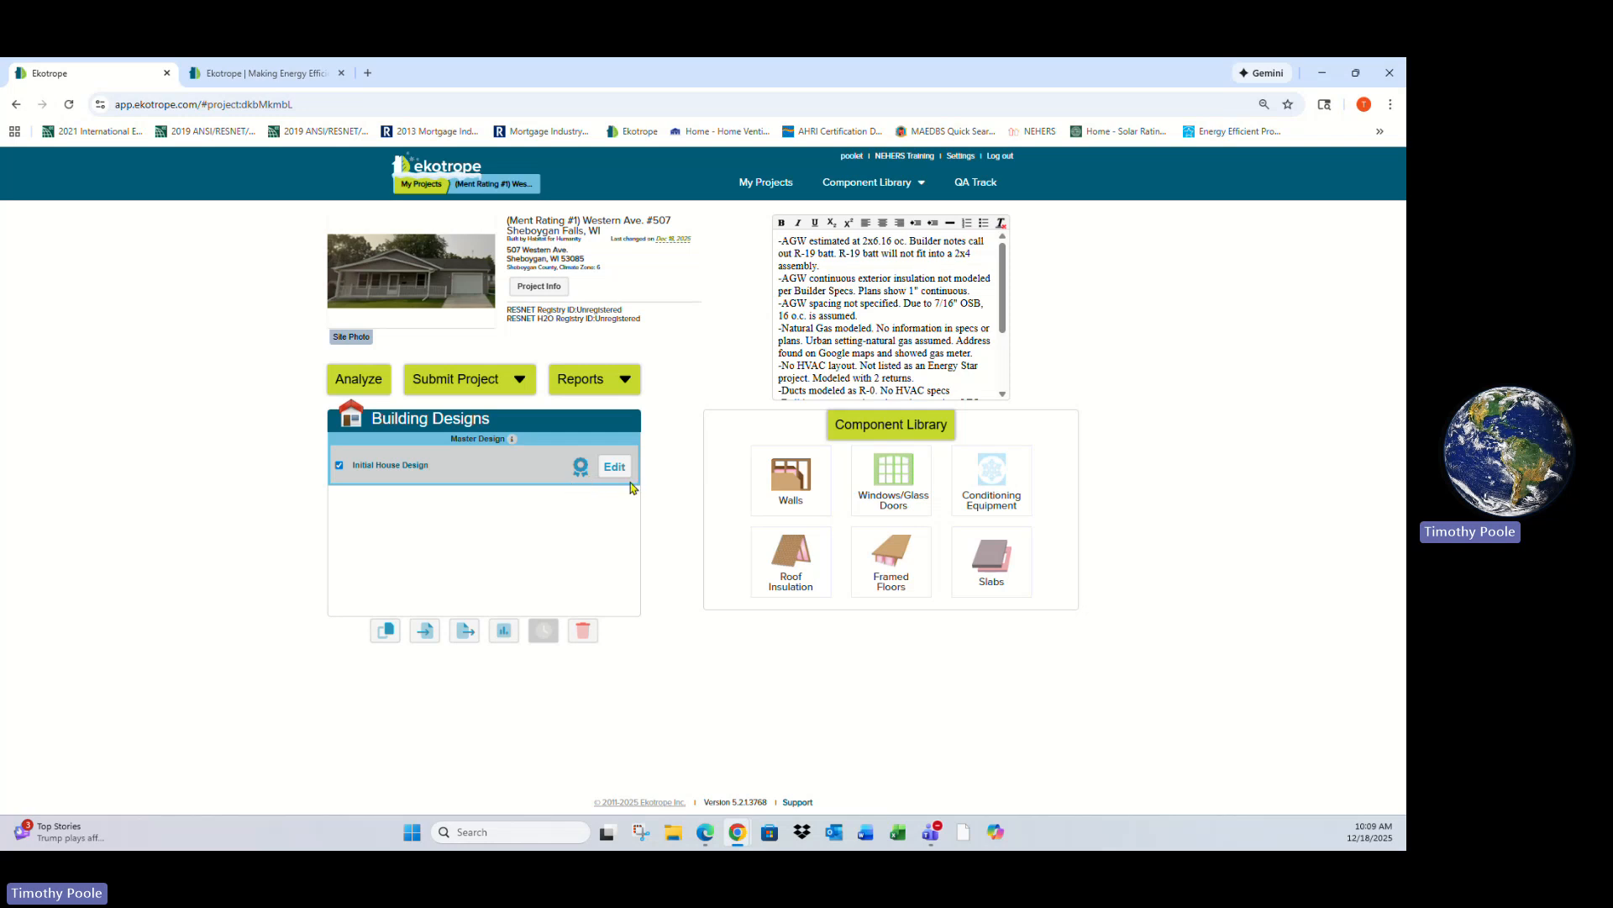
- Browse the walls component library, then return to the project list
click(889, 430)
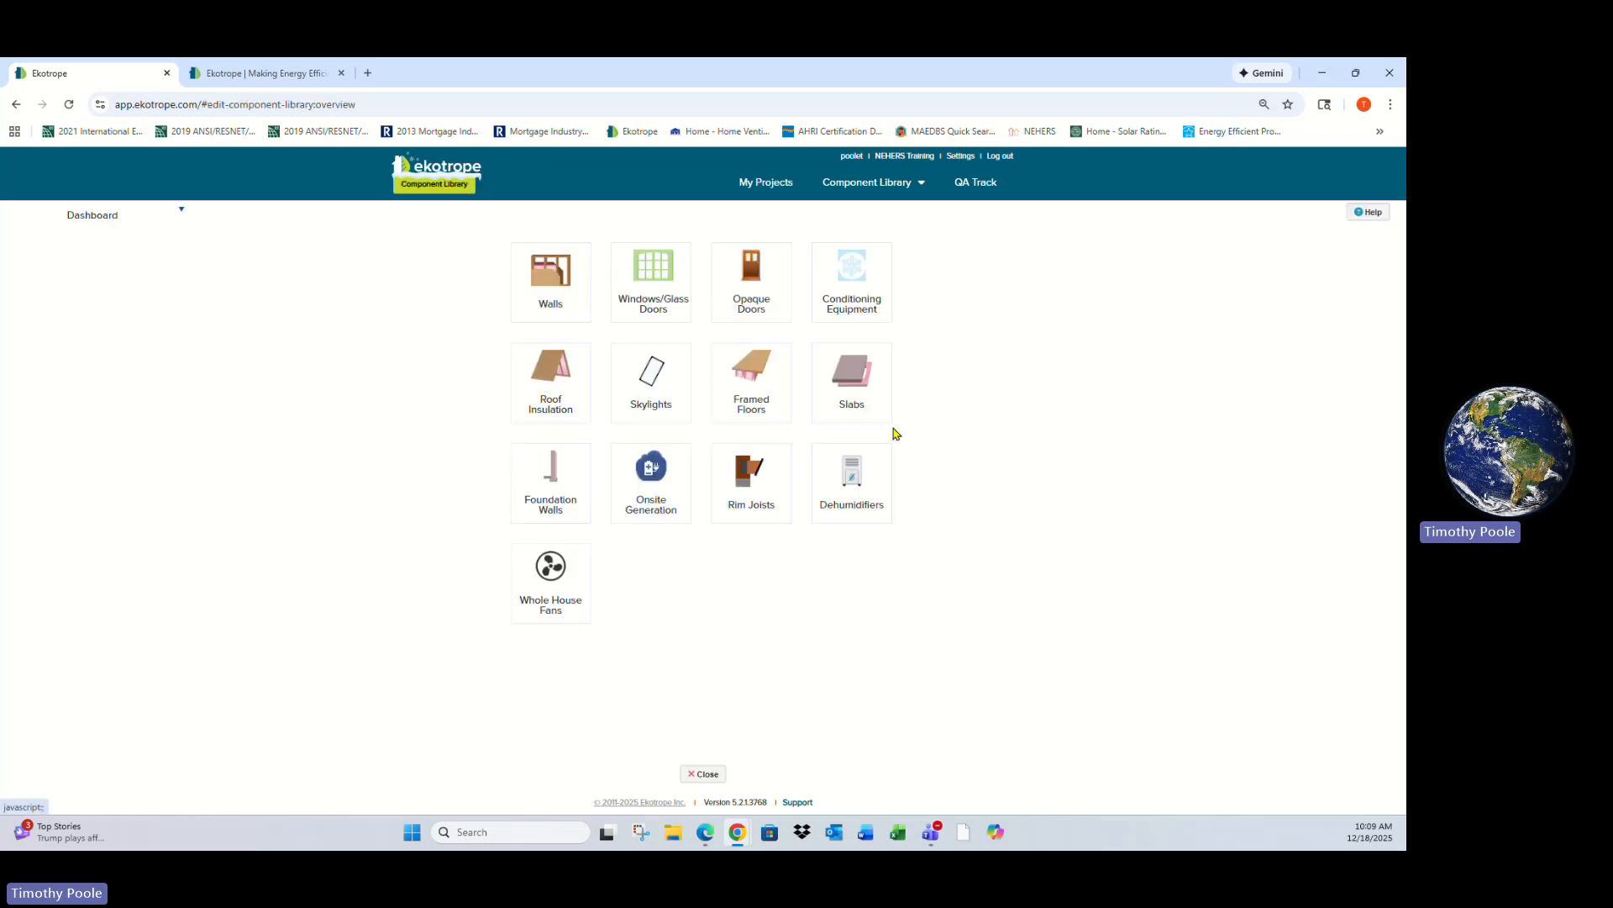
click(564, 299)
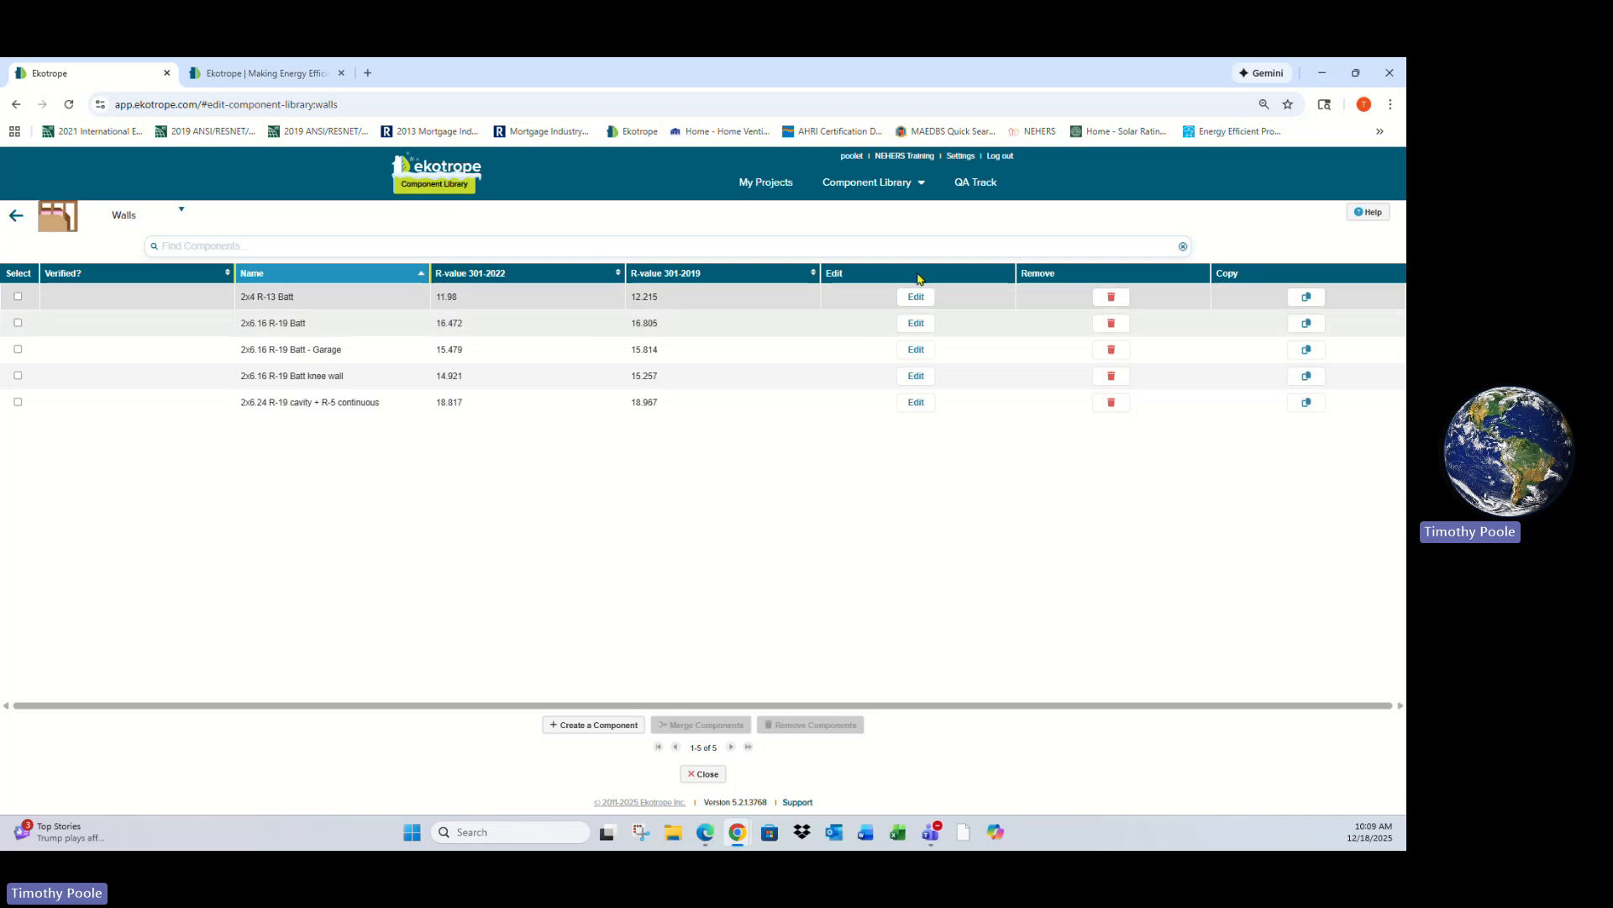
click(874, 182)
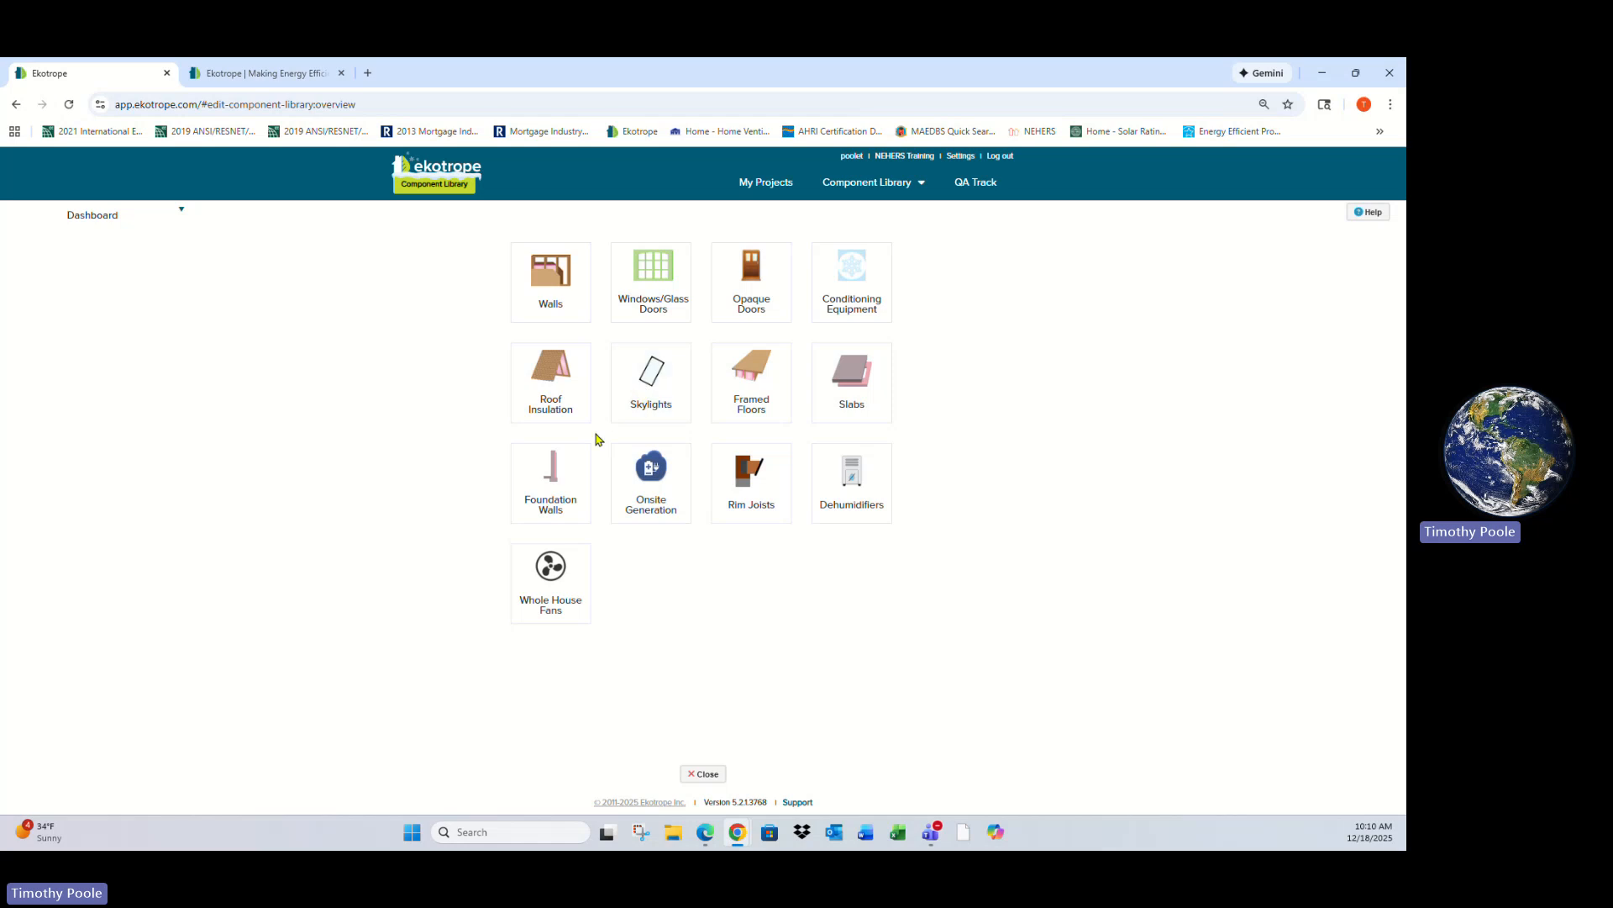
click(765, 184)
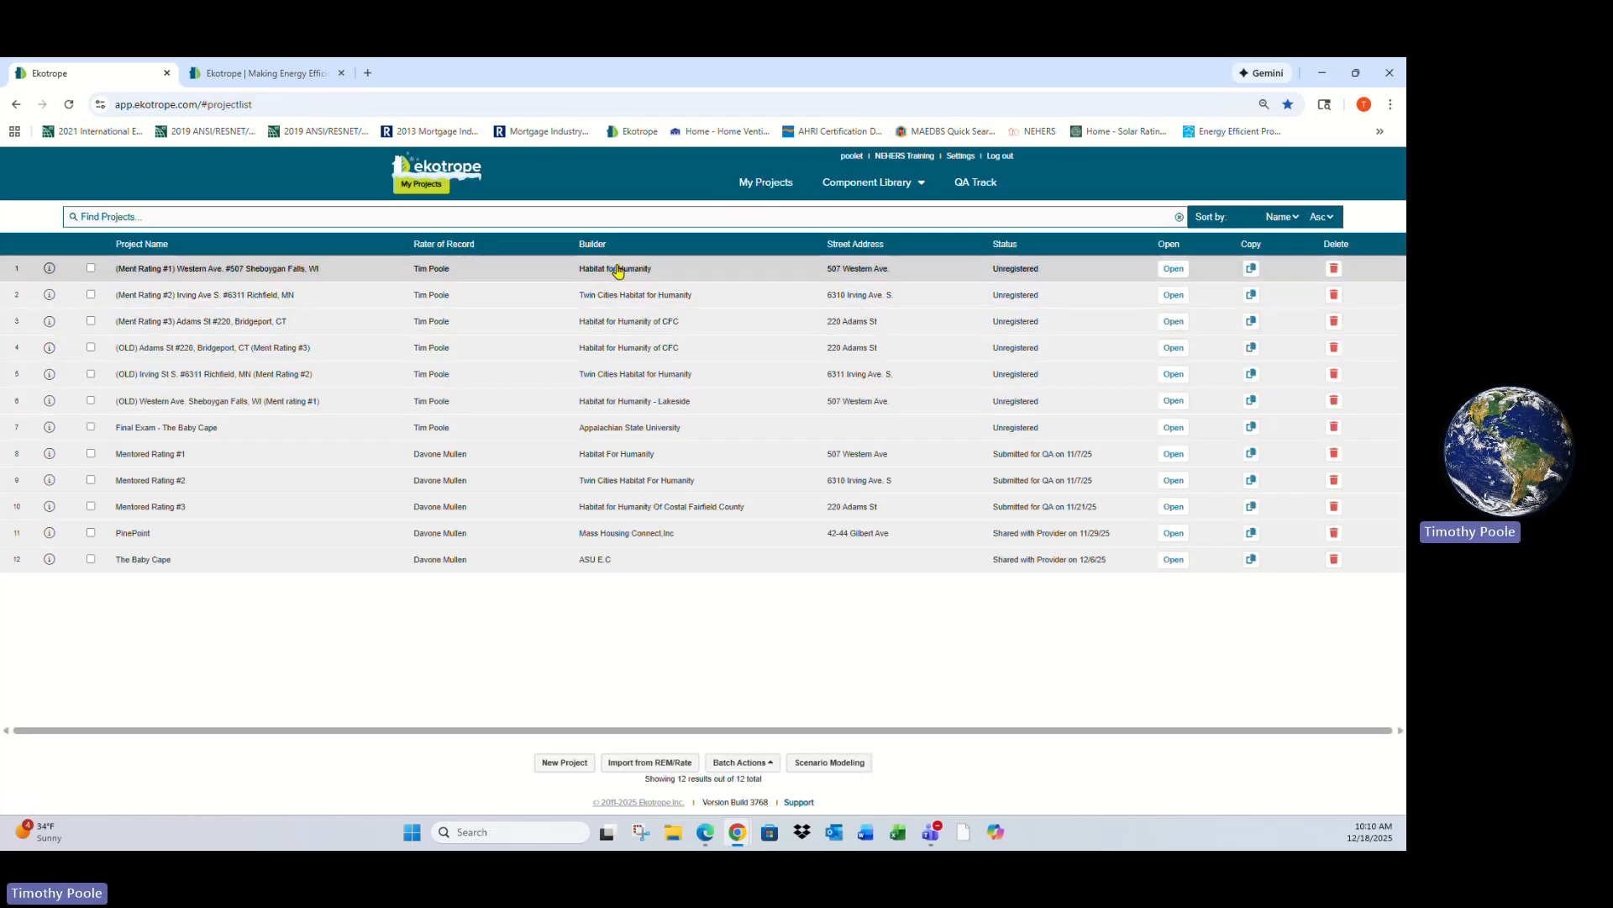